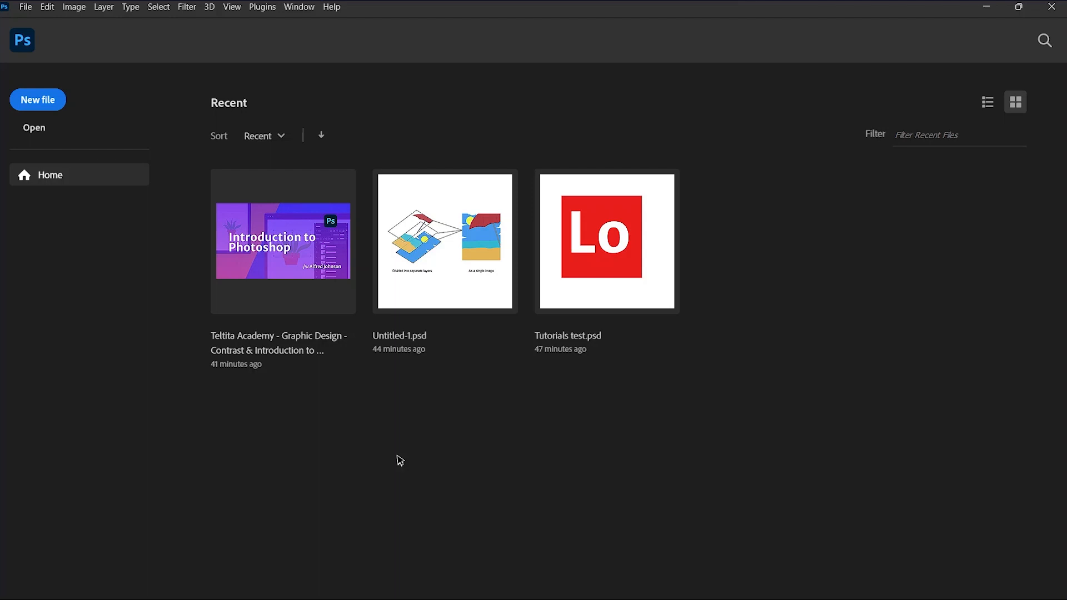
# Leave the home screen and switch the workspace to Essentials (Default)
pyautogui.click(22, 40)
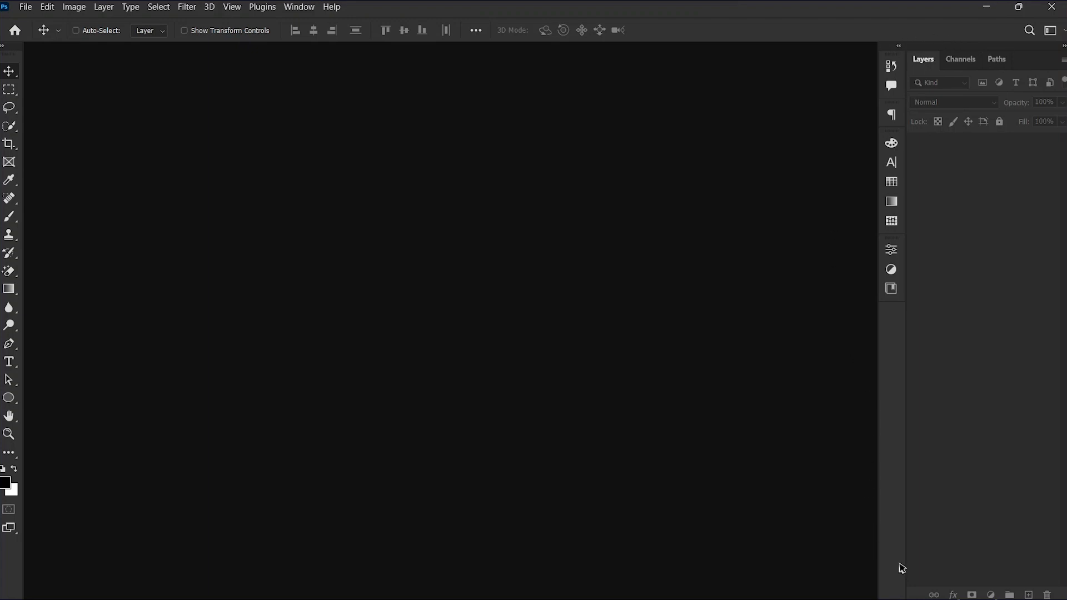
pyautogui.click(294, 8)
pyautogui.moveTo(314, 35)
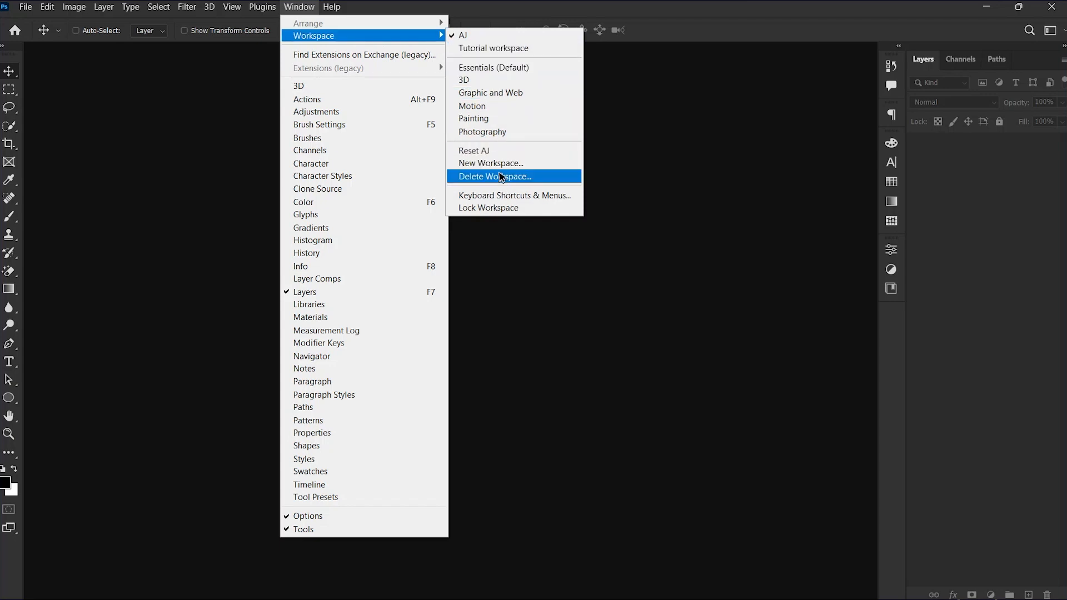
pyautogui.click(488, 67)
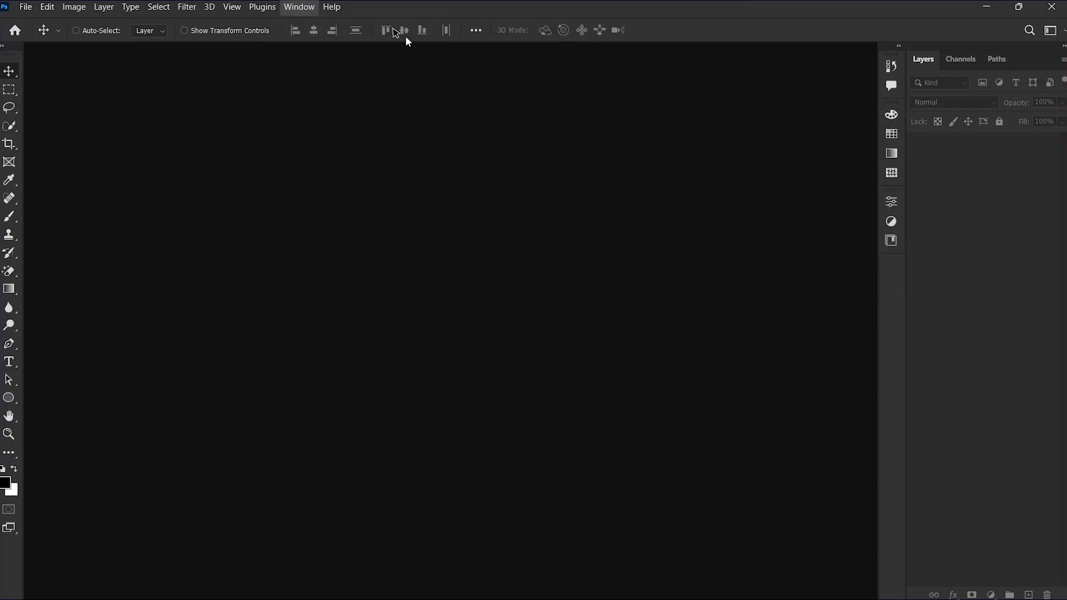
# Reset the Essentials workspace to its default panel layout
pyautogui.click(306, 12)
pyautogui.click(311, 6)
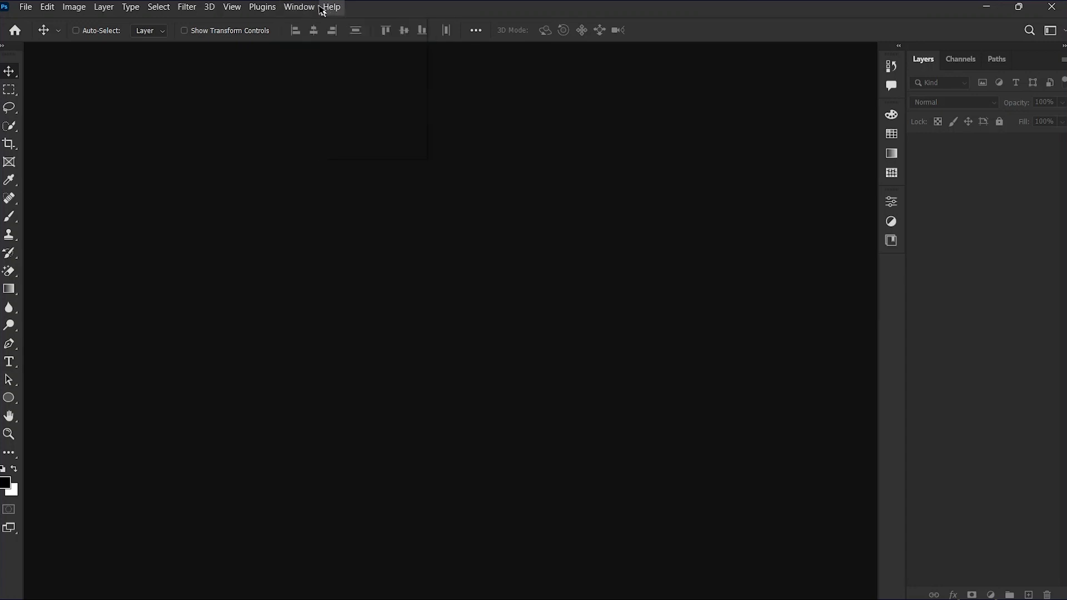
pyautogui.click(307, 8)
pyautogui.moveTo(359, 37)
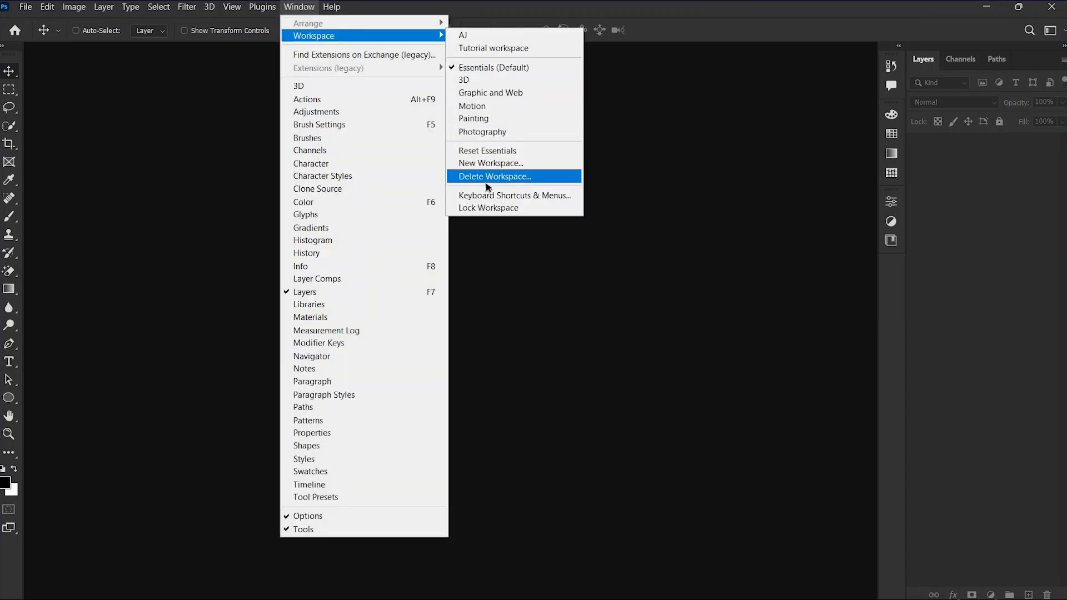
pyautogui.click(484, 151)
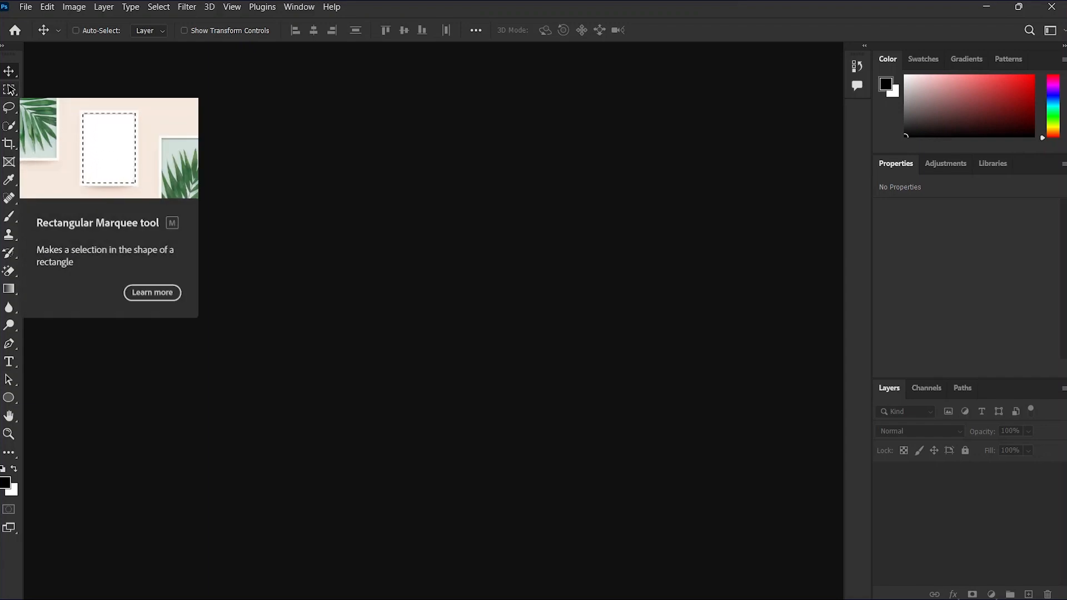
# Switch to the Rectangular Marquee and Lasso tools to compare their options, and return to the Move tool
pyautogui.click(10, 89)
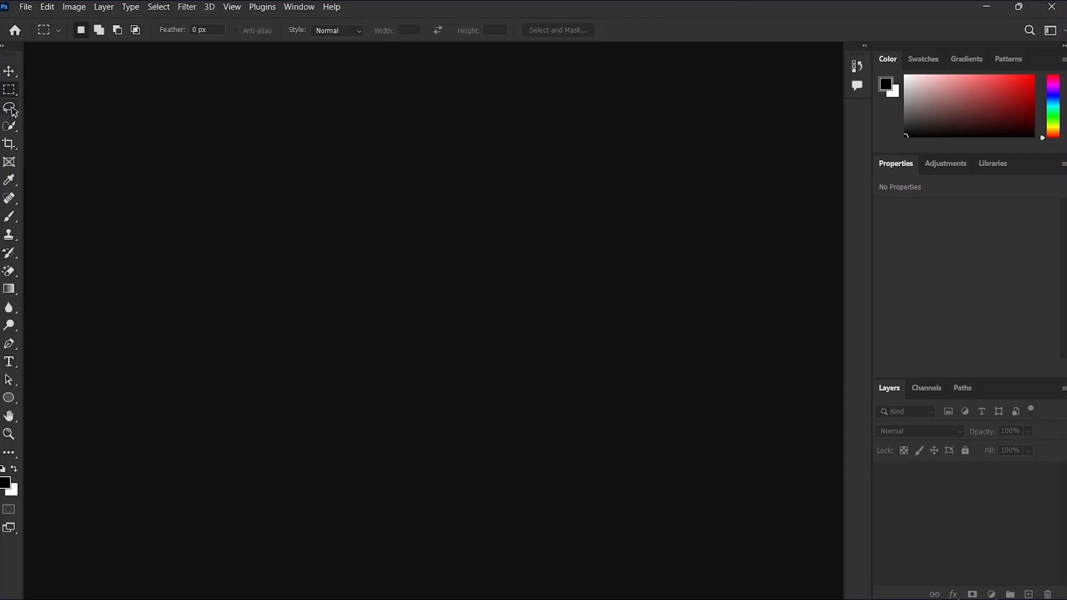
pyautogui.click(10, 108)
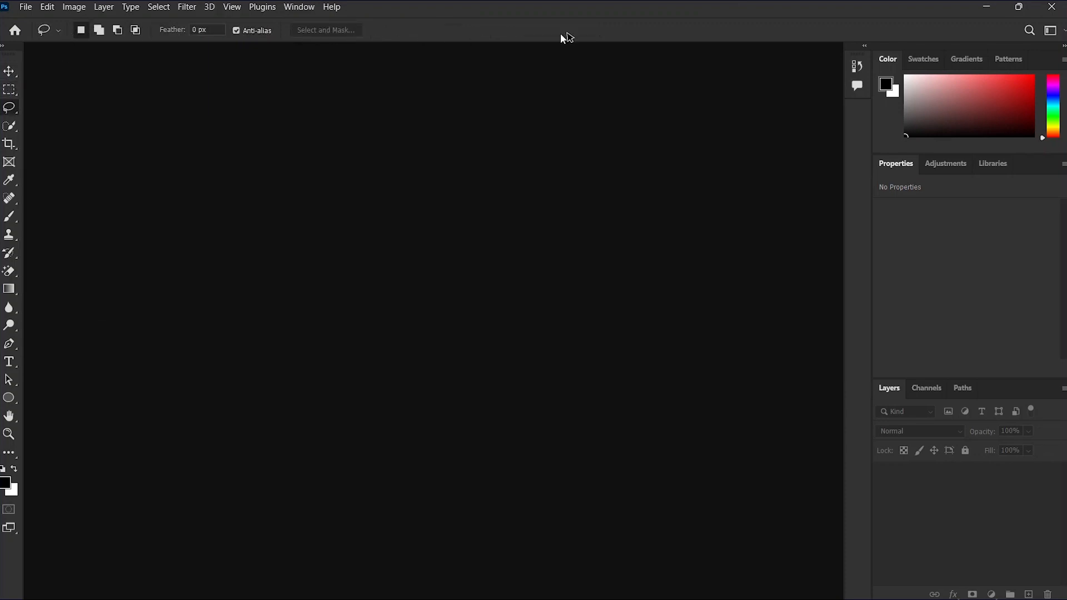
pyautogui.click(11, 72)
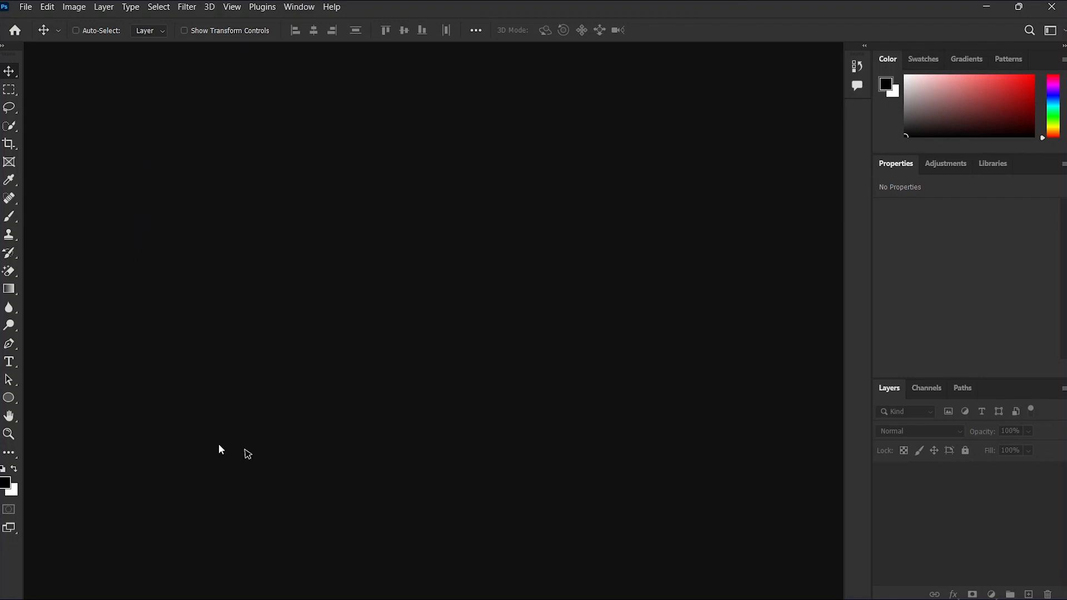
# Open the Teltita Academy - Graphic Design - Contrast & Introduction to Photoshop PSD from the recent files
pyautogui.click(16, 30)
pyautogui.click(311, 254)
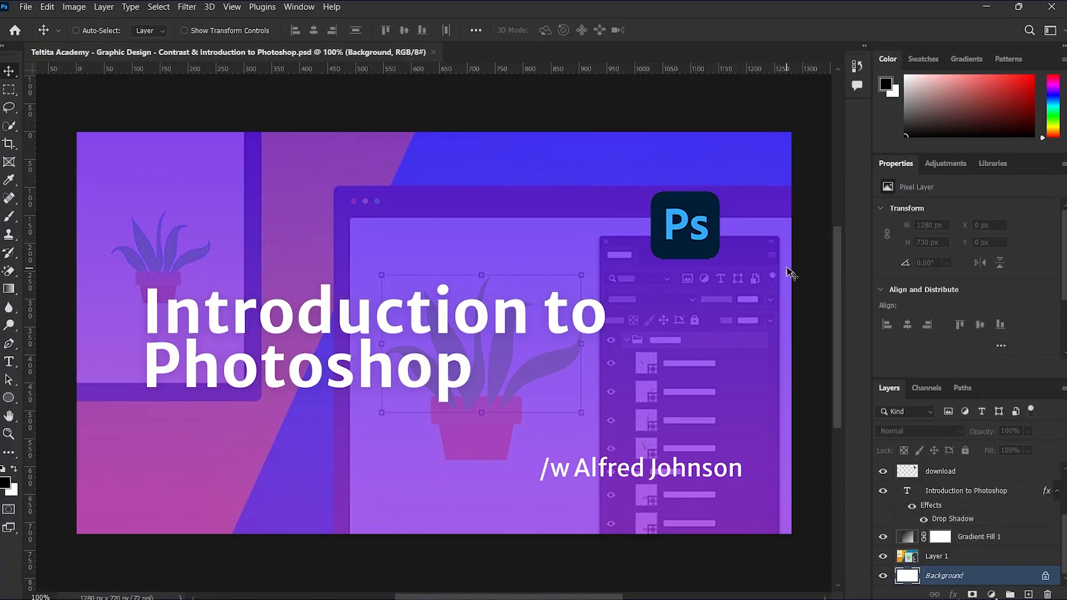
# Hide the layers except Background, and close the document without saving
pyautogui.moveTo(883, 471); pyautogui.dragTo(886, 580)
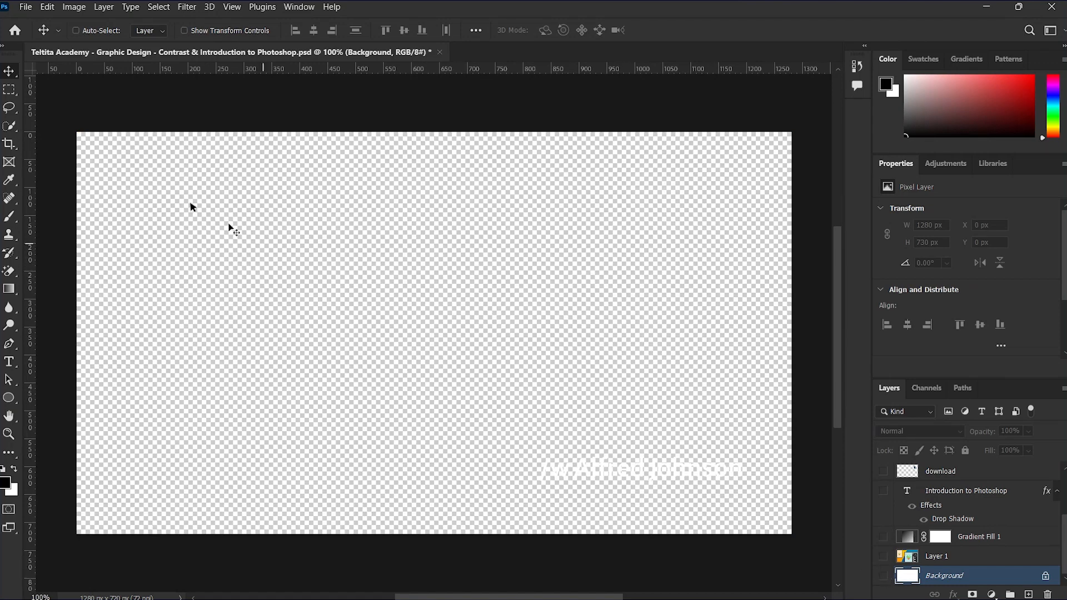
pyautogui.click(882, 575)
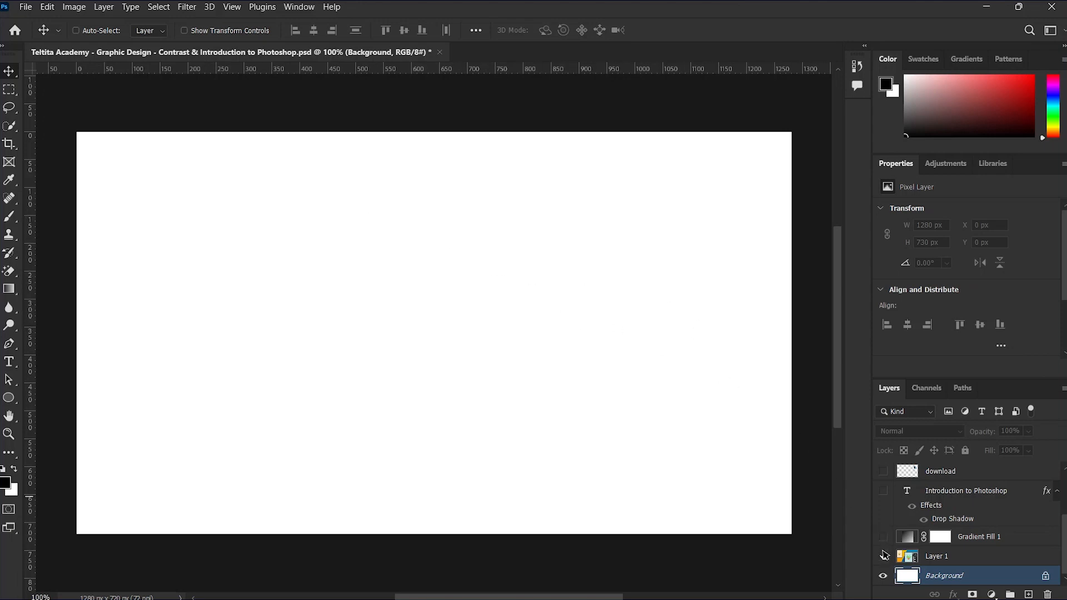
pyautogui.click(435, 54)
pyautogui.click(537, 234)
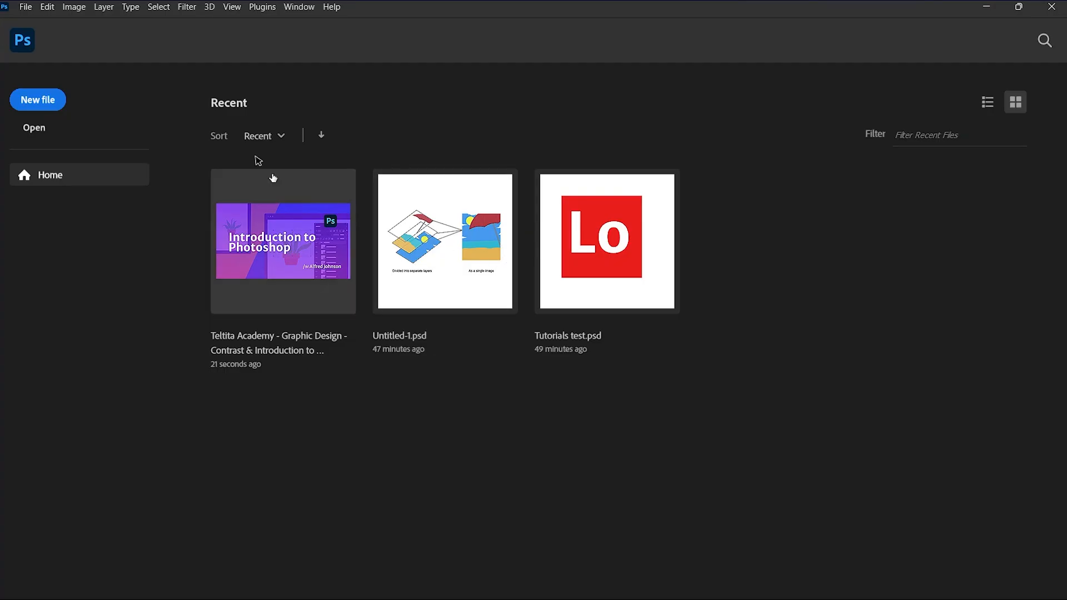
# Open the Teltita Academy introduction PSD from the Desktop folder using the Open command, and close it
pyautogui.click(21, 39)
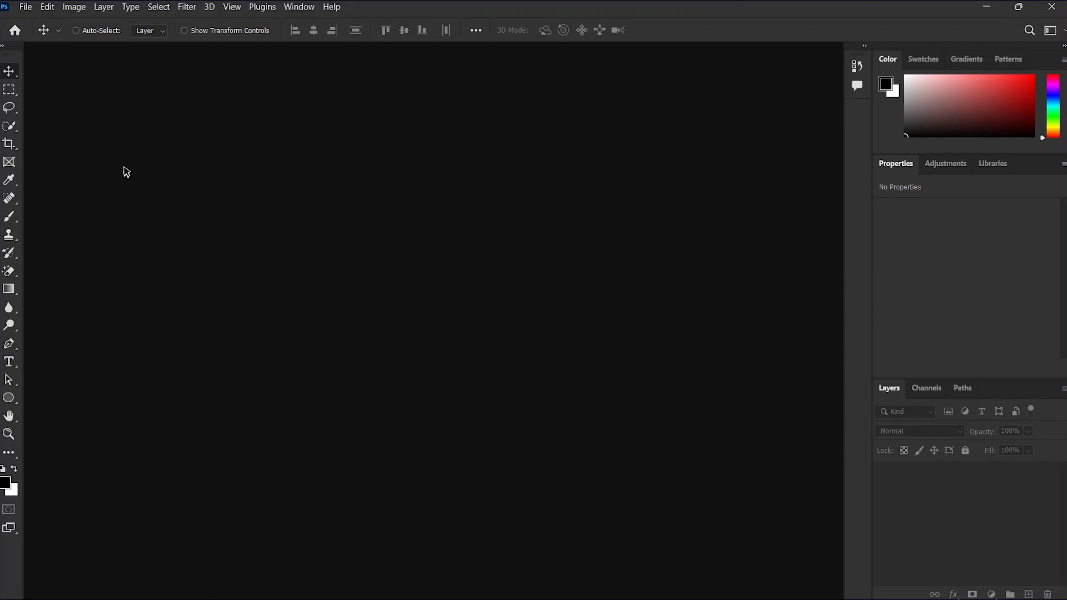
pyautogui.click(28, 8)
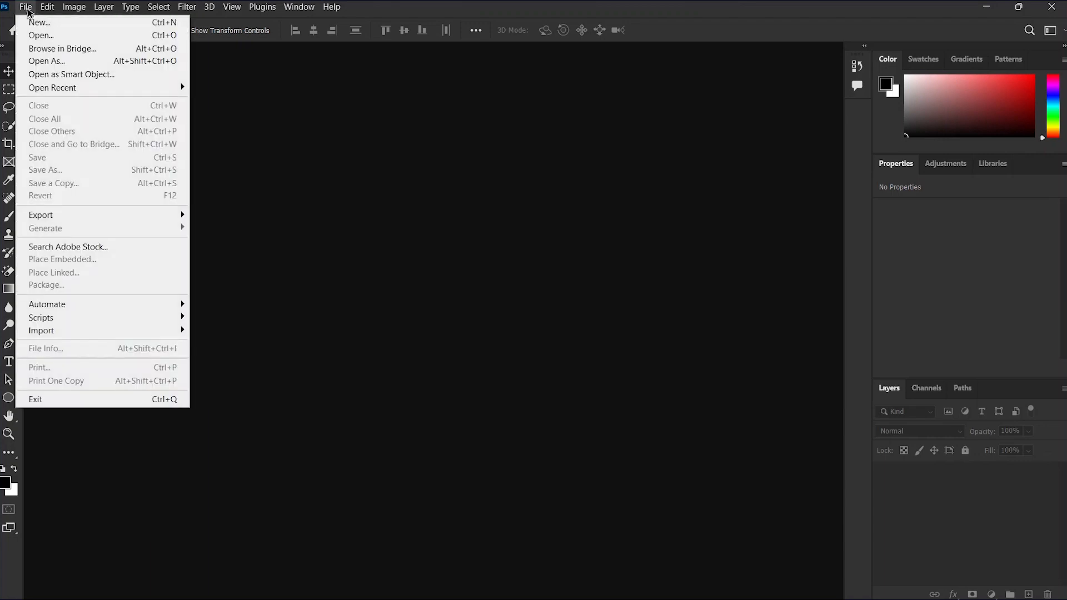
pyautogui.click(33, 37)
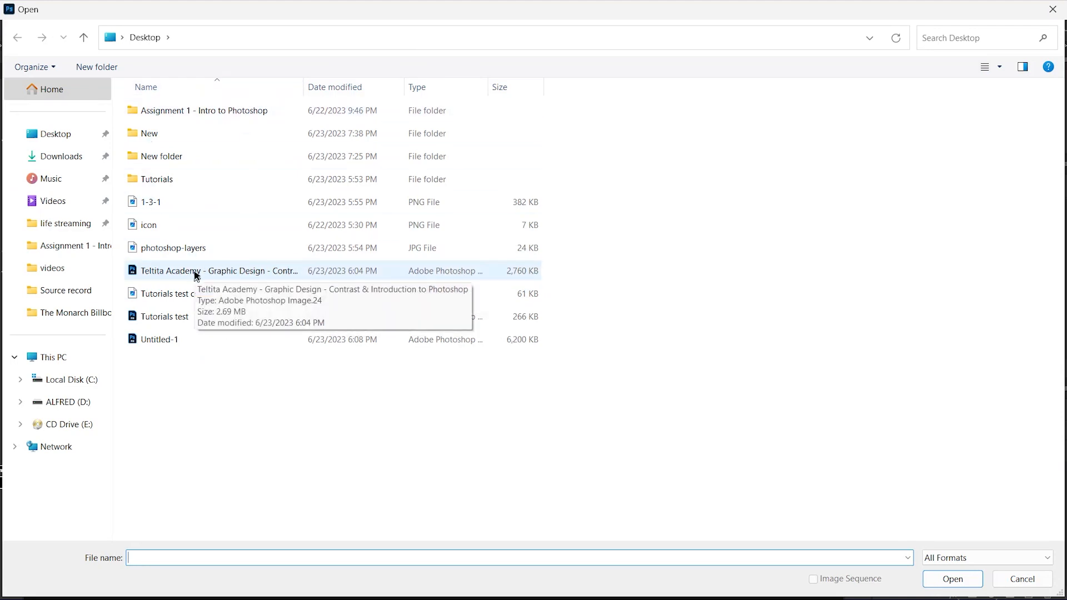
pyautogui.click(196, 273)
pyautogui.click(948, 579)
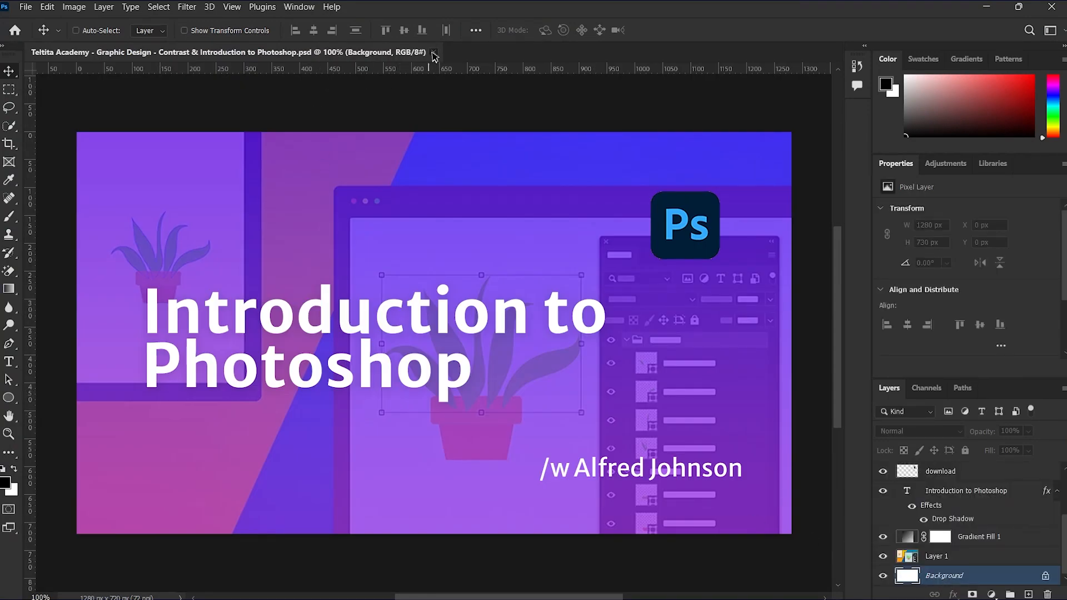
pyautogui.click(433, 52)
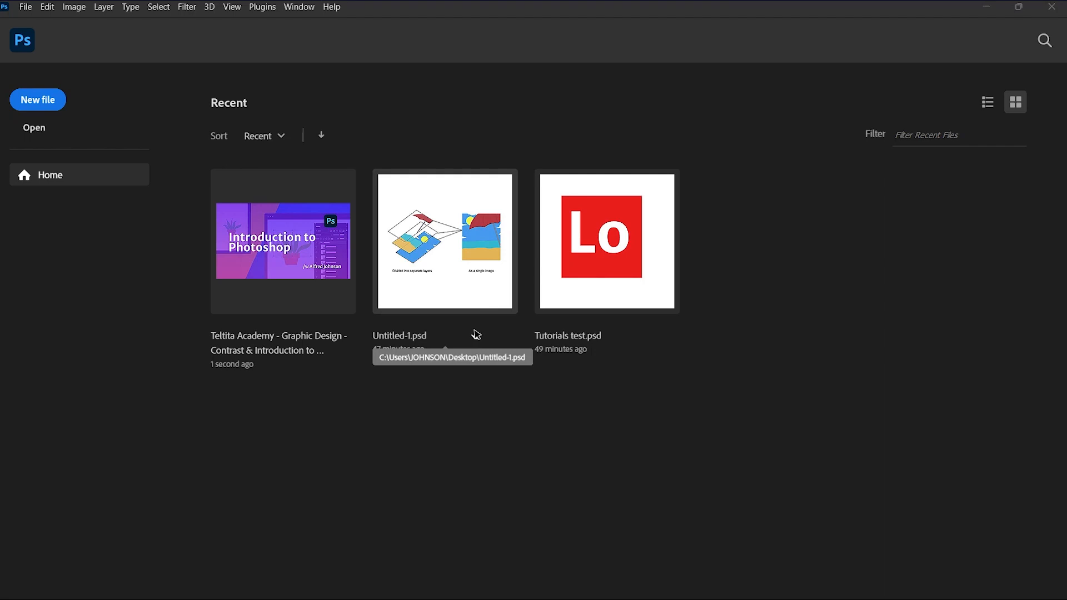
# Switch to the Windows desktop, open the Teltita Academy PSD directly from its file, and close it
pyautogui.press('super+d')
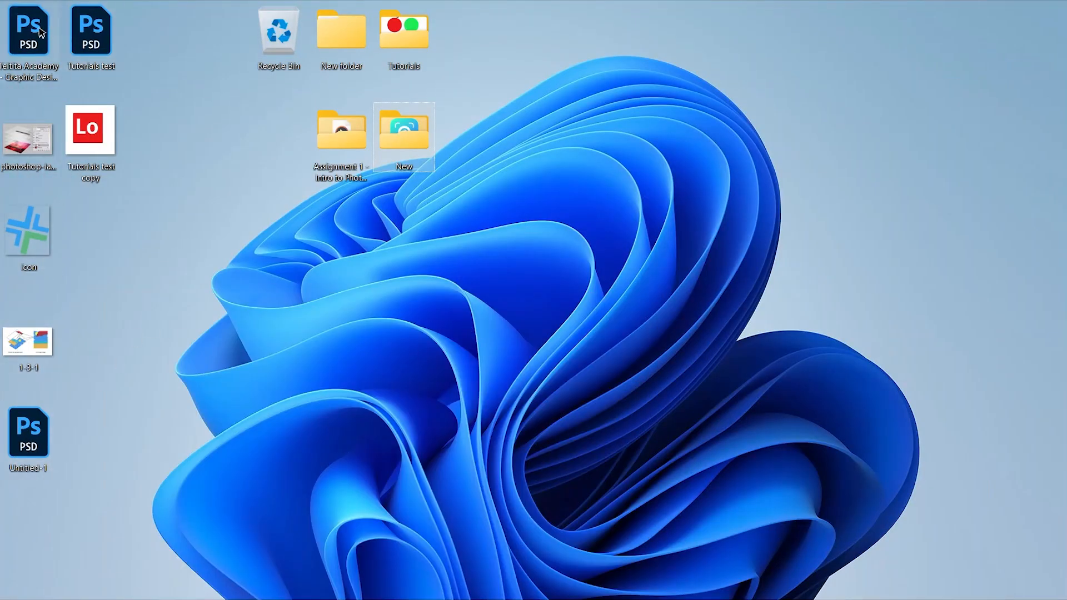
pyautogui.doubleClick(32, 47)
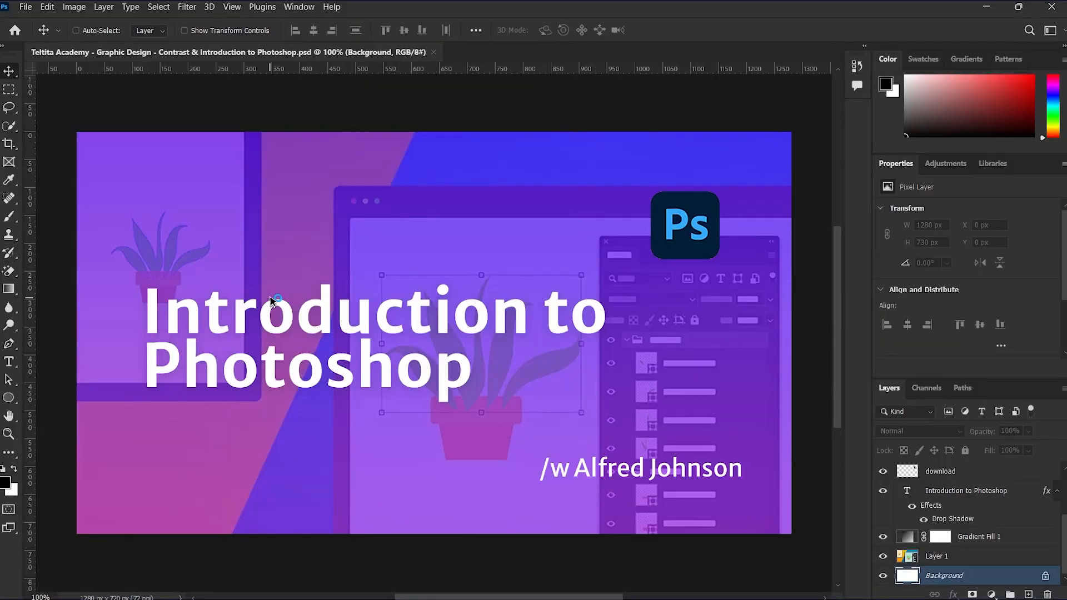
pyautogui.click(433, 52)
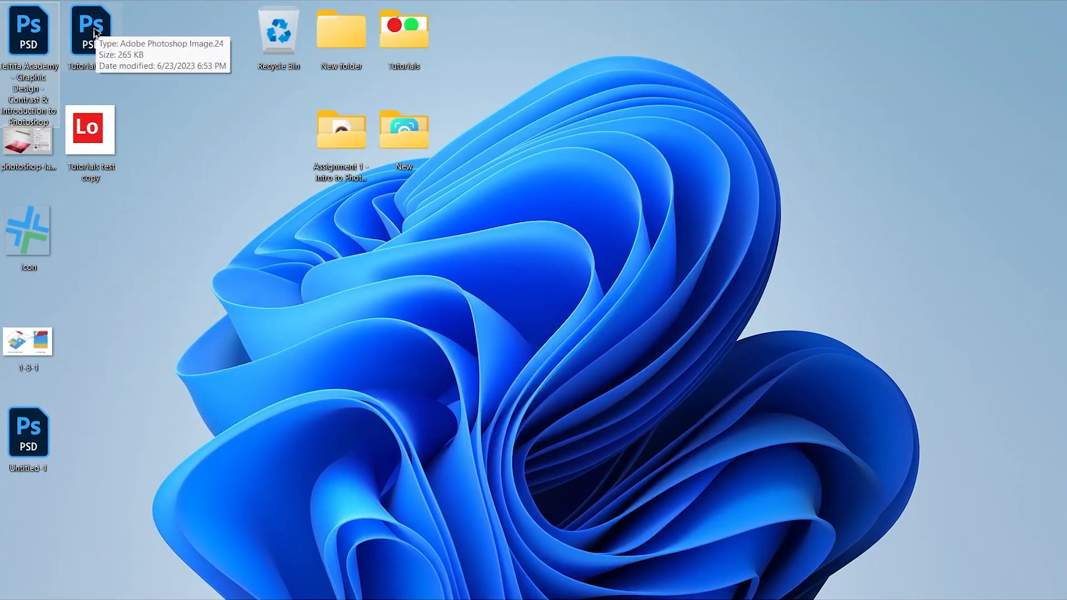
# Bring the Tutorials test PSD from the desktop into Photoshop to open it, and close the document
pyautogui.moveTo(90, 29); pyautogui.dragTo(359, 111)
pyautogui.press('super+Tab')
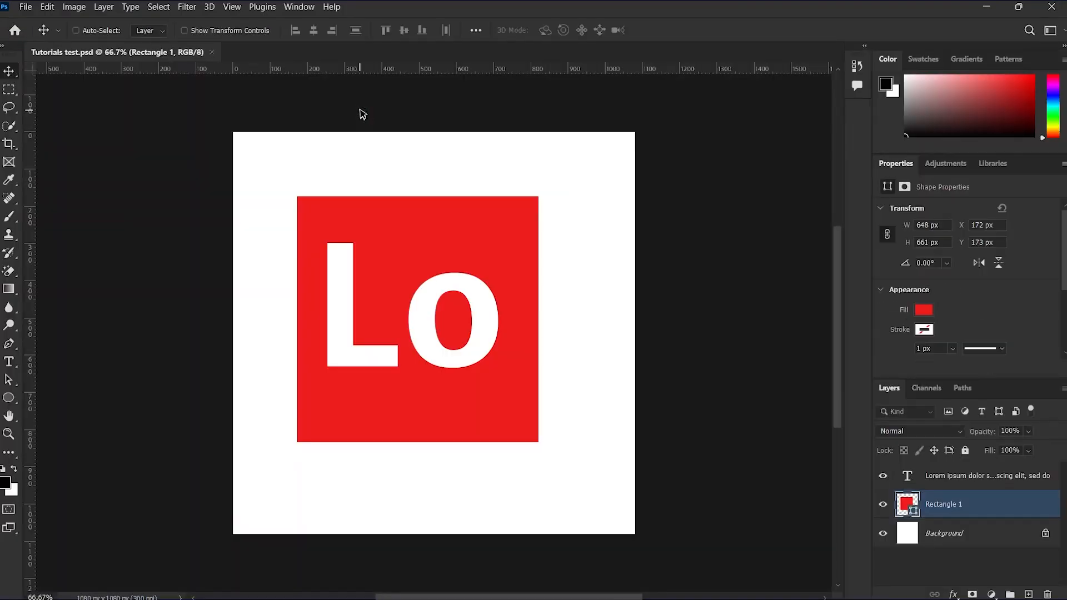
pyautogui.click(212, 51)
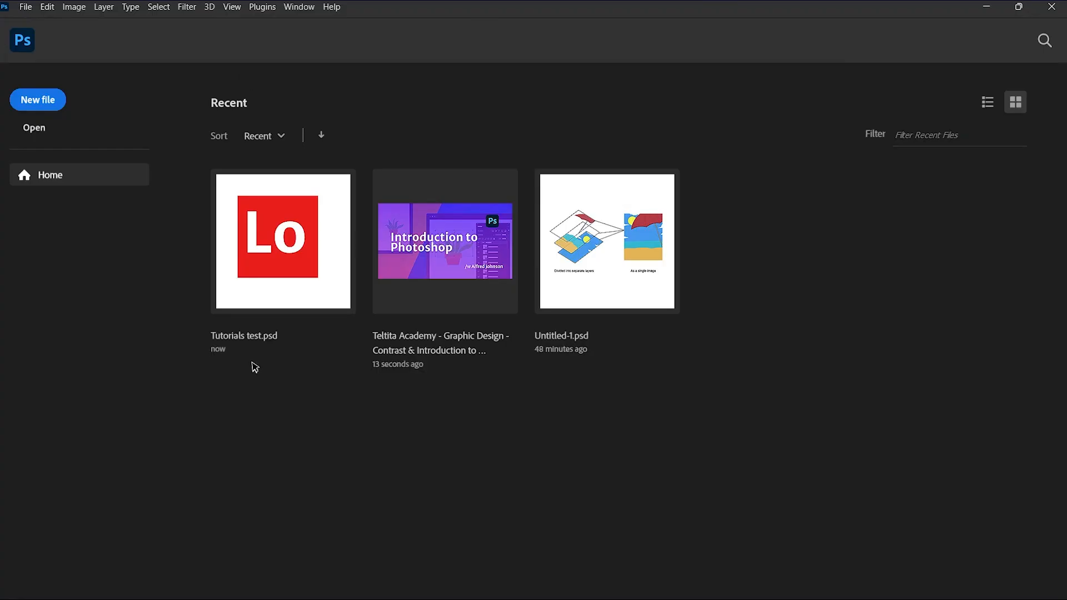
# Reopen the Teltita Academy introduction PSD from inside Photoshop with the Open command, and close it again
pyautogui.click(26, 46)
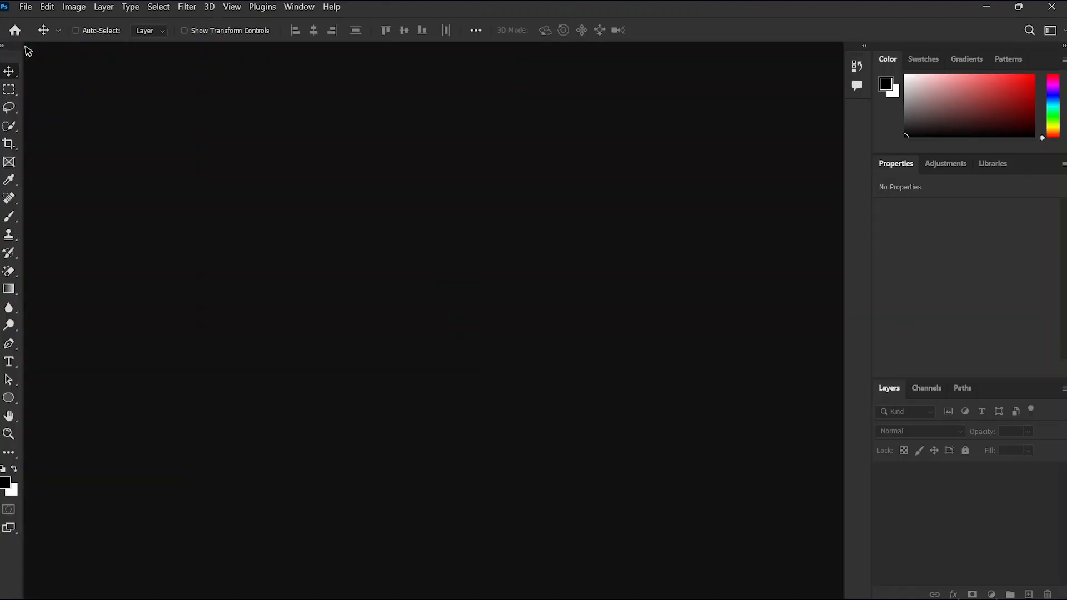
pyautogui.click(25, 7)
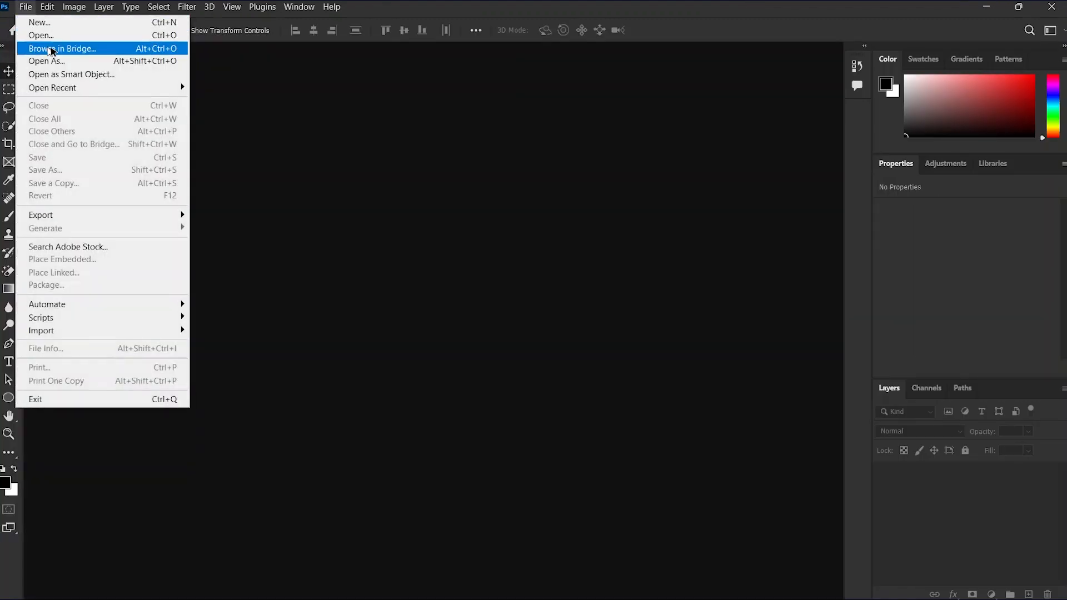
pyautogui.click(39, 33)
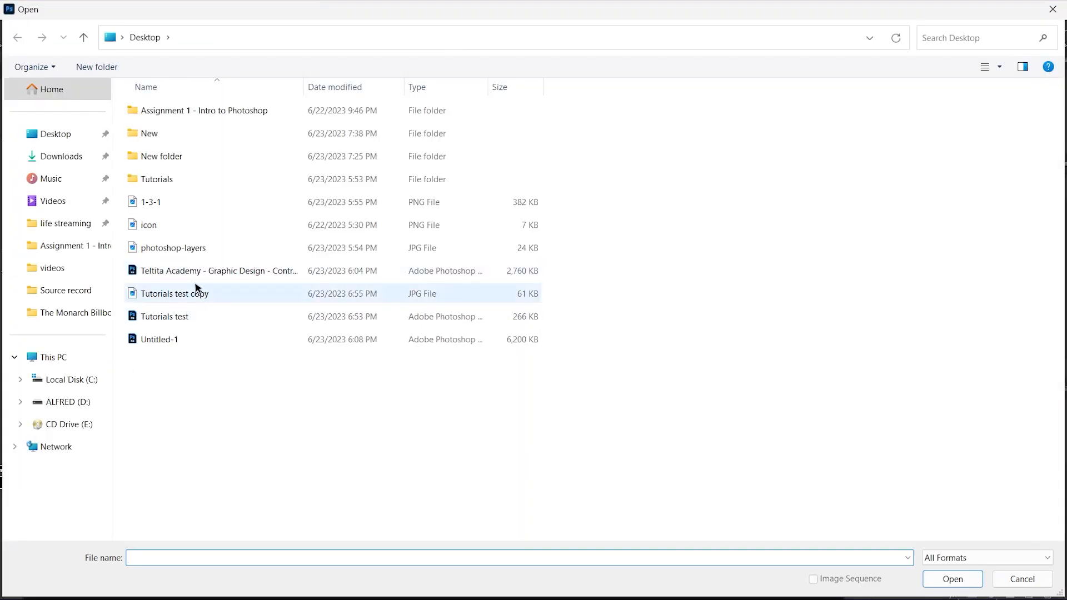
pyautogui.doubleClick(193, 273)
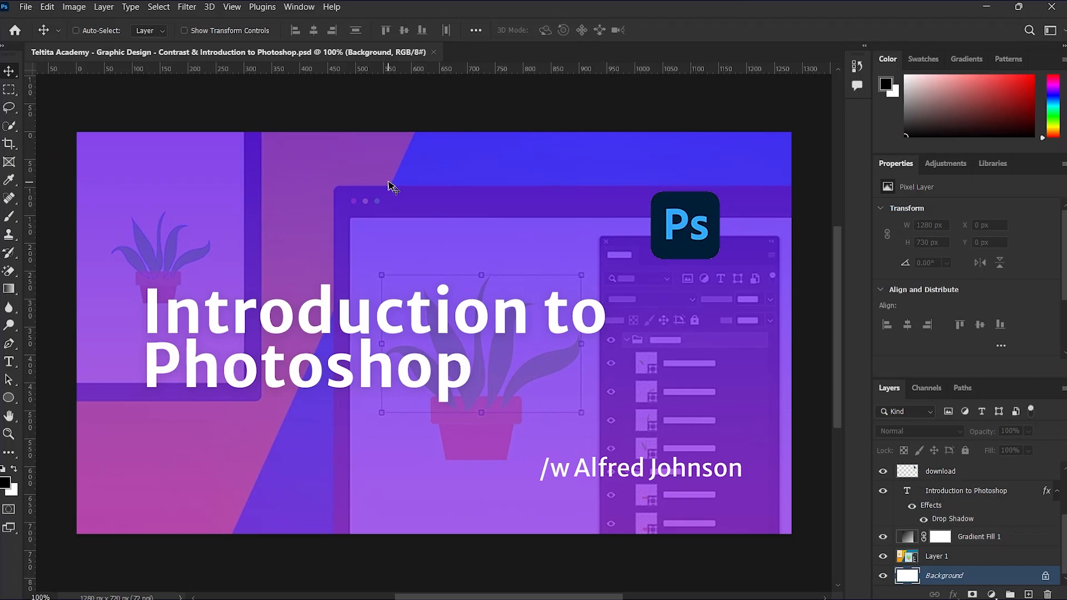
pyautogui.click(435, 53)
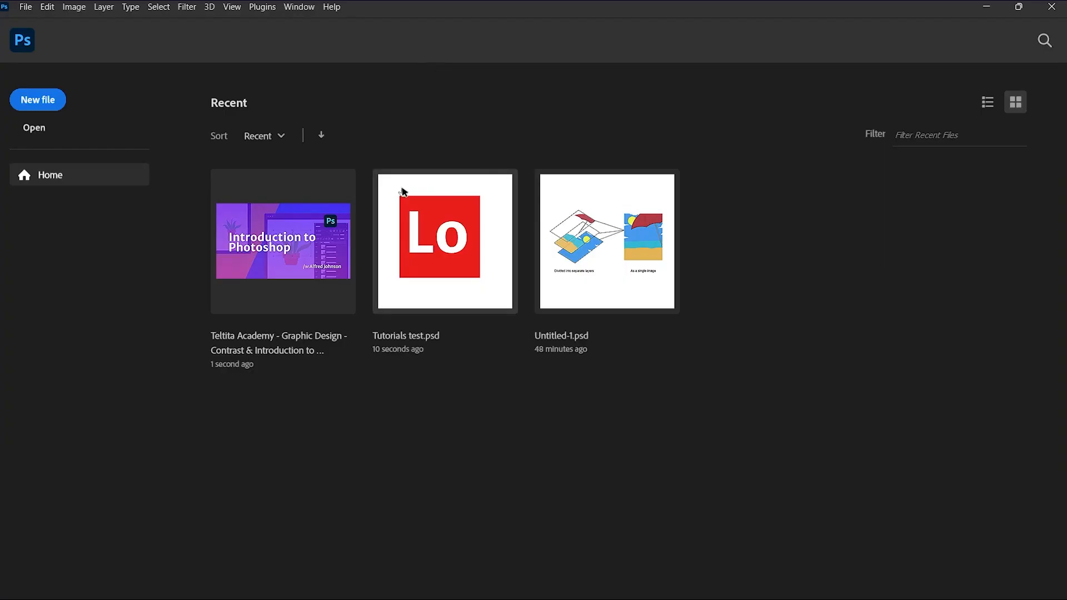
# Start setting up a new document and reposition the New Document dialog
pyautogui.click(26, 7)
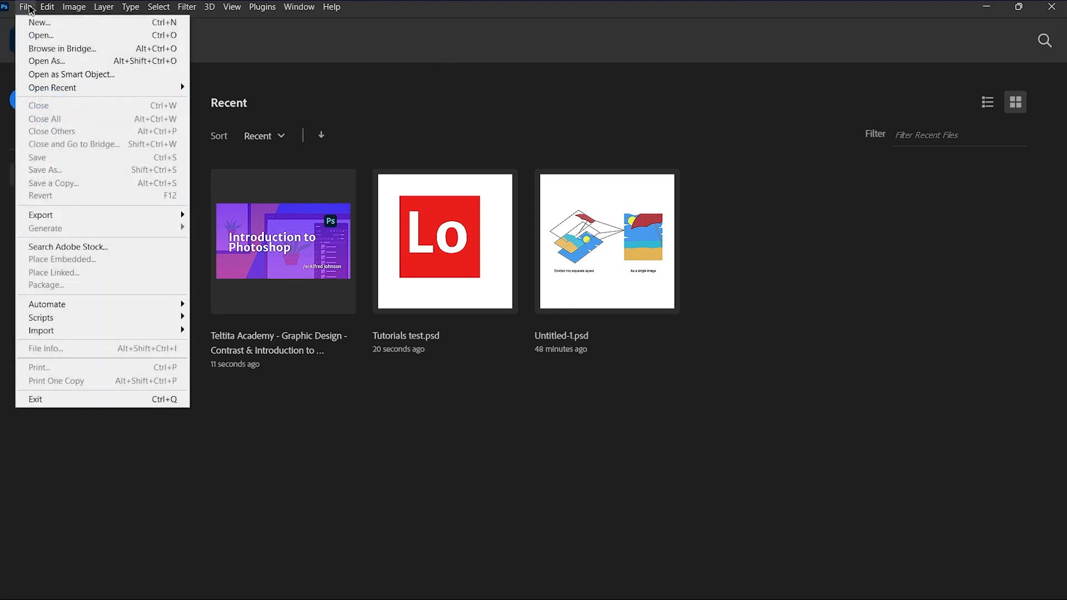
pyautogui.click(39, 22)
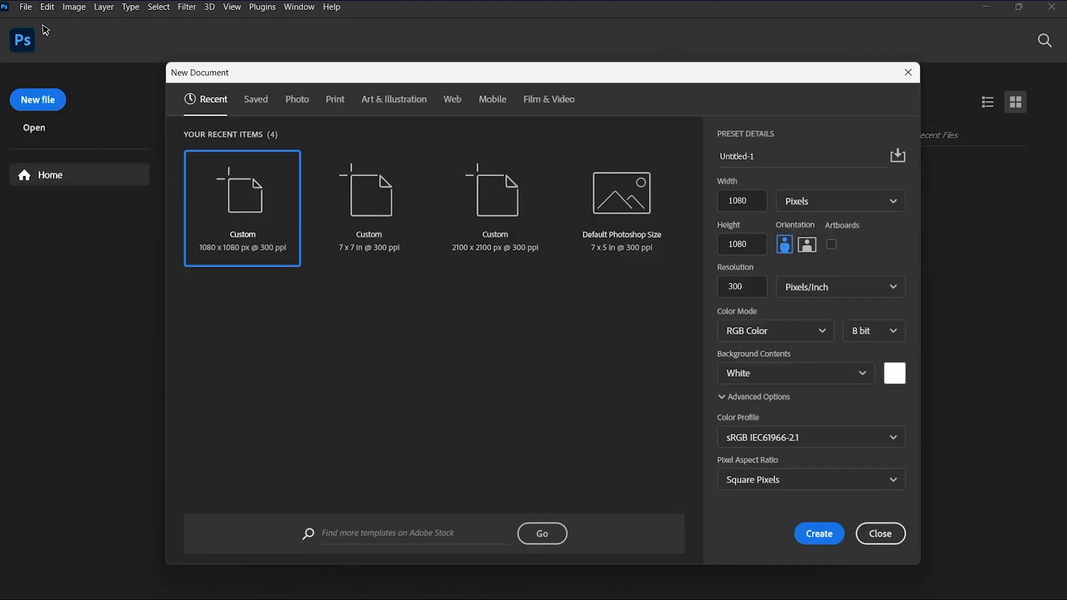
pyautogui.moveTo(328, 81); pyautogui.dragTo(297, 66)
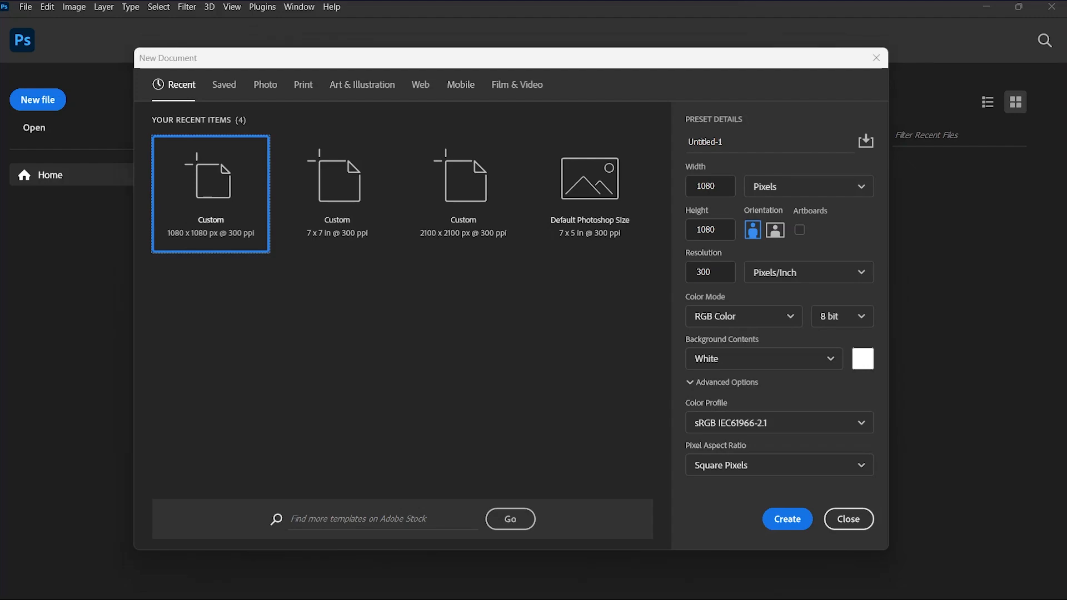
pyautogui.press('super')
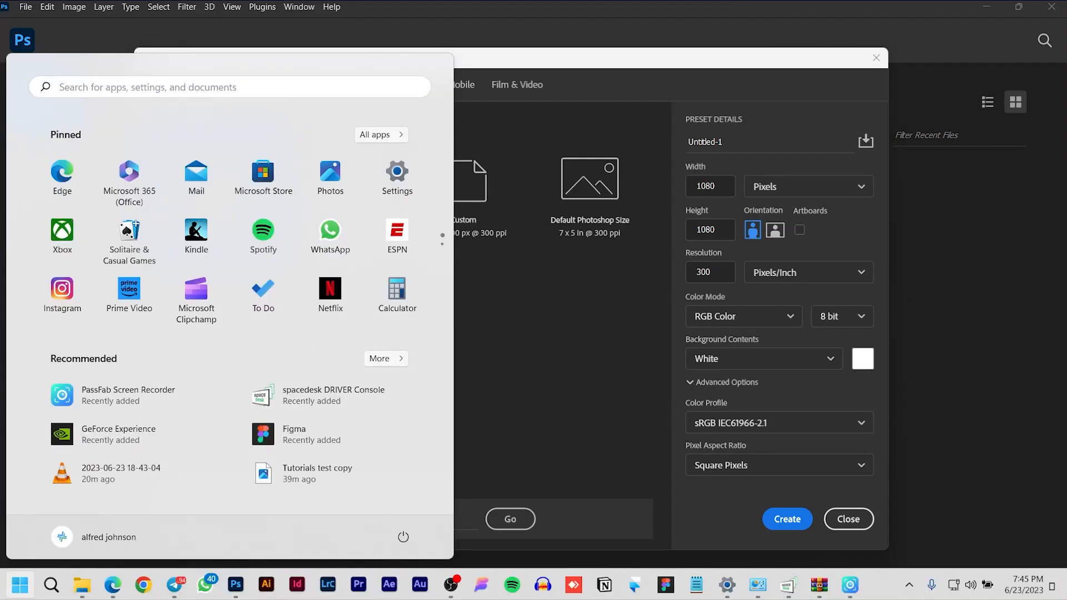
pyautogui.click(452, 584)
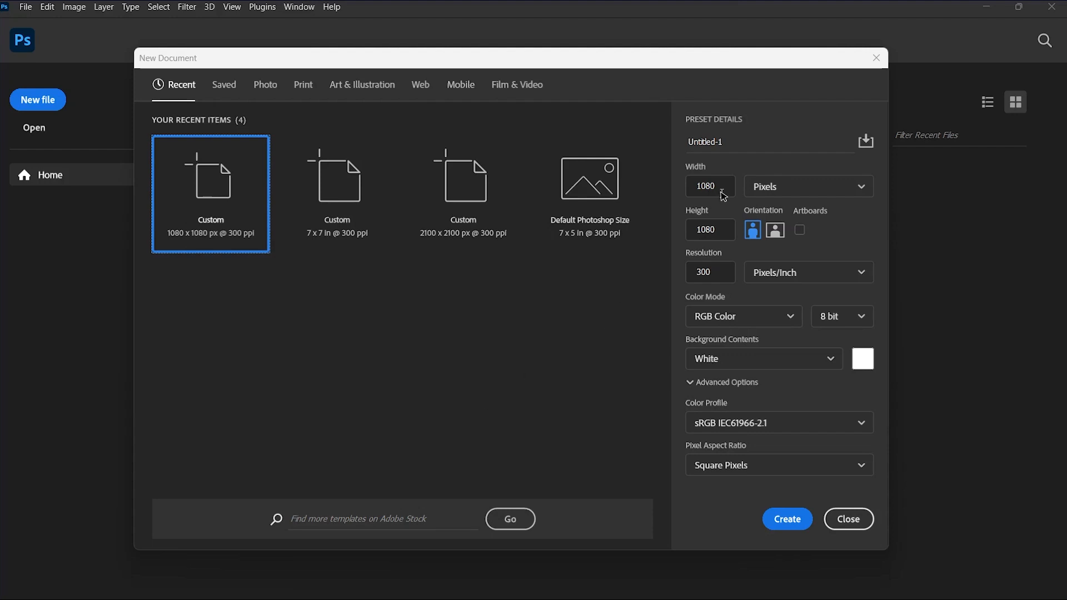
# Name the new document Test
pyautogui.click(729, 144)
pyautogui.moveTo(731, 144); pyautogui.dragTo(678, 141)
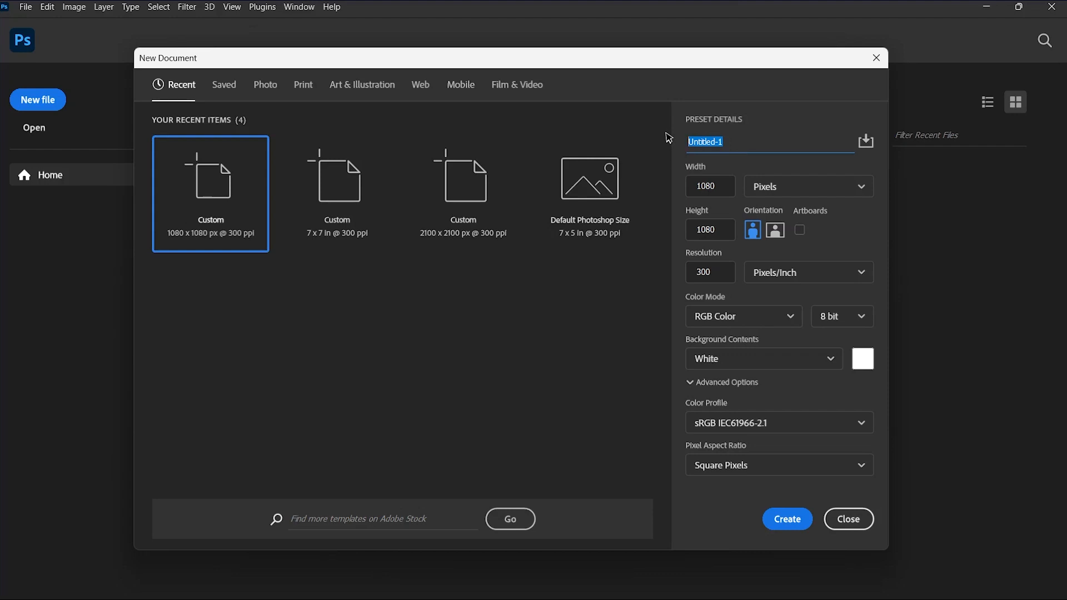
pyautogui.write('Test')
# Look through the available measurement units for the document width and switch the unit to Inches
pyautogui.click(720, 188)
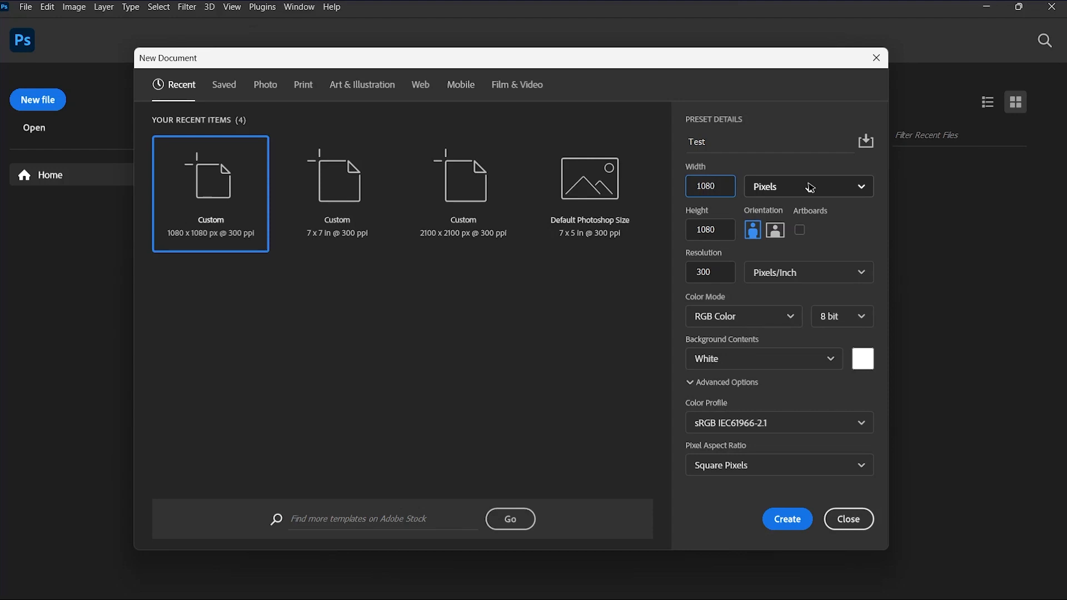
pyautogui.click(865, 191)
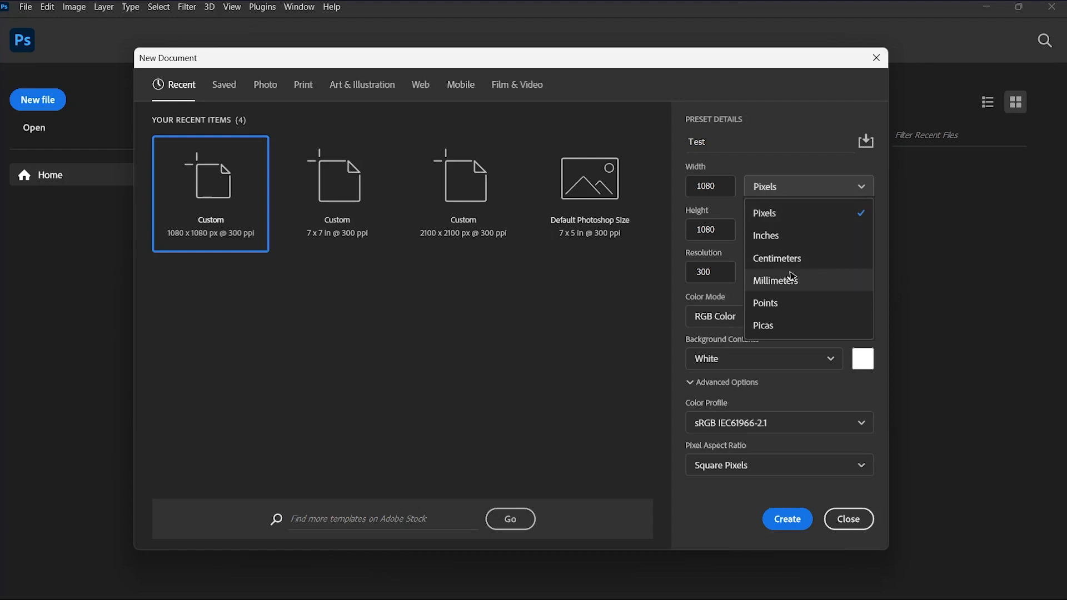
pyautogui.click(781, 190)
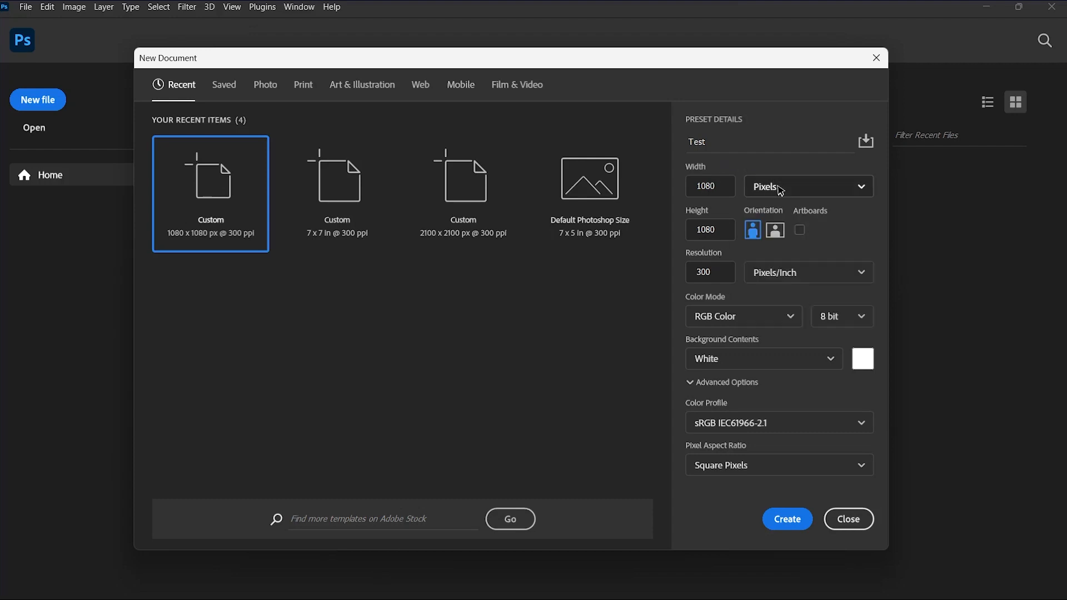
pyautogui.click(780, 191)
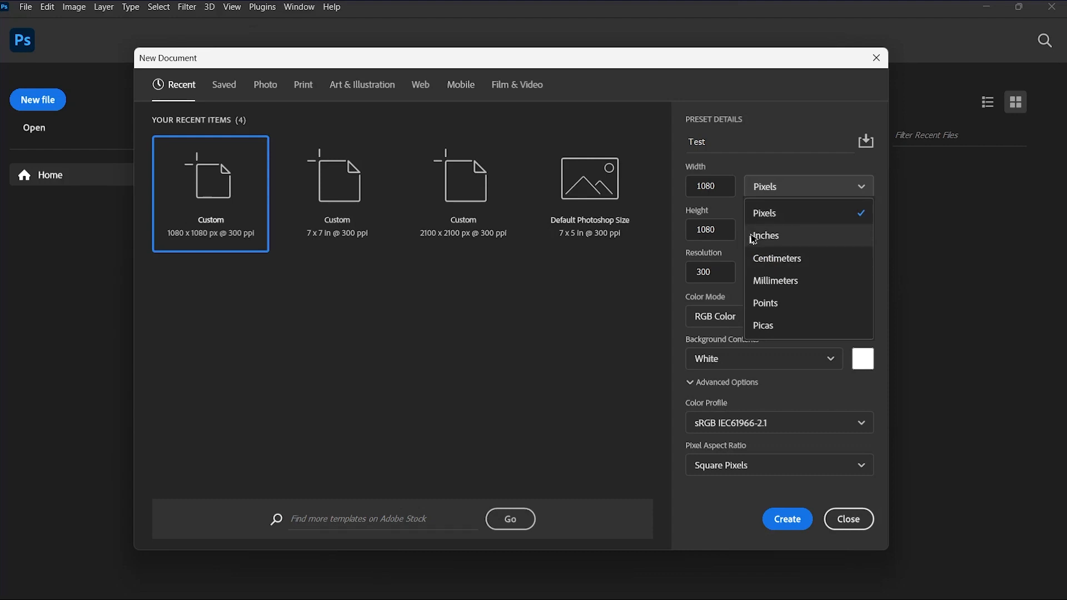
pyautogui.click(777, 237)
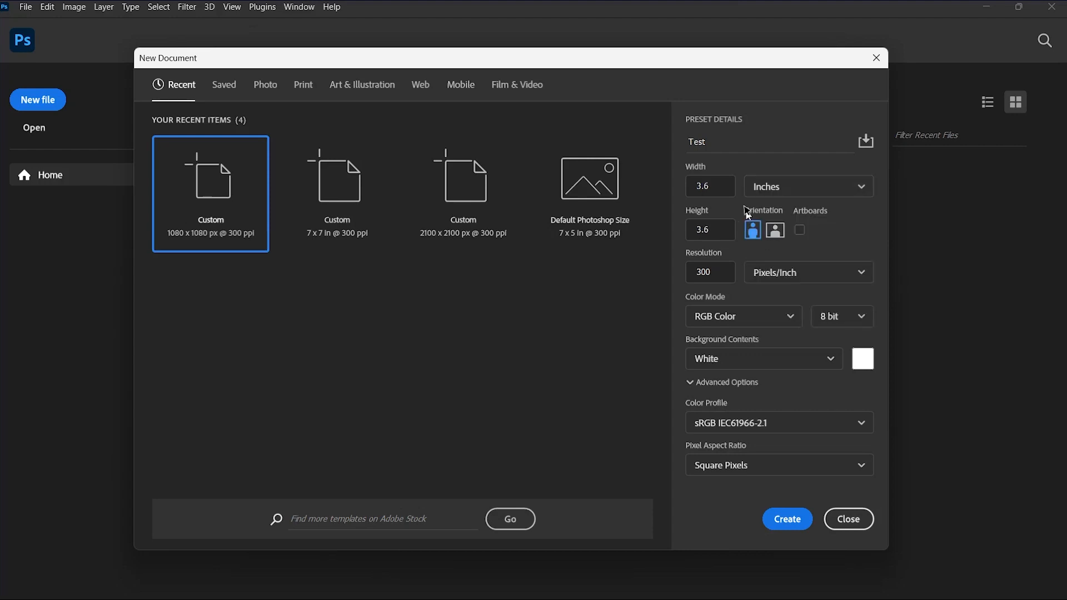
# Set the document size to 7 by 6 inches, and flip the orientation to portrait and back to landscape
pyautogui.click(696, 186)
pyautogui.write('7')
pyautogui.press('Tab')
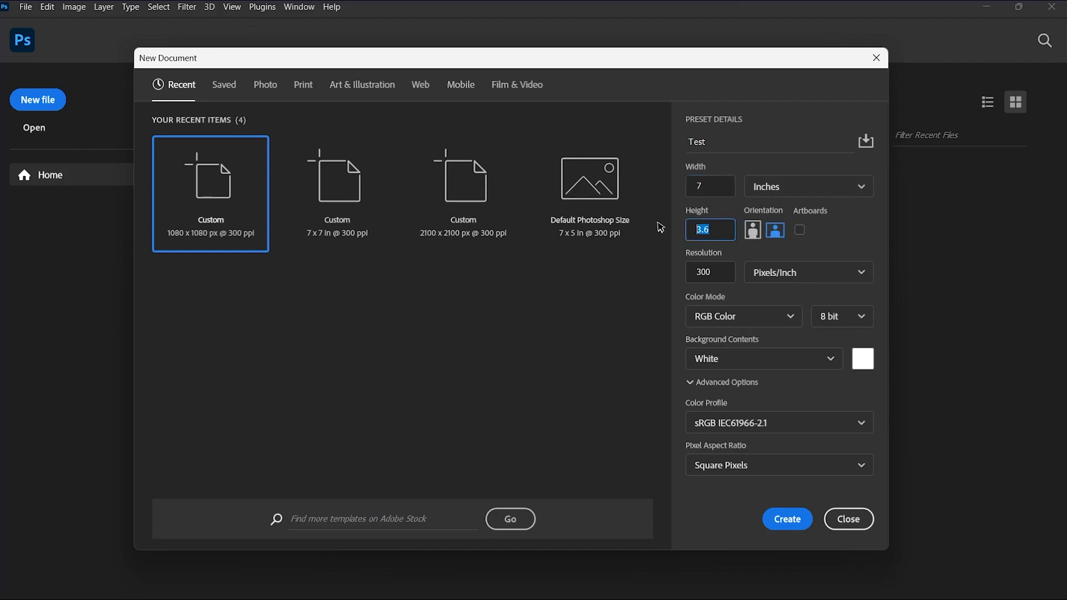
pyautogui.write('6')
pyautogui.click(754, 230)
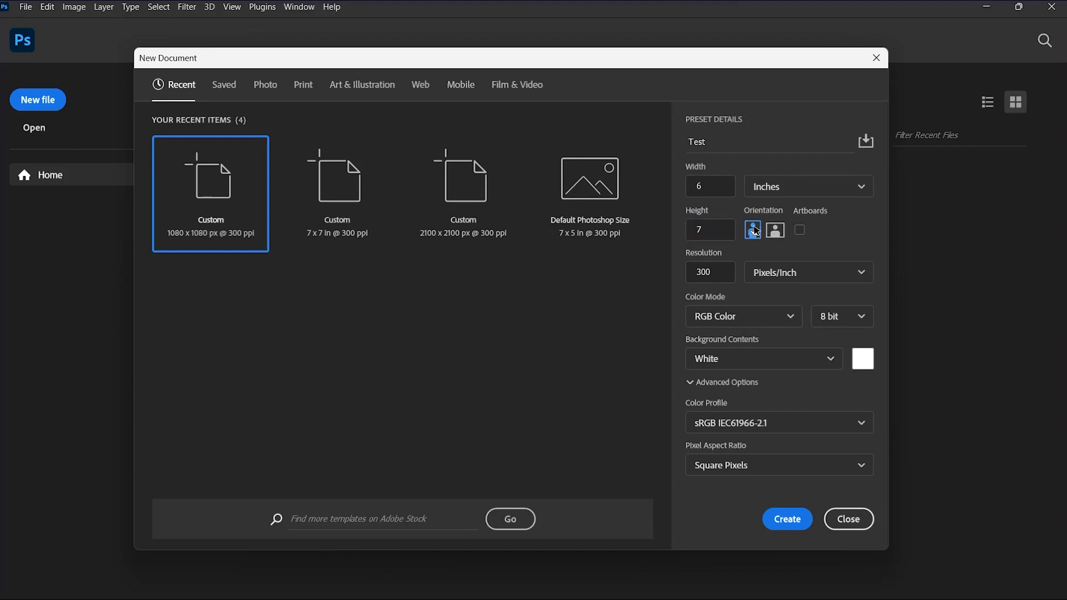
pyautogui.click(776, 233)
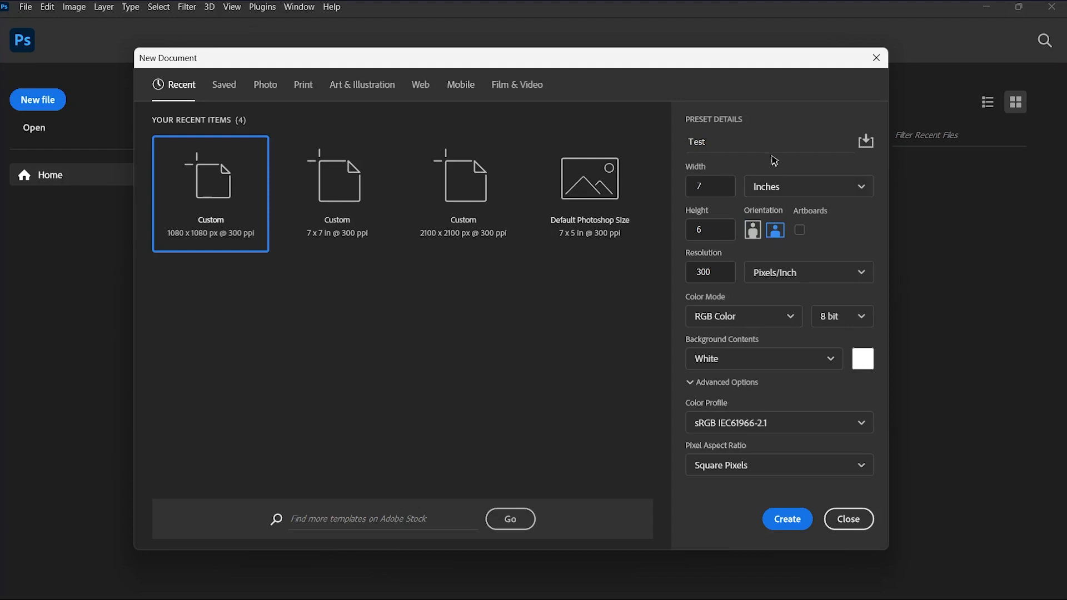
# Switch the document unit back to Pixels and set both the width and height to 1080
pyautogui.click(773, 187)
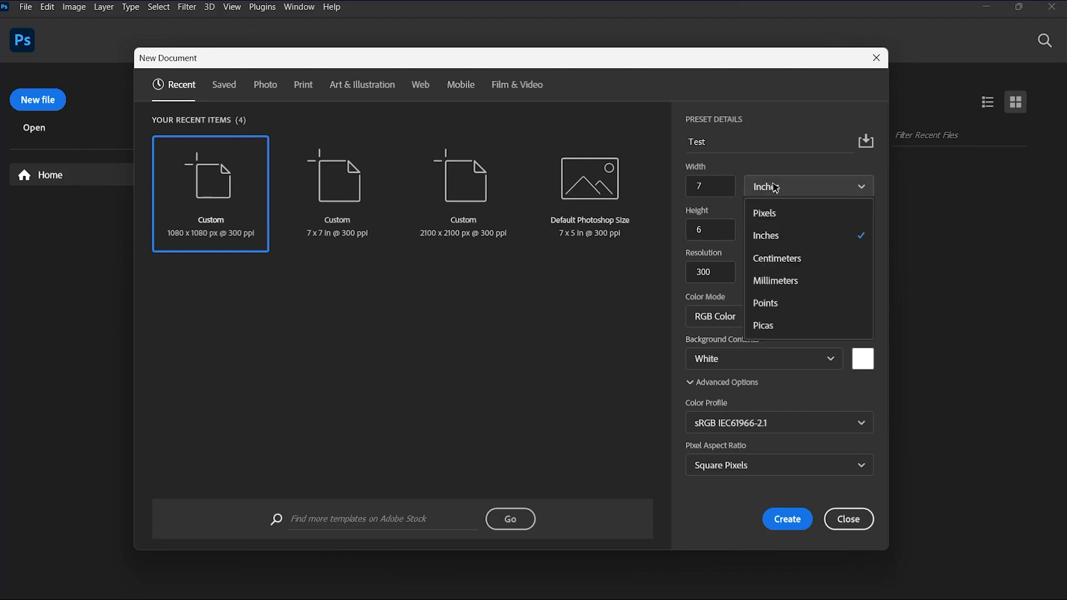
pyautogui.click(778, 219)
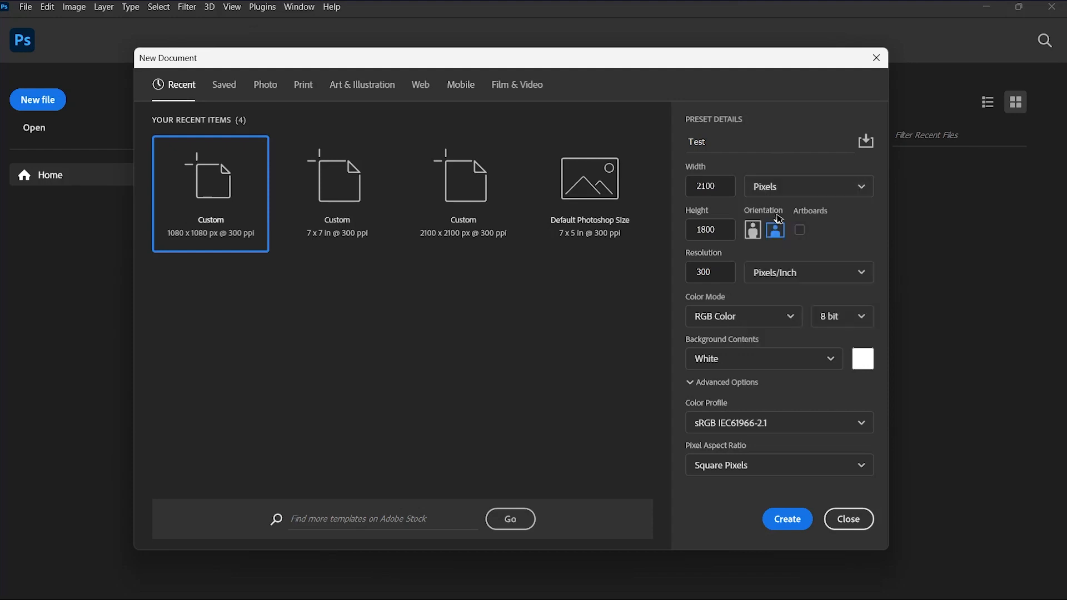
pyautogui.moveTo(724, 188); pyautogui.dragTo(675, 184)
pyautogui.write('10')
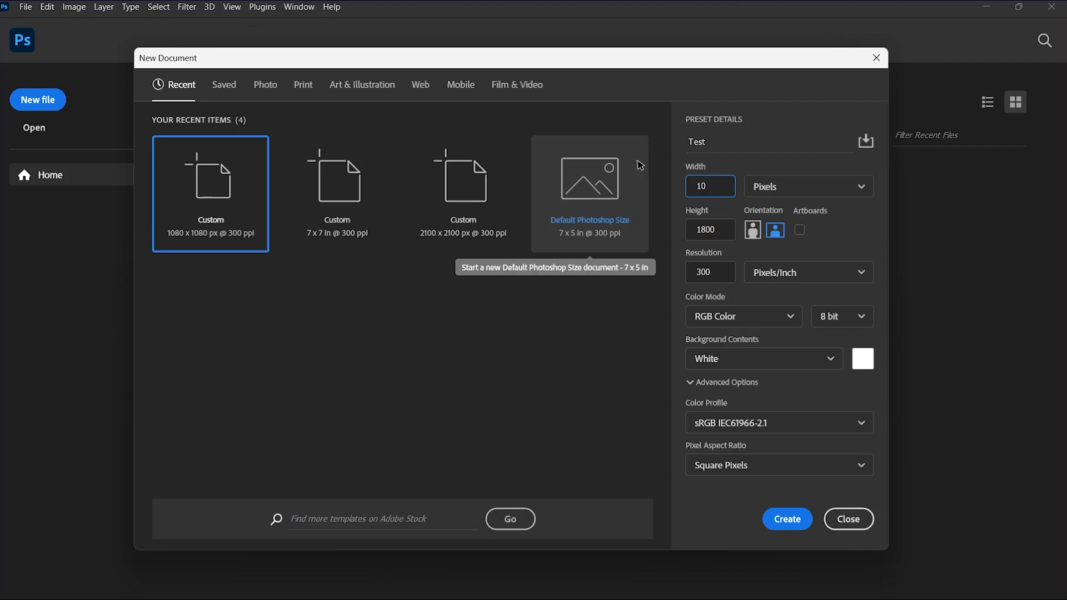
pyautogui.write('80')
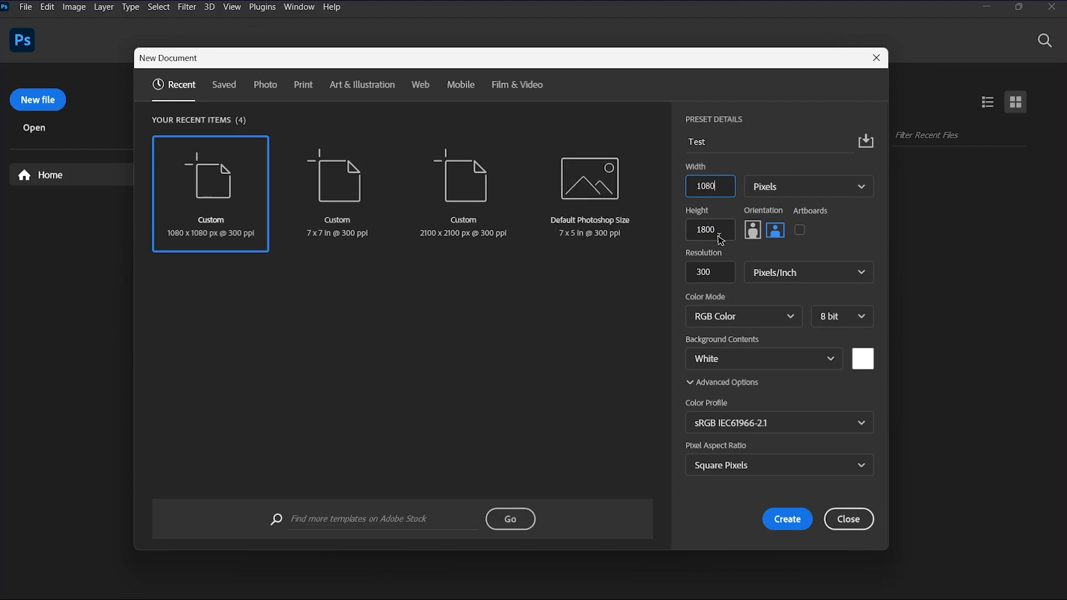
pyautogui.moveTo(723, 230); pyautogui.dragTo(694, 230)
pyautogui.write('1080')
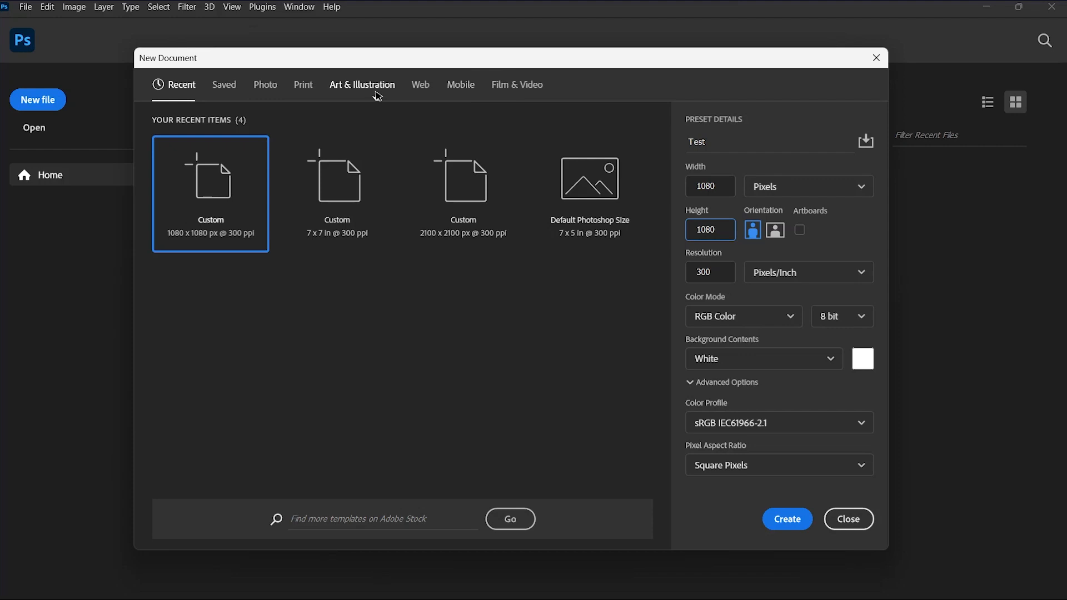
# Choose the A4 preset from the print document sizes and change its unit to Pixels
pyautogui.click(302, 89)
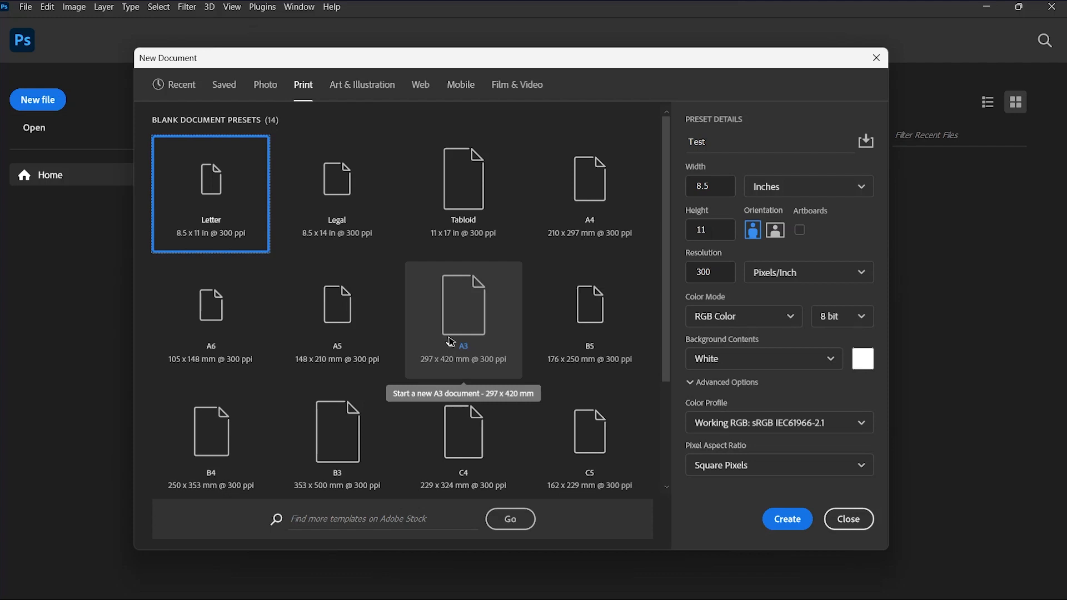
pyautogui.click(614, 214)
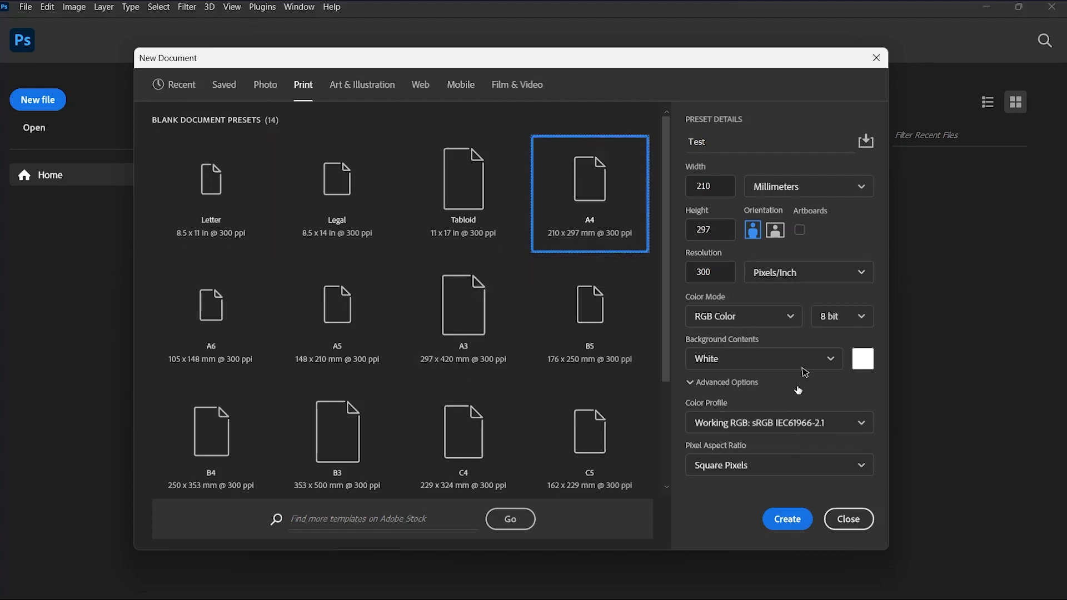
pyautogui.click(801, 178)
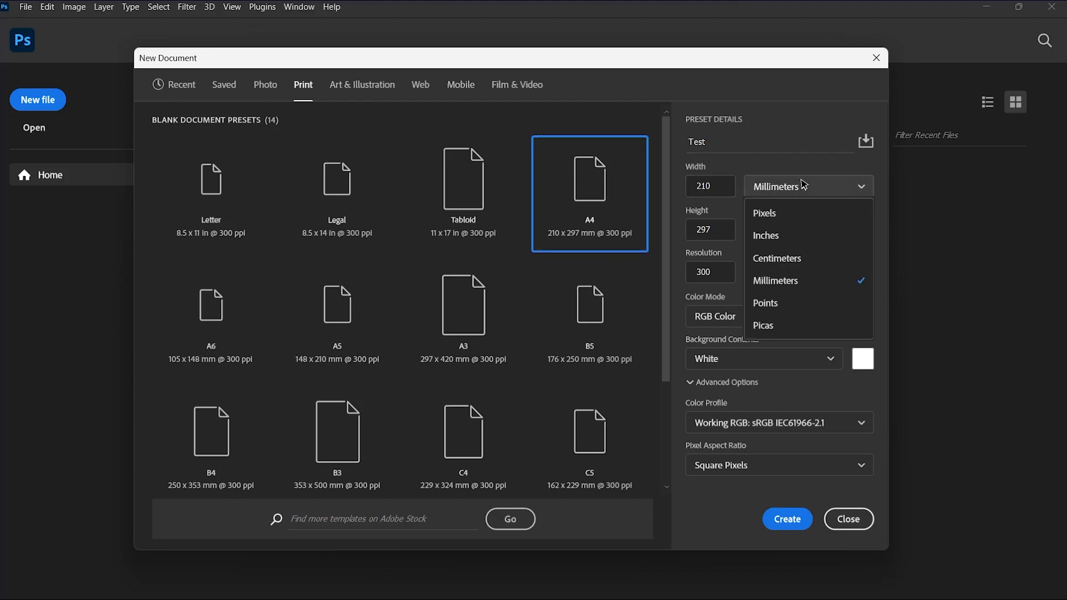
pyautogui.click(795, 209)
# Set the width and height to 1080 pixels each and create the Test document
pyautogui.doubleClick(720, 193)
pyautogui.write('1080')
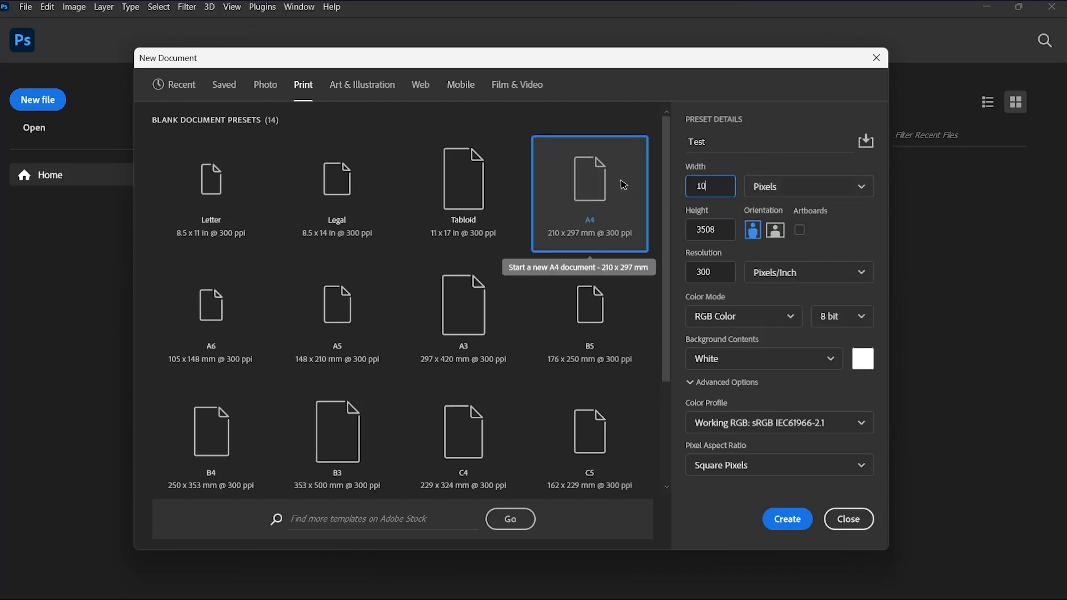
pyautogui.doubleClick(689, 229)
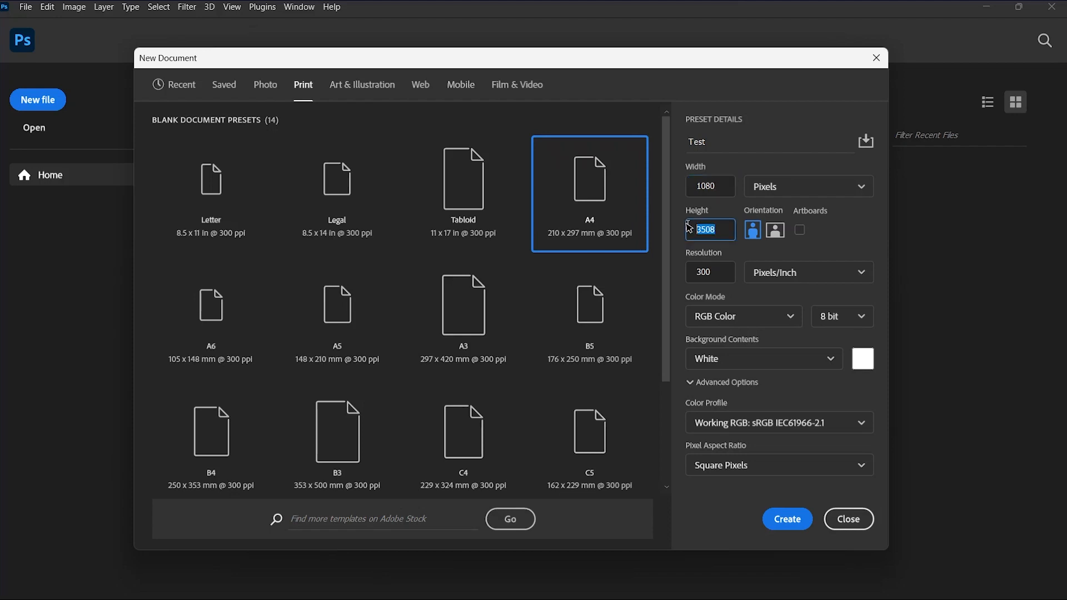
pyautogui.write('1080')
pyautogui.click(795, 525)
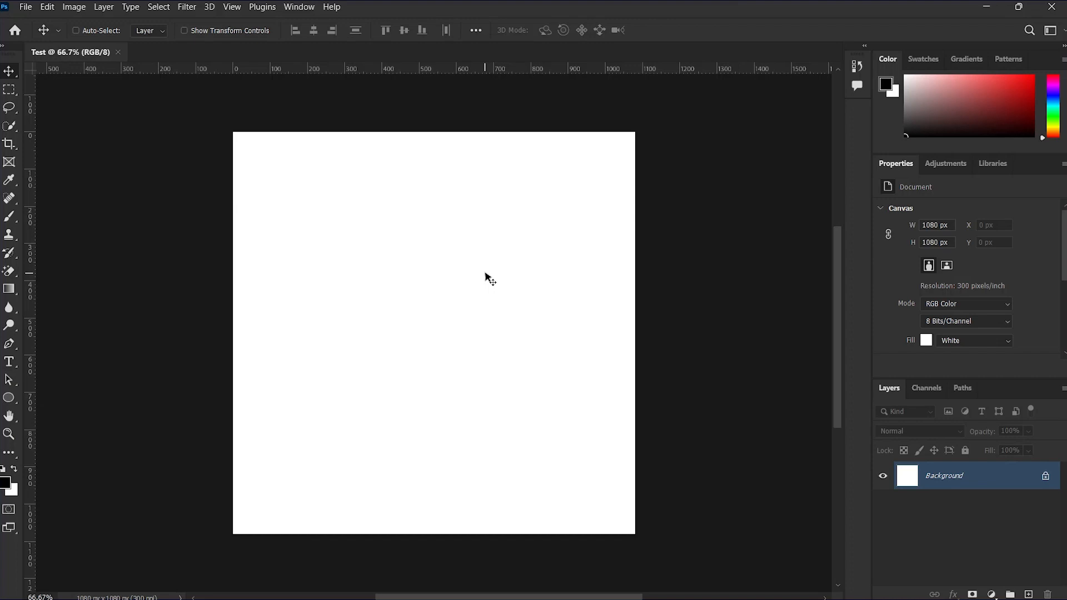
# Open the Teltita Academy introduction PSD from the recent files, and collapse the Color and Properties panel groups to icons, leaving Layers expanded
pyautogui.click(17, 30)
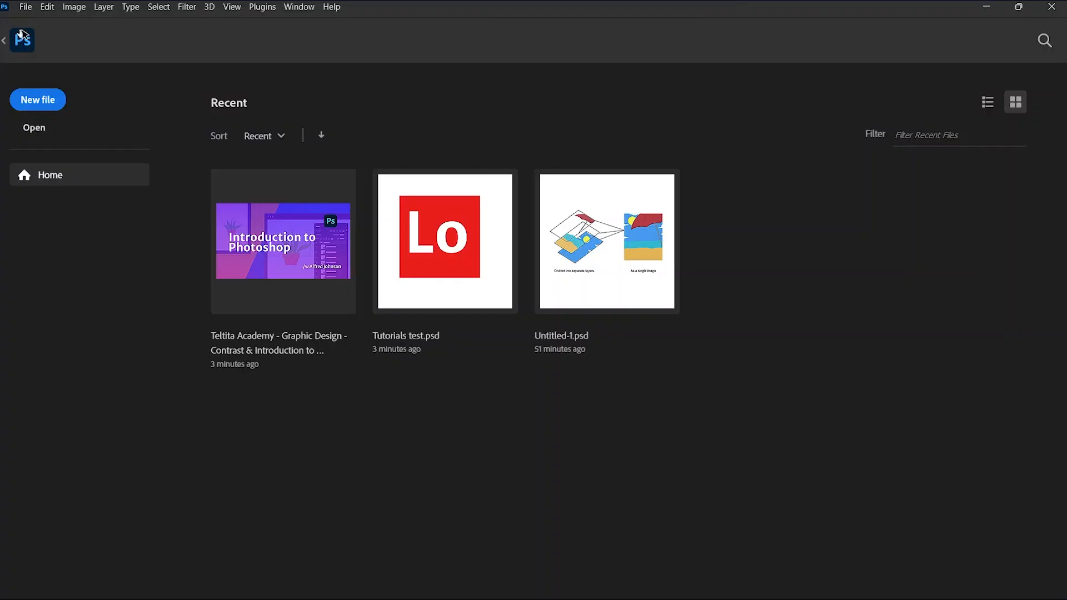
pyautogui.click(309, 236)
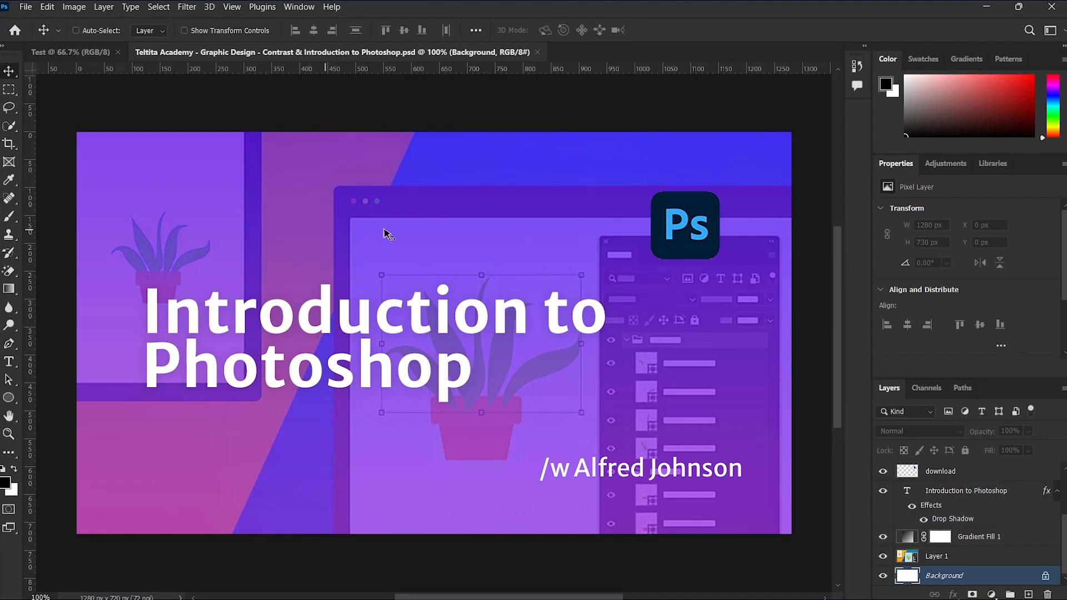
pyautogui.moveTo(1034, 65); pyautogui.dragTo(859, 117)
pyautogui.moveTo(971, 64); pyautogui.dragTo(859, 116)
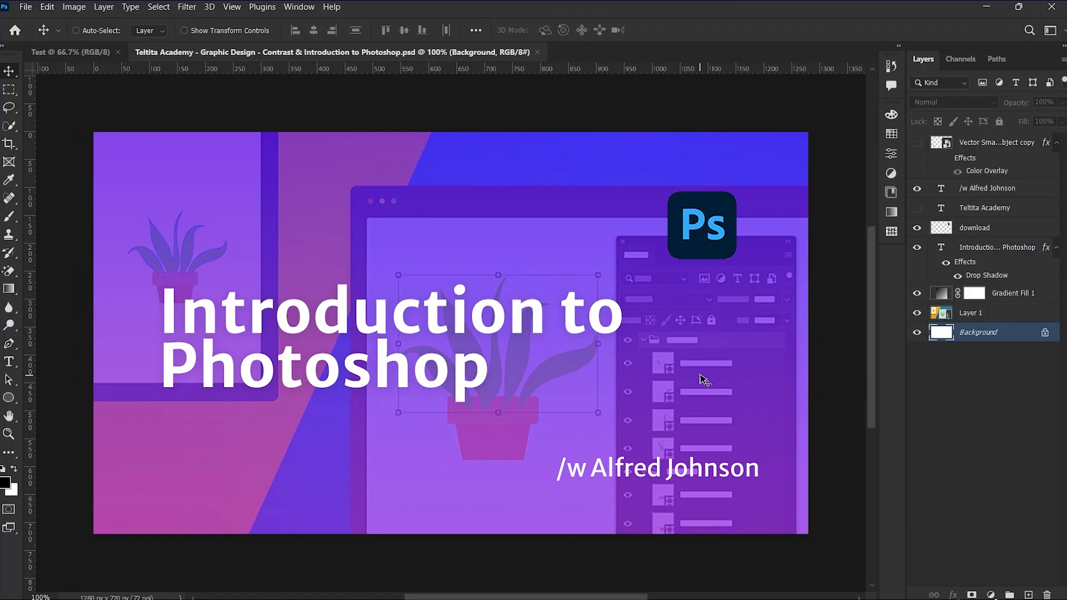
# Magnify the title artwork up to 12800% to examine its individual pixels, and return to a view of the whole canvas
pyautogui.moveTo(402, 292); pyautogui.dragTo(659, 392)
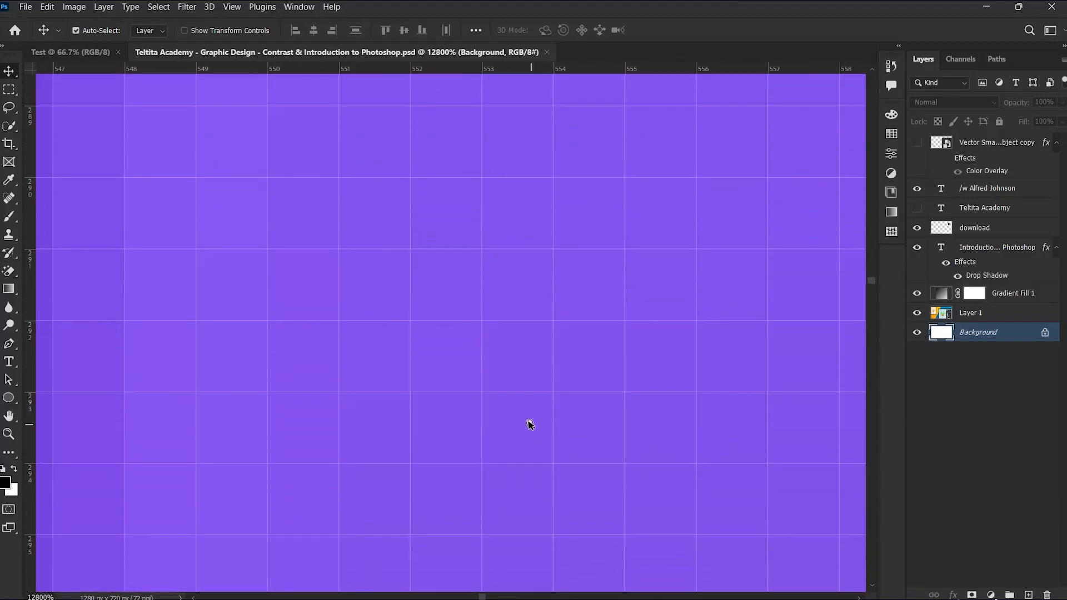
pyautogui.moveTo(528, 426); pyautogui.dragTo(341, 346)
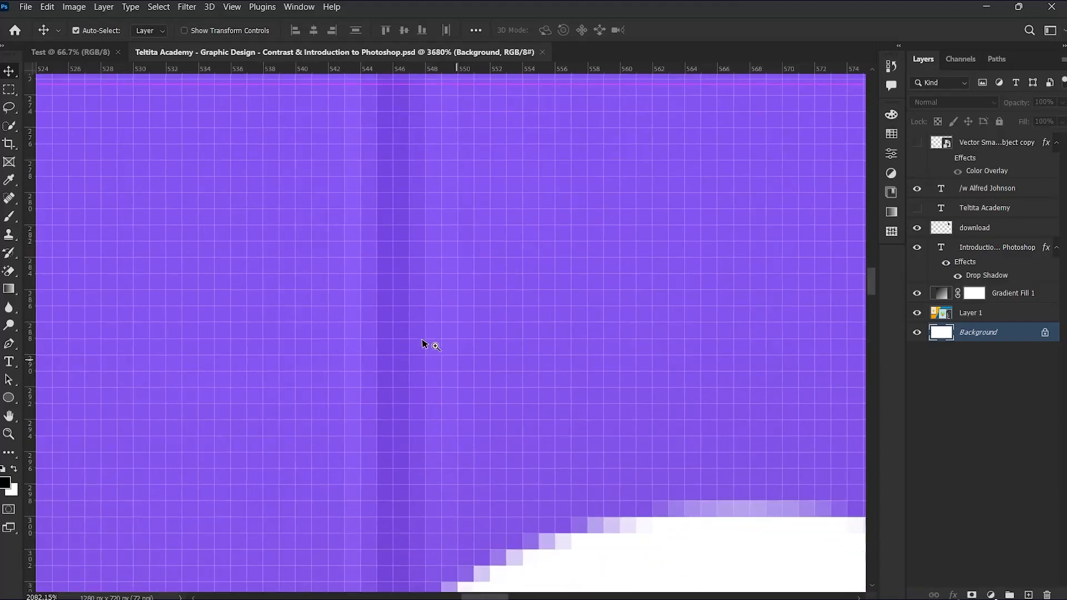
pyautogui.moveTo(429, 345); pyautogui.dragTo(296, 331)
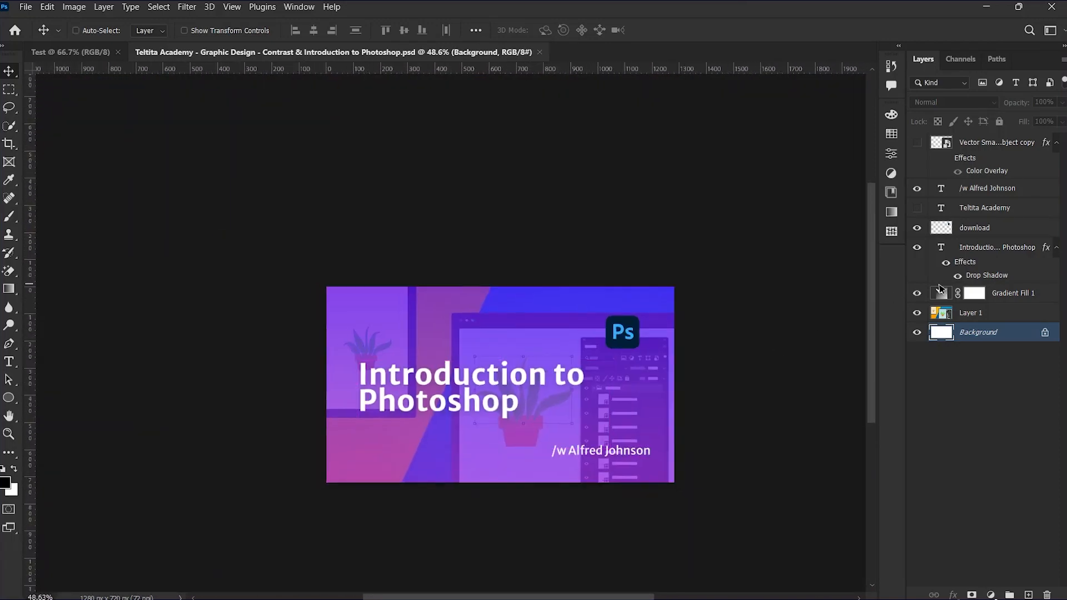
# Hide all layers above Layer 1 and magnify the blue and dark grey edge of the illustration to 12800%
pyautogui.moveTo(920, 297); pyautogui.dragTo(915, 172)
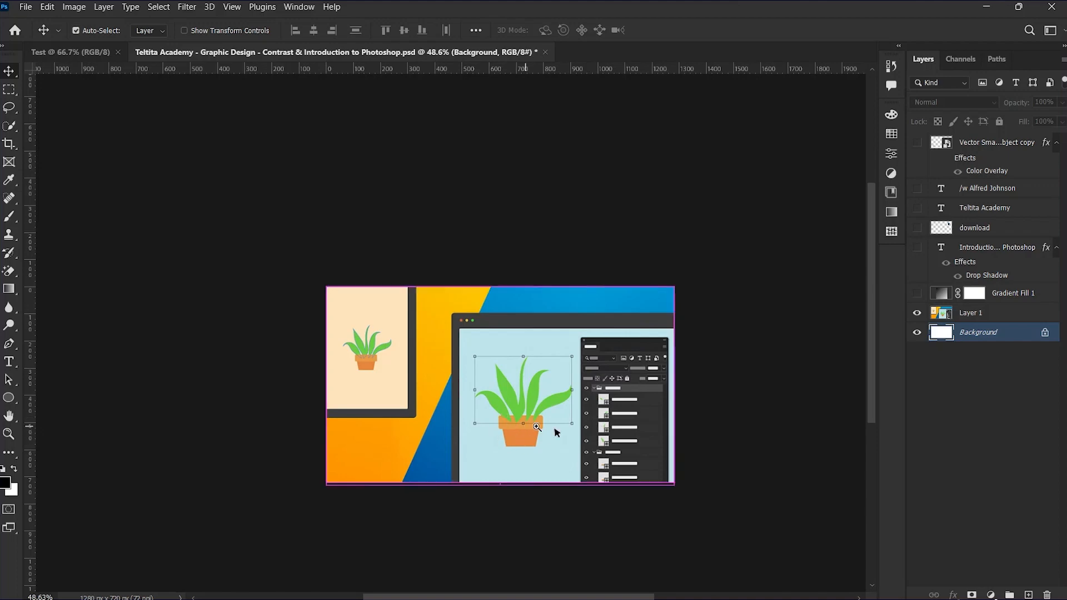
pyautogui.moveTo(584, 401); pyautogui.dragTo(620, 415)
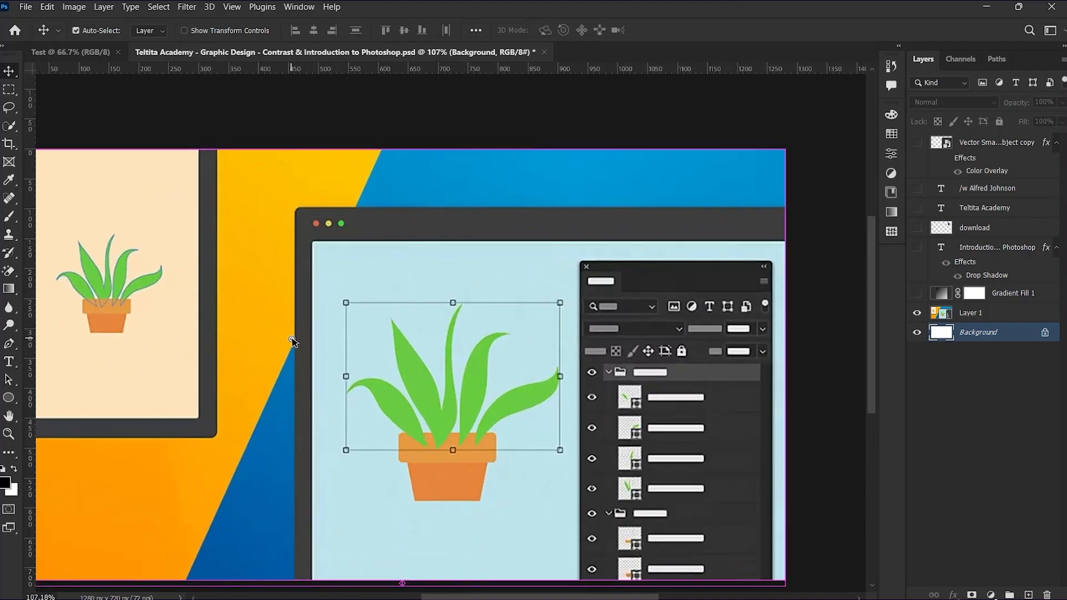
pyautogui.moveTo(291, 338); pyautogui.dragTo(664, 402)
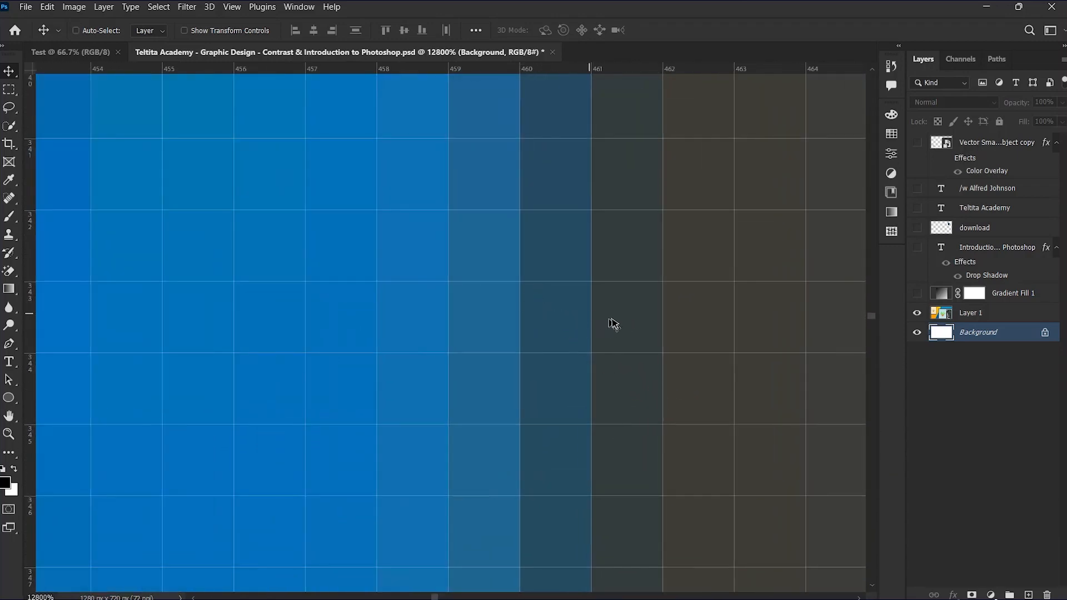
# Activate the Brush tool and add a new empty layer directly above Layer 1
pyautogui.click(9, 216)
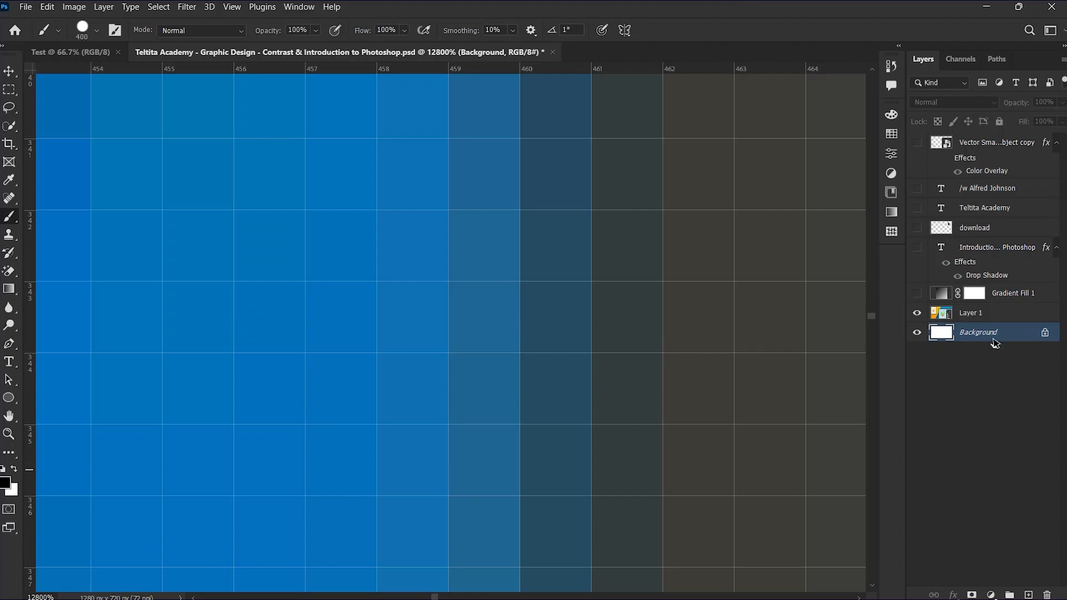
pyautogui.click(994, 312)
pyautogui.click(1026, 594)
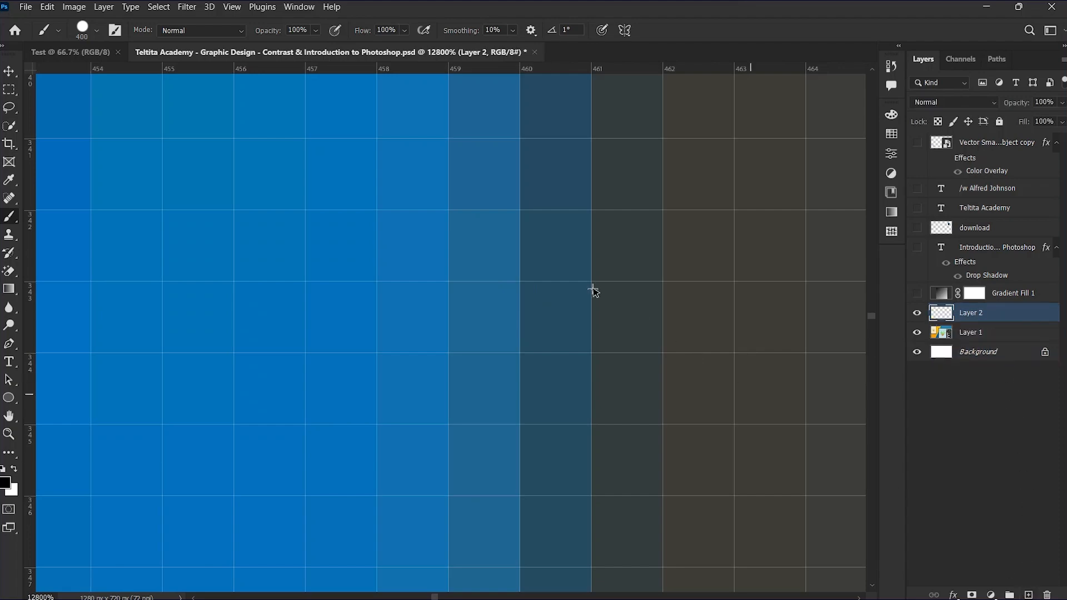
# Reduce the brush size to 1 px for painting single pixels
pyautogui.scroll(-5, 562, 347)
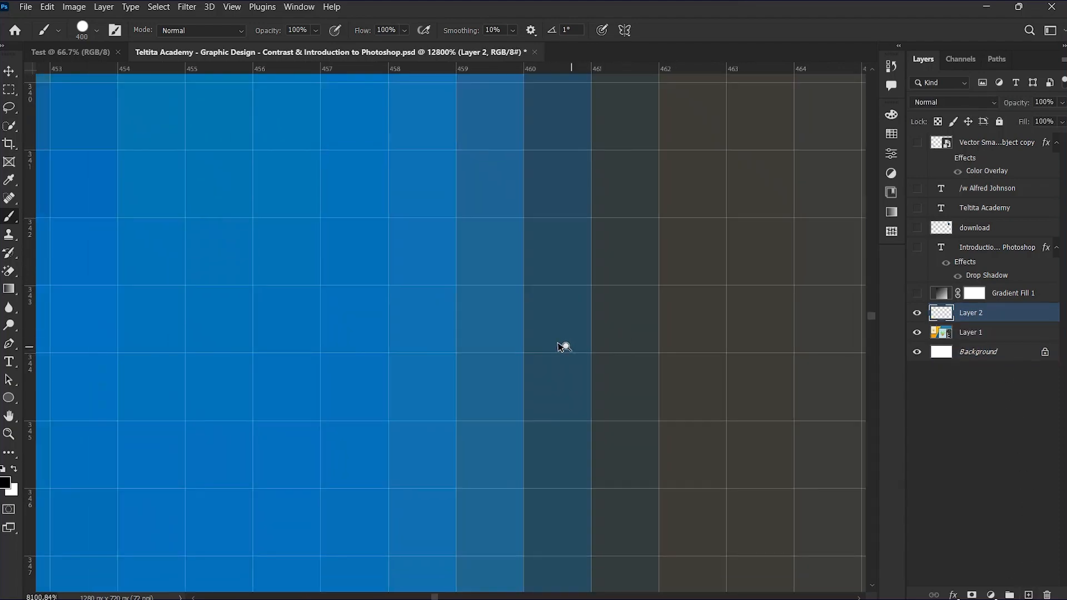
pyautogui.click(97, 30)
pyautogui.moveTo(87, 57); pyautogui.dragTo(70, 72)
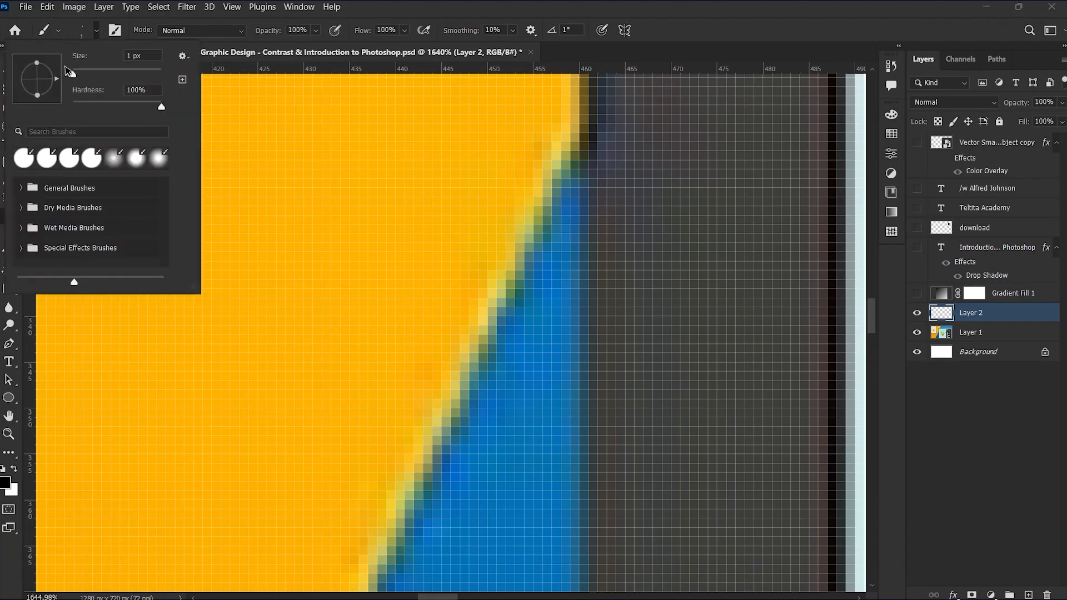
# Paint a small black oval on the dark grey strip beside the blue area, and undo the stroke
pyautogui.moveTo(607, 255)
pyautogui.mouseDown()
pyautogui.moveTo(600, 283)
pyautogui.moveTo(643, 320)
pyautogui.moveTo(705, 287)
pyautogui.moveTo(655, 250)
pyautogui.moveTo(614, 257)
pyautogui.mouseUp()
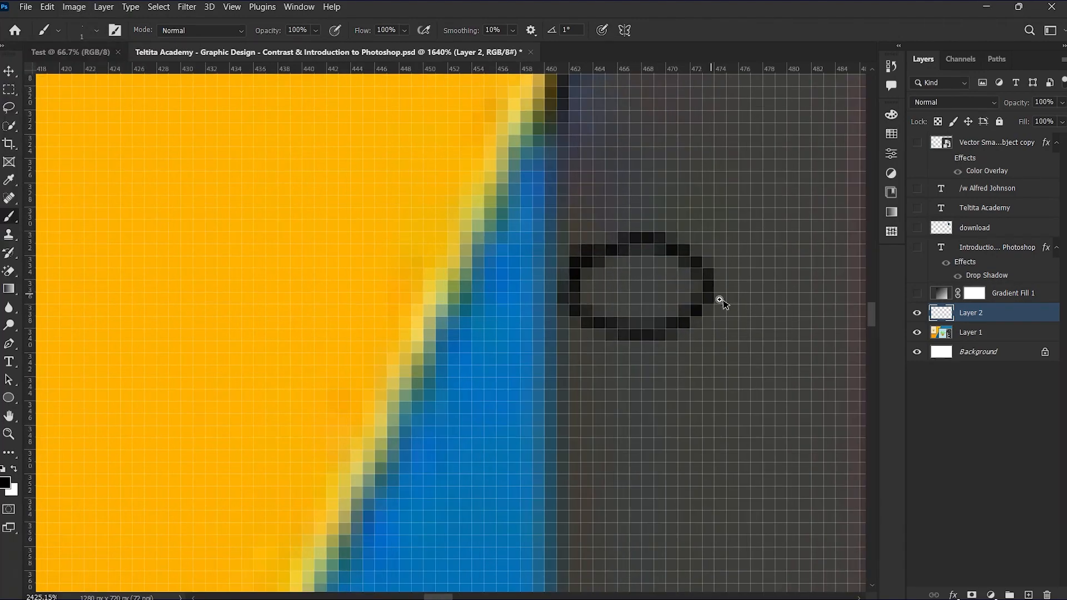
pyautogui.scroll(3, 717, 300)
pyautogui.hotkey('ctrl', 'z')
pyautogui.scroll(-5, 699, 378)
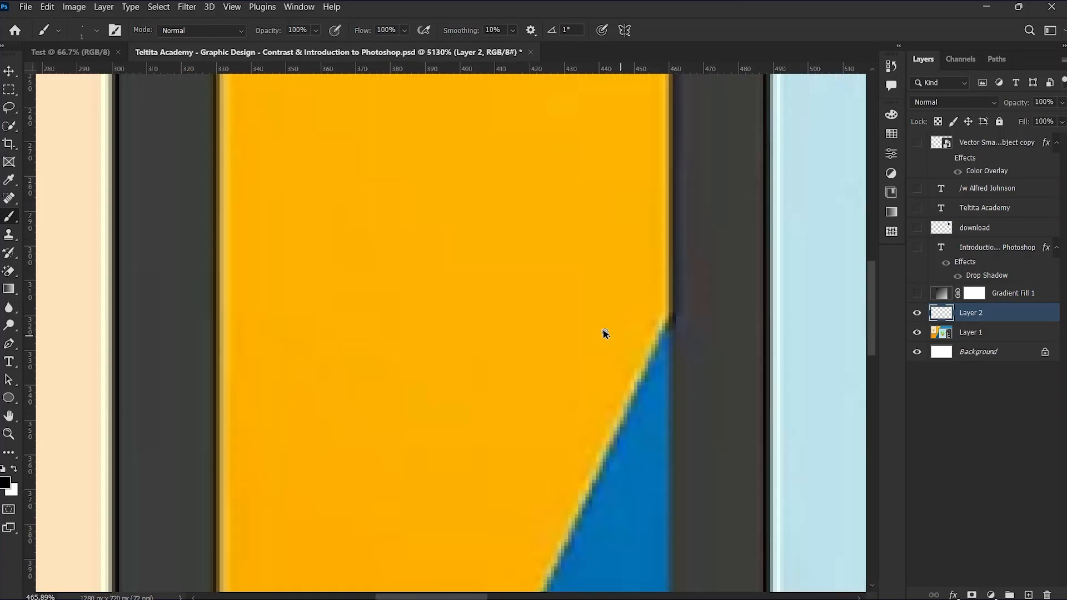
# Activate the Move tool and make all the hidden layers above Layer 2 visible again
pyautogui.scroll(-8, 663, 416)
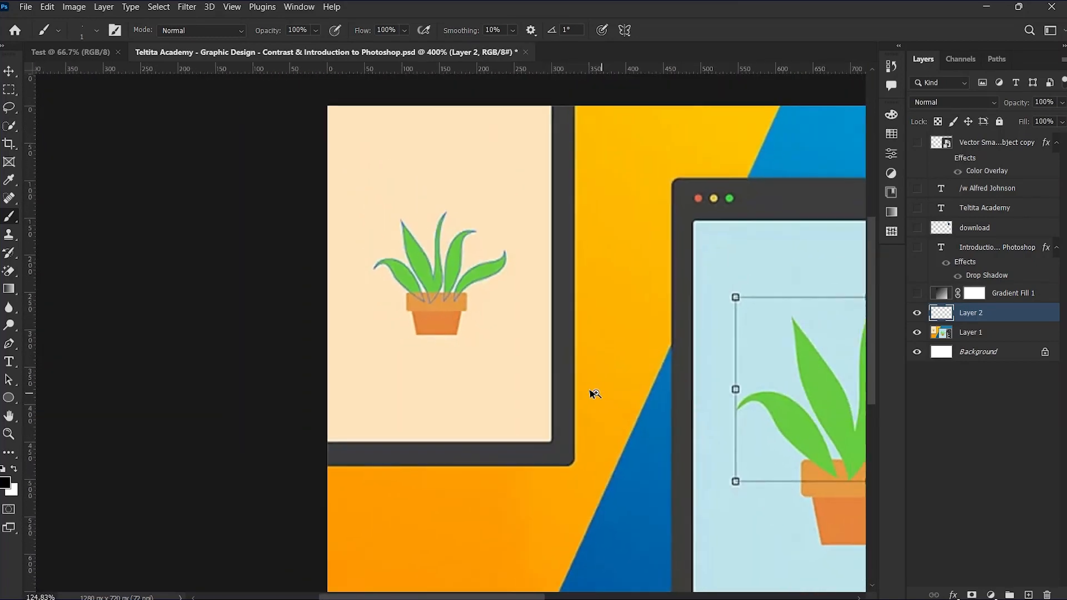
pyautogui.click(11, 70)
pyautogui.moveTo(926, 295); pyautogui.dragTo(917, 193)
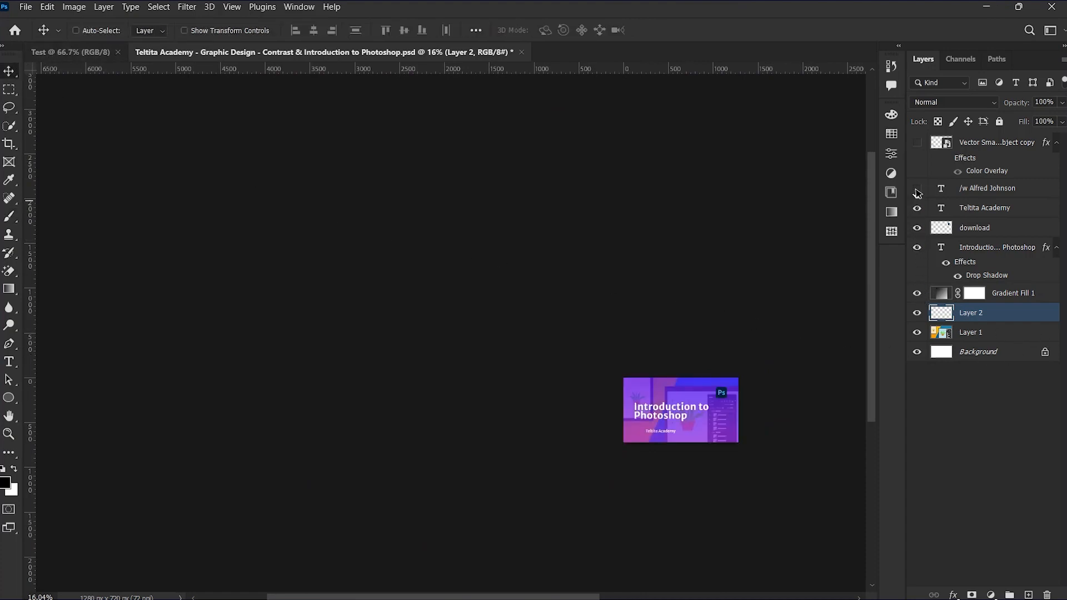
pyautogui.click(916, 142)
pyautogui.scroll(8, 767, 438)
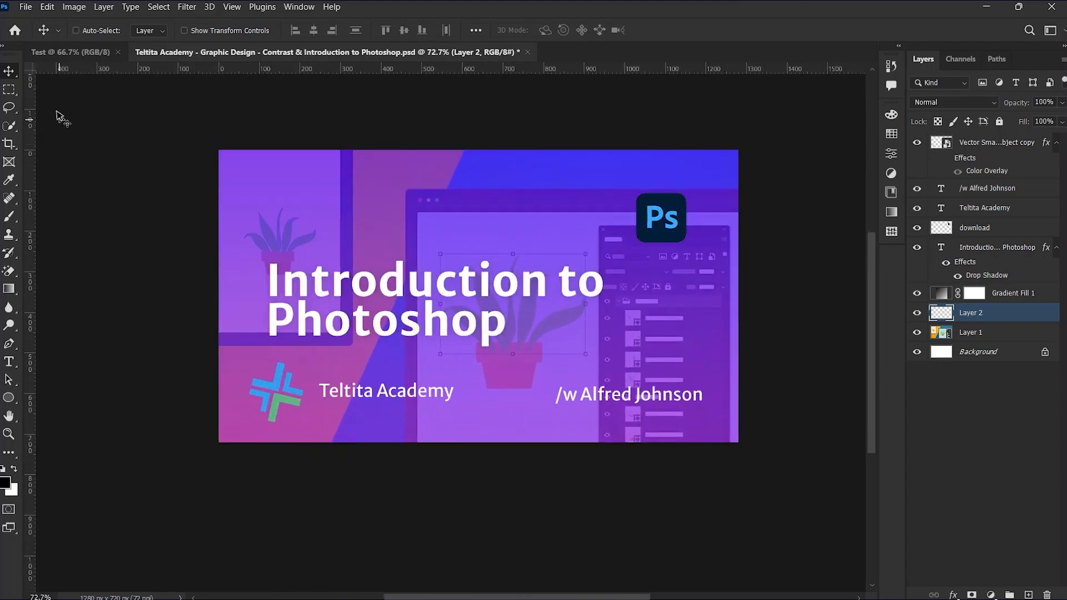
# In the Test document, draw a black circle about 408 px in diameter in the upper-left part of the canvas
pyautogui.click(68, 52)
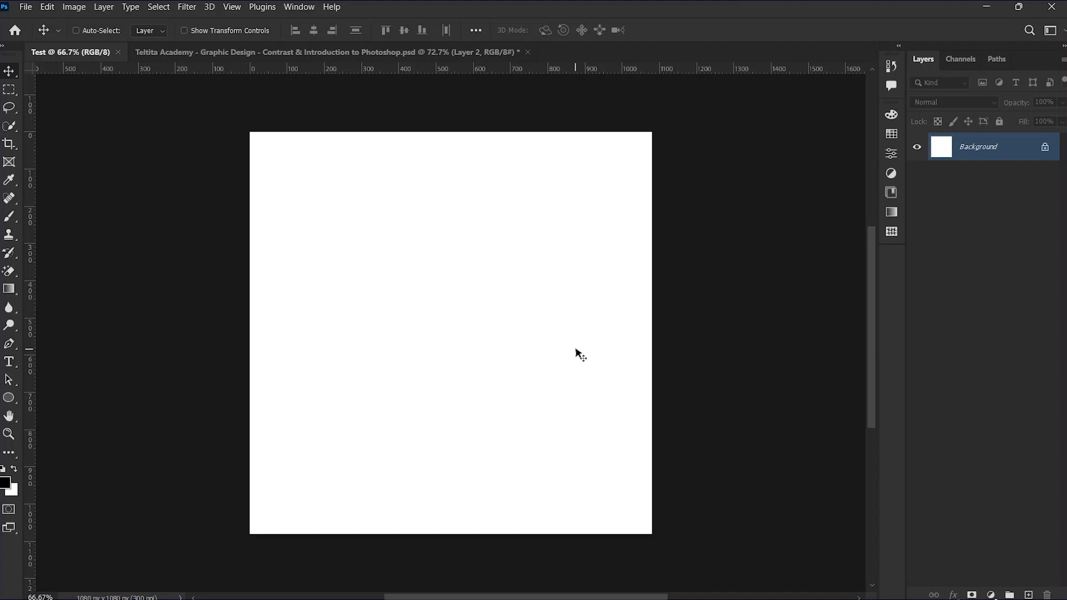
pyautogui.click(9, 398)
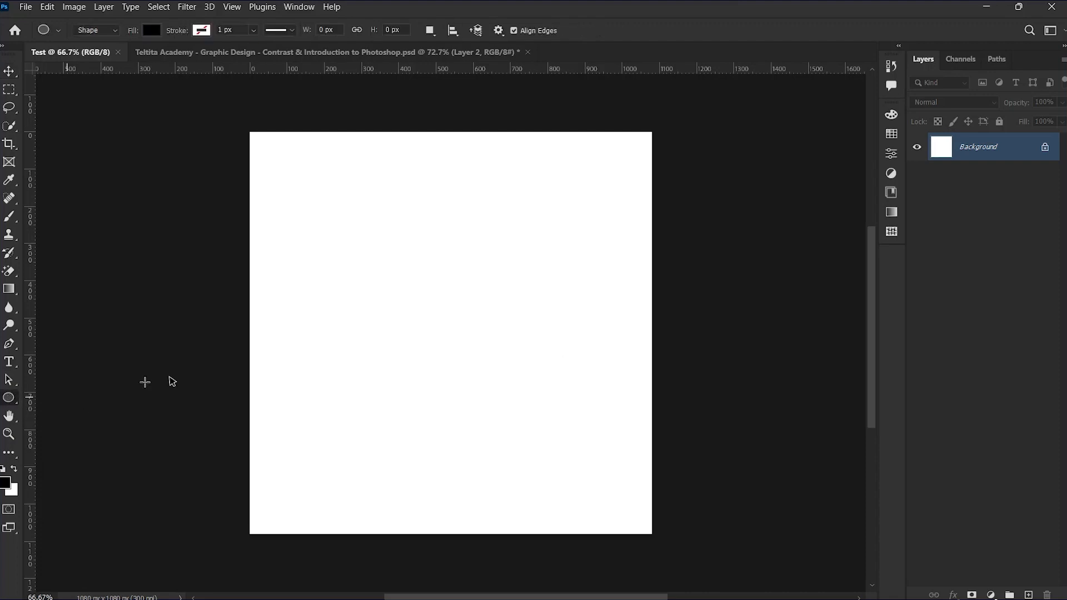
pyautogui.moveTo(317, 185); pyautogui.dragTo(470, 342)
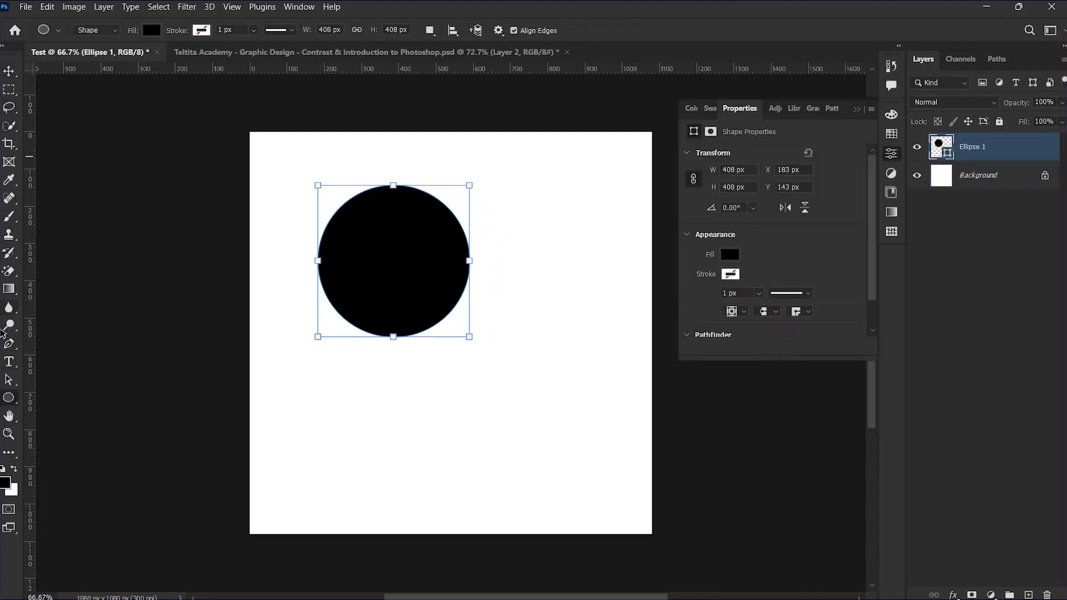
# Add a paragraph text box below the black circle containing the word "Test"
pyautogui.click(9, 362)
pyautogui.moveTo(325, 365); pyautogui.dragTo(603, 470)
pyautogui.write('Test')
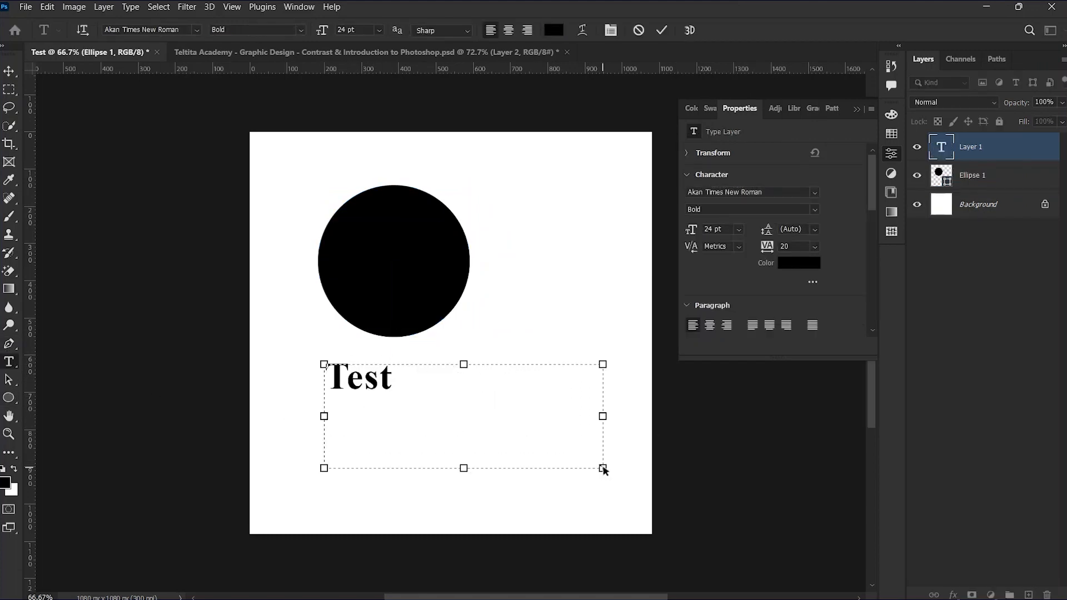
pyautogui.click(661, 30)
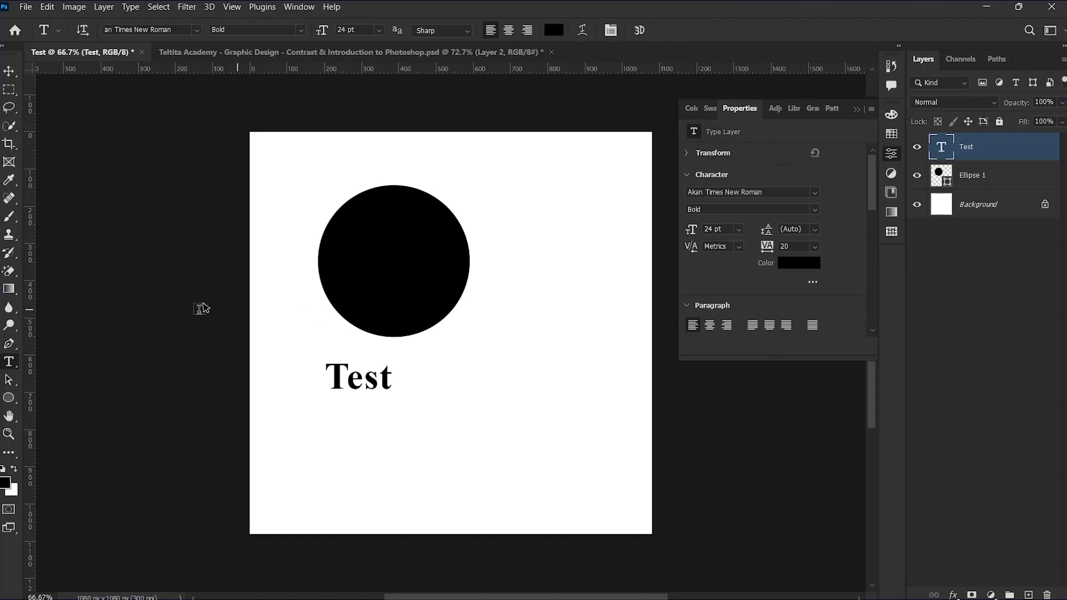
# Reposition the "Test" text slightly lower and further right beneath the circle with the Move tool
pyautogui.click(10, 70)
pyautogui.moveTo(339, 381); pyautogui.dragTo(388, 427)
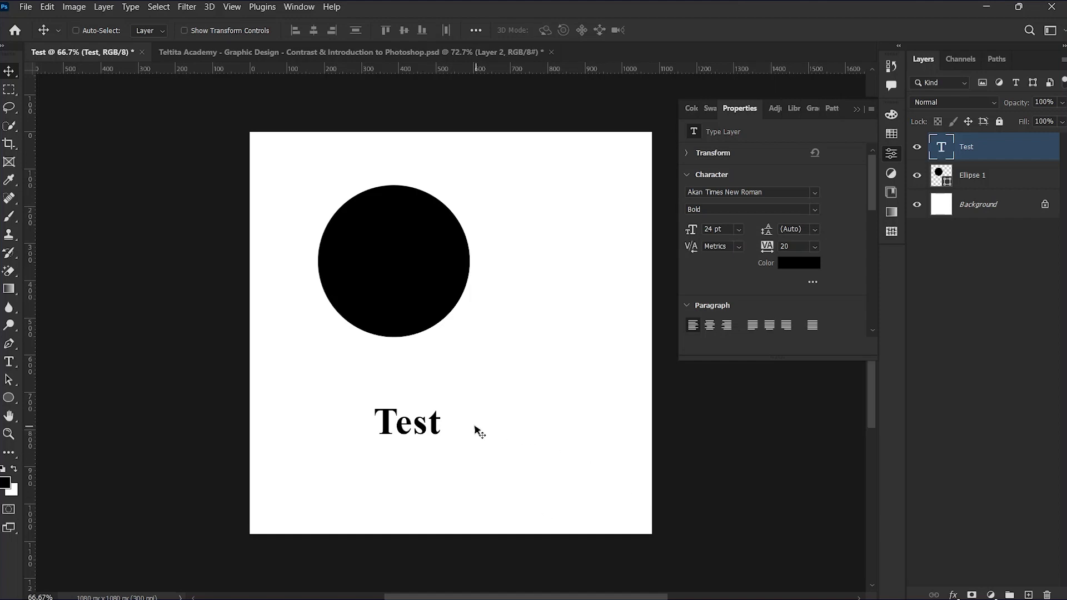
pyautogui.moveTo(459, 426); pyautogui.dragTo(432, 404)
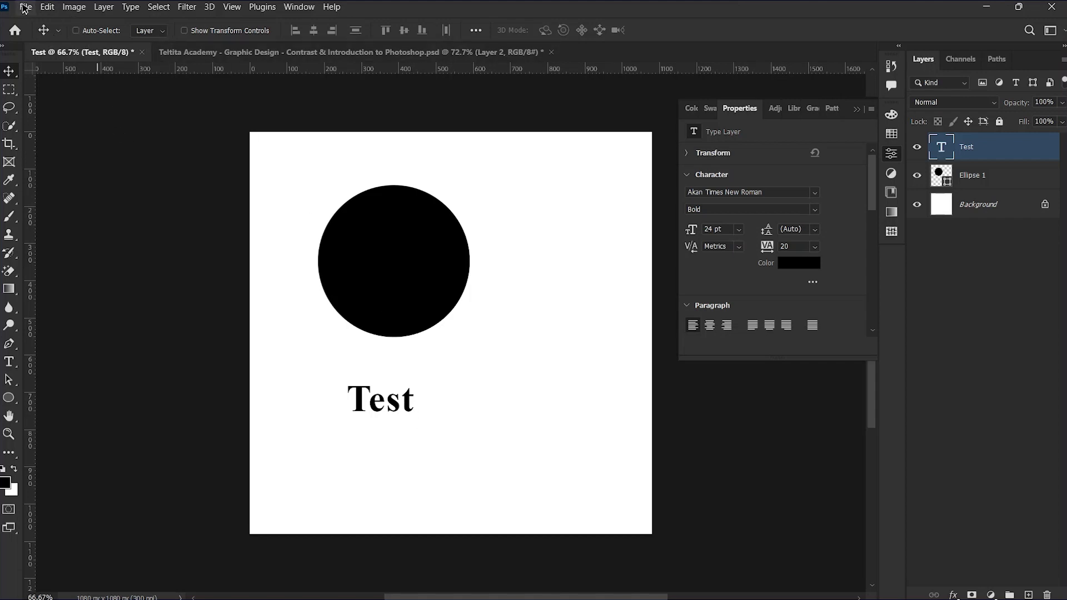
# Save the document to the Desktop as Test in Photoshop format with Maximize Compatibility on
pyautogui.click(24, 7)
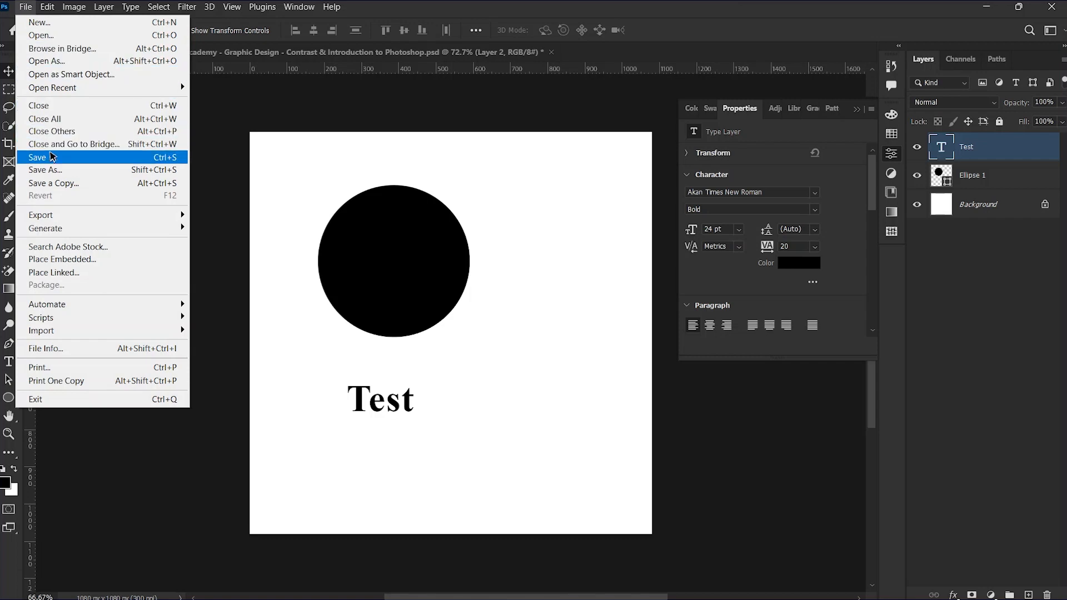
pyautogui.click(50, 159)
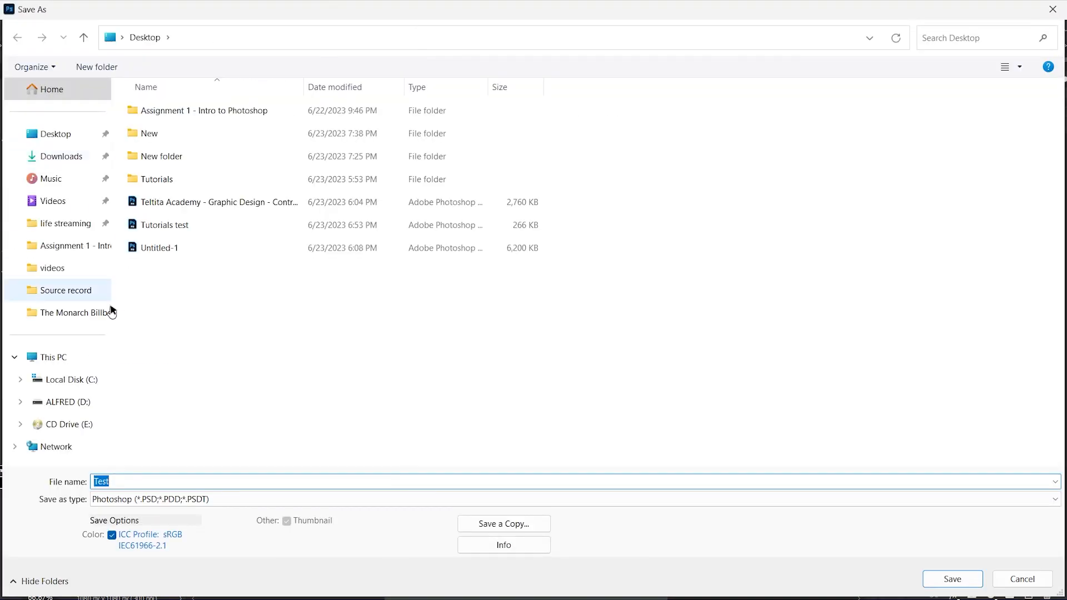
pyautogui.click(130, 481)
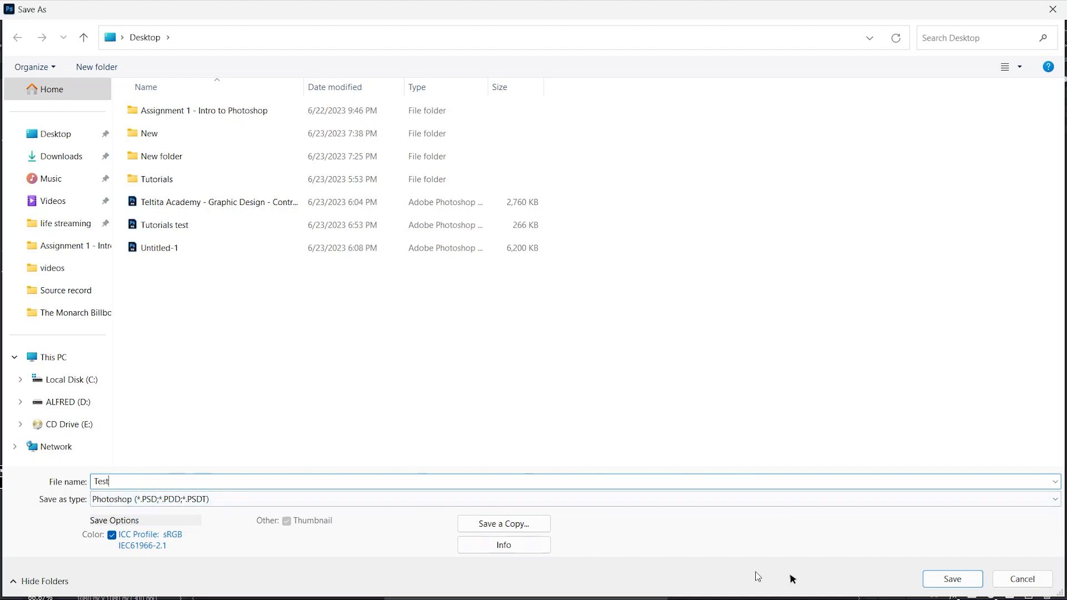
pyautogui.click(949, 579)
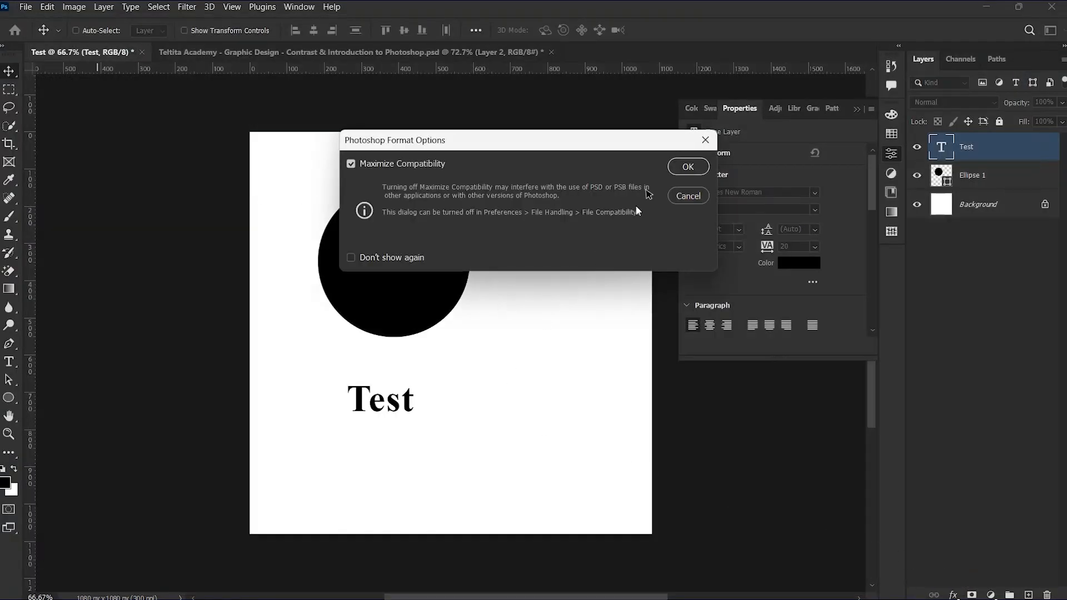
pyautogui.click(688, 166)
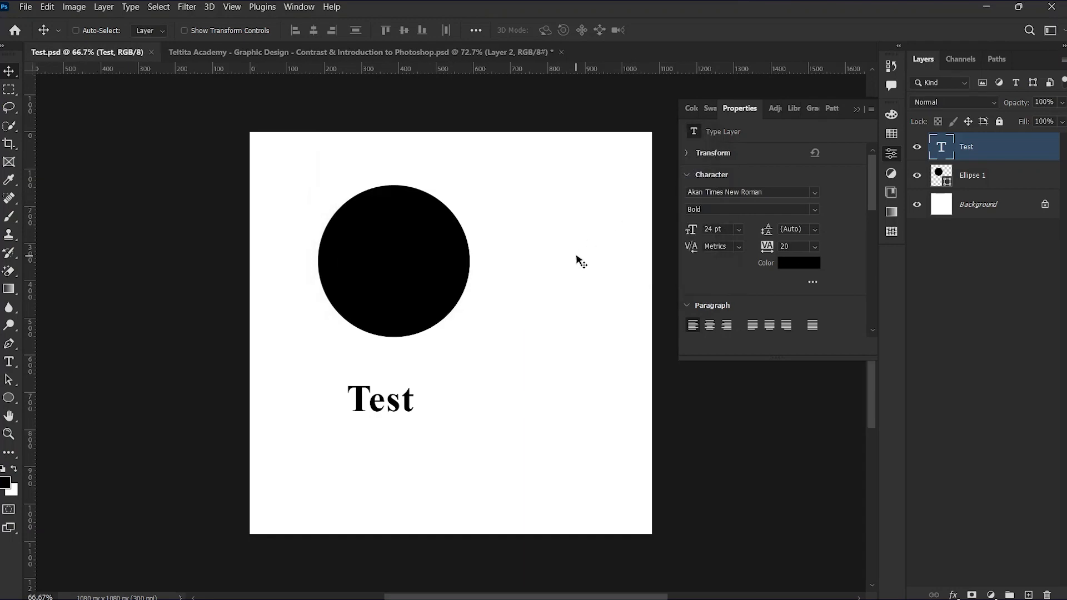
# Close the Test document and reopen the Test PSD file from the Desktop
pyautogui.click(150, 52)
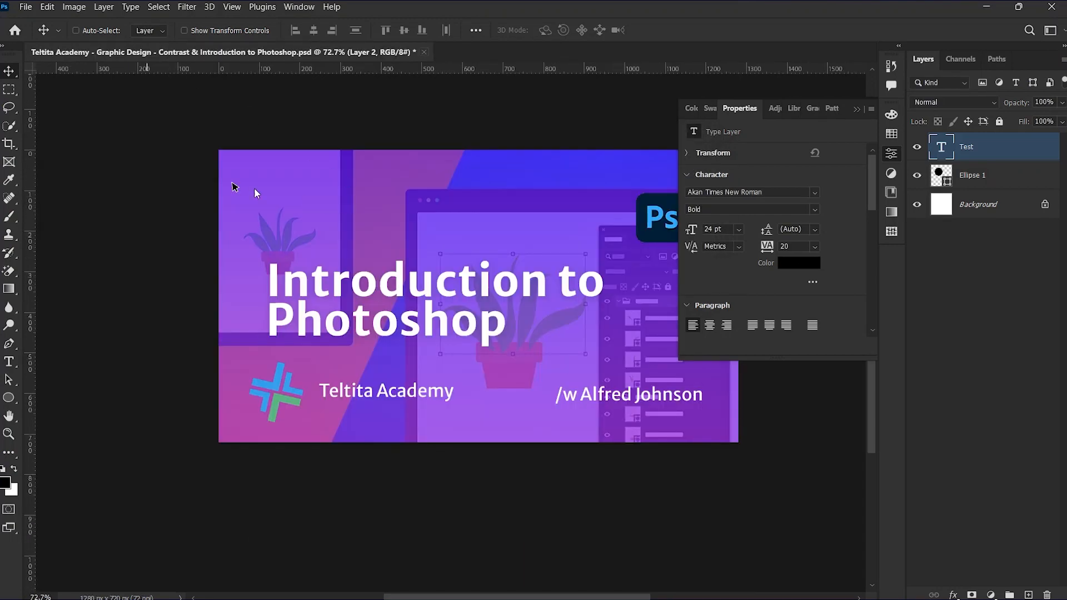
pyautogui.click(26, 7)
pyautogui.click(34, 35)
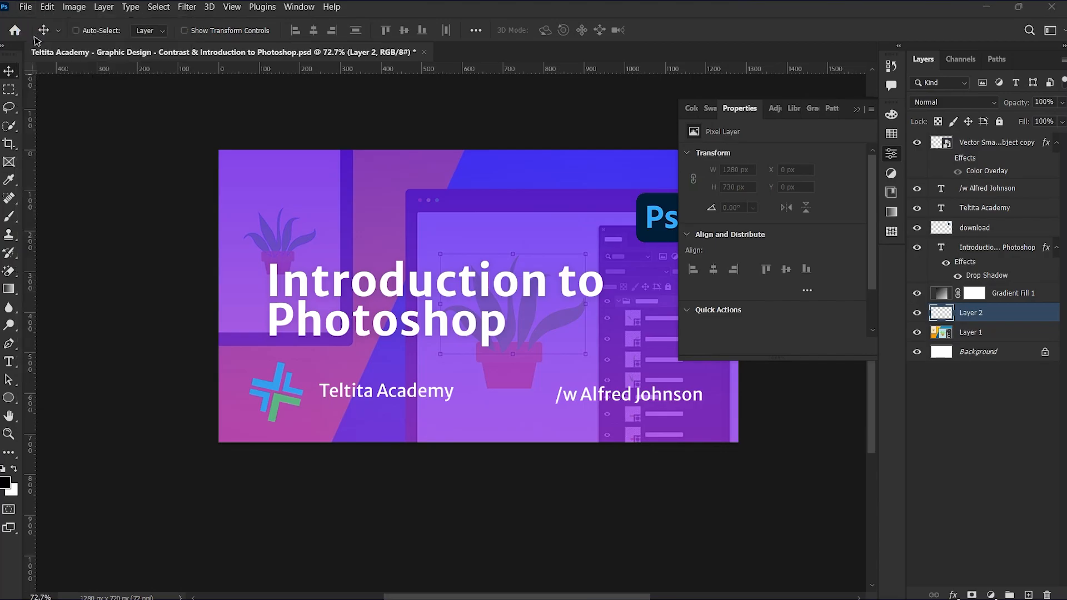
pyautogui.keyDown('ctrl'); pyautogui.scroll(5, 169, 301); pyautogui.keyUp('ctrl')
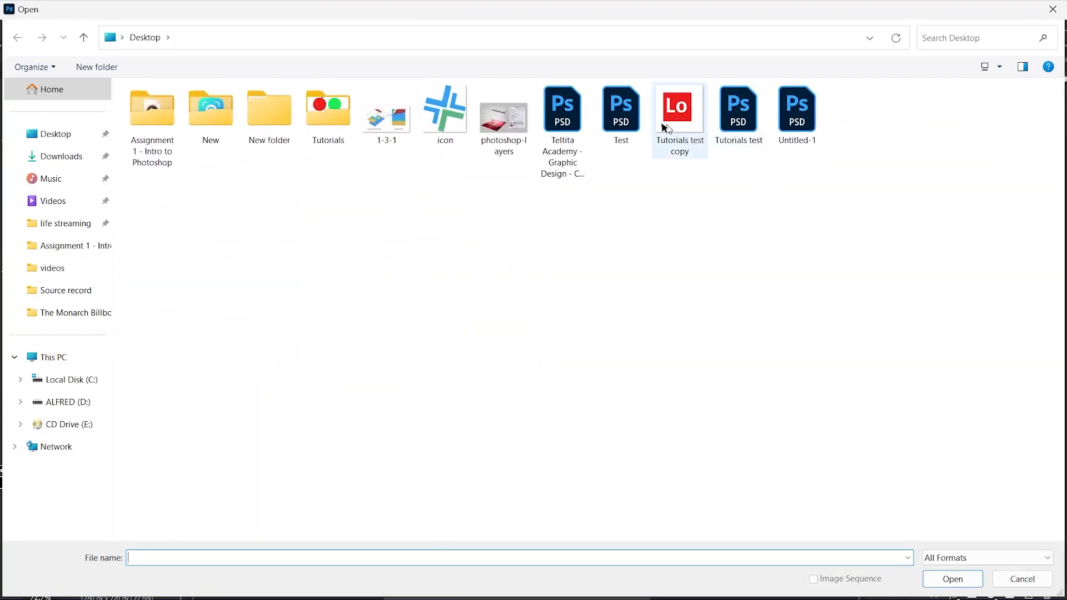
pyautogui.click(628, 122)
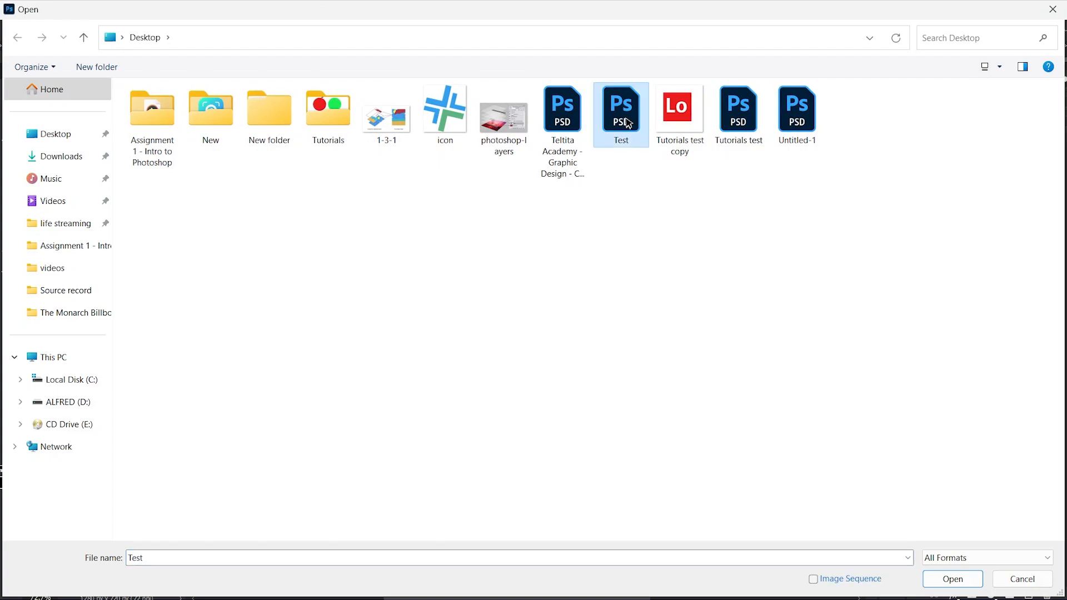
pyautogui.click(945, 578)
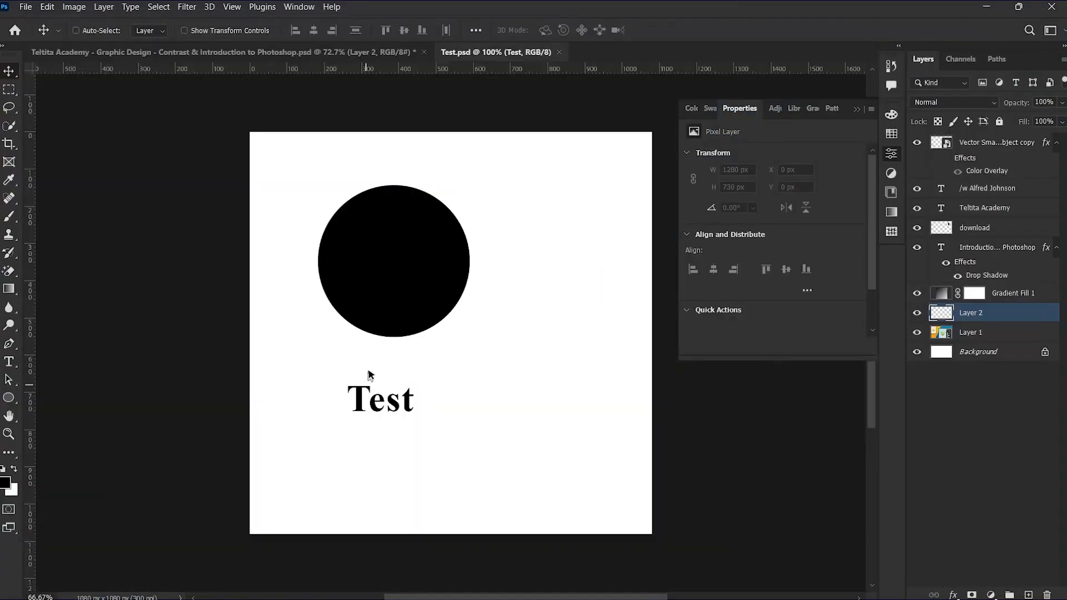
# Insert "ghhsd" before the last letter of the "Test" text so it reads "Tesghhsdt"
pyautogui.doubleClick(397, 408)
pyautogui.click(399, 407)
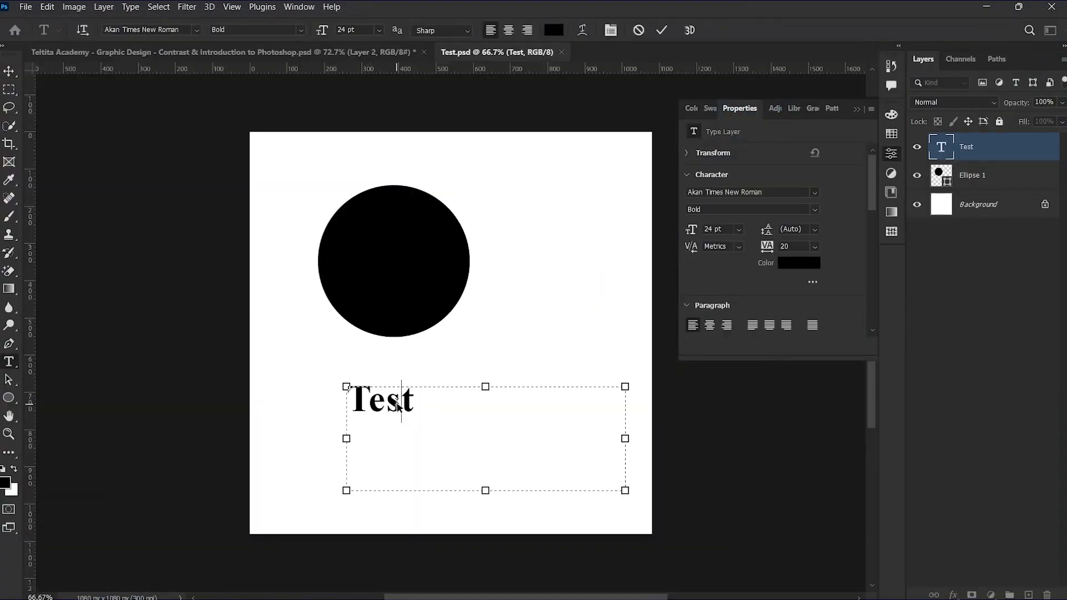
pyautogui.write('ghhsd')
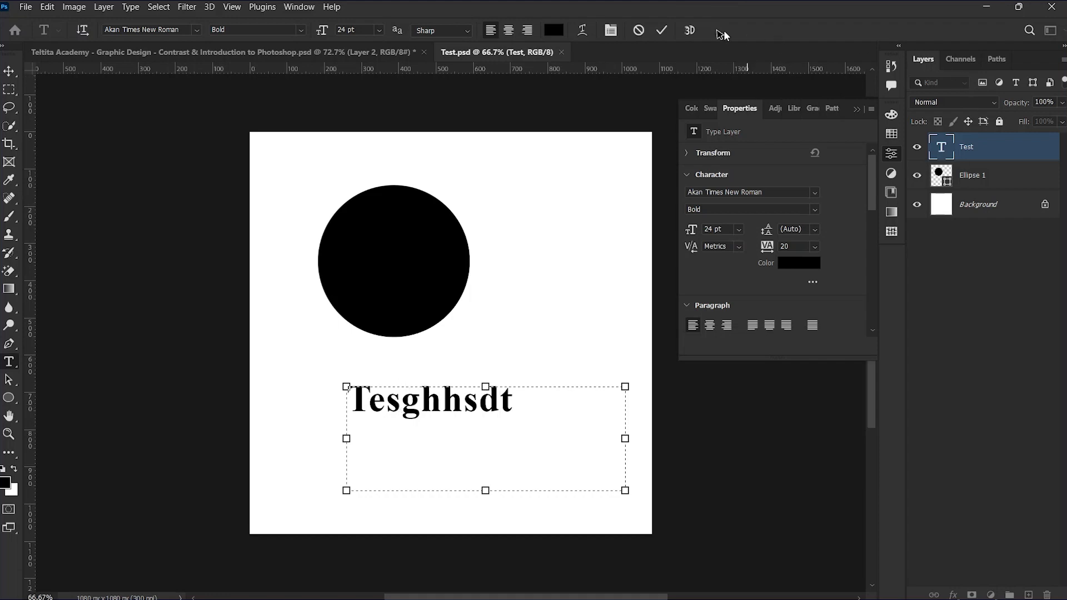
pyautogui.click(662, 30)
pyautogui.press('v')
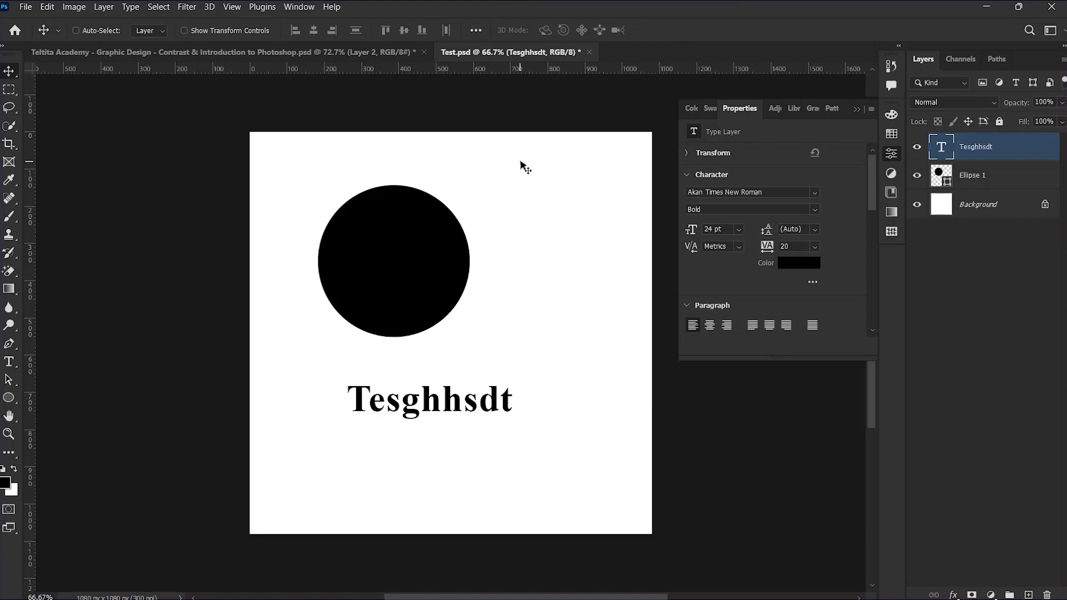
# Save a copy of the document to the Desktop as a JPEG named "Test copy" with the default JPEG options
pyautogui.scroll(-2, 443, 311)
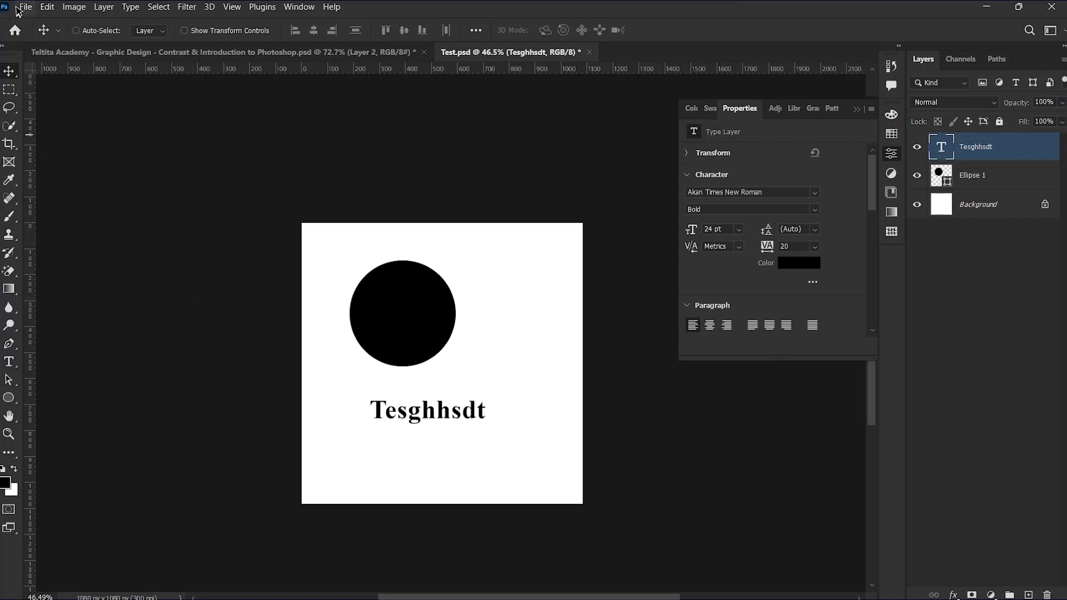
pyautogui.click(24, 8)
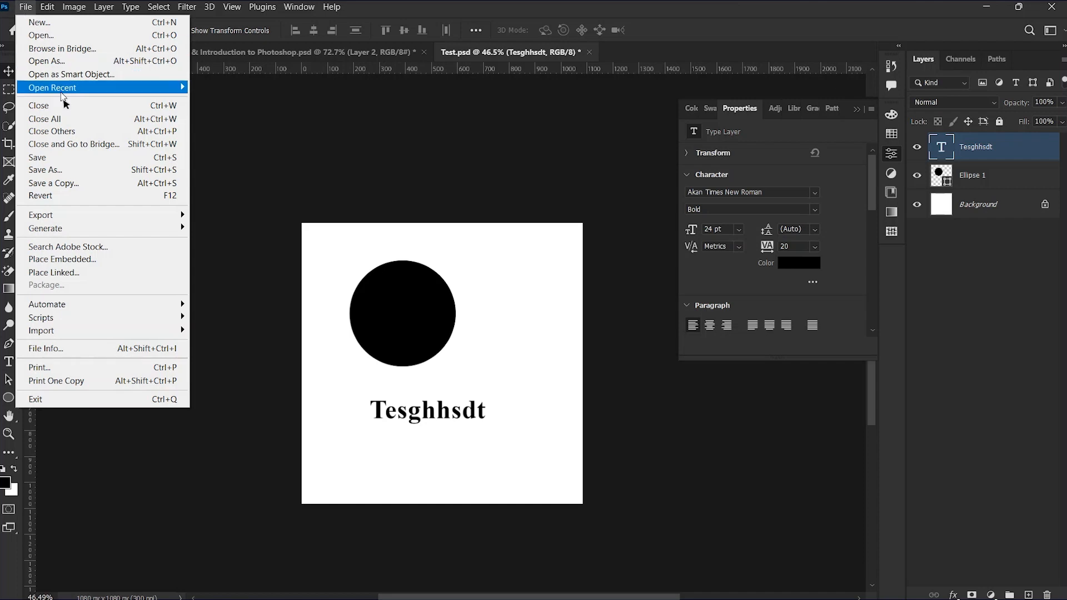
pyautogui.click(91, 184)
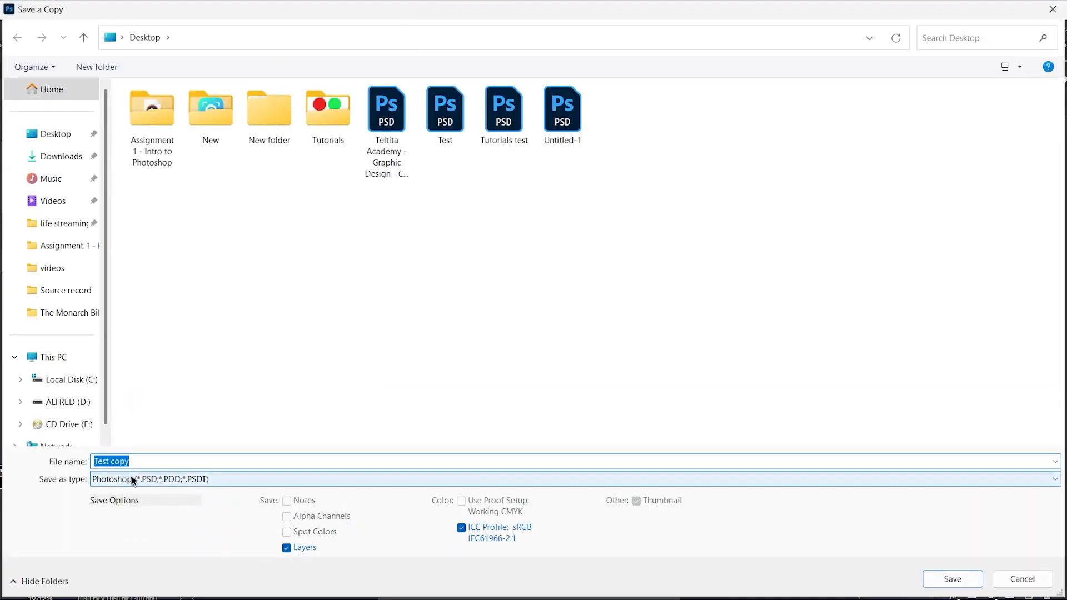
pyautogui.click(134, 480)
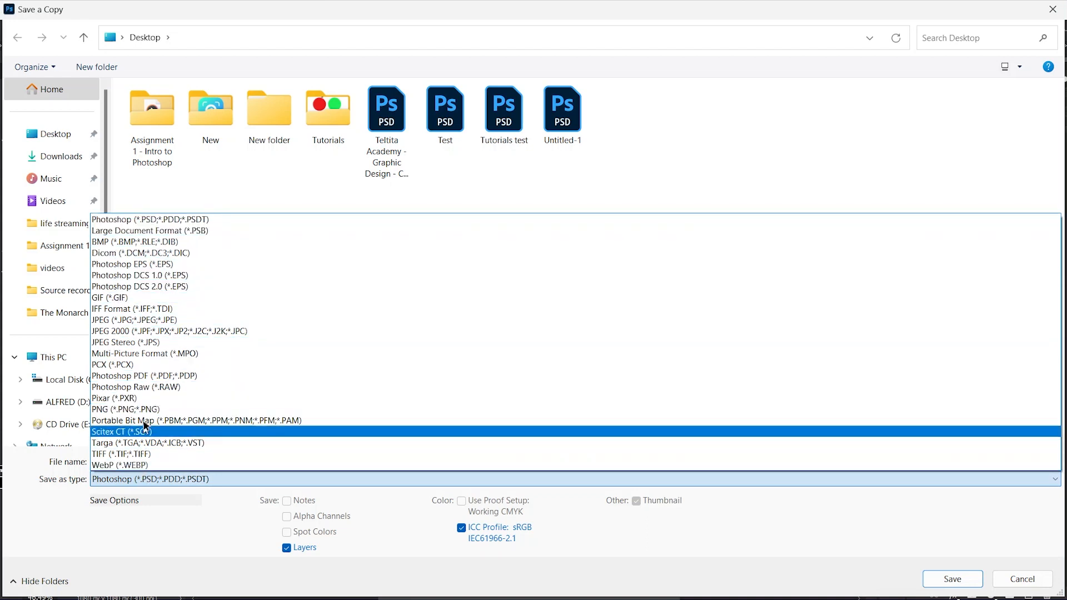
pyautogui.click(133, 321)
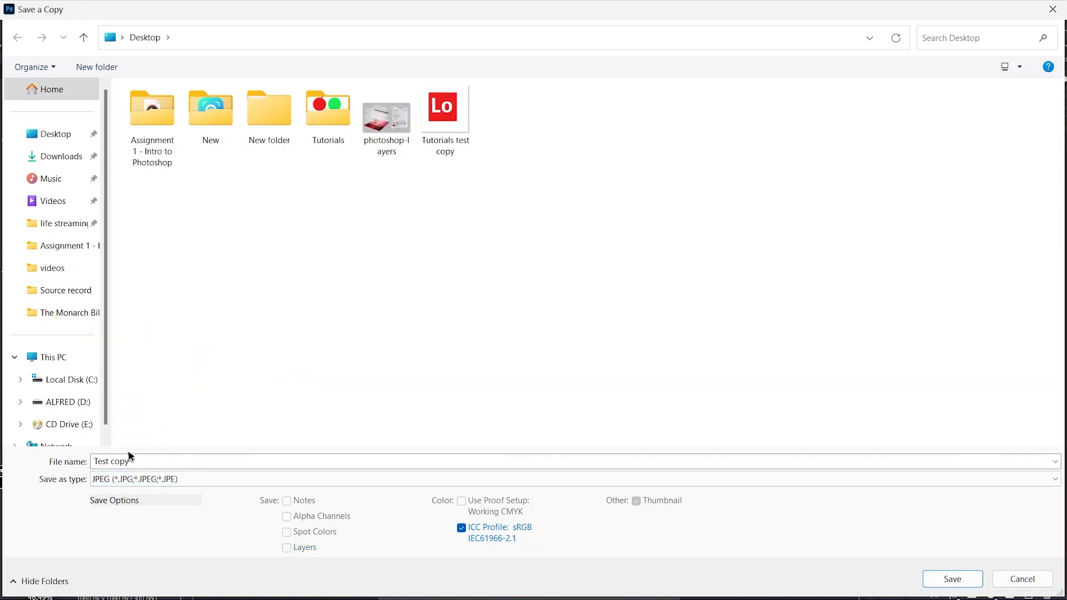
pyautogui.click(928, 573)
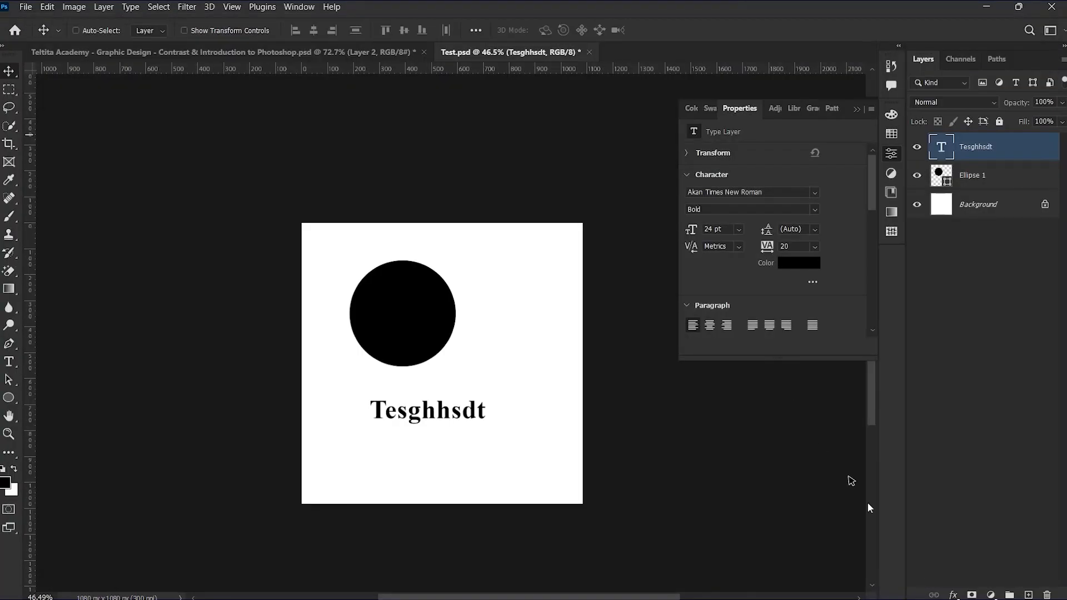
pyautogui.click(610, 142)
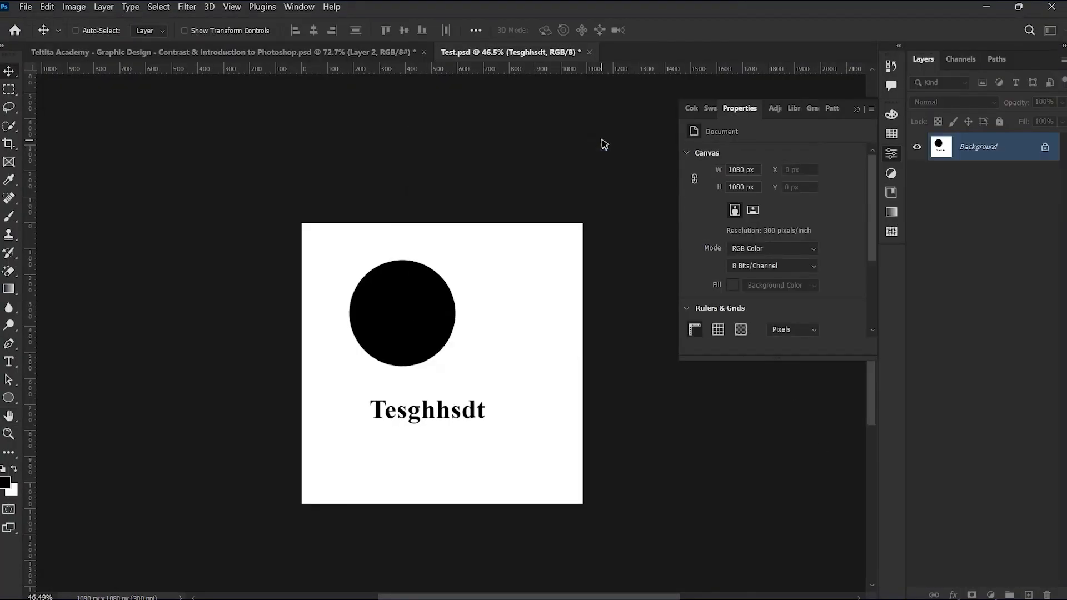
# Open the "Test copy" JPEG from the desktop to inspect the exported image, close it and return to Photoshop
pyautogui.press('super+d')
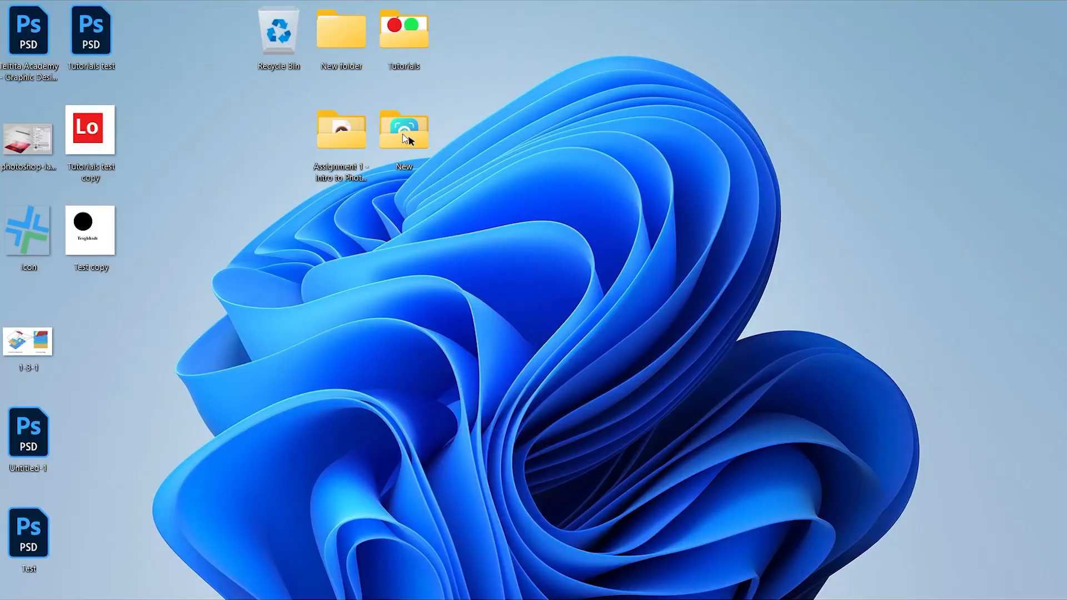
pyautogui.doubleClick(96, 236)
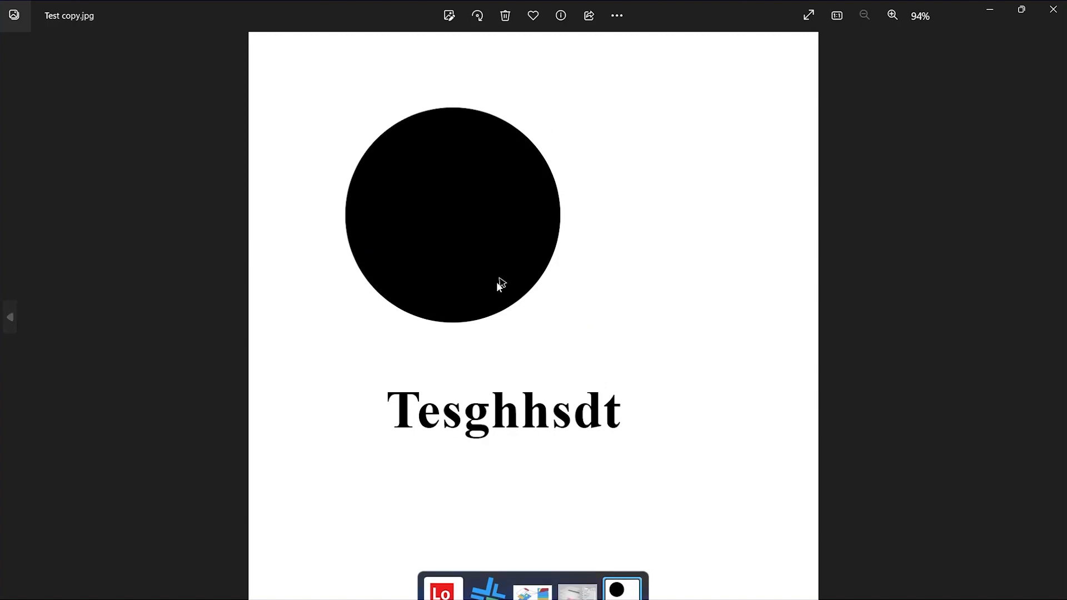
pyautogui.scroll(4, 486, 244)
pyautogui.scroll(-4, 485, 252)
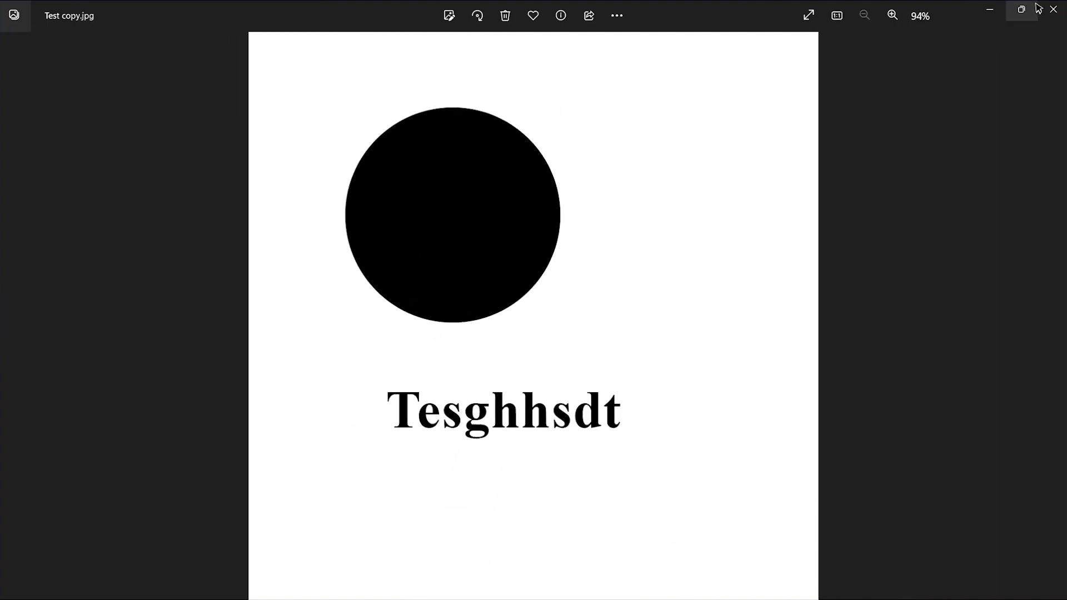
pyautogui.click(1053, 9)
pyautogui.click(236, 584)
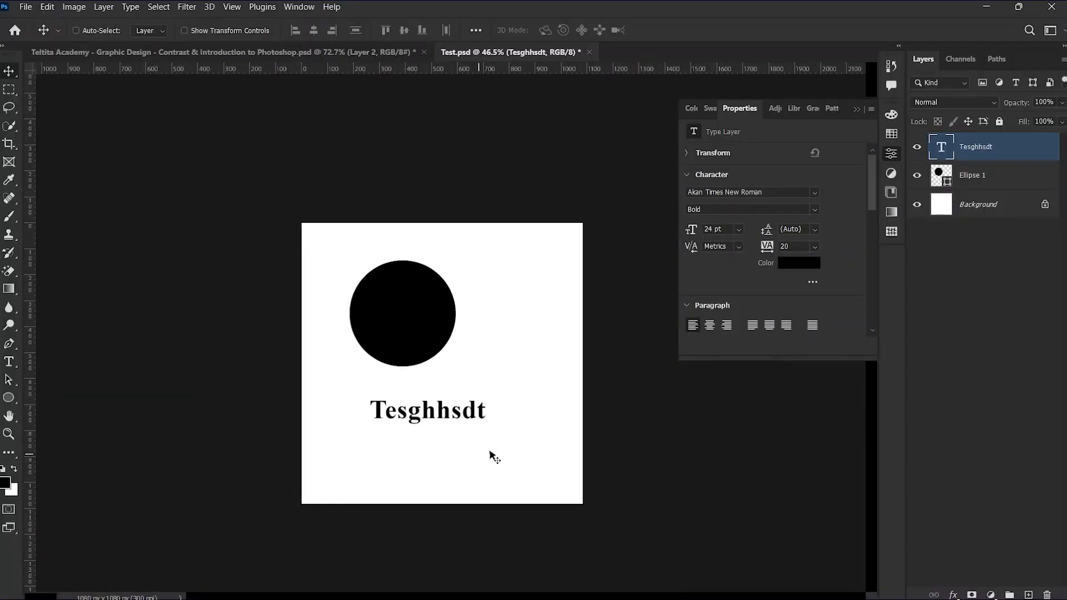
pyautogui.press('super')
pyautogui.press('super')
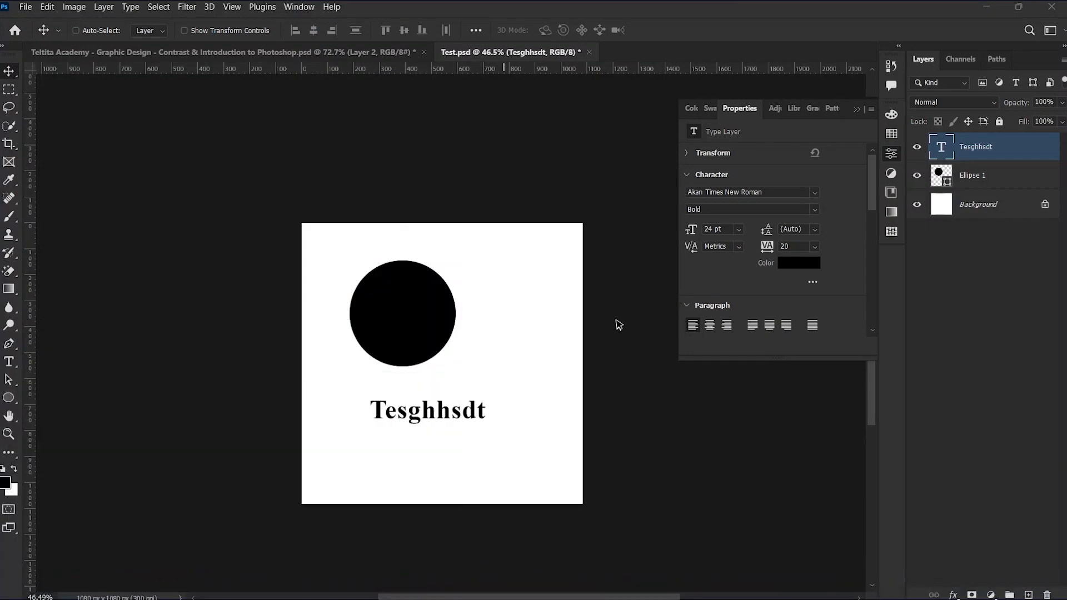
# Collapse the Properties panel and open the recent file Untitled-1.psd to examine its illustration of separate layers versus a single image
pyautogui.scroll(1, 414, 403)
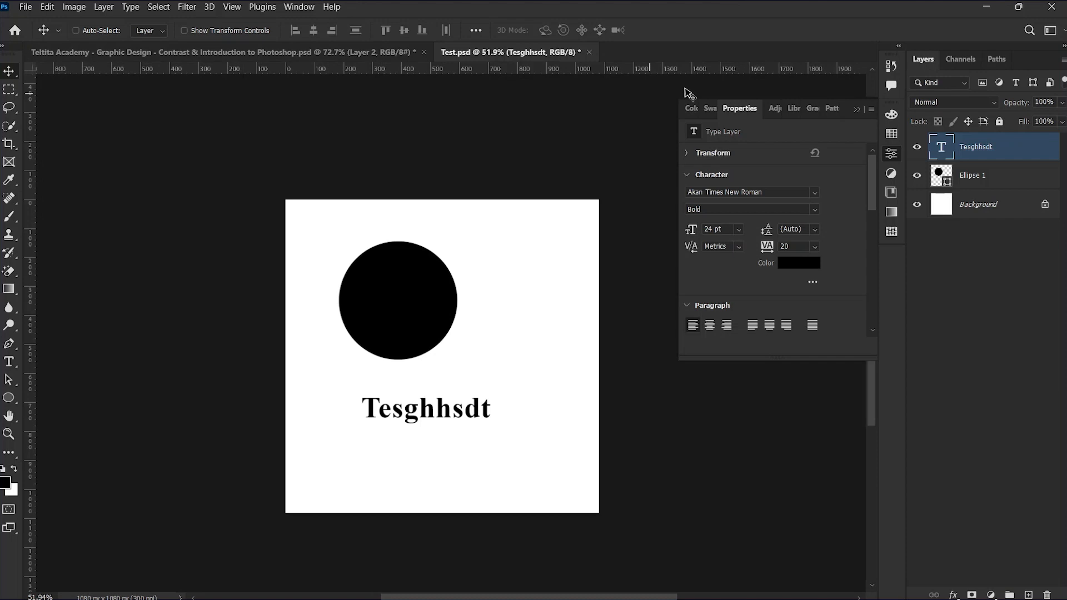
pyautogui.click(855, 109)
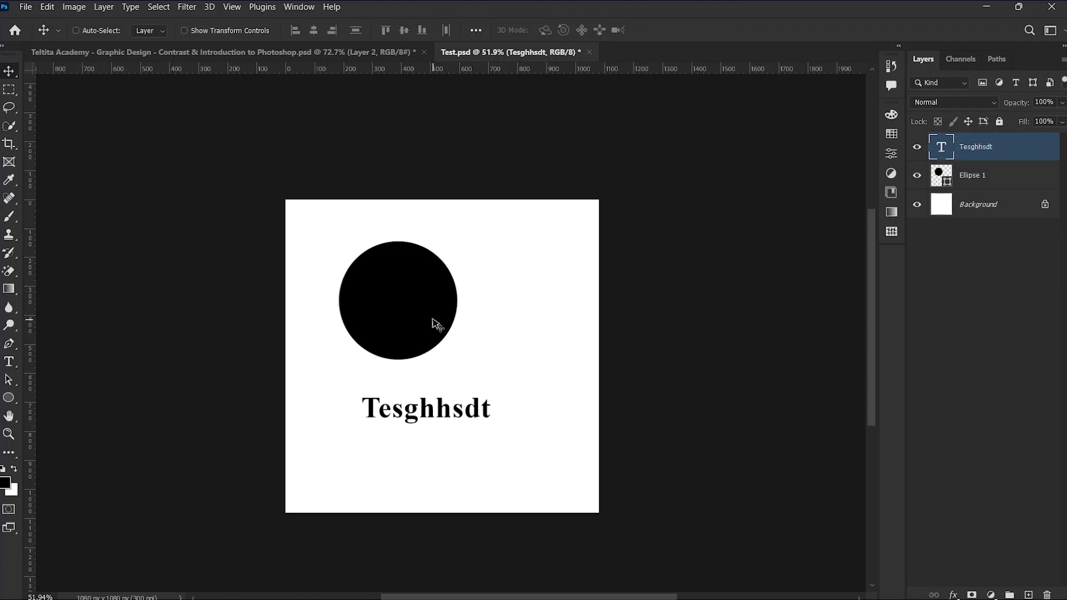
pyautogui.click(16, 30)
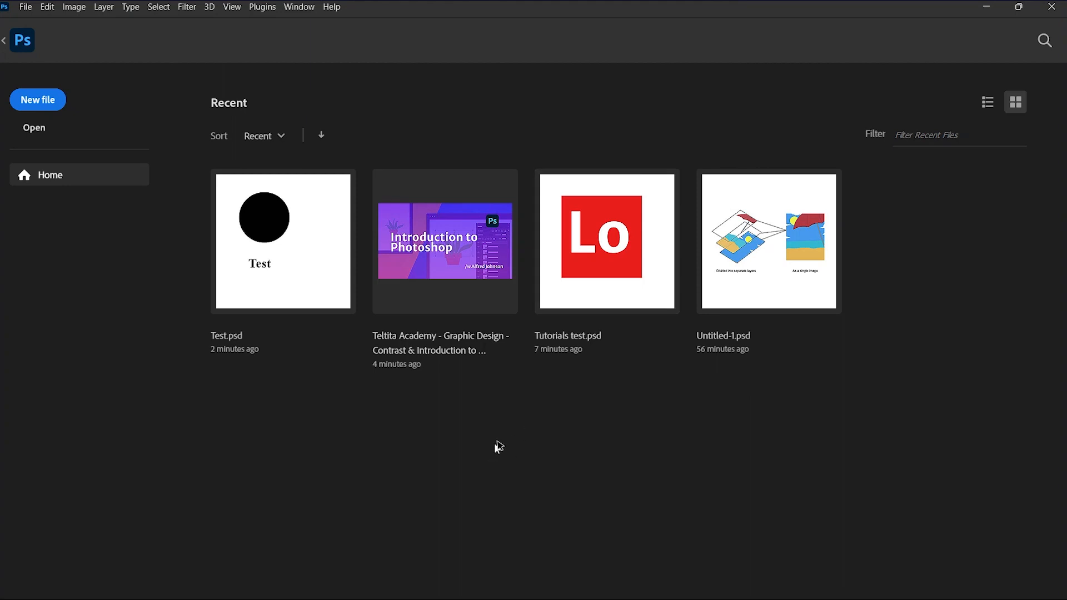
pyautogui.click(728, 236)
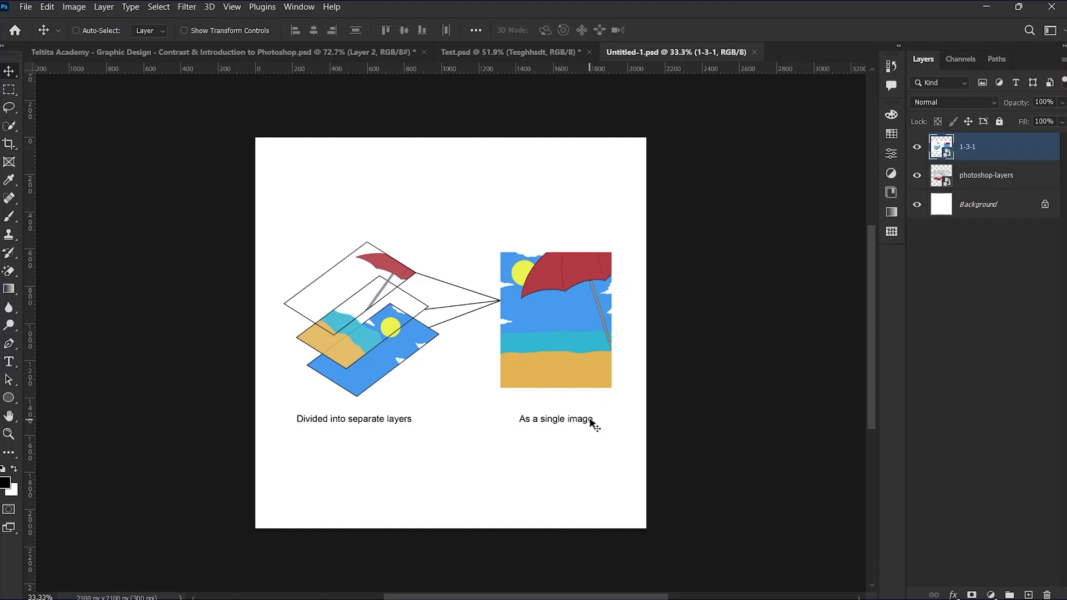
pyautogui.scroll(-5, 464, 347)
pyautogui.scroll(9, 464, 350)
pyautogui.moveTo(559, 434); pyautogui.dragTo(572, 439)
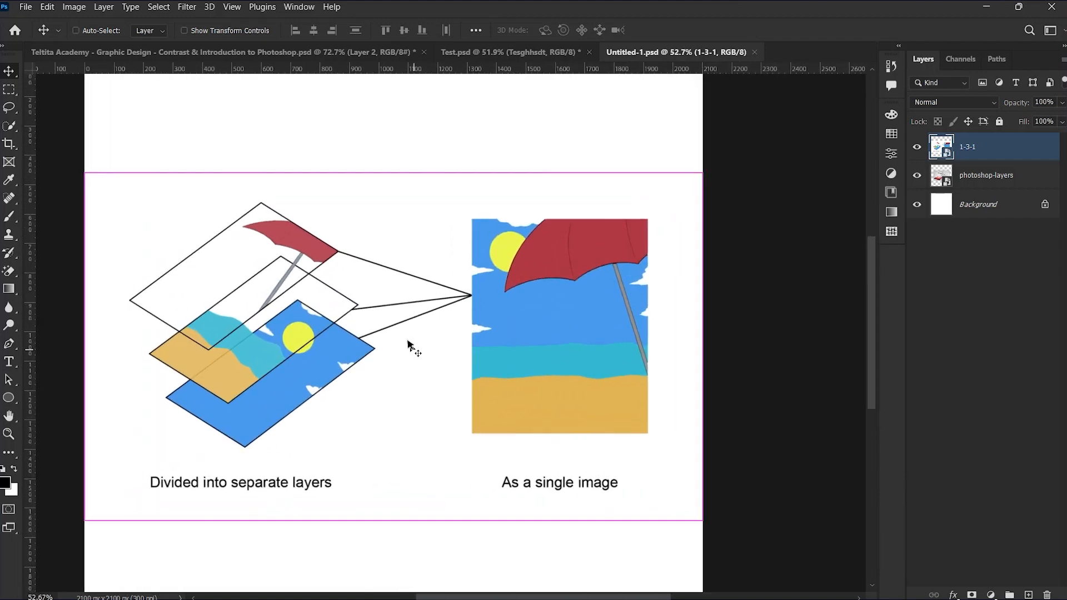
pyautogui.scroll(2, 404, 338)
pyautogui.scroll(-3, 410, 339)
pyautogui.scroll(-1, 417, 345)
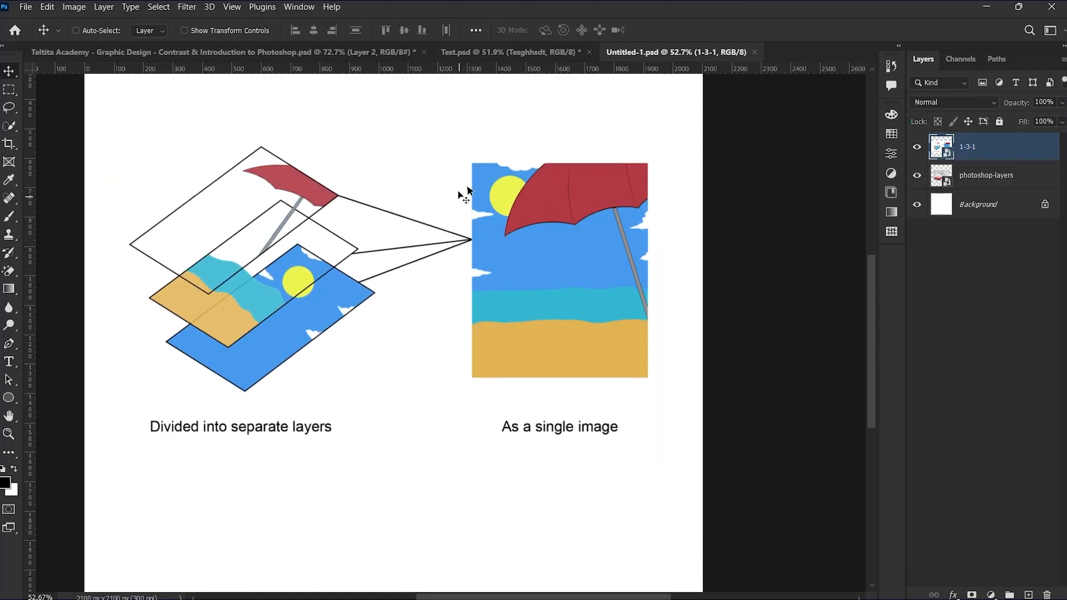
# Set the foreground color to orange ff8502 and brush a vertical stroke beside the single image on a new layer above 1-3-1
pyautogui.click(995, 209)
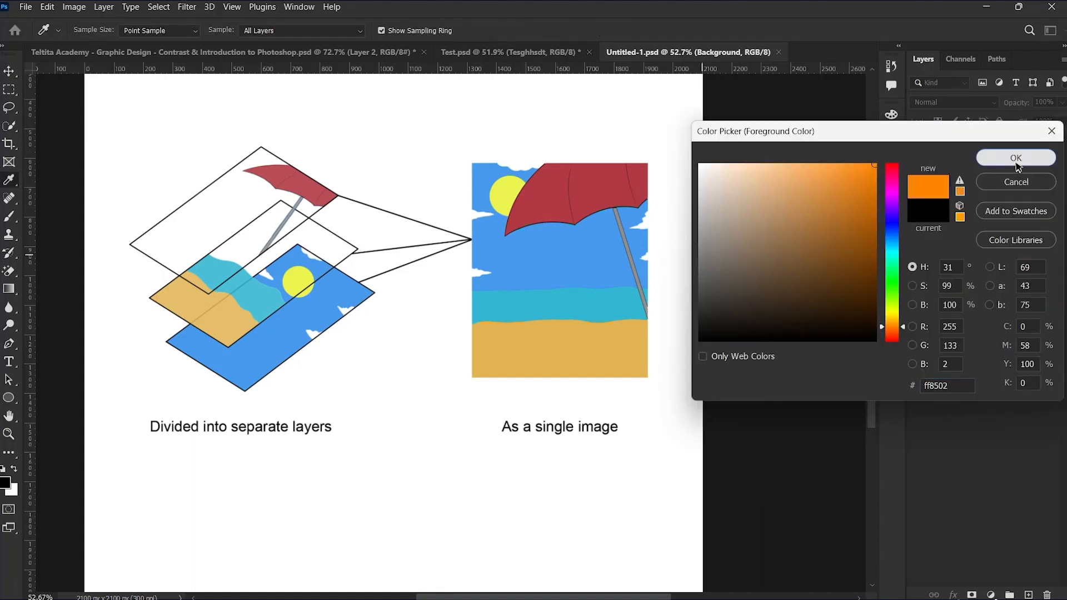
pyautogui.click(1016, 159)
pyautogui.press('b')
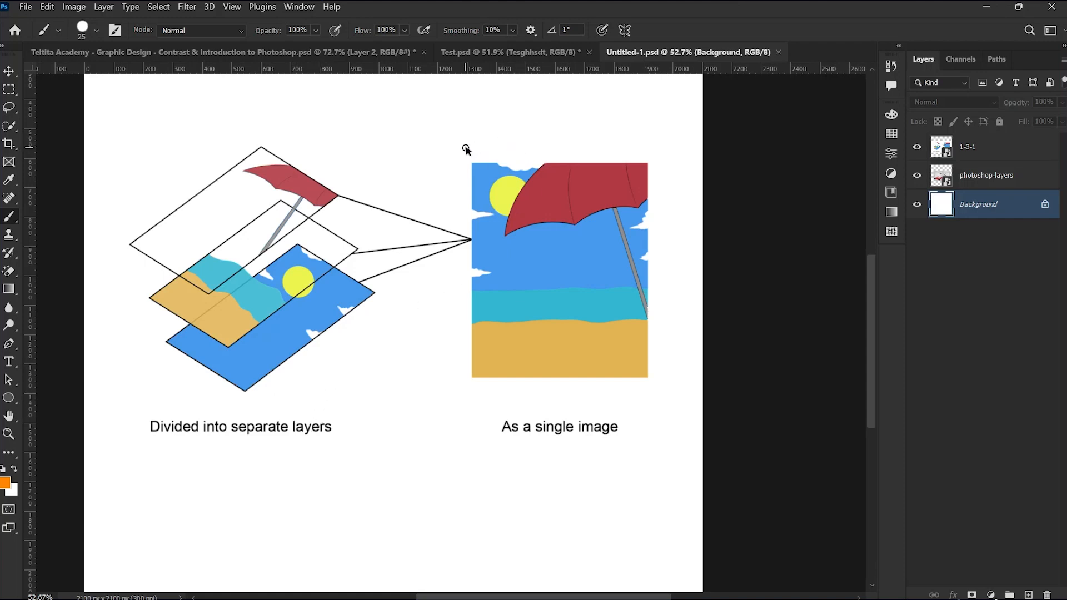
pyautogui.moveTo(464, 148); pyautogui.dragTo(463, 383)
pyautogui.click(992, 151)
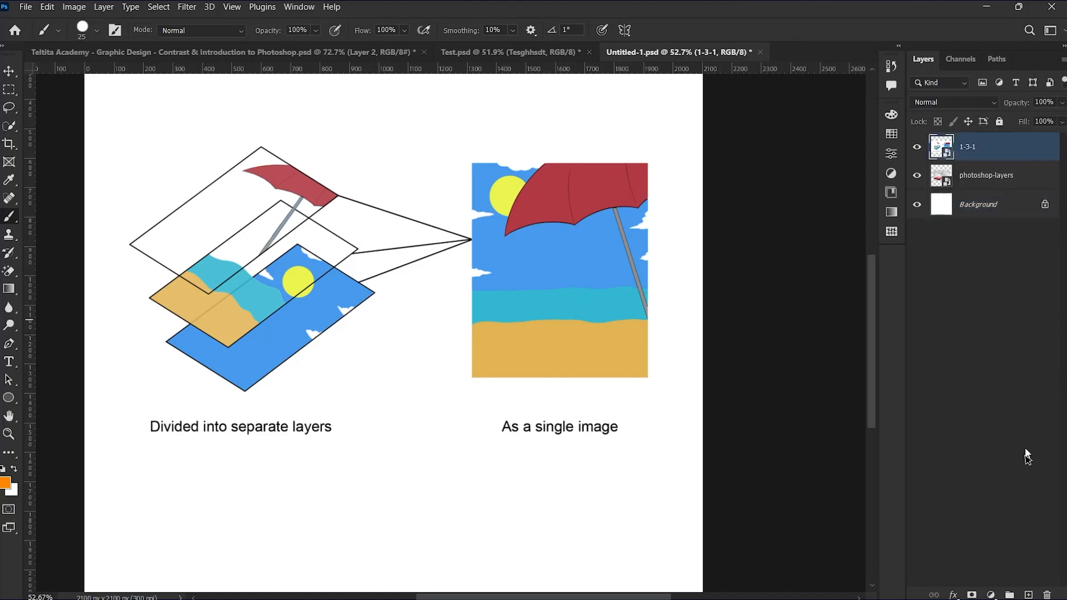
pyautogui.click(1028, 593)
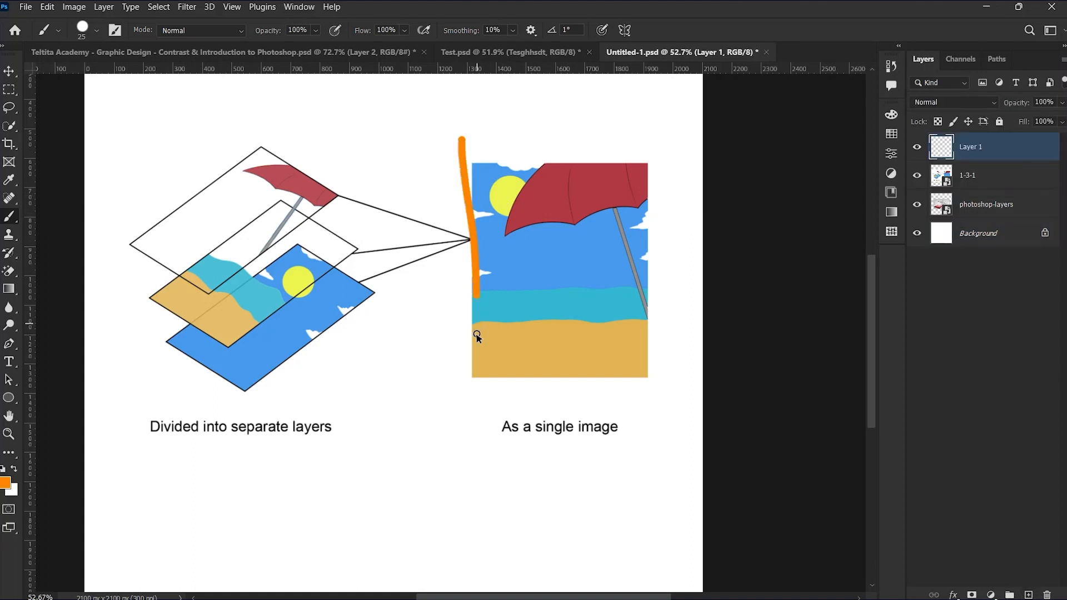
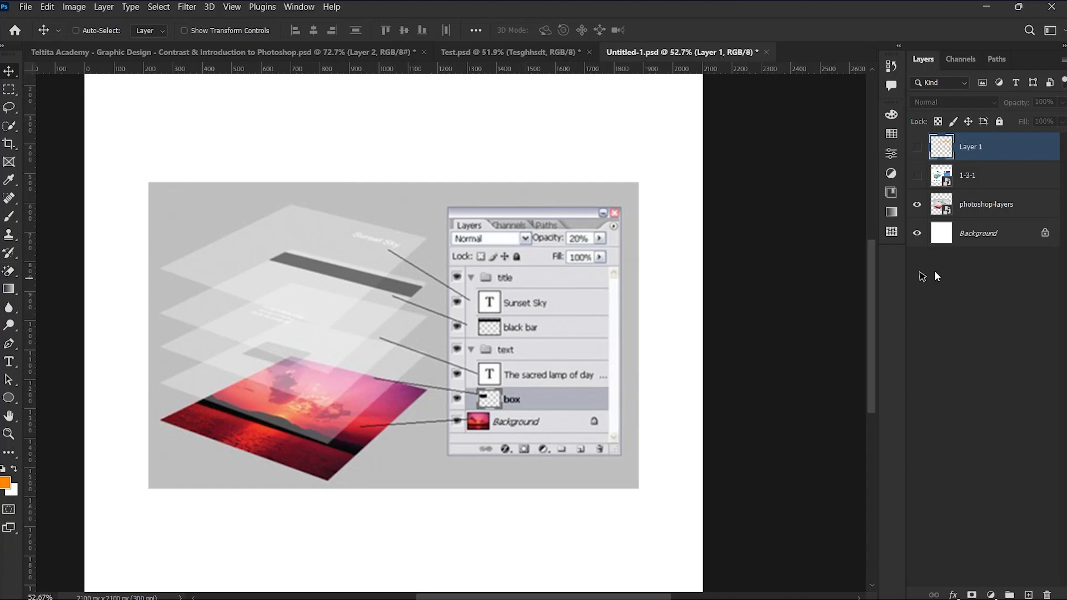
# Add a new layer and, with the Brush at size 9, draw orange arrows to the diagram's Background entry and the sunset image
pyautogui.click(1029, 595)
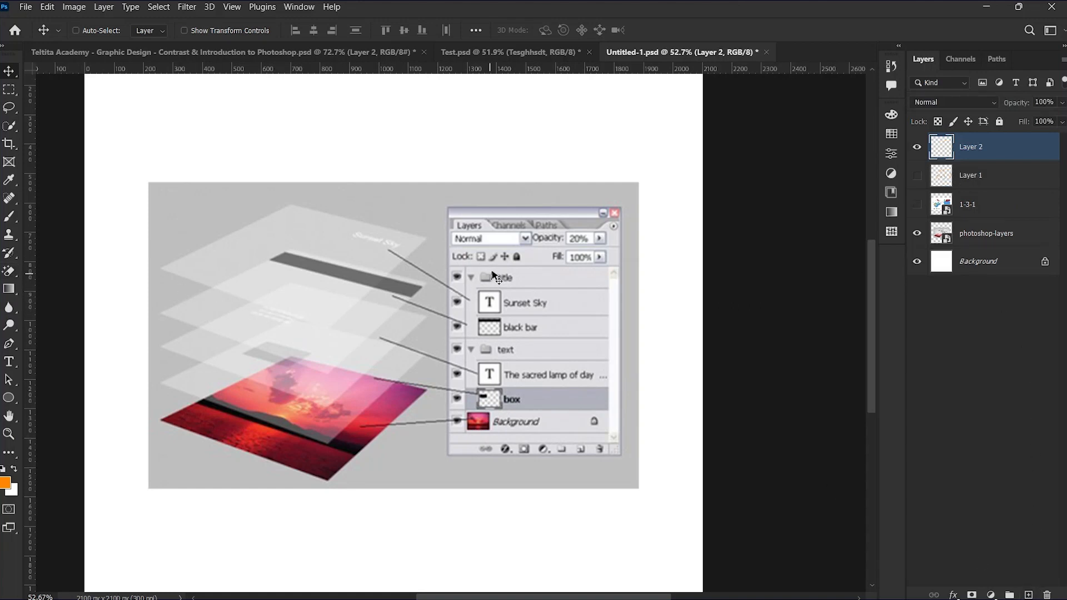
pyautogui.press('b')
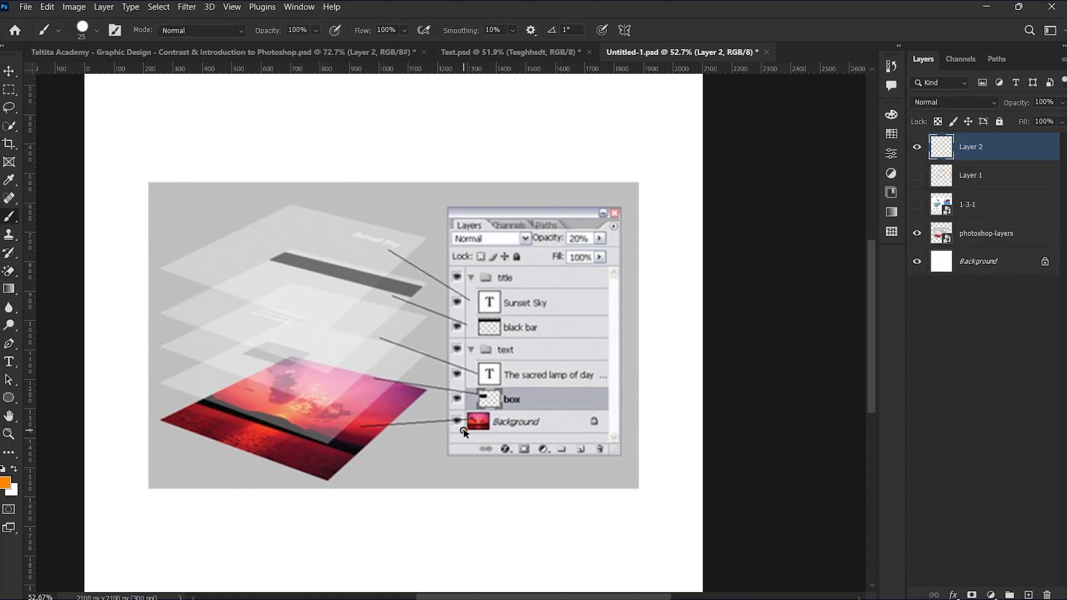
pyautogui.press('[')
pyautogui.press('[')
pyautogui.press('[')
pyautogui.press('[')
pyautogui.moveTo(464, 432); pyautogui.dragTo(413, 465)
pyautogui.moveTo(470, 430); pyautogui.dragTo(465, 450)
pyautogui.moveTo(380, 478)
pyautogui.mouseDown()
pyautogui.moveTo(325, 458)
pyautogui.moveTo(363, 451)
pyautogui.mouseUp()
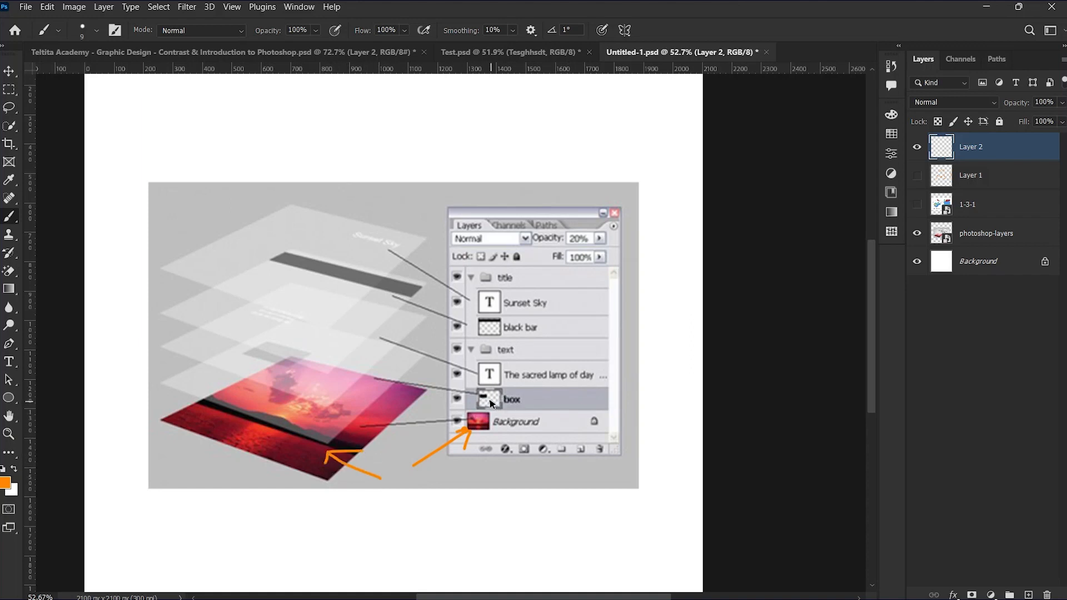
# Circle the box, the small text, the black bar's end and the "Sunset Sky" title on the diagram's stacked sheets in orange
pyautogui.moveTo(240, 347)
pyautogui.mouseDown()
pyautogui.moveTo(292, 382)
pyautogui.moveTo(316, 354)
pyautogui.moveTo(257, 345)
pyautogui.moveTo(240, 357)
pyautogui.mouseUp()
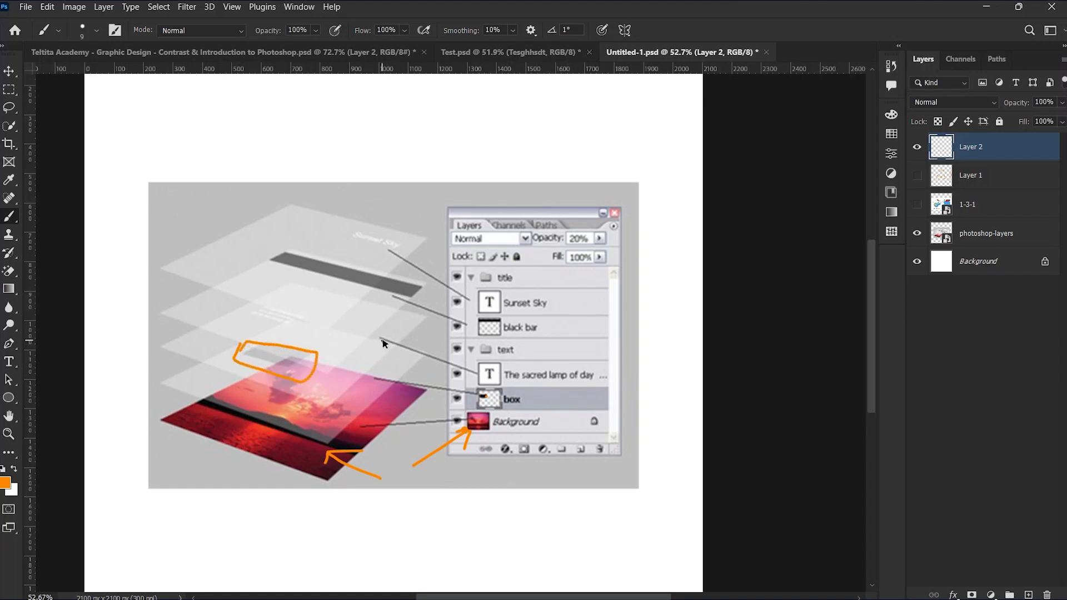
pyautogui.moveTo(248, 312)
pyautogui.mouseDown()
pyautogui.moveTo(306, 332)
pyautogui.moveTo(312, 310)
pyautogui.moveTo(249, 303)
pyautogui.mouseUp()
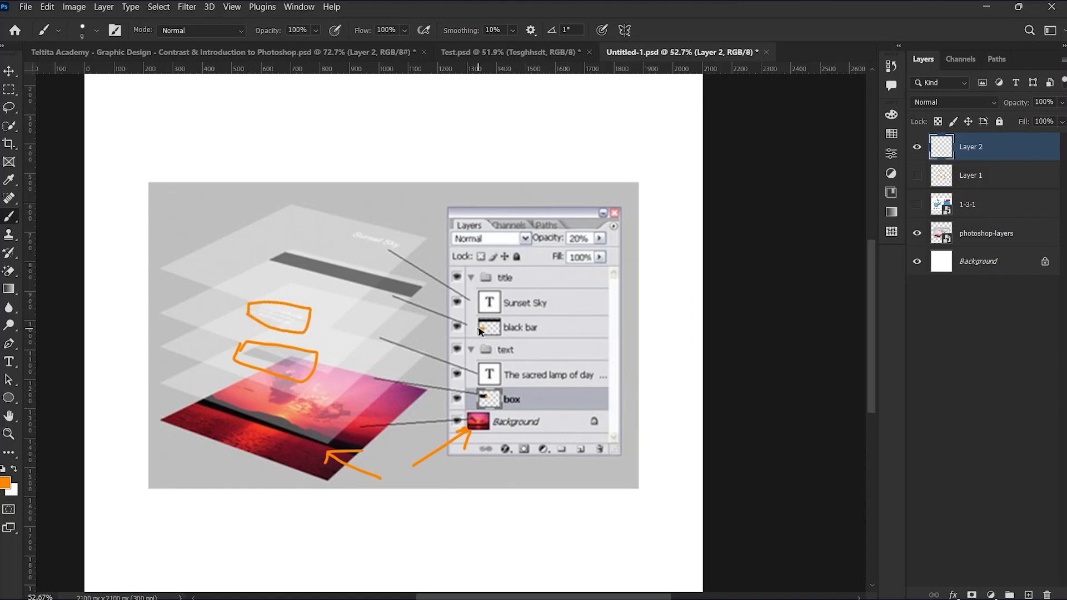
pyautogui.moveTo(393, 286)
pyautogui.mouseDown()
pyautogui.moveTo(423, 307)
pyautogui.moveTo(411, 285)
pyautogui.mouseUp()
pyautogui.moveTo(362, 229)
pyautogui.mouseDown()
pyautogui.moveTo(389, 255)
pyautogui.moveTo(389, 232)
pyautogui.moveTo(358, 227)
pyautogui.moveTo(407, 259)
pyautogui.mouseUp()
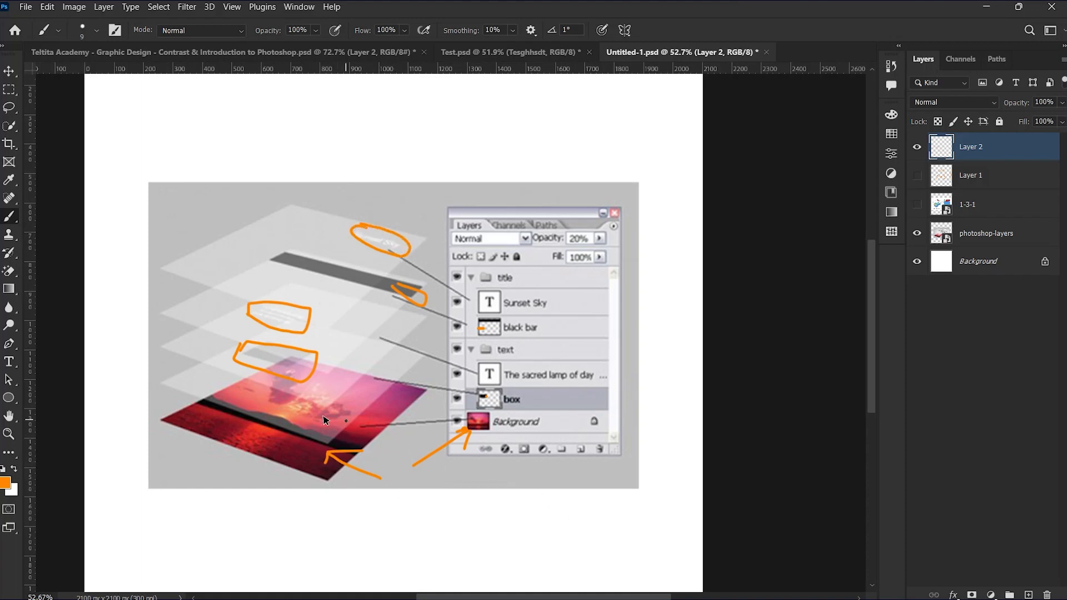
# Trace the edges of the diagram's upper transparent sheets in orange, and hide the Layer 2 and photoshop-layers layers
pyautogui.moveTo(290, 210)
pyautogui.mouseDown()
pyautogui.moveTo(193, 260)
pyautogui.moveTo(318, 331)
pyautogui.moveTo(353, 291)
pyautogui.moveTo(227, 201)
pyautogui.mouseUp()
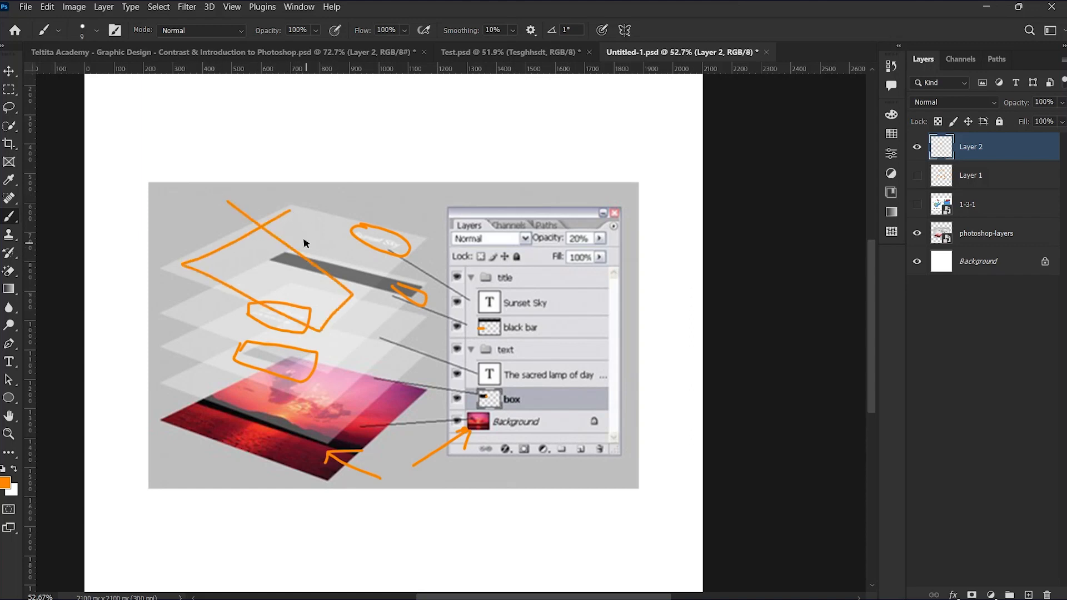
pyautogui.moveTo(296, 208)
pyautogui.mouseDown()
pyautogui.moveTo(368, 250)
pyautogui.moveTo(383, 274)
pyautogui.moveTo(337, 298)
pyautogui.mouseUp()
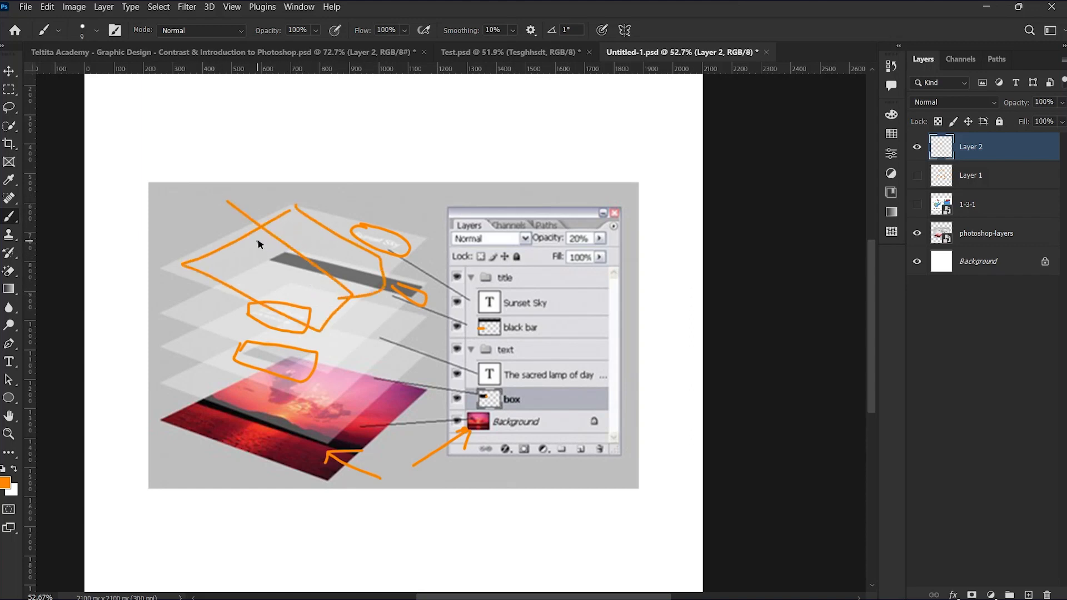
pyautogui.moveTo(192, 307)
pyautogui.mouseDown()
pyautogui.moveTo(350, 364)
pyautogui.moveTo(395, 305)
pyautogui.mouseUp()
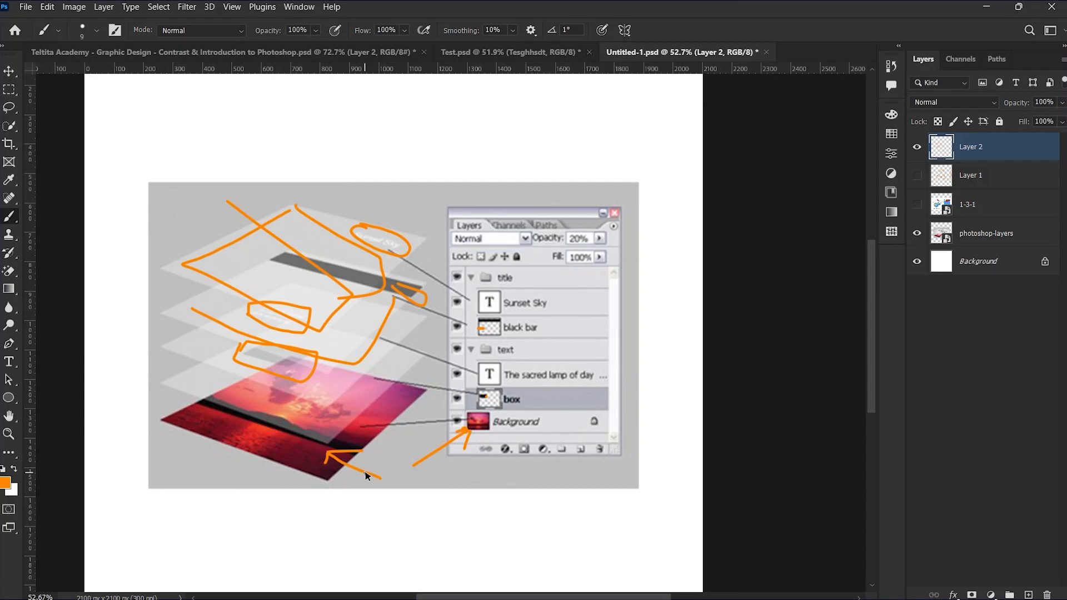
pyautogui.click(917, 149)
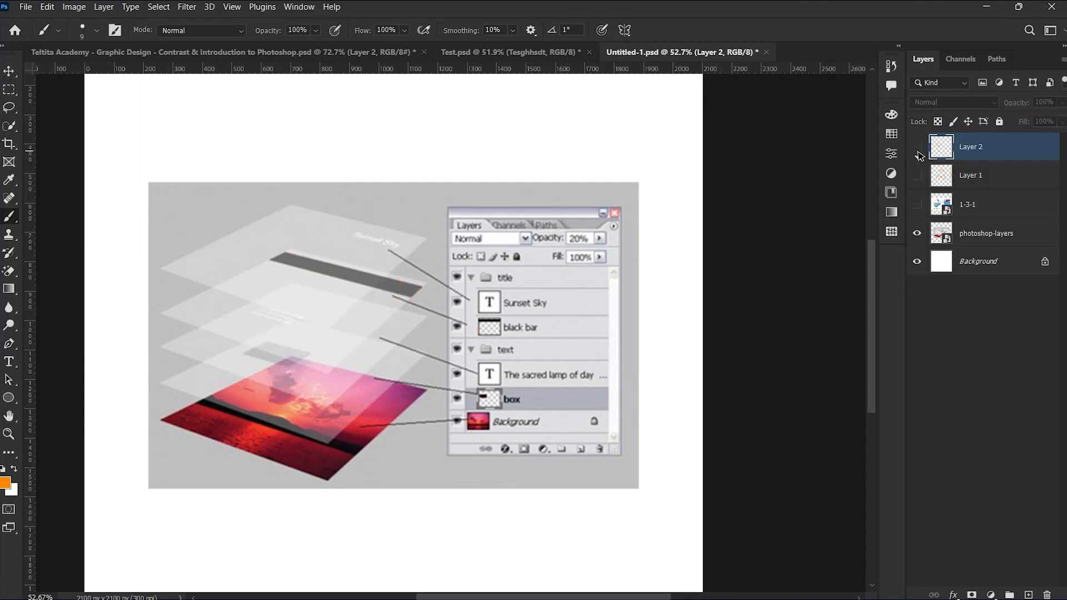
pyautogui.click(917, 234)
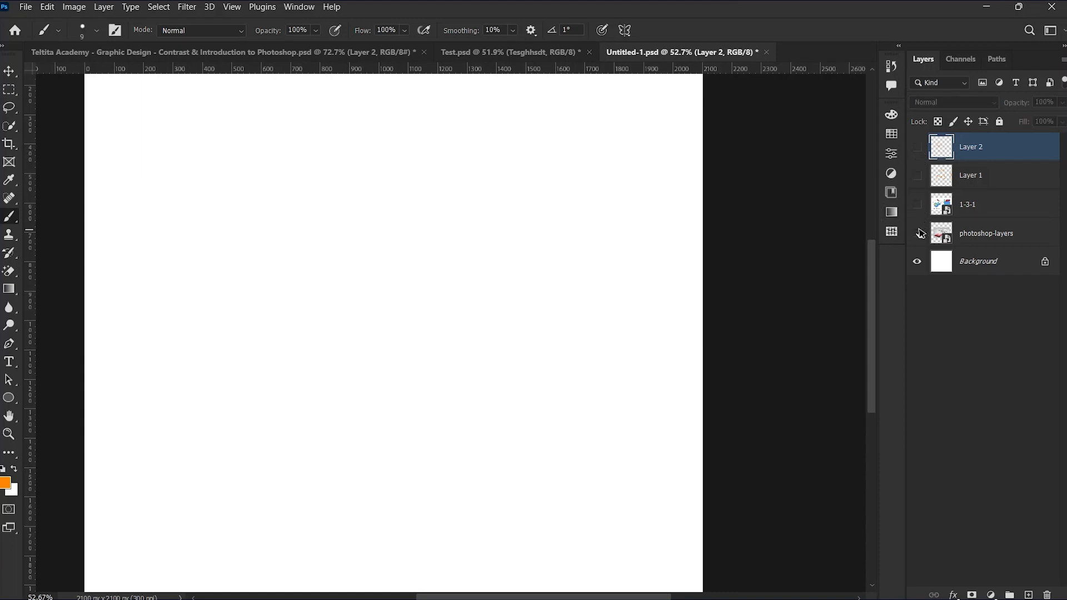
# In the Teltita Academy introduction document, hide all layers above Layer 1 and delete Layer 2
pyautogui.click(242, 54)
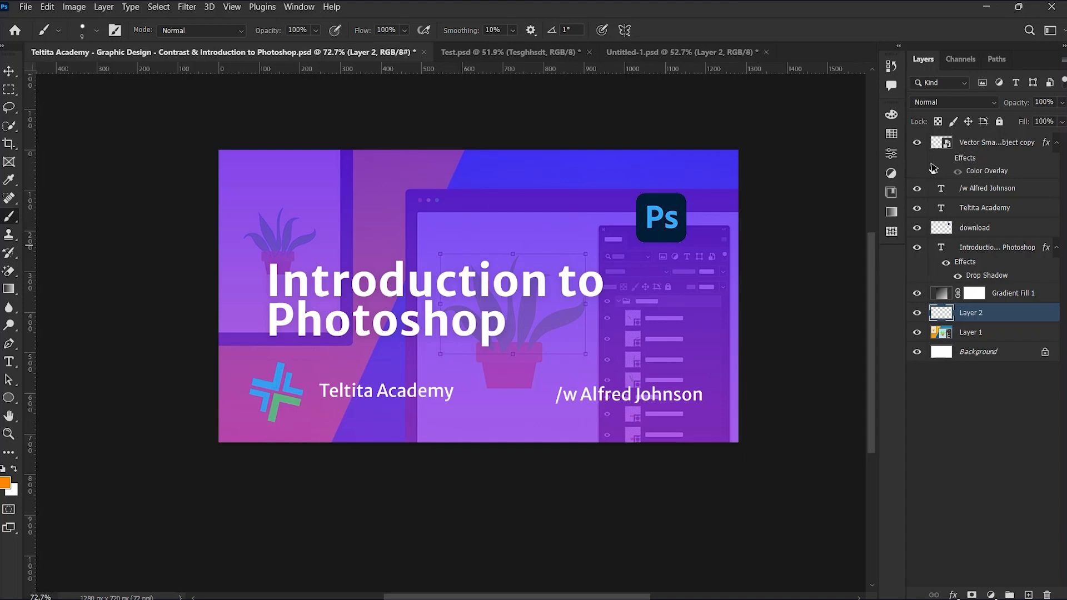
pyautogui.moveTo(917, 144); pyautogui.dragTo(918, 316)
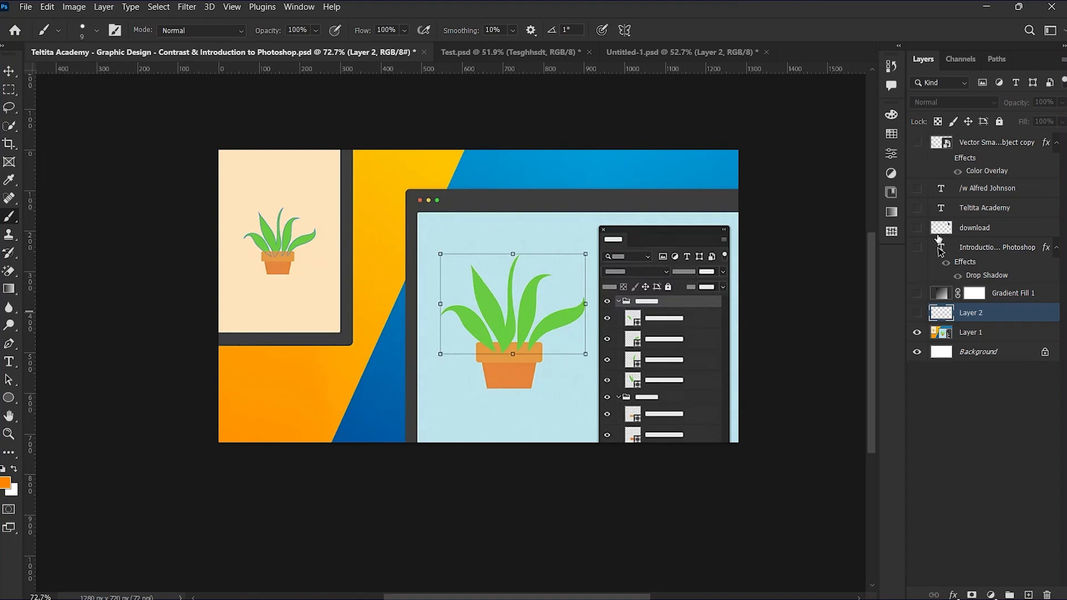
pyautogui.click(967, 333)
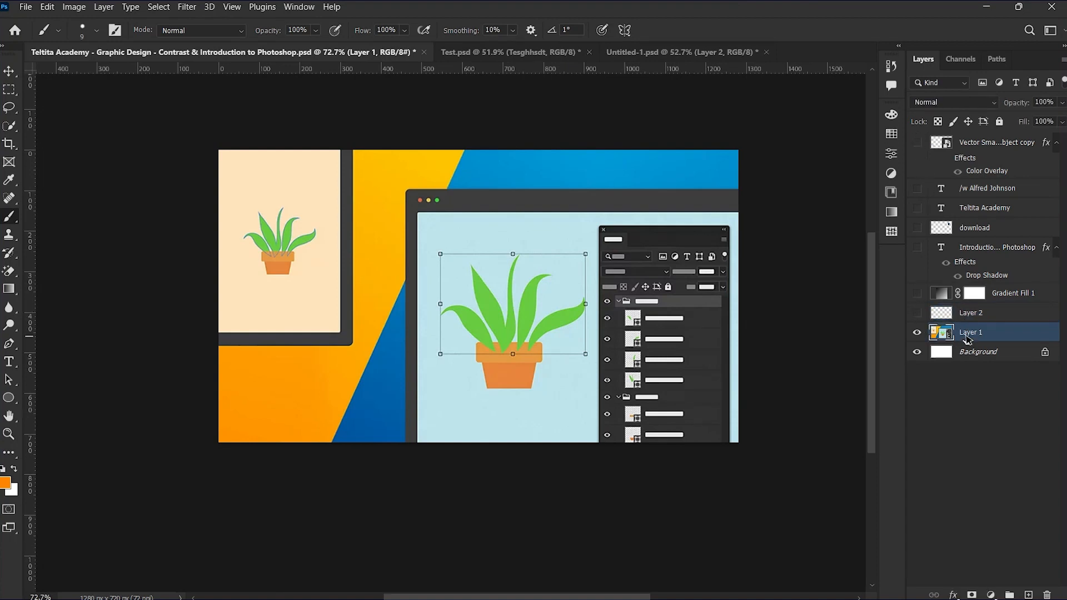
pyautogui.click(9, 71)
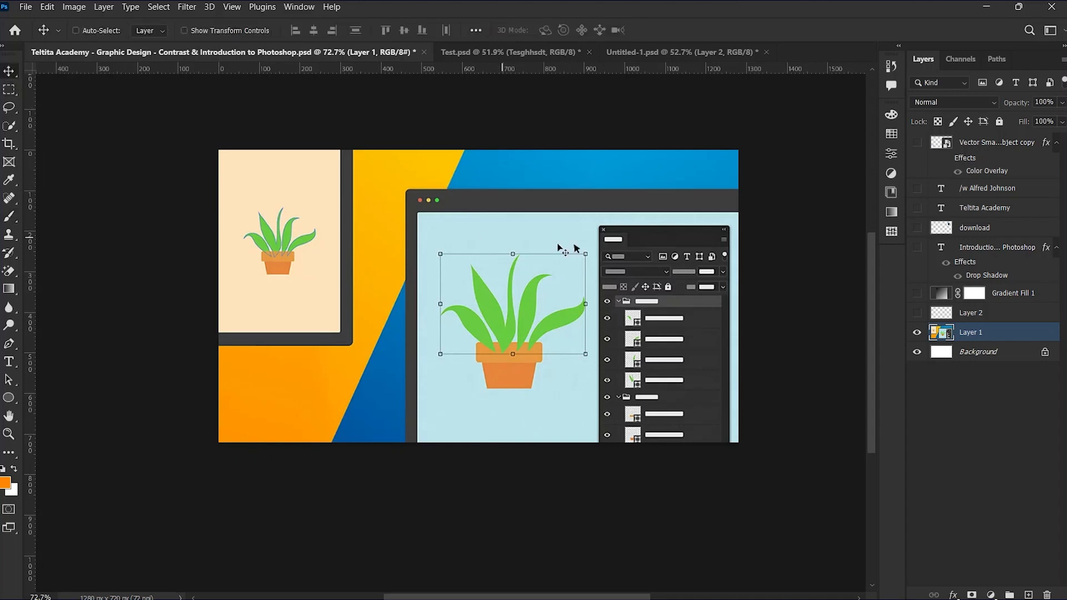
pyautogui.click(973, 313)
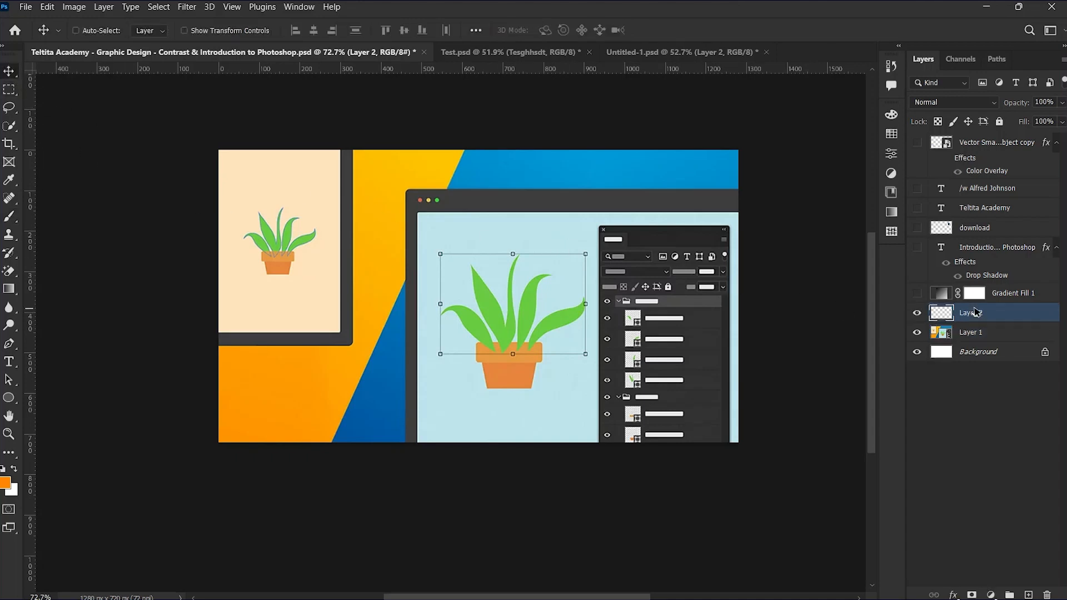
pyautogui.press('Delete')
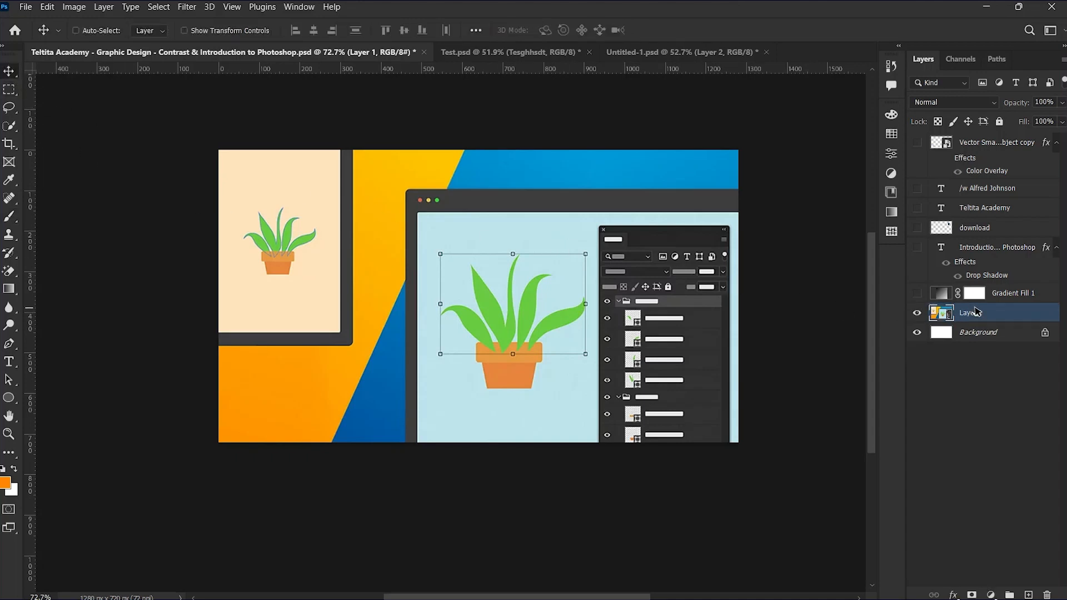
# Show the Gradient Fill 1, "Introduction to Photoshop", download, "Teltita Academy" and presenter name layers, leaving the vector smart object copy hidden
pyautogui.click(918, 293)
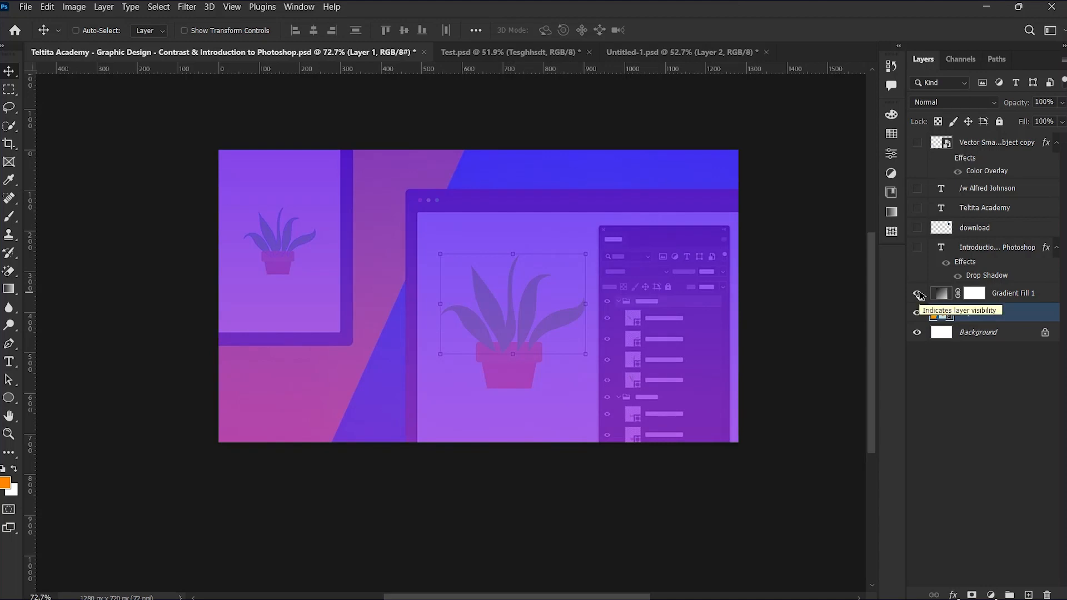
pyautogui.click(917, 248)
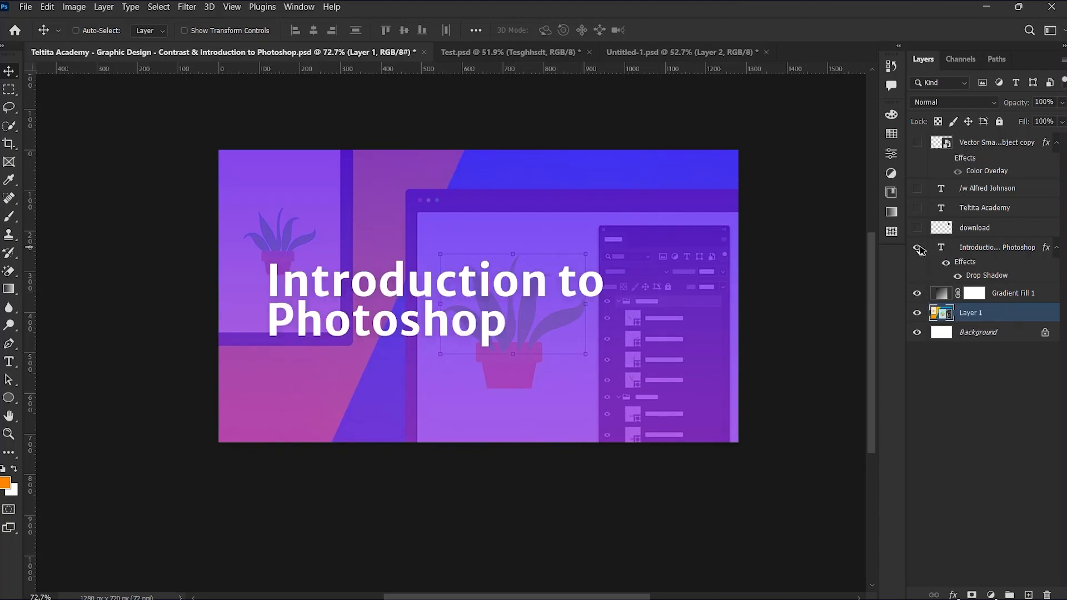
pyautogui.click(917, 227)
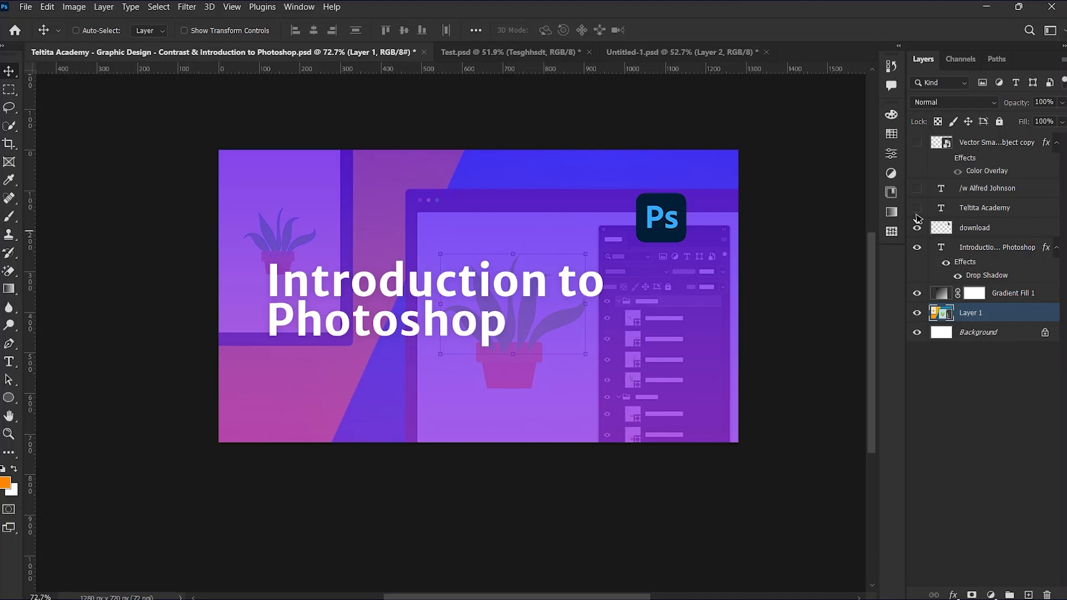
pyautogui.click(917, 208)
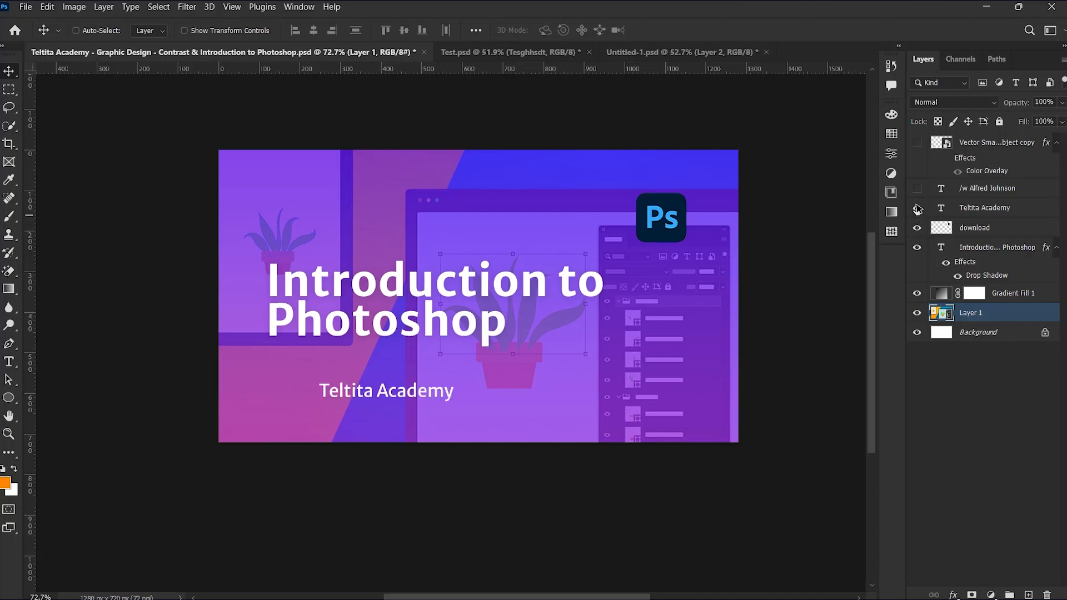
pyautogui.click(917, 144)
pyautogui.click(917, 143)
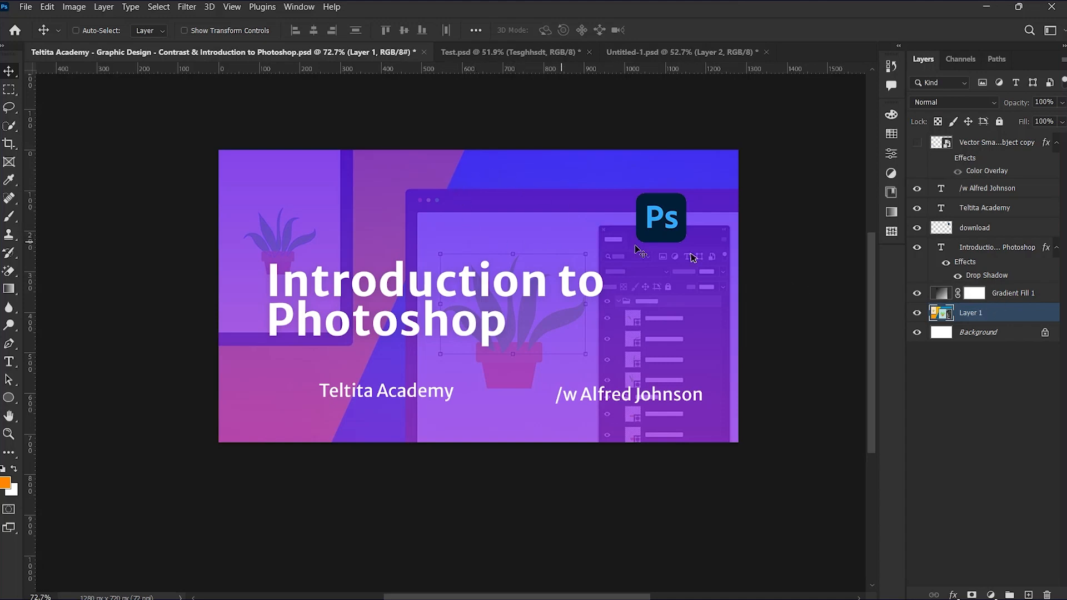
# Set both the opacity and the fill of the Gradient Fill 1 layer to 100%
pyautogui.click(1011, 296)
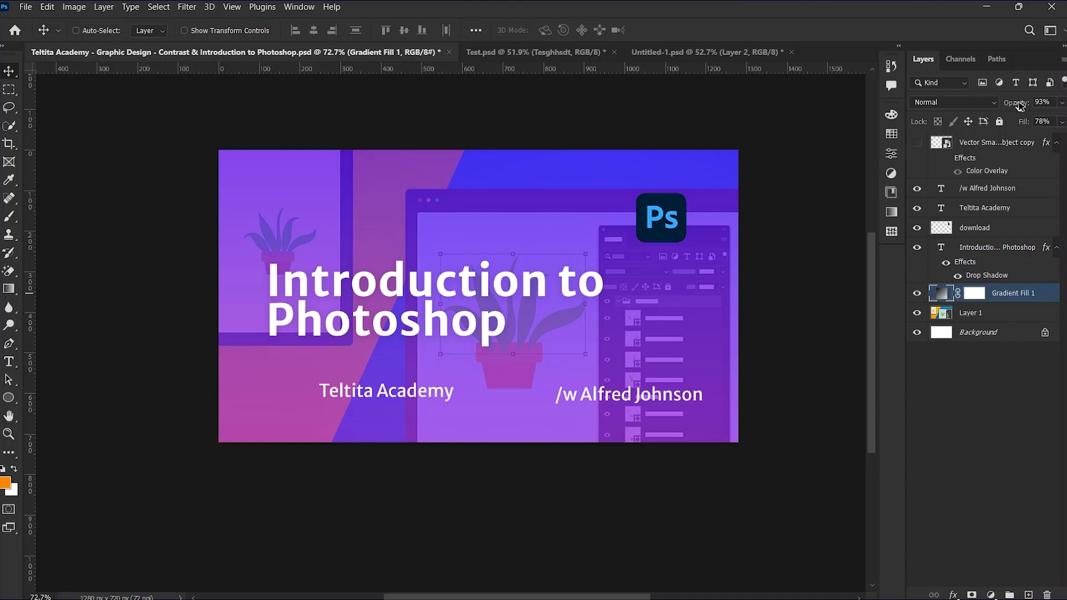
pyautogui.moveTo(1014, 104); pyautogui.dragTo(1053, 123)
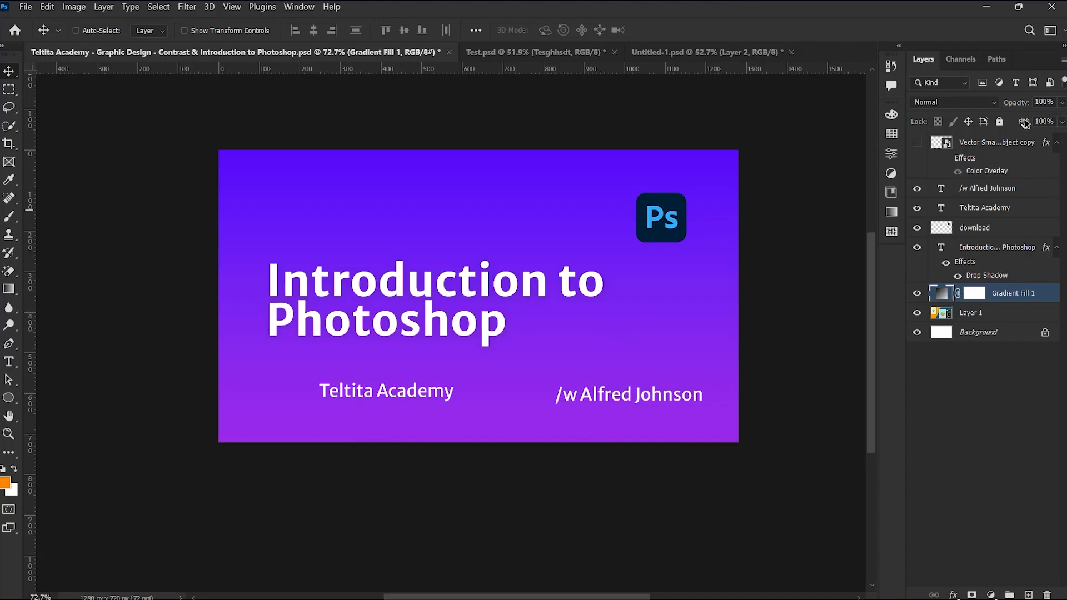
# Set the Gradient Fill 1 layer to 85% opacity and 90% fill, and move Layer 1 above it
pyautogui.moveTo(1025, 124); pyautogui.dragTo(1016, 106)
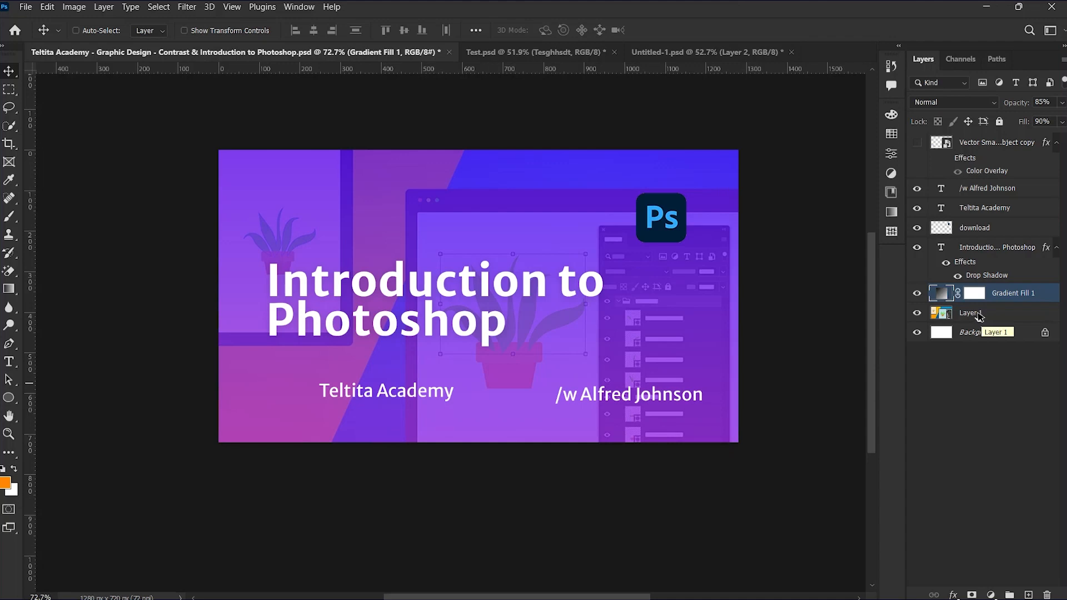
pyautogui.click(979, 316)
pyautogui.moveTo(988, 320); pyautogui.dragTo(985, 293)
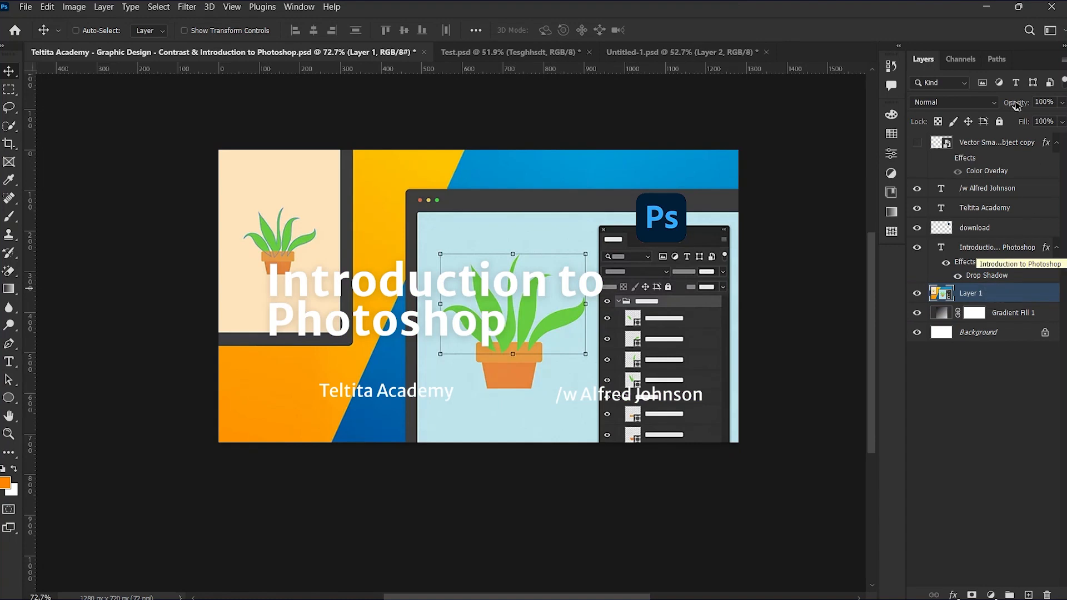
# Lower Layer 1 to 68% opacity and 54% fill, and restore both to 100%
pyautogui.moveTo(1017, 102); pyautogui.dragTo(992, 116)
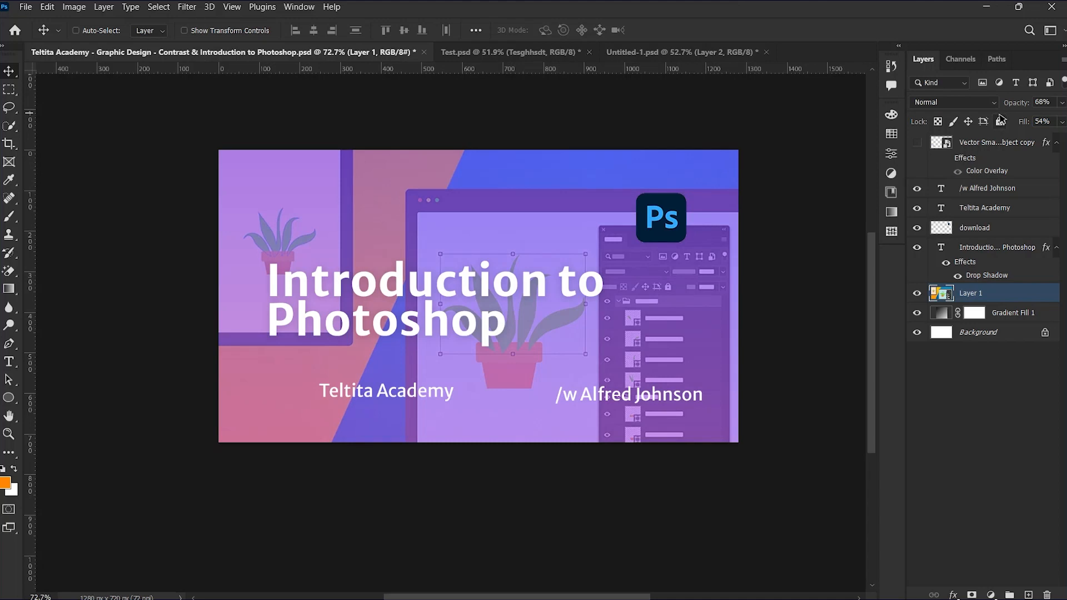
pyautogui.moveTo(1022, 122); pyautogui.dragTo(1047, 102)
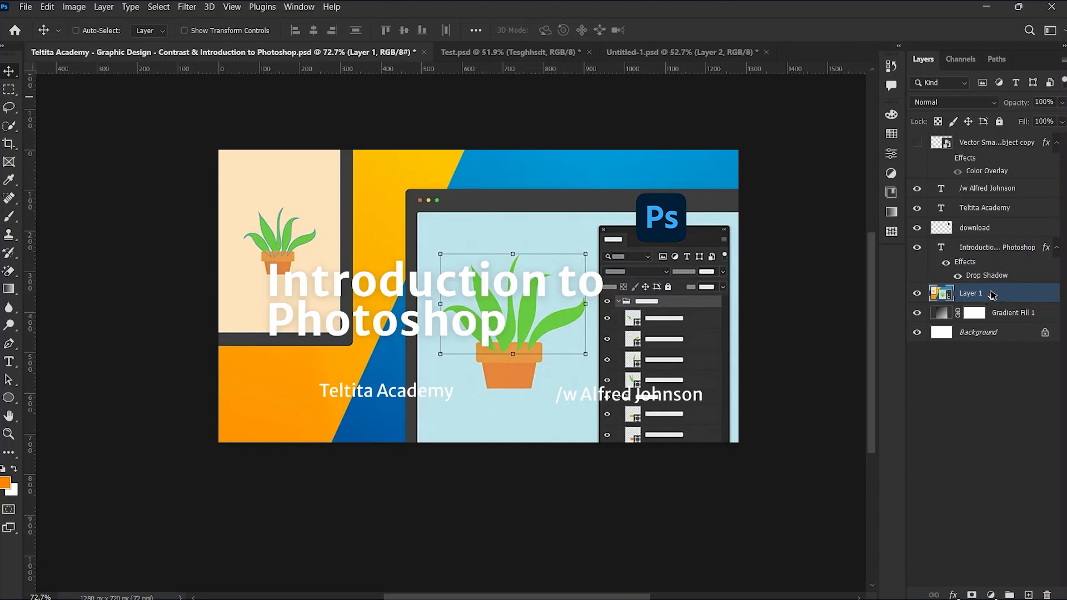
# Move Layer 1 back below Gradient Fill 1 and set the gradient layer's opacity to 75%
pyautogui.moveTo(992, 294); pyautogui.dragTo(995, 322)
pyautogui.click(1006, 295)
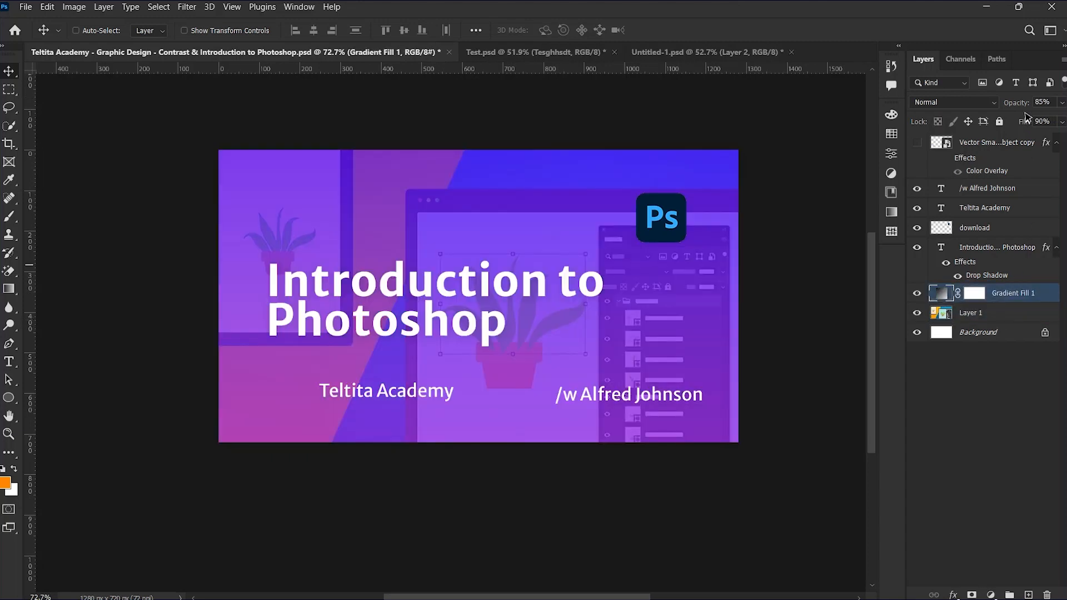
pyautogui.moveTo(1020, 106); pyautogui.dragTo(1007, 108)
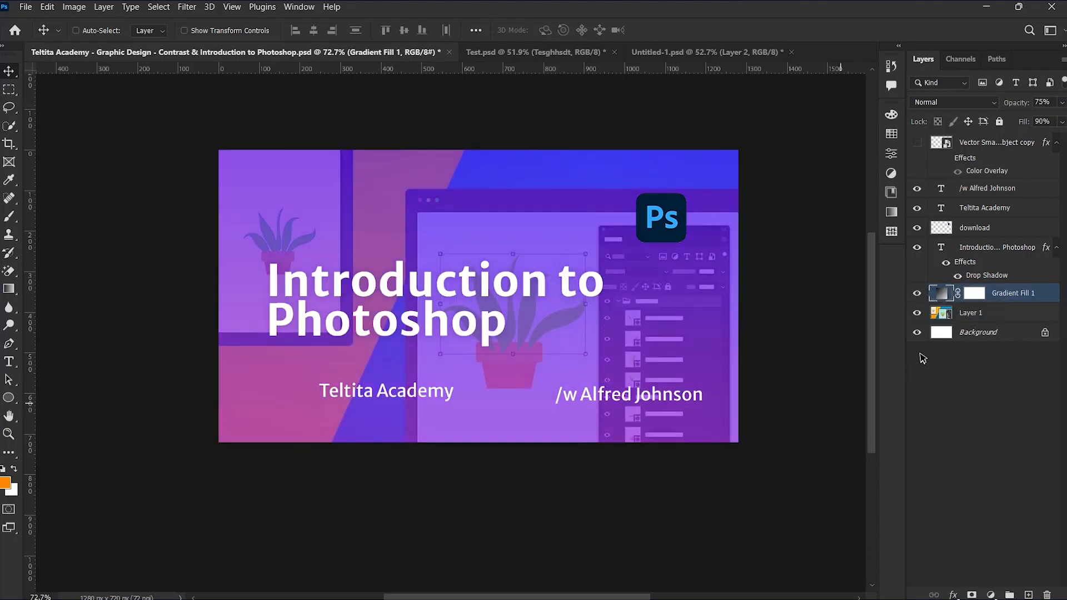
# Hide and show the download layer with the Ps logo, and move it beneath Layer 1
pyautogui.click(970, 226)
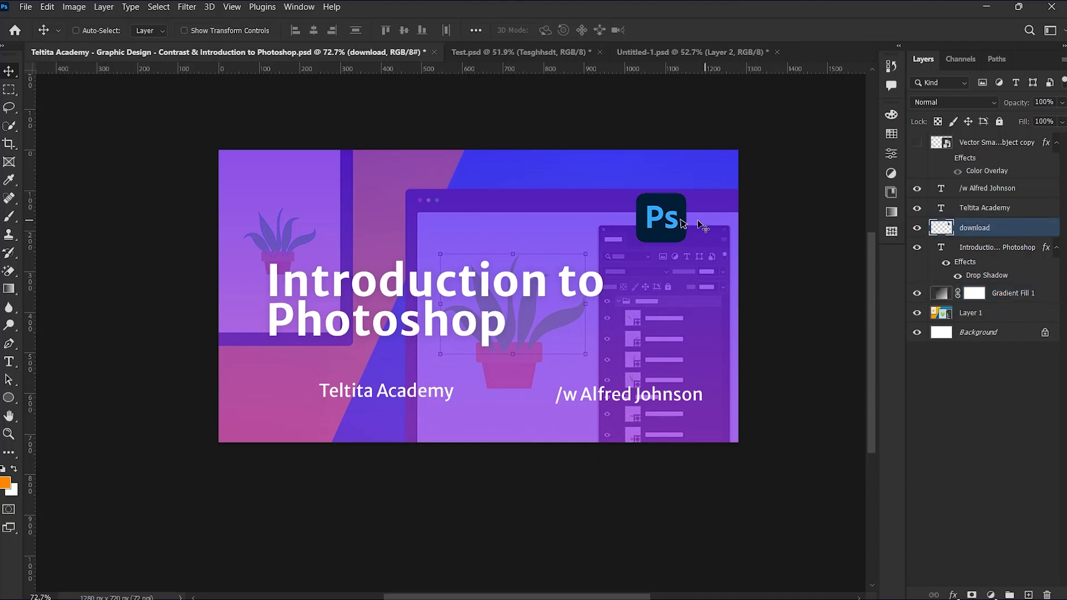
pyautogui.click(916, 228)
pyautogui.click(916, 229)
pyautogui.moveTo(995, 227); pyautogui.dragTo(1007, 326)
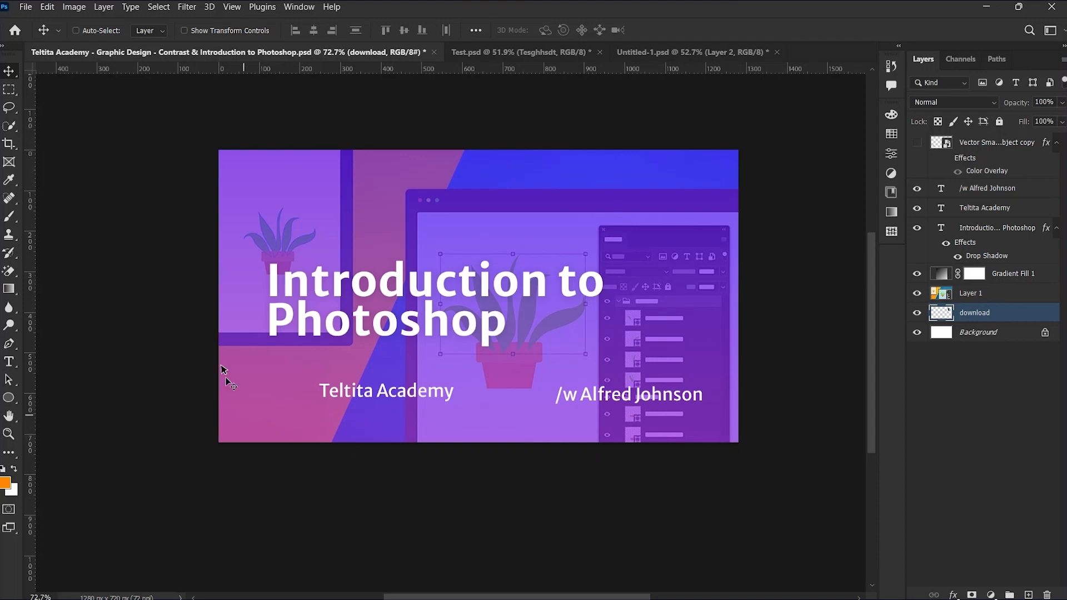
# Lower Layer 1's opacity to 62% and restore it to 100%
pyautogui.click(979, 295)
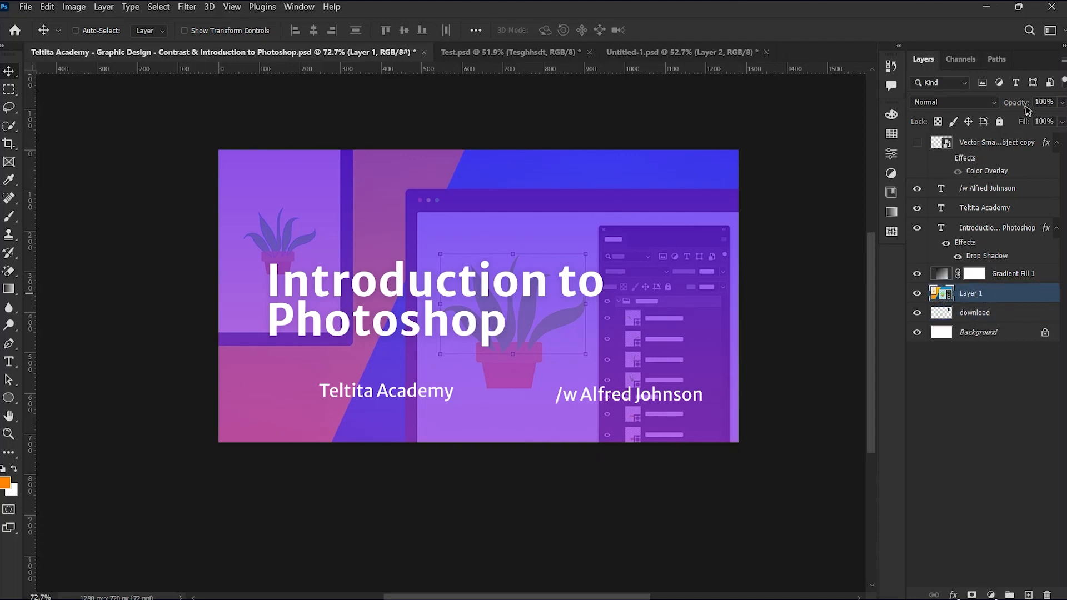
pyautogui.moveTo(1026, 110); pyautogui.dragTo(999, 105)
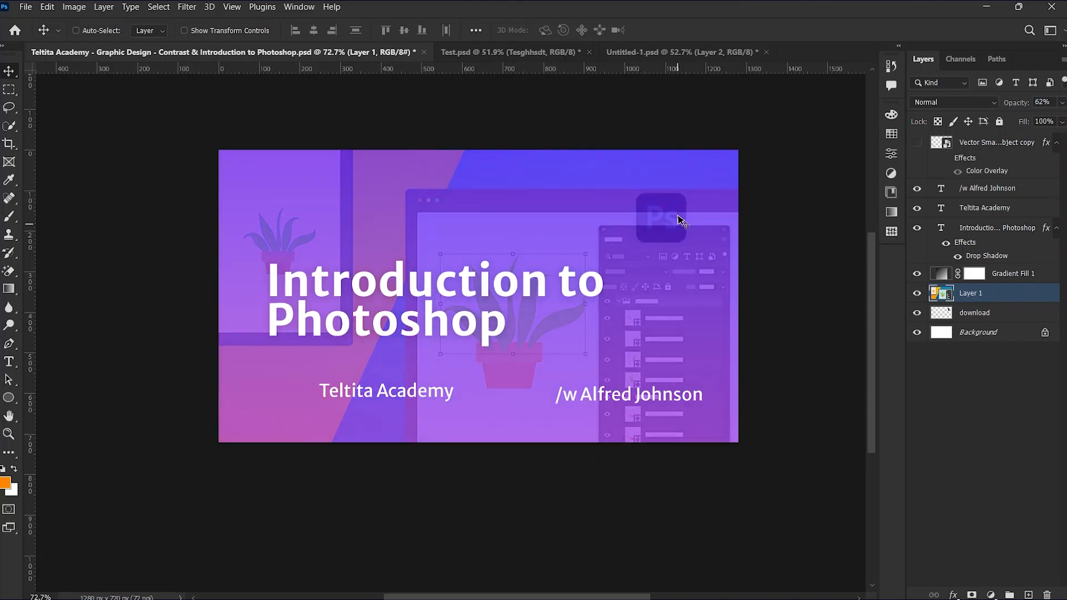
pyautogui.click(1013, 104)
pyautogui.write('100')
pyautogui.press('Return')
# Move the download layer above the presenter name text layer
pyautogui.click(992, 314)
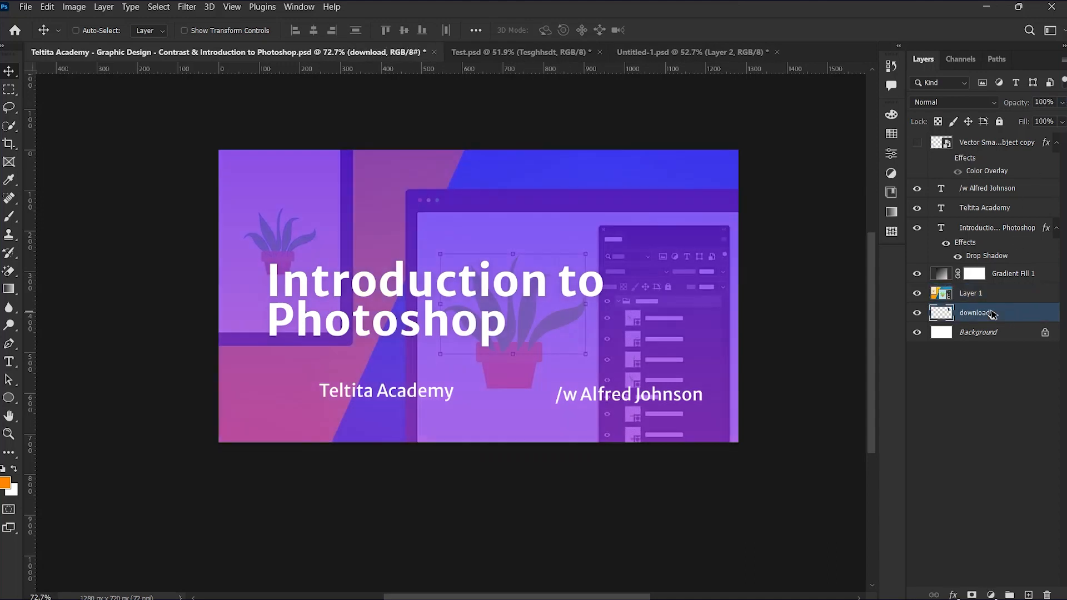
pyautogui.moveTo(992, 314); pyautogui.dragTo(992, 170)
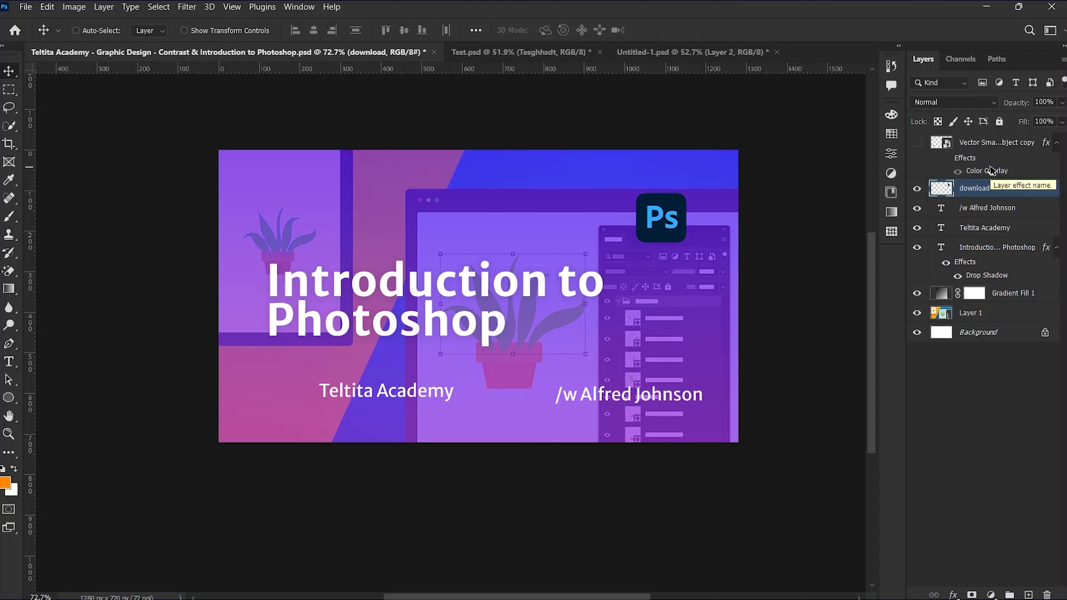
# Move the "Introduction to Photoshop" text layer below Layer 1 and back up above the presenter name layer
pyautogui.keyDown('ctrl'); pyautogui.click(464, 300); pyautogui.keyUp('ctrl')
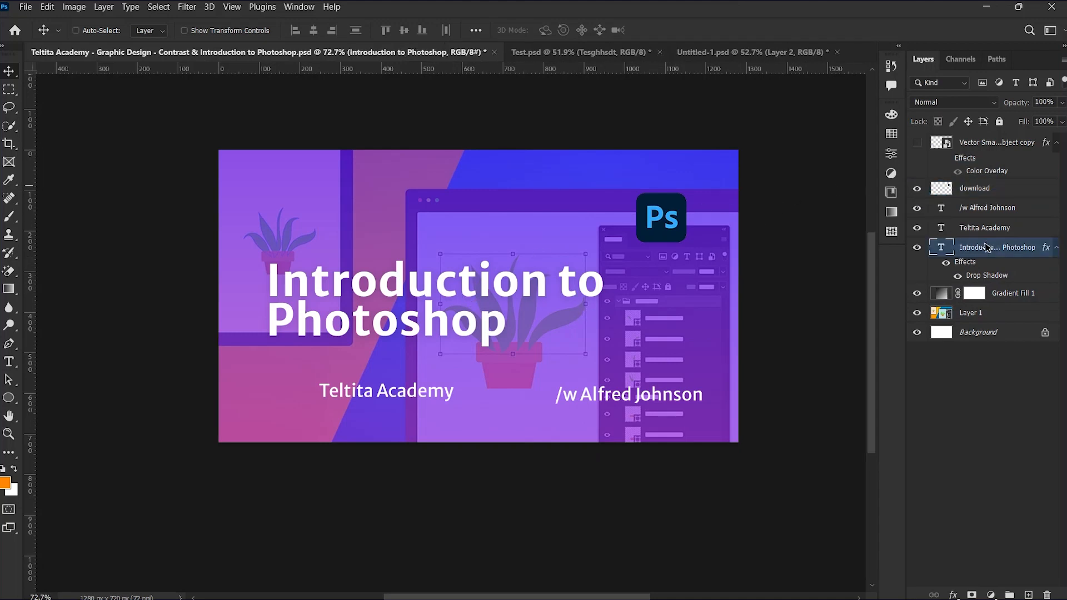
pyautogui.moveTo(979, 321); pyautogui.dragTo(980, 322)
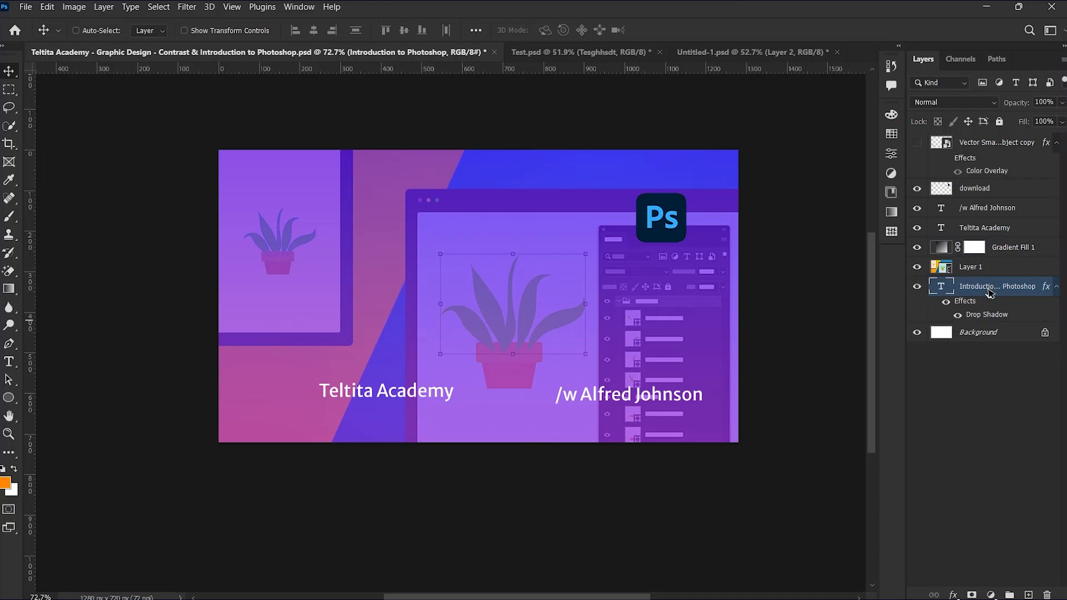
pyautogui.moveTo(989, 290); pyautogui.dragTo(979, 209)
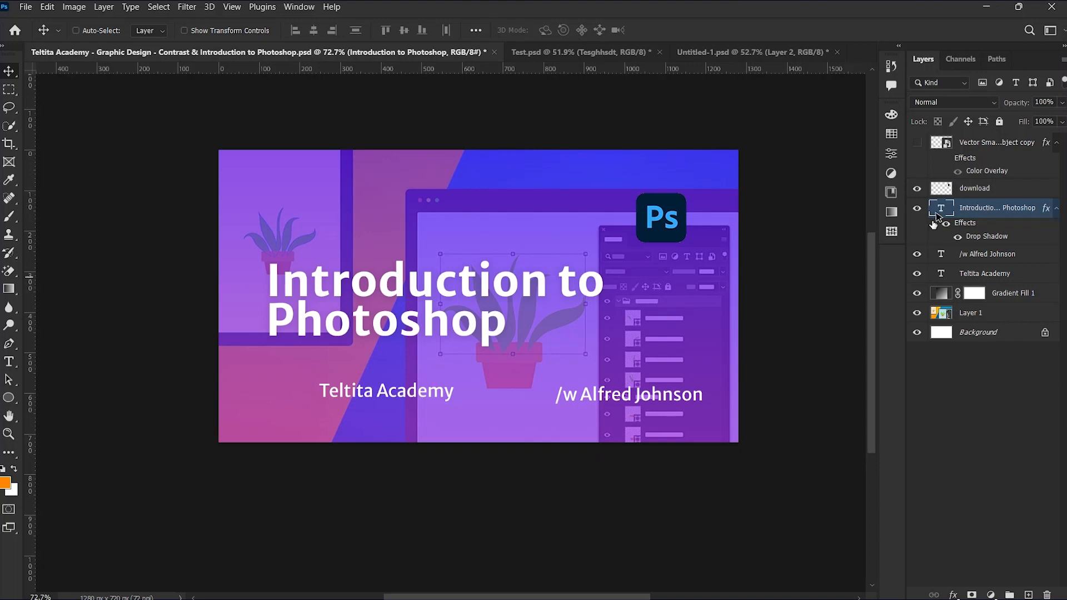
# Move the "Introduction to Photoshop" layer between Gradient Fill 1 and Layer 1, and set the gradient layer to 95% opacity and 89% fill
pyautogui.moveTo(980, 208); pyautogui.dragTo(995, 305)
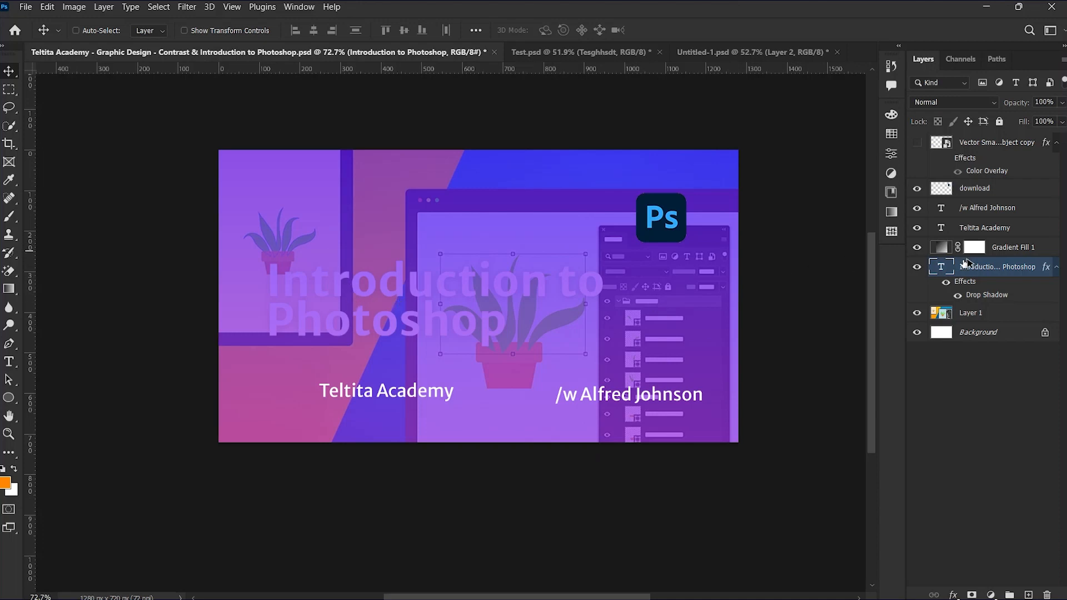
pyautogui.click(1013, 254)
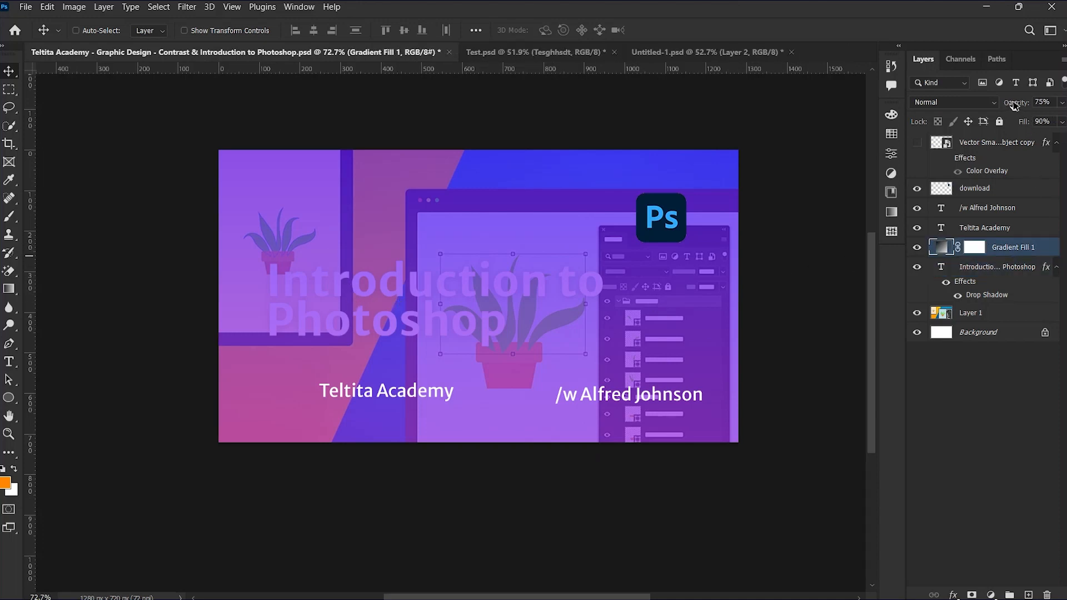
pyautogui.moveTo(1014, 106); pyautogui.dragTo(1057, 86)
pyautogui.moveTo(1024, 127)
pyautogui.mouseDown()
pyautogui.moveTo(1041, 126)
pyautogui.moveTo(1012, 123)
pyautogui.moveTo(1017, 107)
pyautogui.mouseUp()
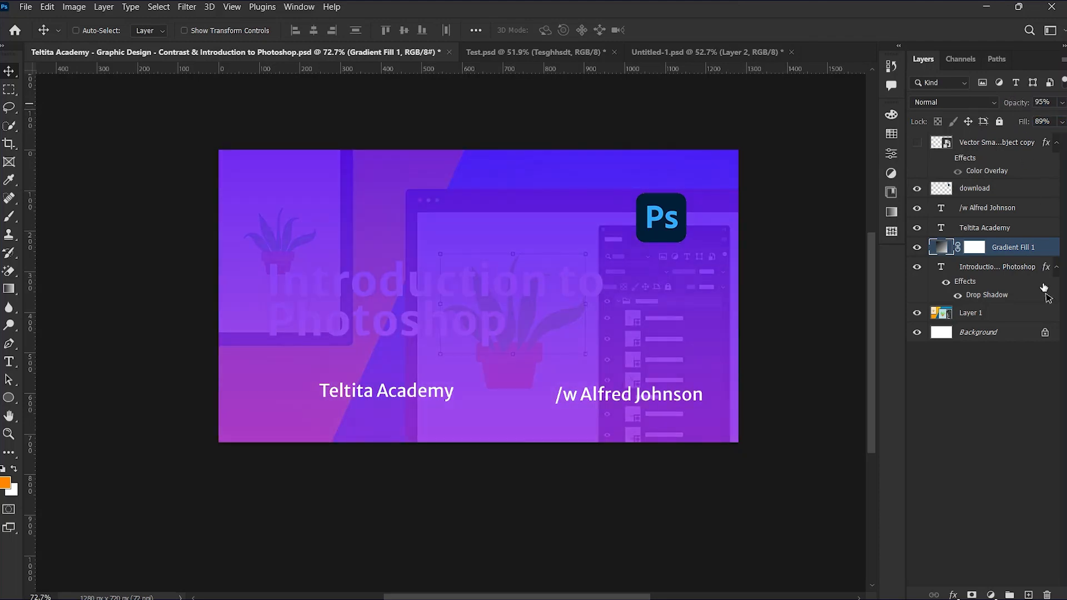
# Move the "Introduction to Photoshop" text layer back above Gradient Fill 1
pyautogui.moveTo(1045, 291); pyautogui.dragTo(995, 243)
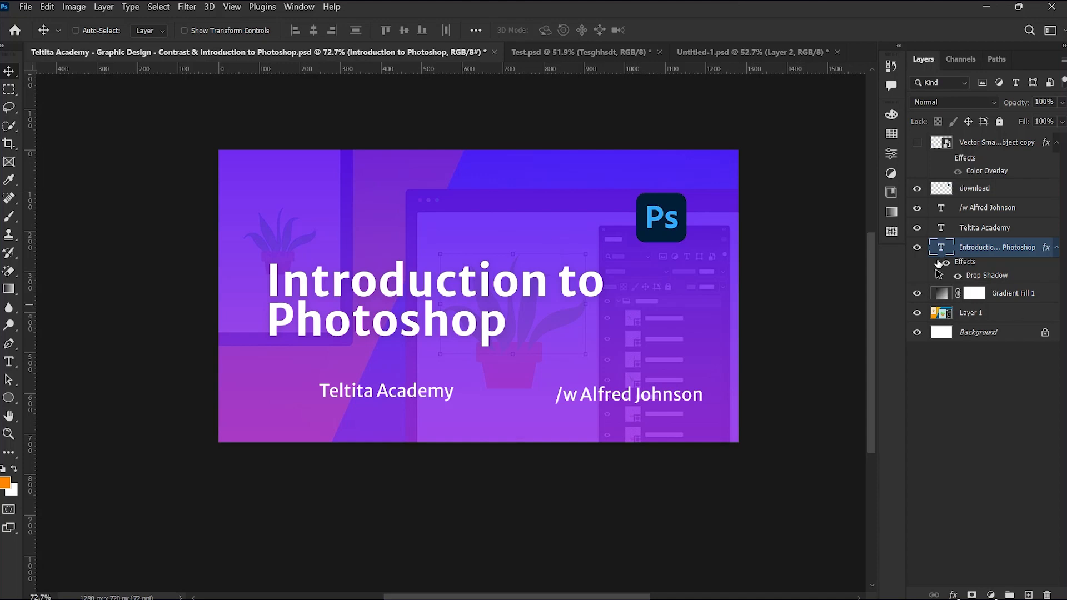
pyautogui.scroll(2, 488, 244)
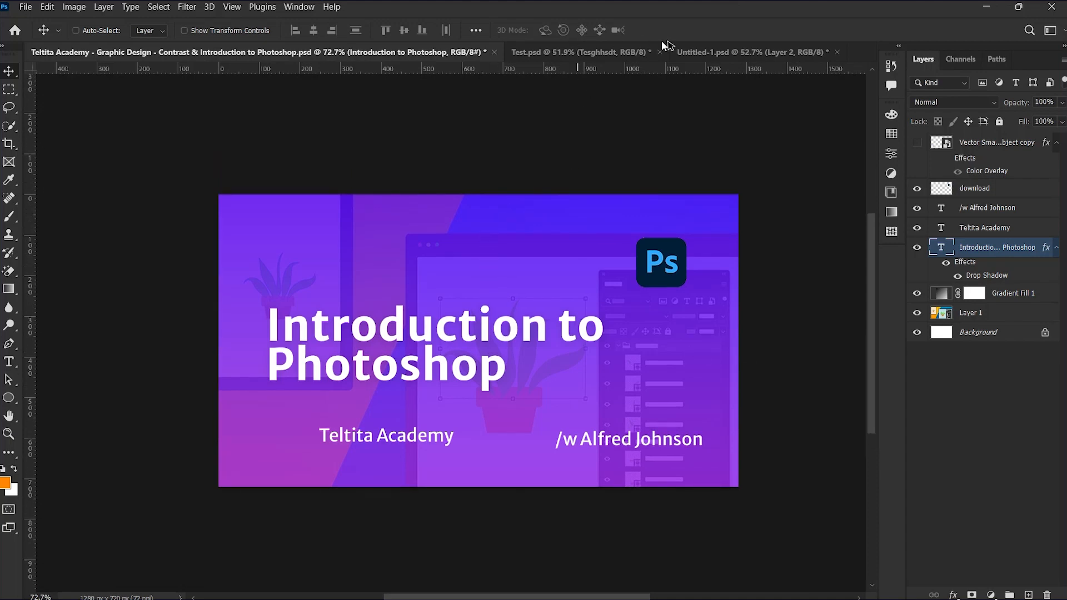
pyautogui.click(704, 54)
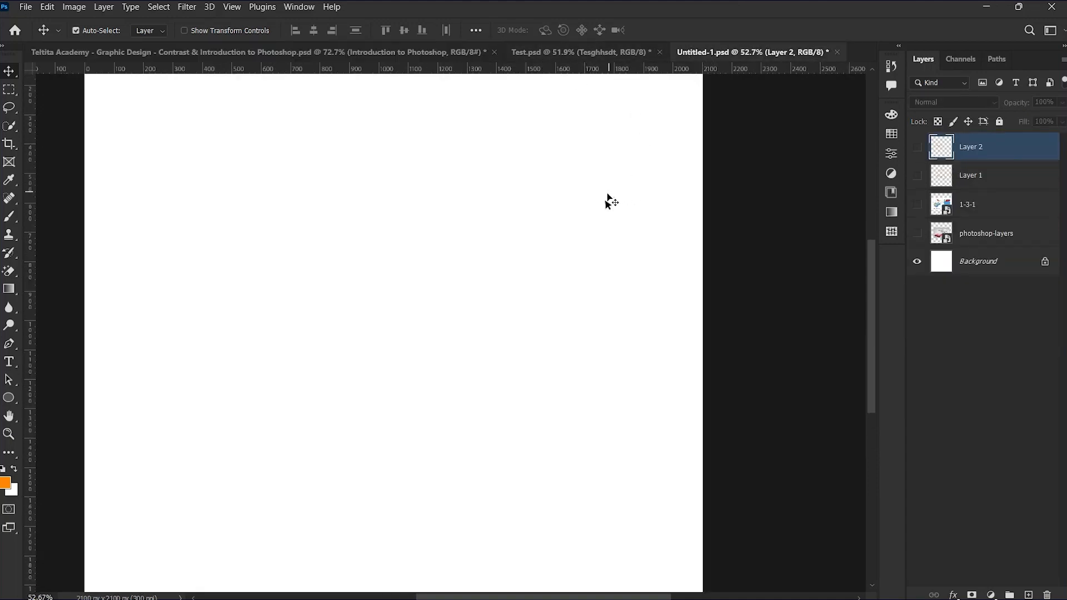
pyautogui.scroll(-3, 596, 341)
pyautogui.scroll(2, 567, 336)
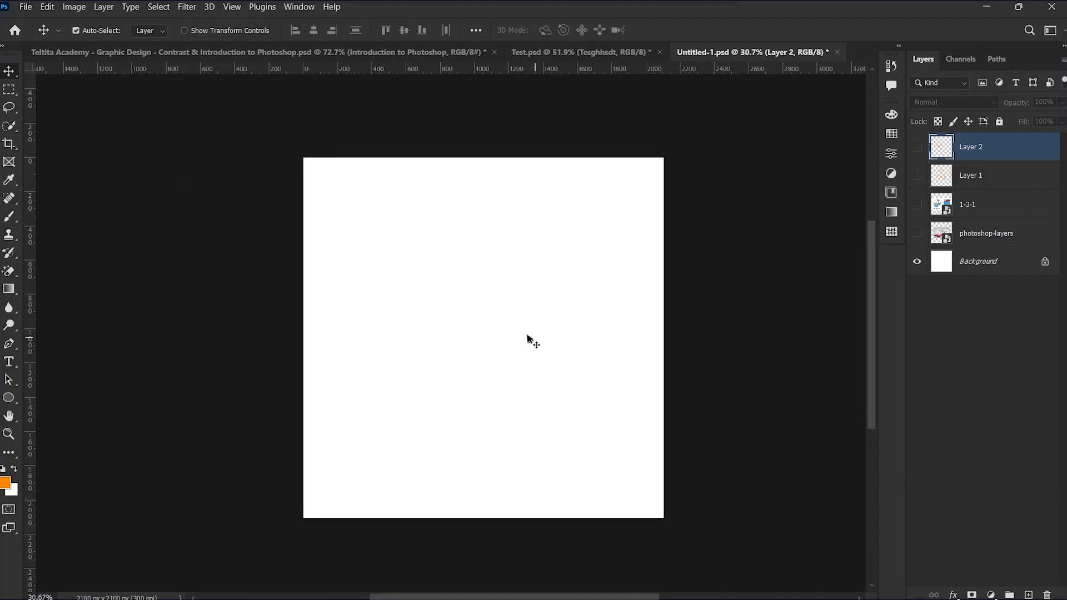
pyautogui.hscroll(-1, 504, 314)
pyautogui.scroll(1, 592, 337)
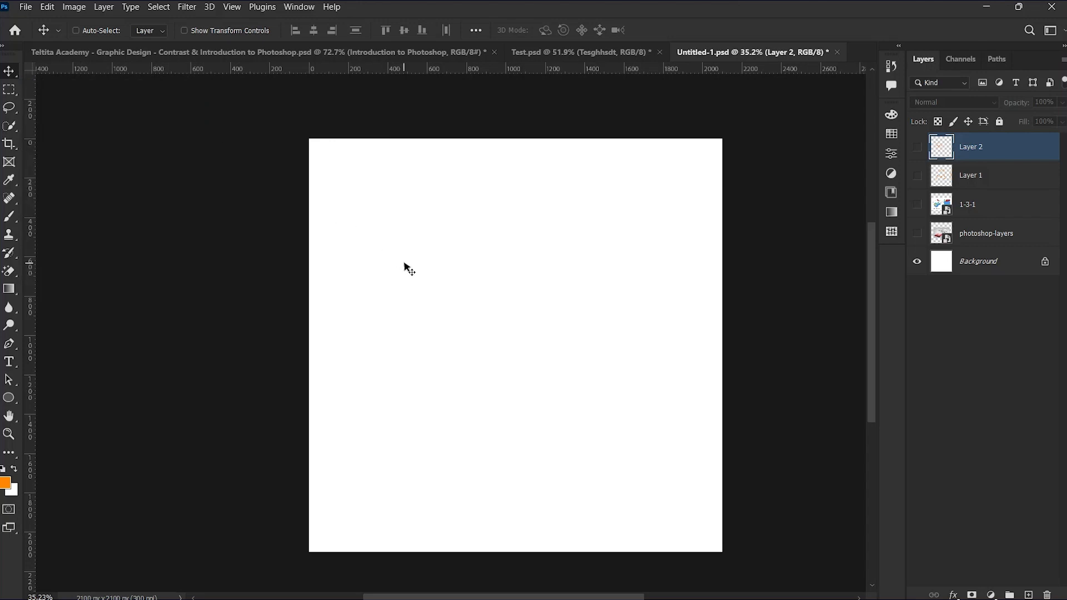
# In Test.psd, move the black circle to the middle of the canvas and shift the Tesghhsdt text slightly down beneath it
pyautogui.click(564, 52)
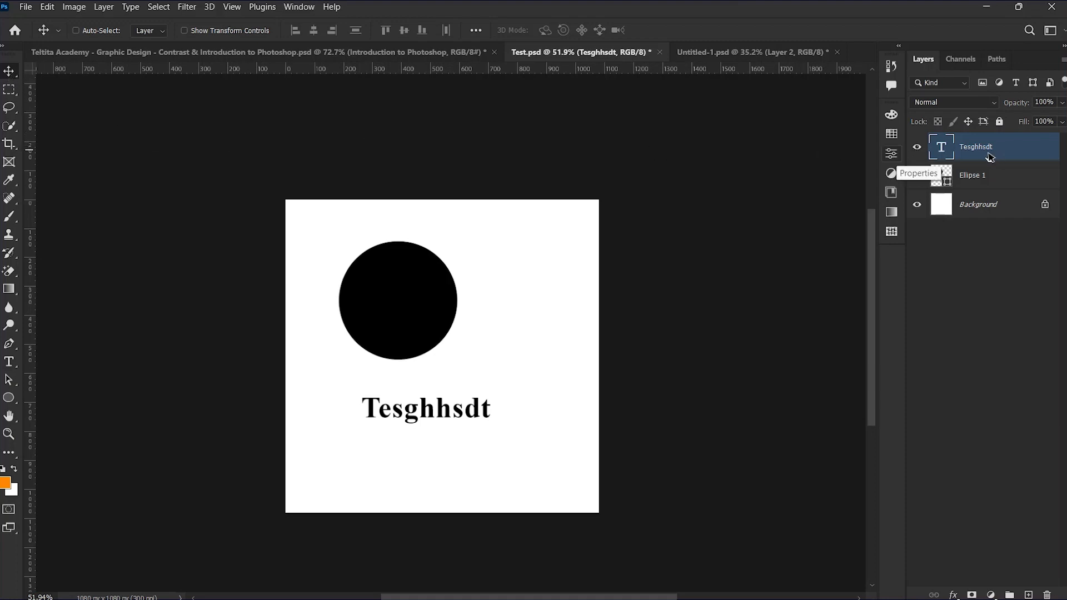
pyautogui.click(994, 177)
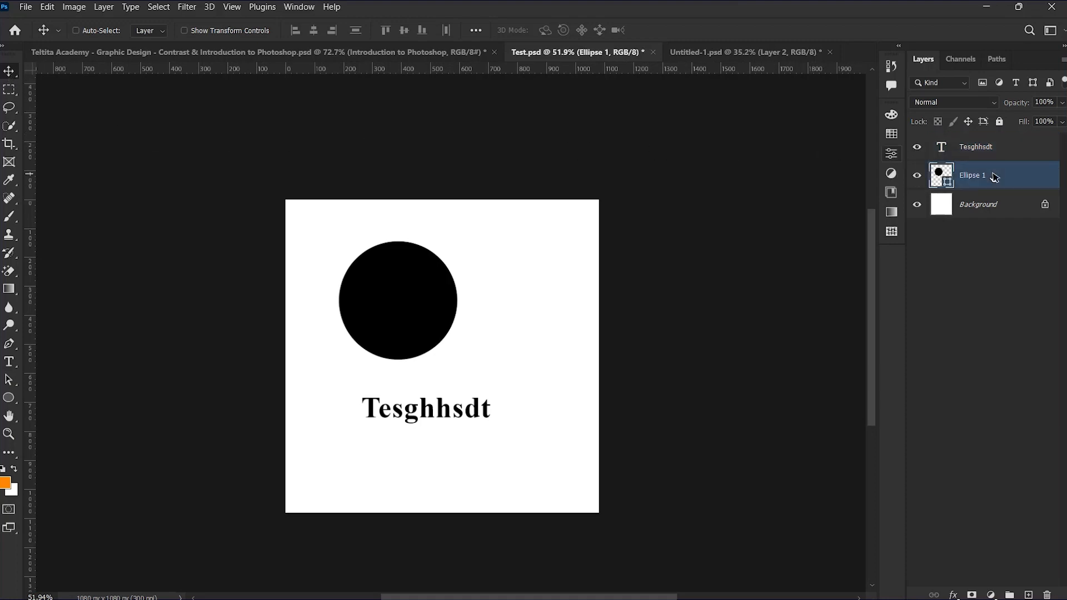
pyautogui.moveTo(372, 300); pyautogui.dragTo(417, 317)
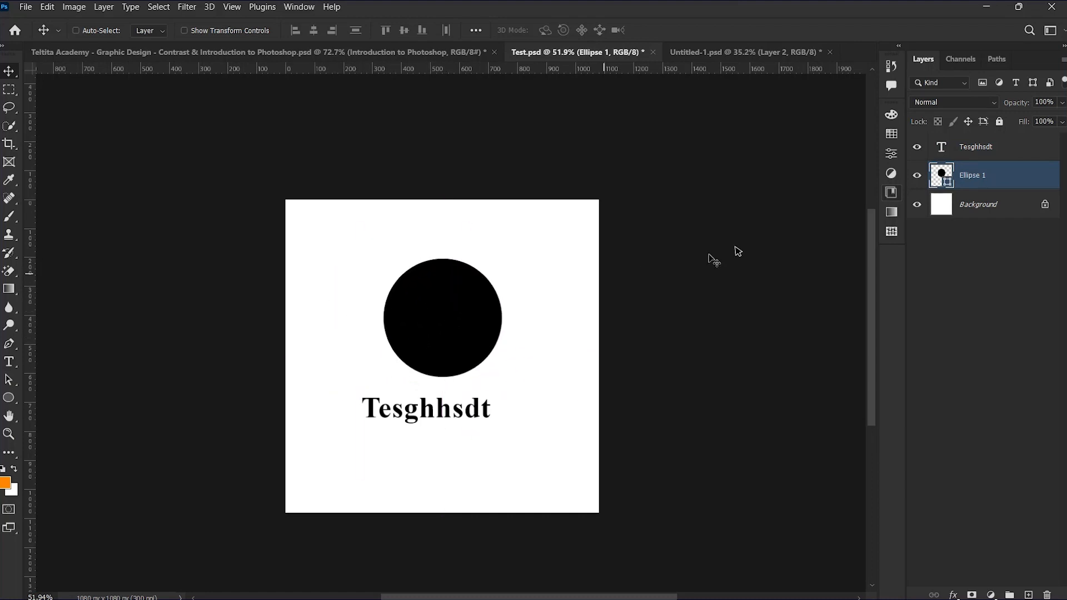
pyautogui.click(992, 153)
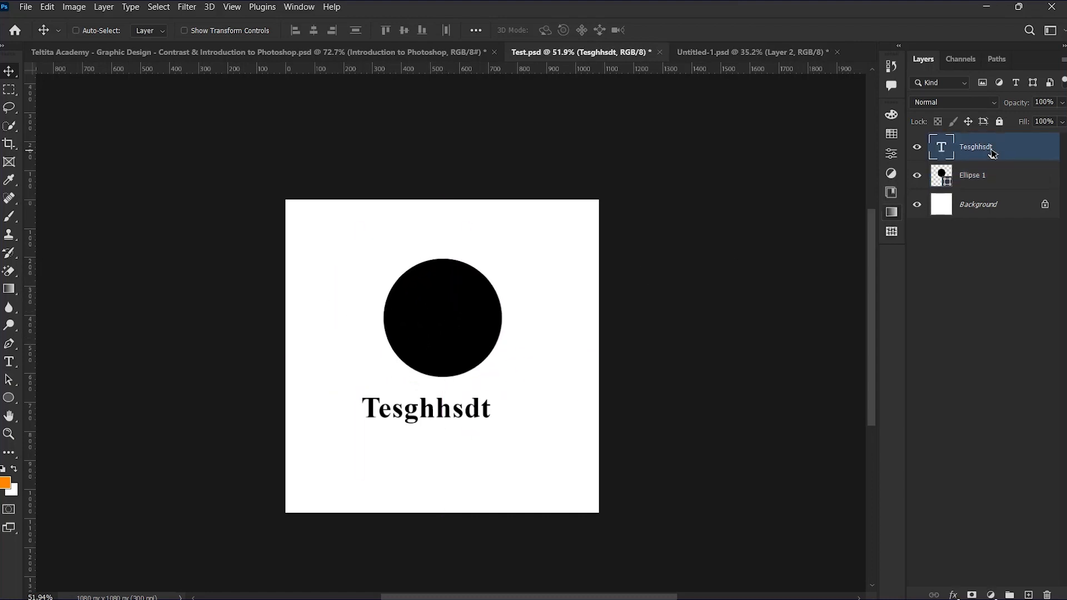
pyautogui.moveTo(481, 407)
pyautogui.mouseDown()
pyautogui.moveTo(475, 454)
pyautogui.moveTo(487, 421)
pyautogui.mouseUp()
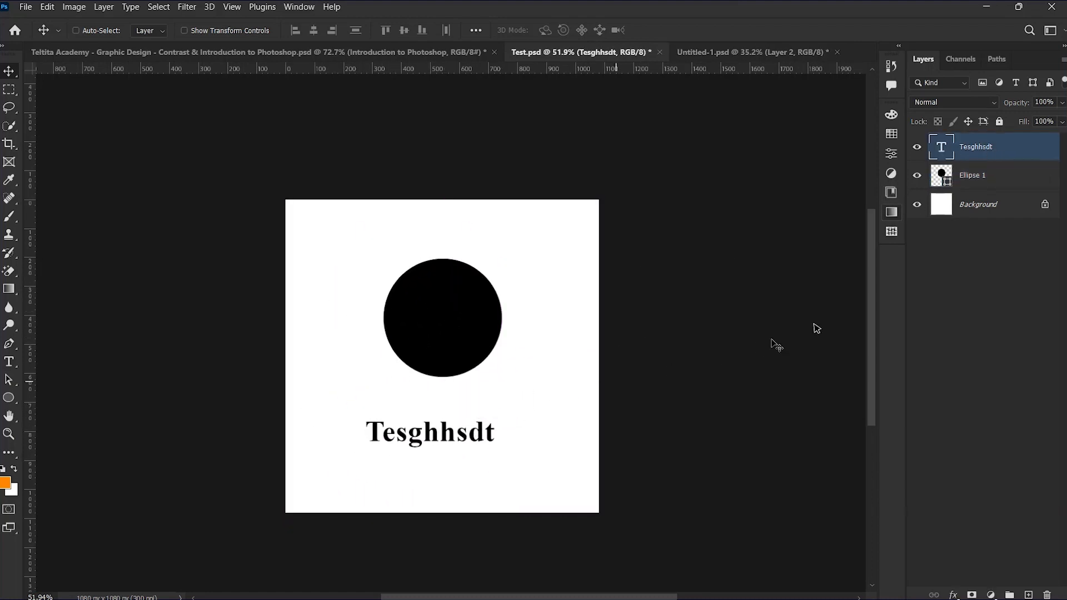
pyautogui.click(982, 181)
pyautogui.moveTo(496, 305); pyautogui.dragTo(530, 335)
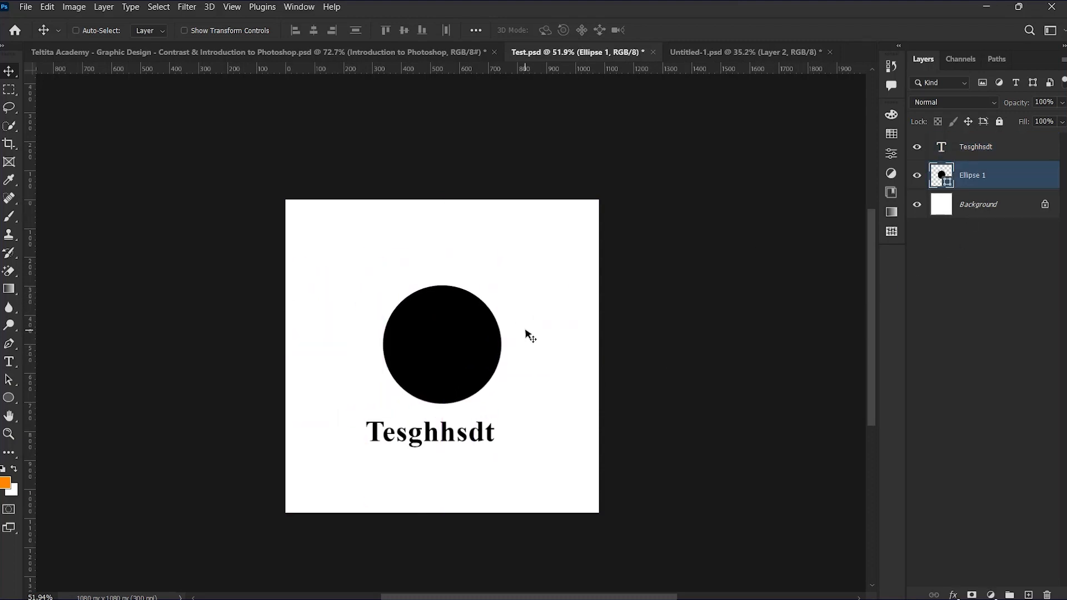
# Add a new layer above Ellipse 1 and paint an orange blob on it near the canvas's upper-left corner with a 200 px brush
pyautogui.click(8, 216)
pyautogui.click(1029, 594)
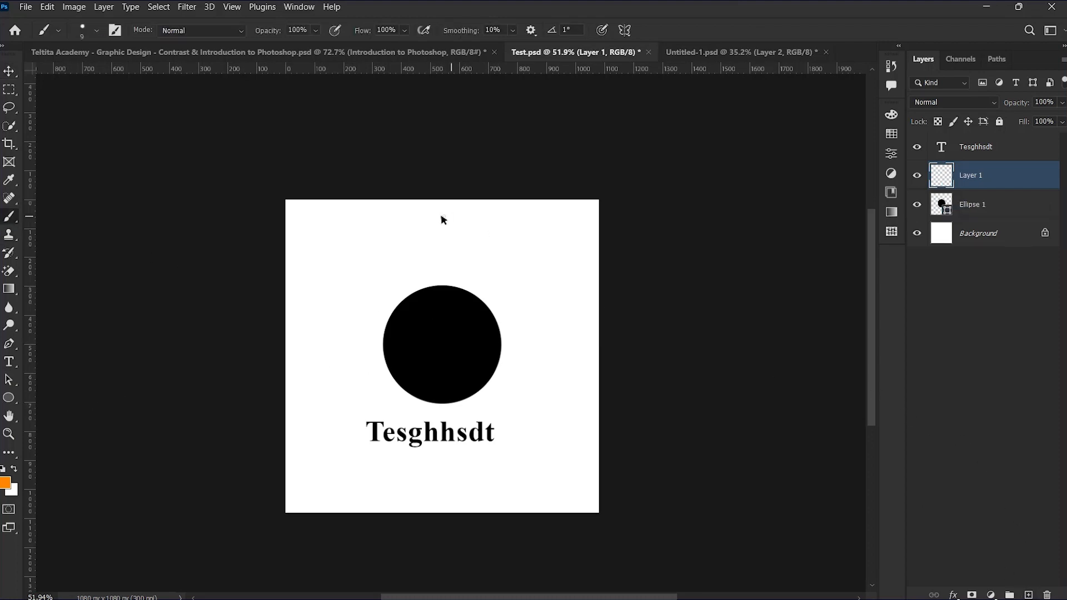
pyautogui.press(']')
pyautogui.press(']')
pyautogui.press(']')
pyautogui.press(']')
pyautogui.press(']')
pyautogui.press(']')
pyautogui.press(']')
pyautogui.press(']')
pyautogui.press(']')
pyautogui.press(']')
pyautogui.press(']')
pyautogui.press(']')
pyautogui.moveTo(350, 241)
pyautogui.mouseDown()
pyautogui.moveTo(363, 286)
pyautogui.moveTo(348, 240)
pyautogui.moveTo(378, 234)
pyautogui.moveTo(359, 253)
pyautogui.mouseUp()
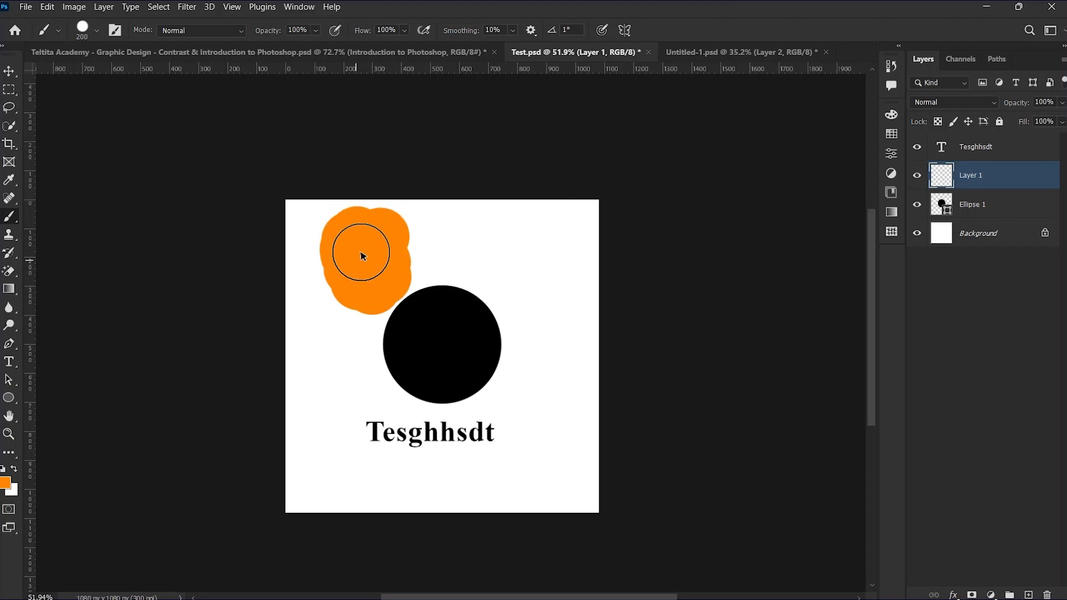
# Outline parts of the orange blob with the Lasso tool and clear the selection
pyautogui.click(8, 71)
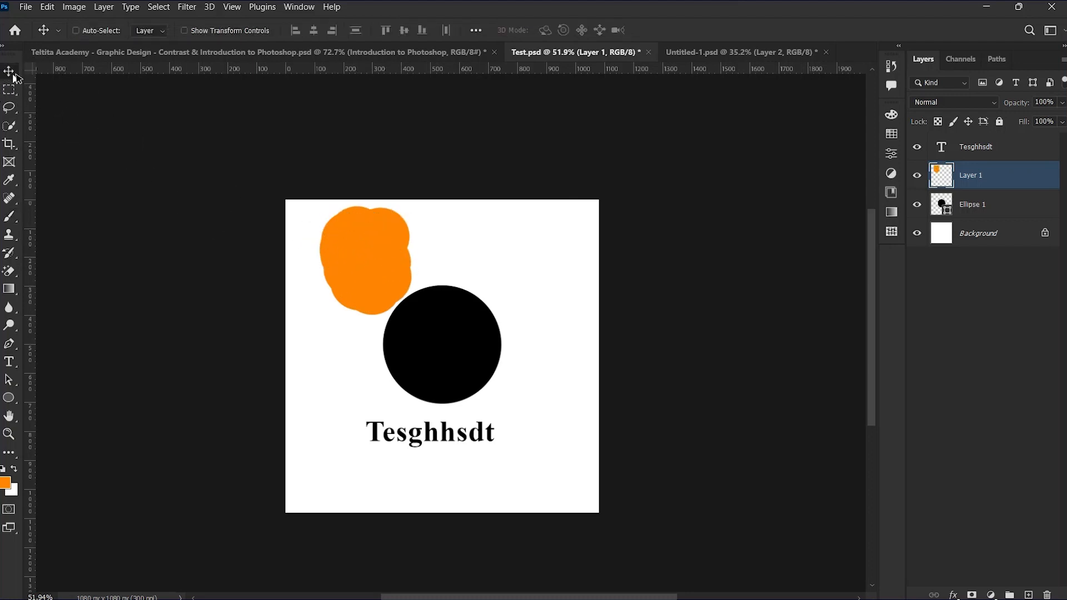
pyautogui.click(8, 108)
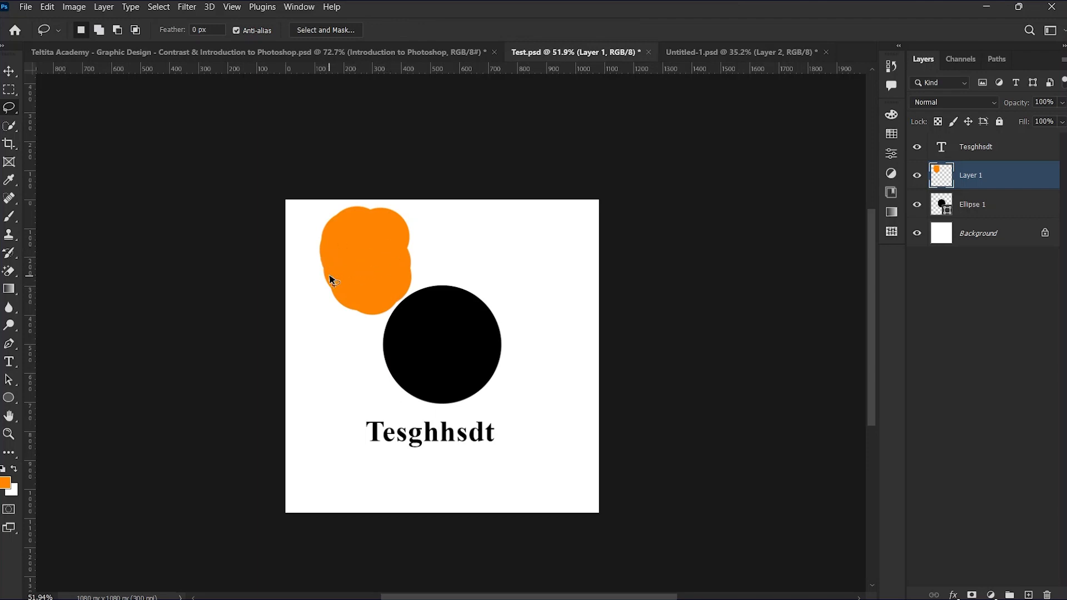
pyautogui.moveTo(383, 261)
pyautogui.mouseDown()
pyautogui.moveTo(368, 247)
pyautogui.moveTo(408, 235)
pyautogui.mouseUp()
pyautogui.moveTo(380, 230)
pyautogui.mouseDown()
pyautogui.moveTo(345, 260)
pyautogui.moveTo(386, 255)
pyautogui.moveTo(387, 266)
pyautogui.moveTo(361, 244)
pyautogui.moveTo(407, 242)
pyautogui.moveTo(361, 302)
pyautogui.moveTo(350, 227)
pyautogui.mouseUp()
pyautogui.click(365, 261)
pyautogui.click(360, 253)
pyautogui.click(696, 272)
pyautogui.click(9, 72)
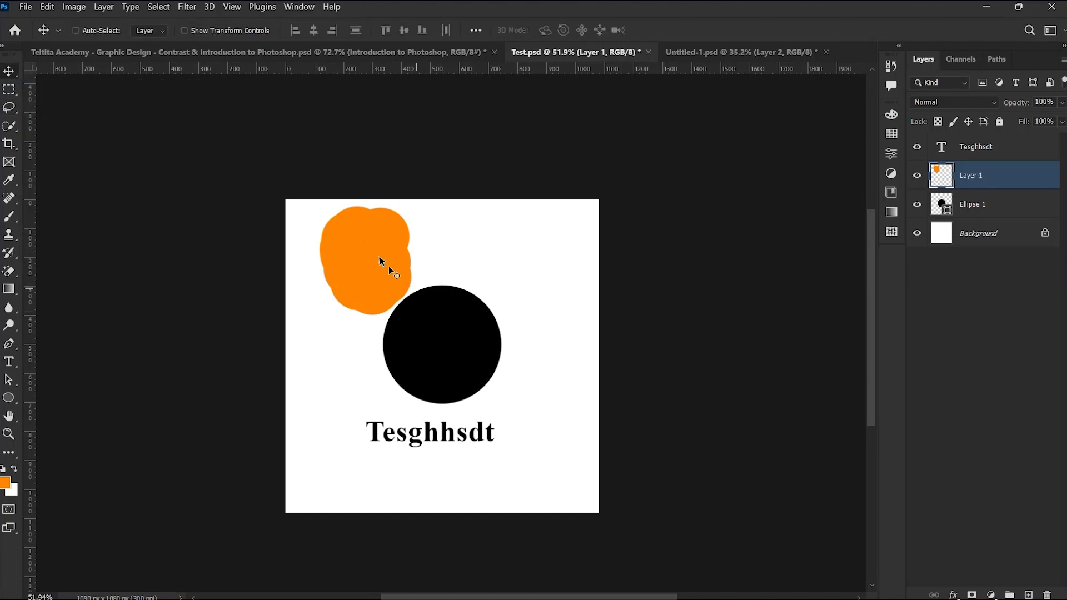
# Move the orange blob right and slightly up so it overlaps the black circle, and select the Ellipse 1 layer
pyautogui.moveTo(390, 271); pyautogui.dragTo(405, 236)
pyautogui.click(1006, 207)
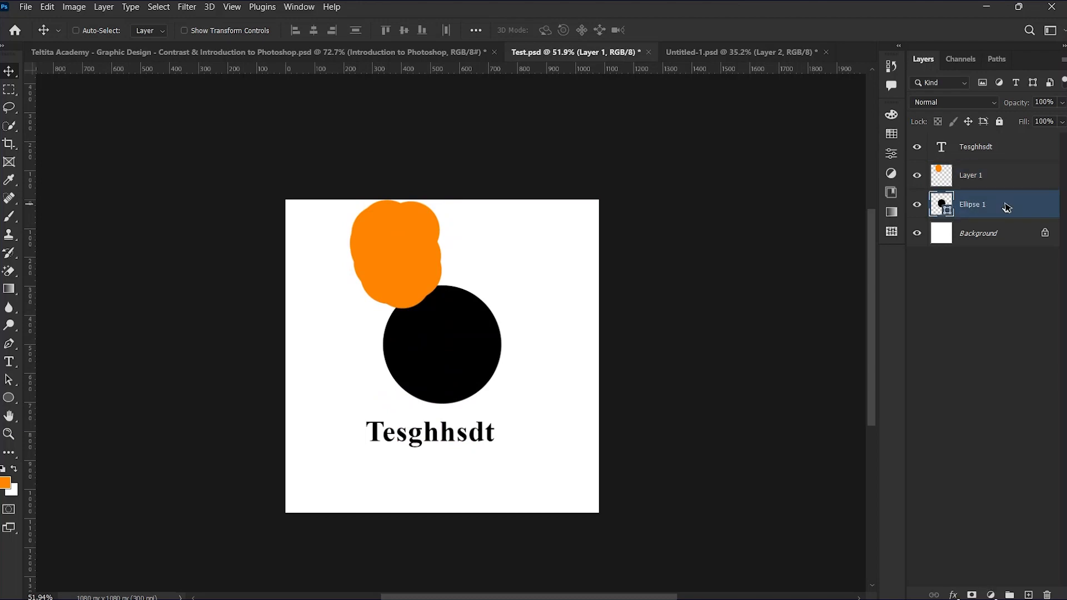
# Raise the black circle so it sits partly behind the orange blob, and reposition the Tesghhsdt text slightly lower in the canvas's lower half
pyautogui.moveTo(424, 357); pyautogui.dragTo(437, 309)
pyautogui.click(990, 152)
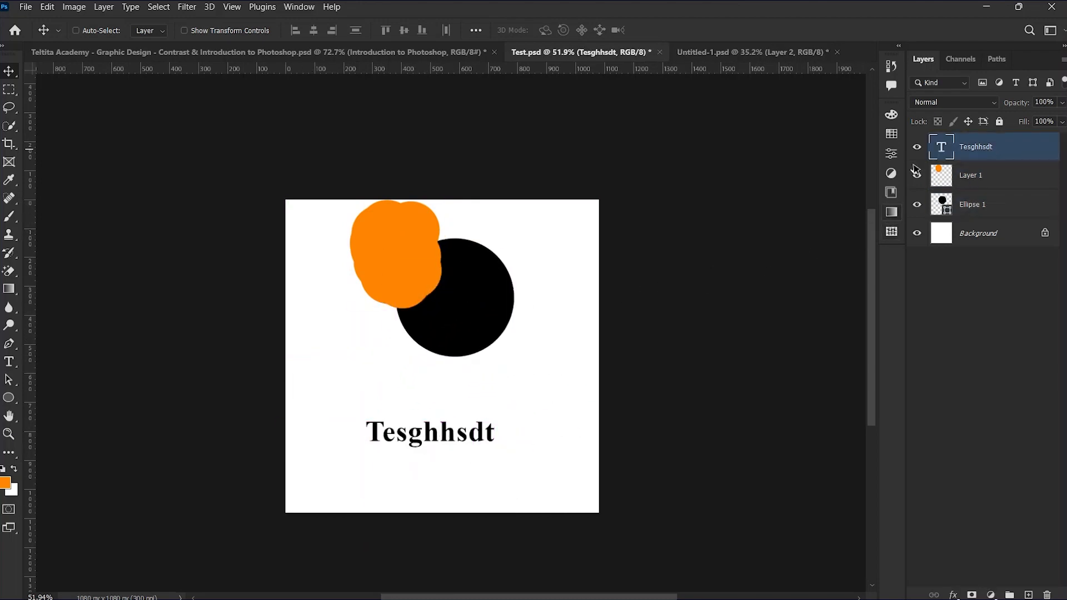
pyautogui.moveTo(452, 431); pyautogui.dragTo(482, 489)
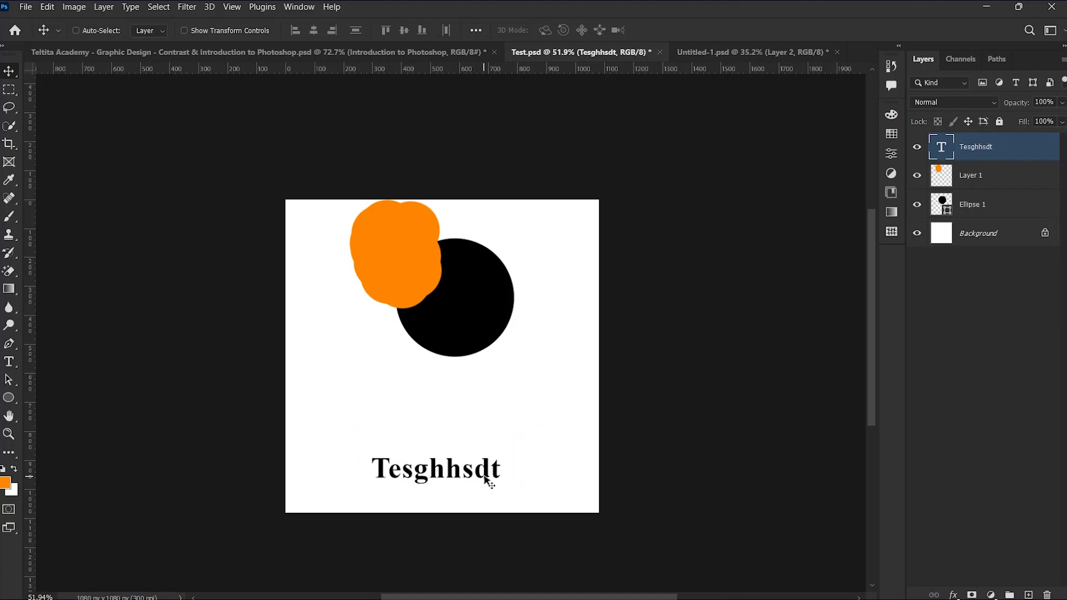
pyautogui.moveTo(410, 282); pyautogui.dragTo(405, 219)
pyautogui.click(472, 428)
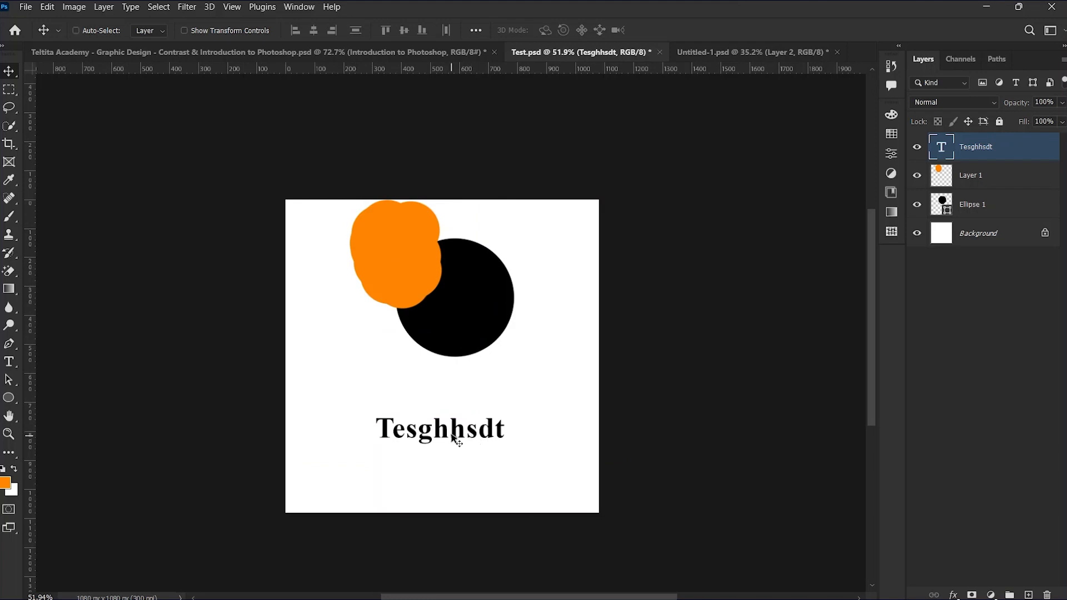
pyautogui.moveTo(455, 438); pyautogui.dragTo(456, 463)
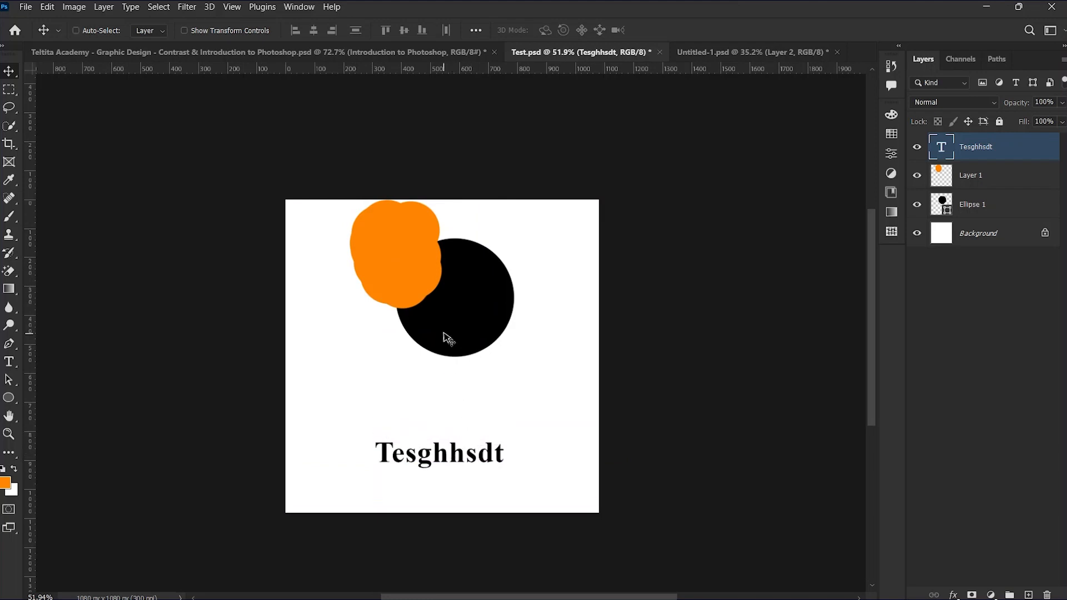
# Move the orange blob down and left beside the start of the text, and select each layer in turn, ending on Ellipse 1
pyautogui.moveTo(417, 271); pyautogui.dragTo(371, 405)
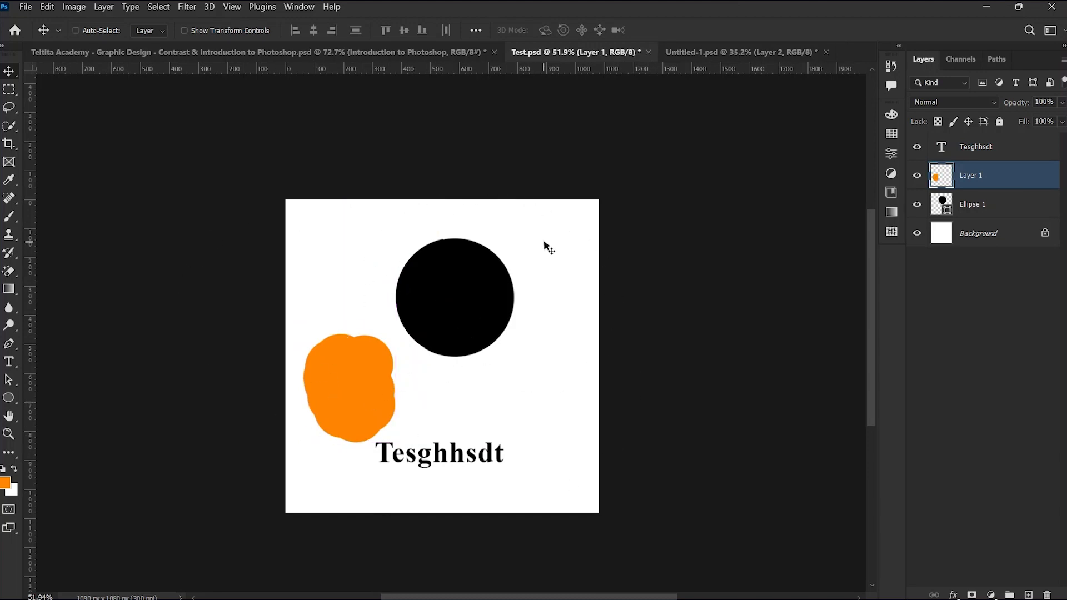
pyautogui.click(1012, 151)
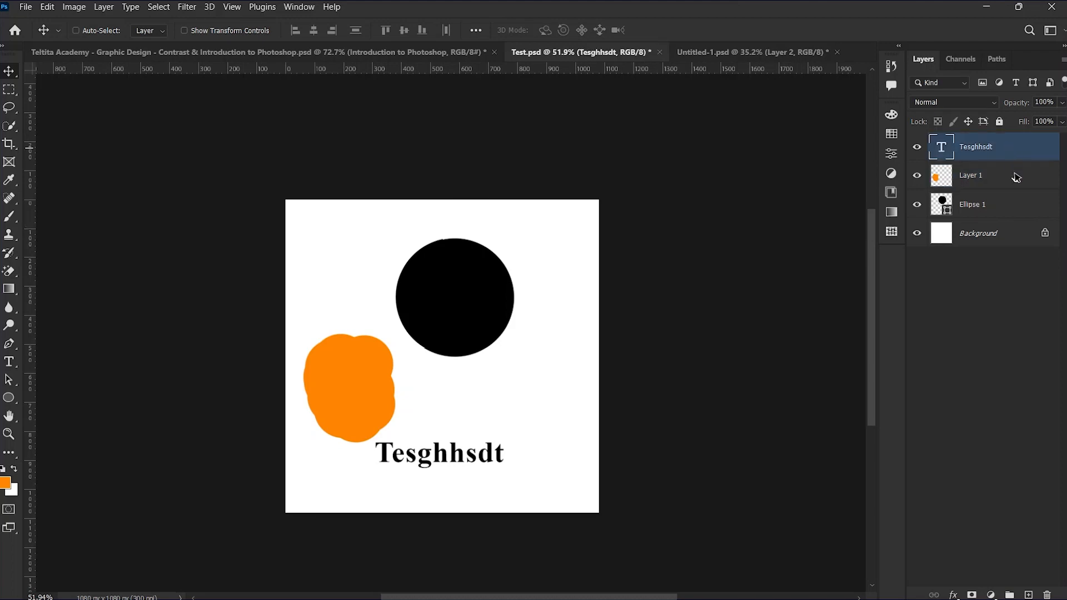
pyautogui.click(1016, 177)
pyautogui.click(1019, 217)
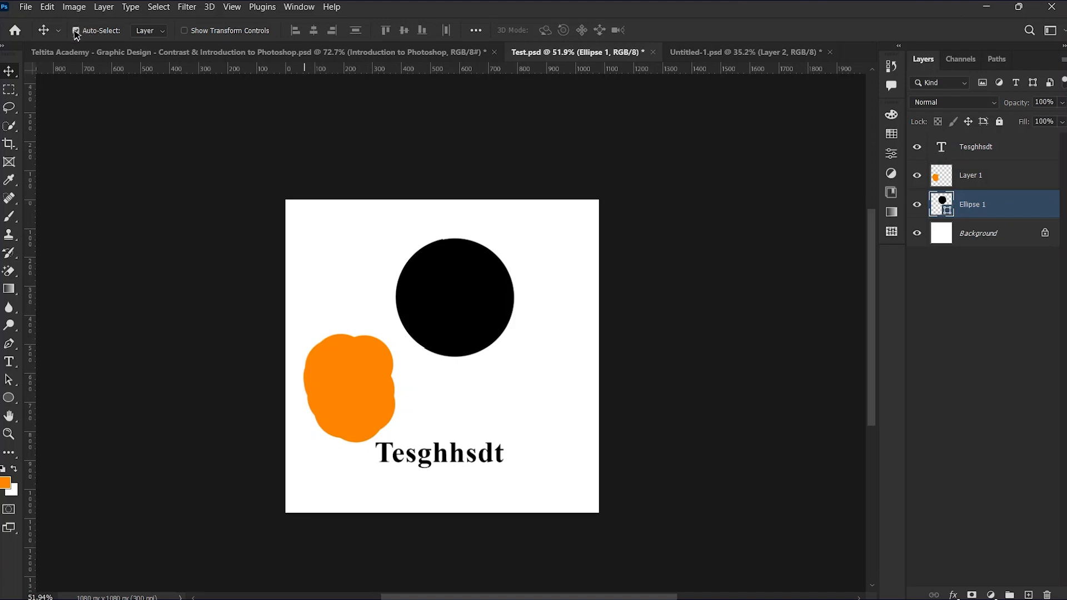
# With Auto-Select on, move the black circle to the upper right, the text right and up, and the orange blob behind the text
pyautogui.moveTo(453, 317); pyautogui.dragTo(543, 306)
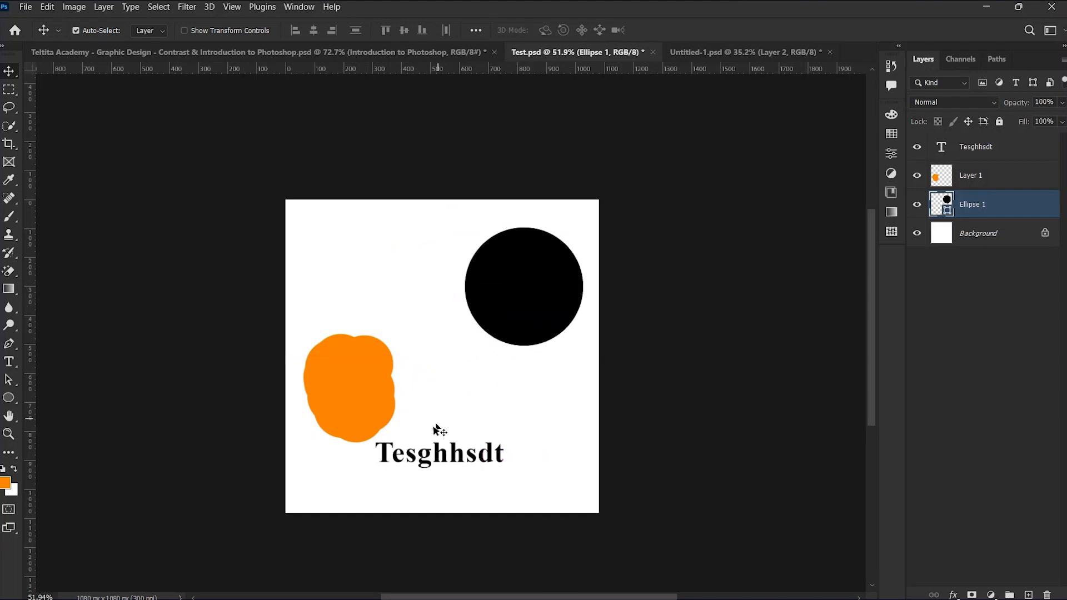
pyautogui.moveTo(439, 430); pyautogui.dragTo(501, 398)
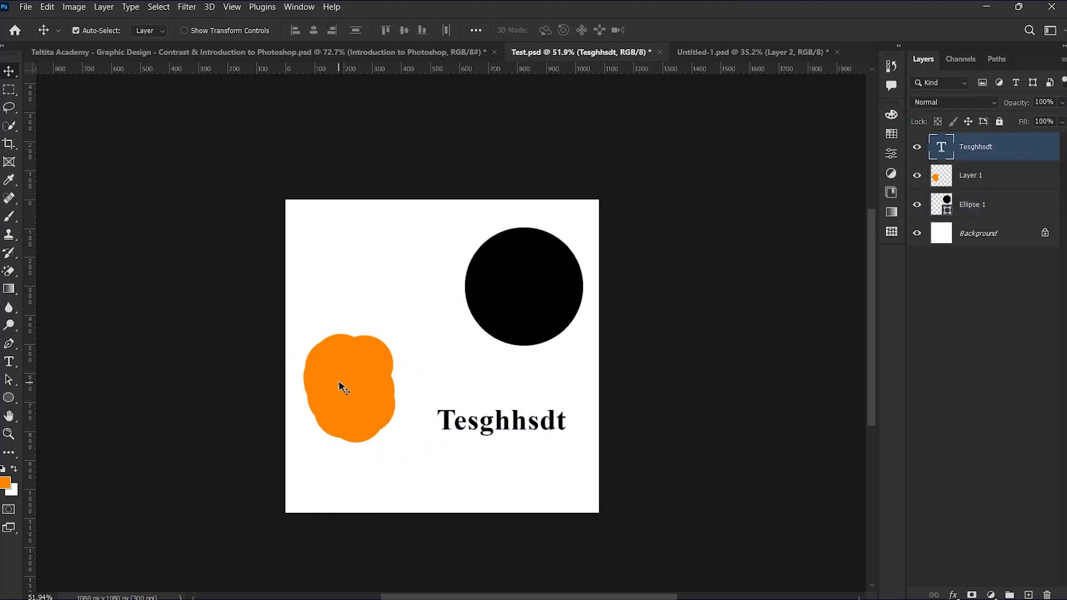
pyautogui.moveTo(341, 387); pyautogui.dragTo(449, 408)
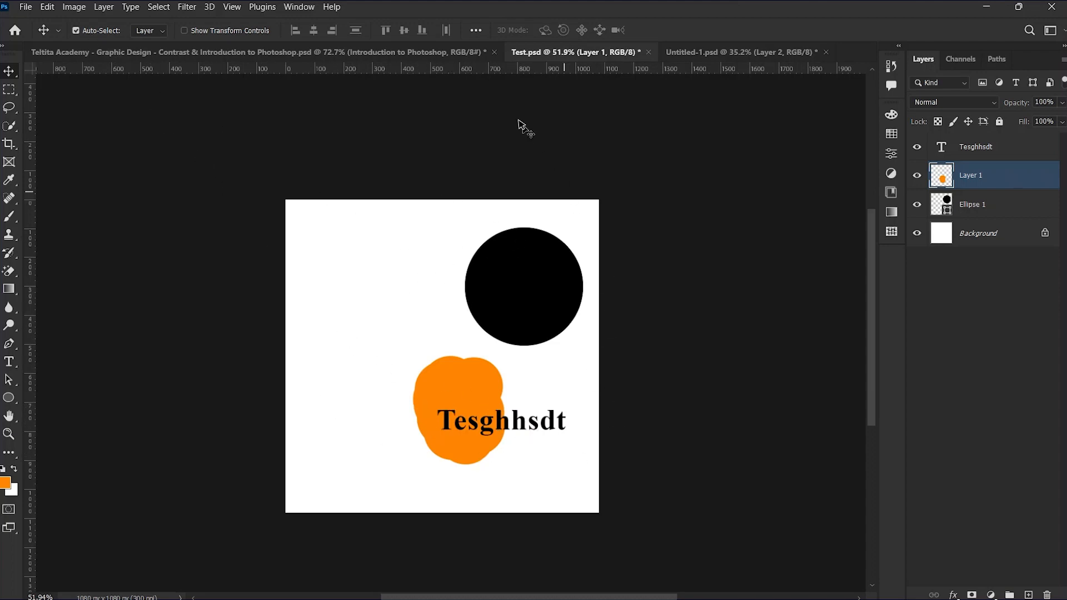
# In the Introduction to Photoshop design, shift the Ps logo slightly left using Auto-Select and select the Gradient Fill 1 layer
pyautogui.click(286, 51)
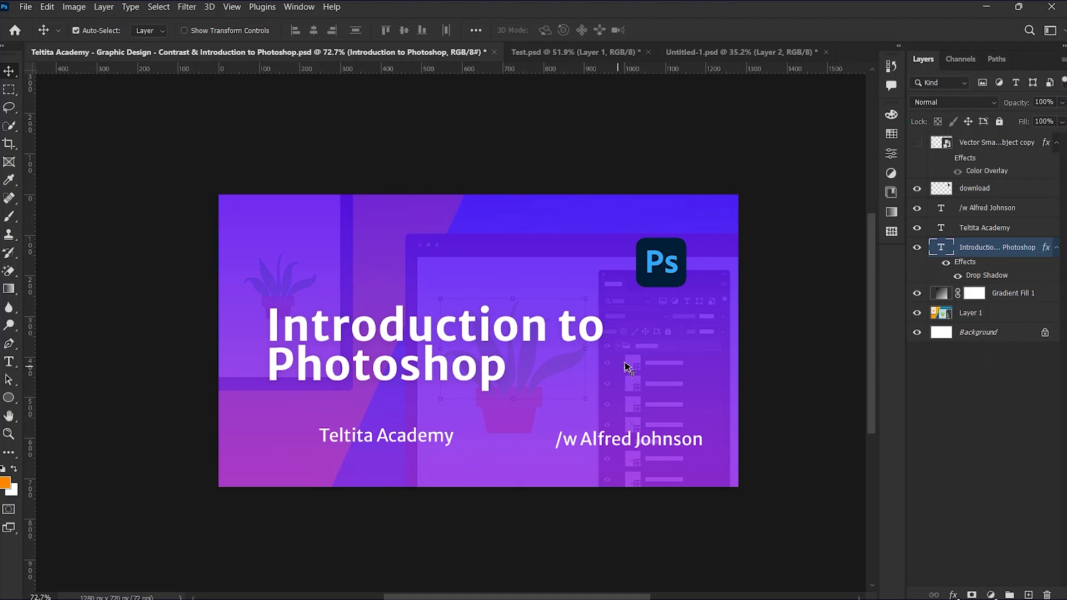
pyautogui.click(489, 249)
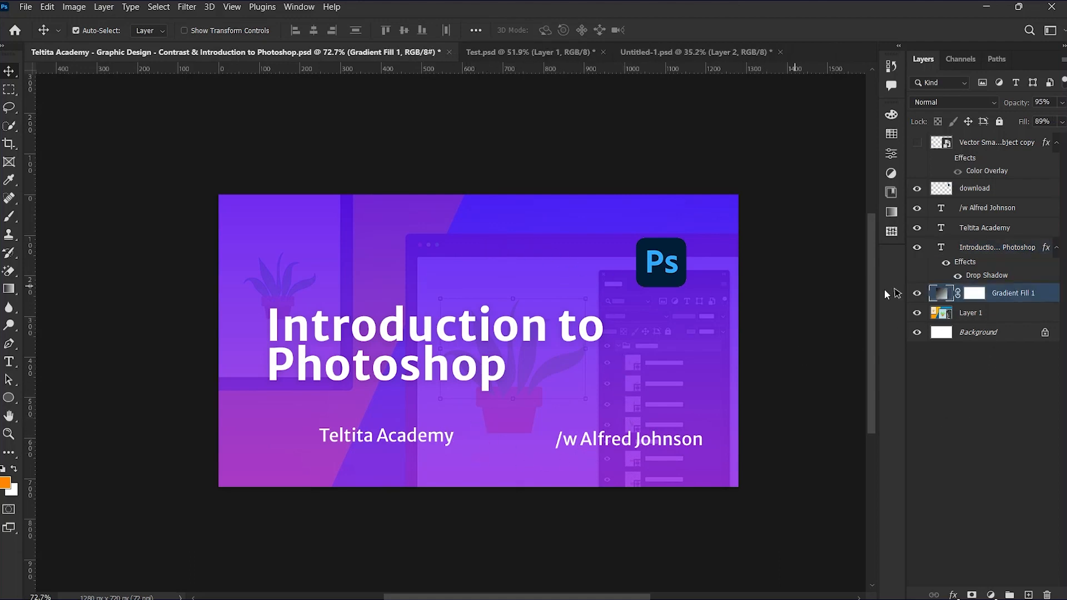
pyautogui.moveTo(451, 233); pyautogui.dragTo(469, 261)
pyautogui.click(664, 271)
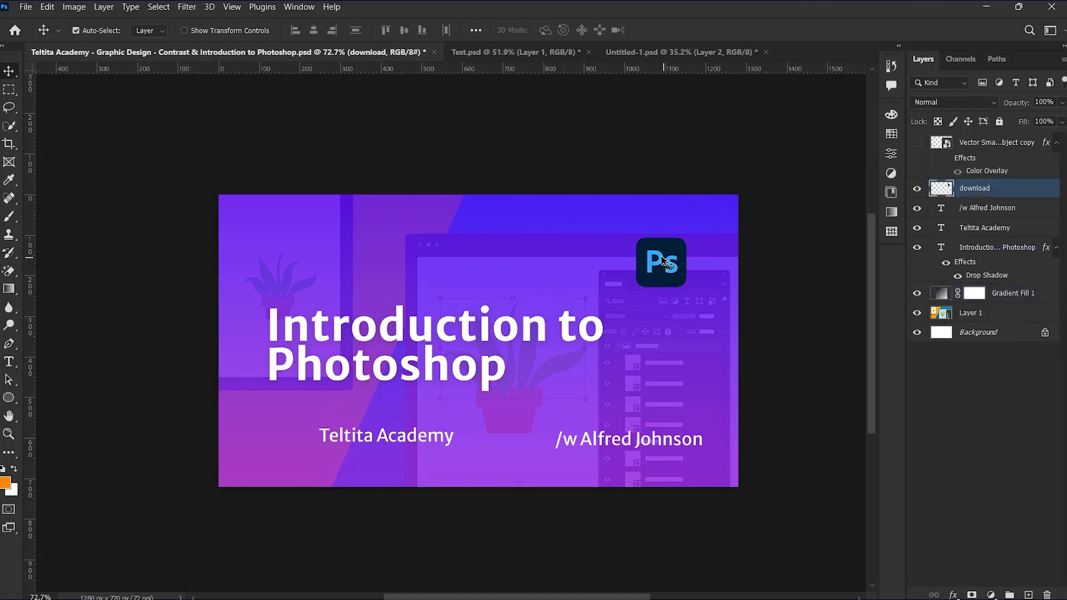
pyautogui.moveTo(667, 260); pyautogui.dragTo(652, 261)
pyautogui.click(529, 412)
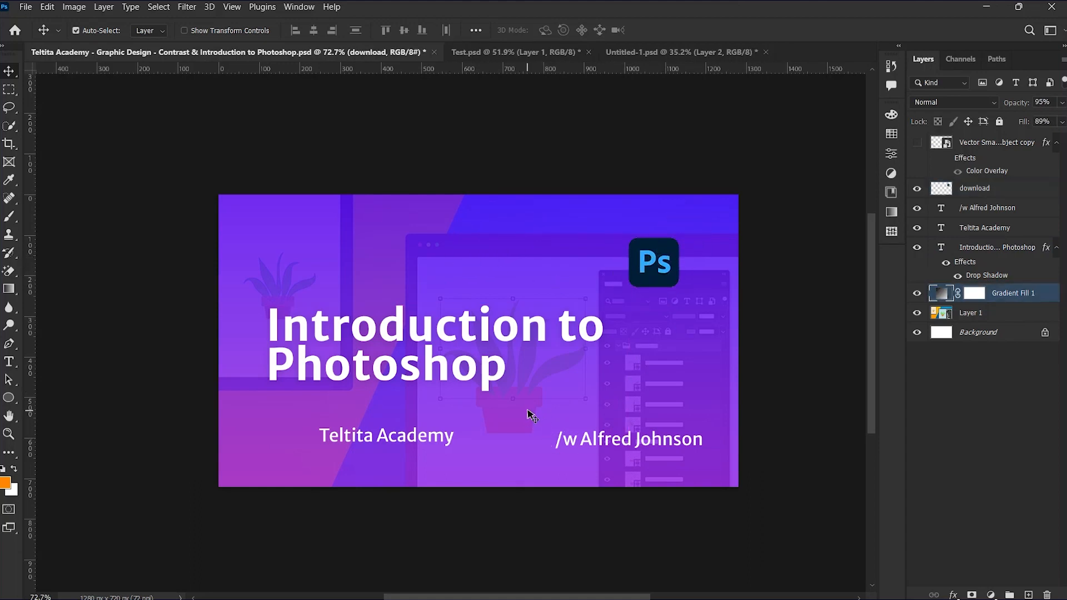
# Turn off Auto-Select, nudge the Layer 1 background picture slightly up, and scale it up slightly from its upper-right corner
pyautogui.click(100, 33)
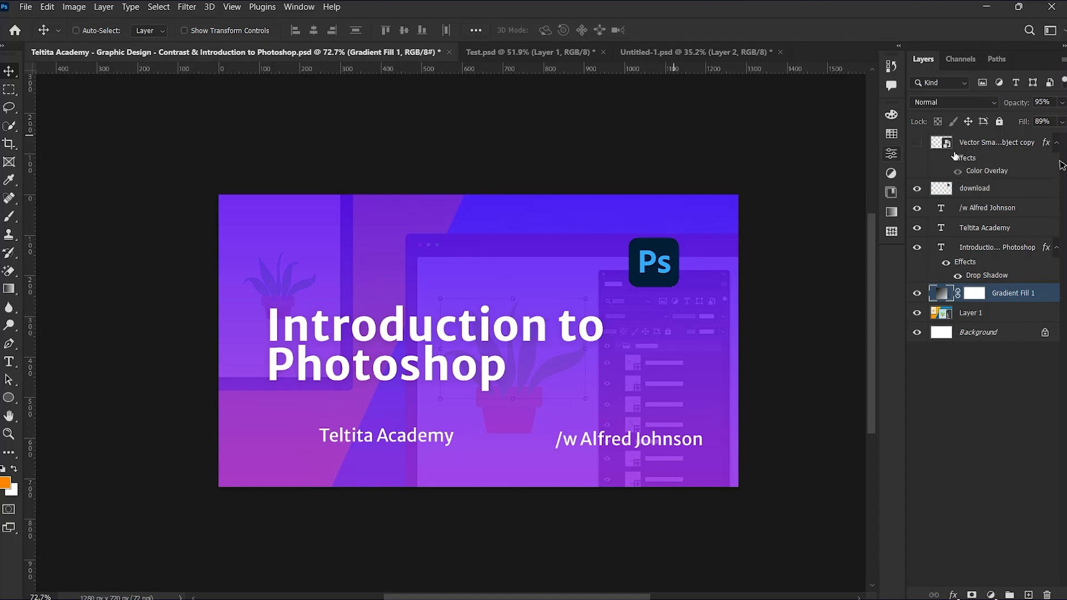
pyautogui.click(997, 321)
pyautogui.moveTo(636, 315)
pyautogui.mouseDown()
pyautogui.moveTo(529, 276)
pyautogui.moveTo(592, 311)
pyautogui.moveTo(657, 295)
pyautogui.moveTo(639, 306)
pyautogui.mouseUp()
pyautogui.hotkey('ctrl', 't')
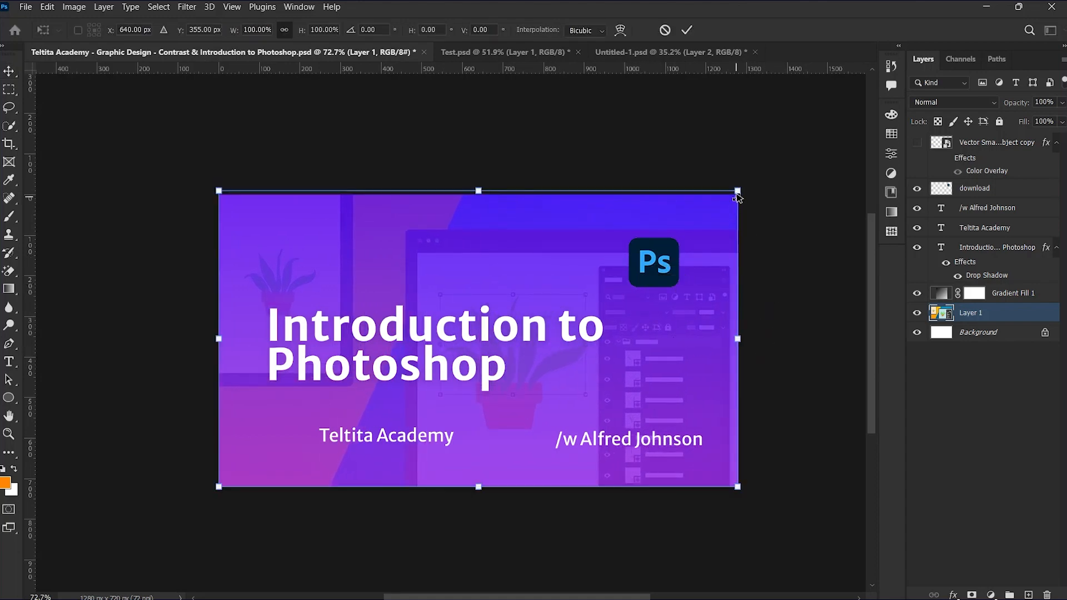
pyautogui.moveTo(737, 194); pyautogui.dragTo(744, 188)
pyautogui.press('Return')
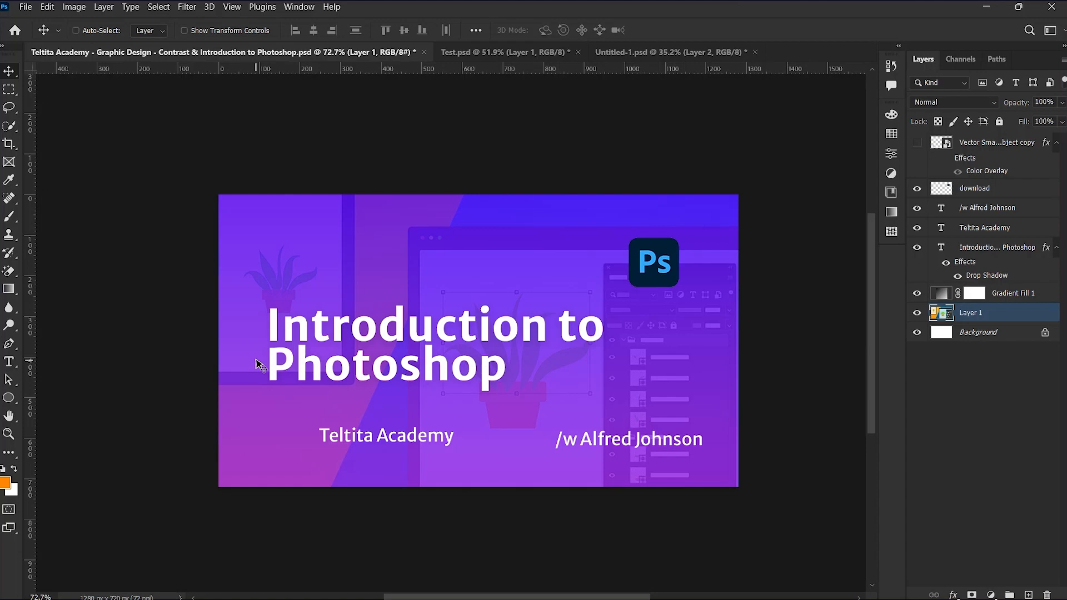
# In Test.psd, turn on Auto-Select and move the text to the upper left, the orange blob beneath it, and the black circle down
pyautogui.click(517, 53)
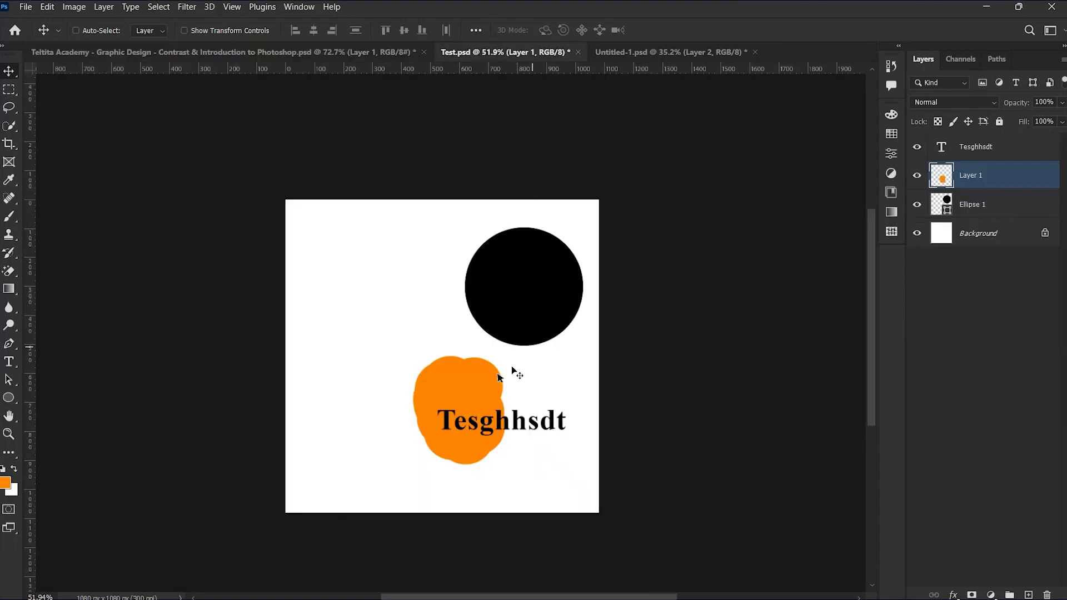
pyautogui.click(75, 30)
pyautogui.moveTo(510, 431); pyautogui.dragTo(403, 295)
pyautogui.moveTo(464, 422); pyautogui.dragTo(407, 431)
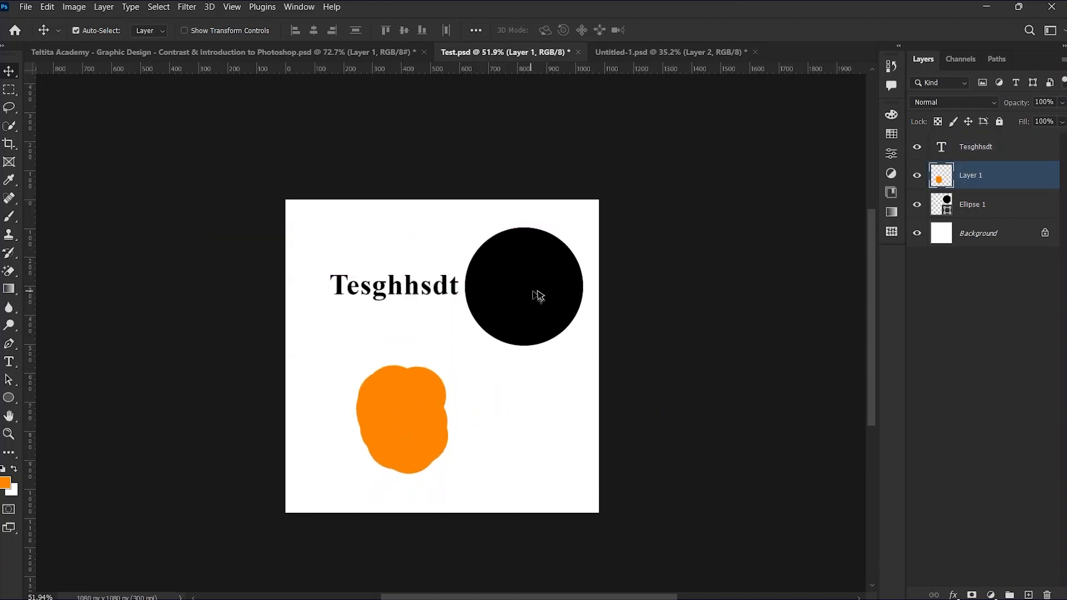
pyautogui.moveTo(507, 256); pyautogui.dragTo(508, 345)
pyautogui.moveTo(428, 377); pyautogui.dragTo(422, 301)
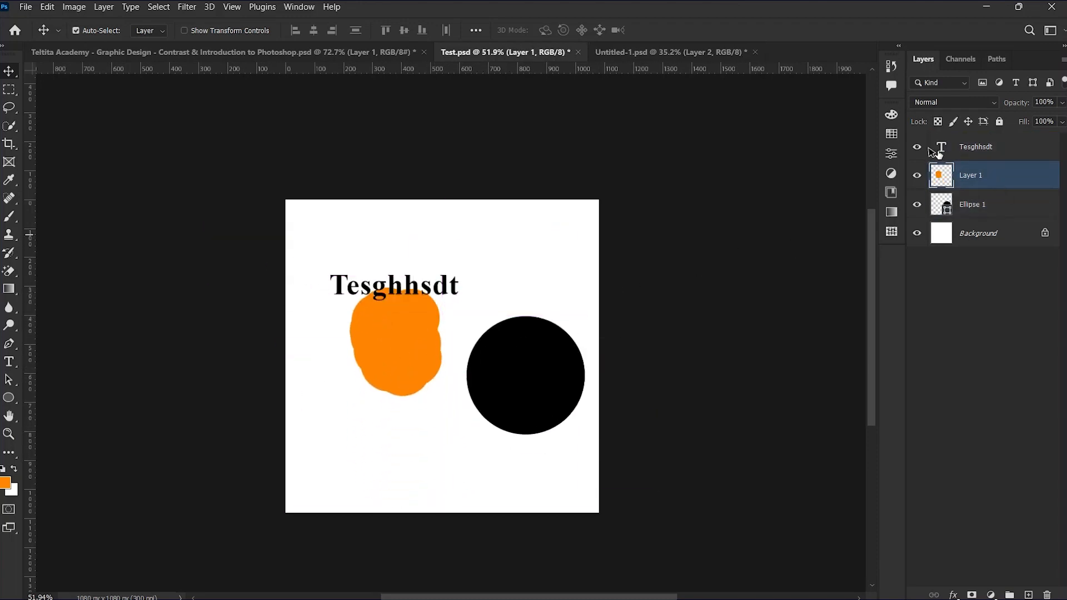
# Turn off Auto-Select and move the Layer 1 orange blob down and right so it overlaps the black circle's left edge
pyautogui.click(76, 30)
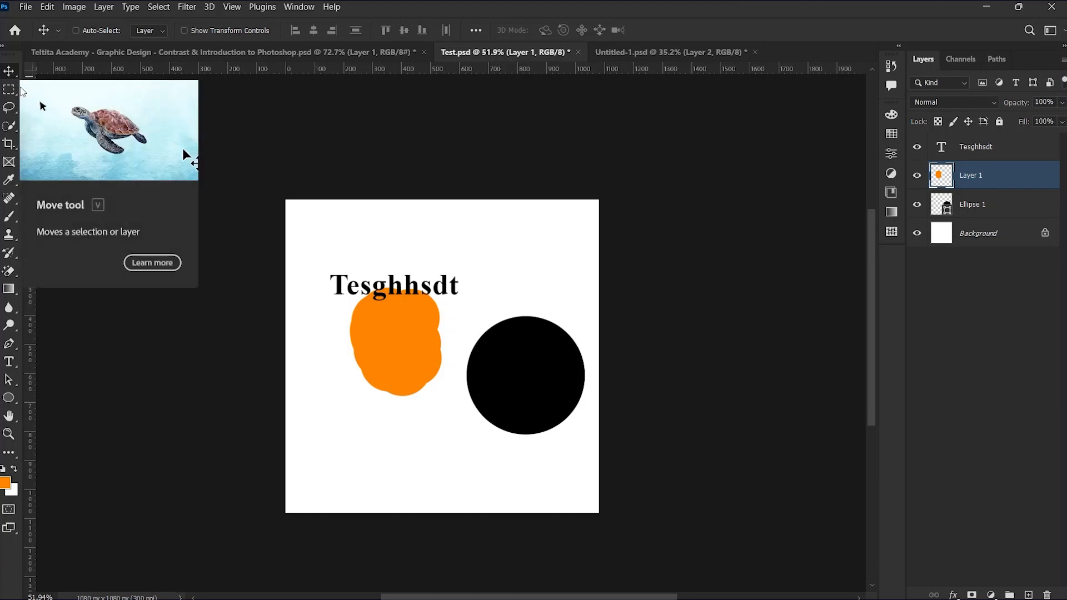
pyautogui.moveTo(543, 386); pyautogui.dragTo(577, 440)
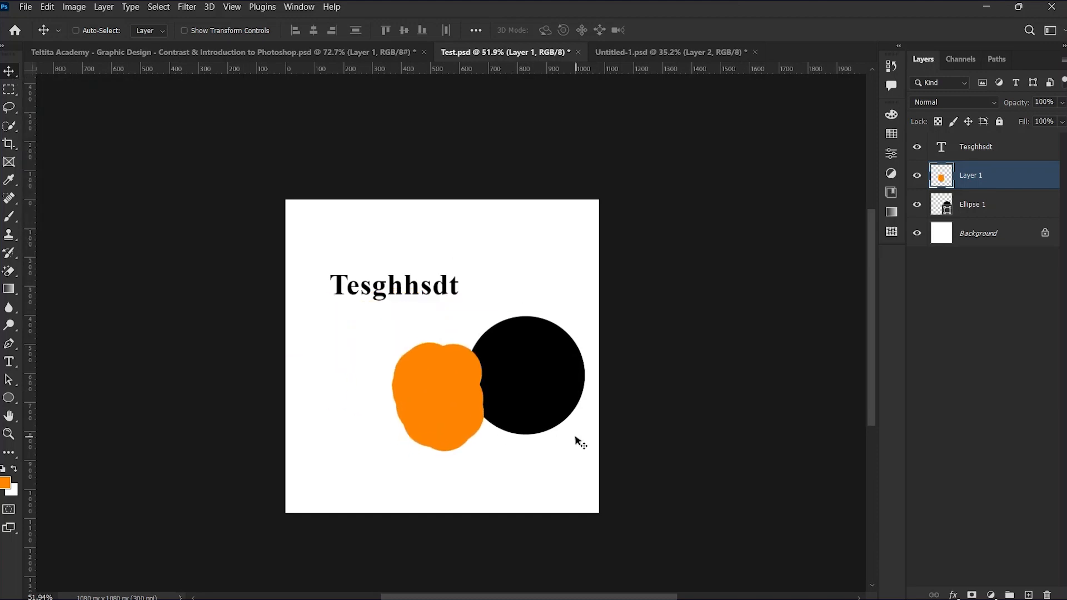
pyautogui.click(9, 107)
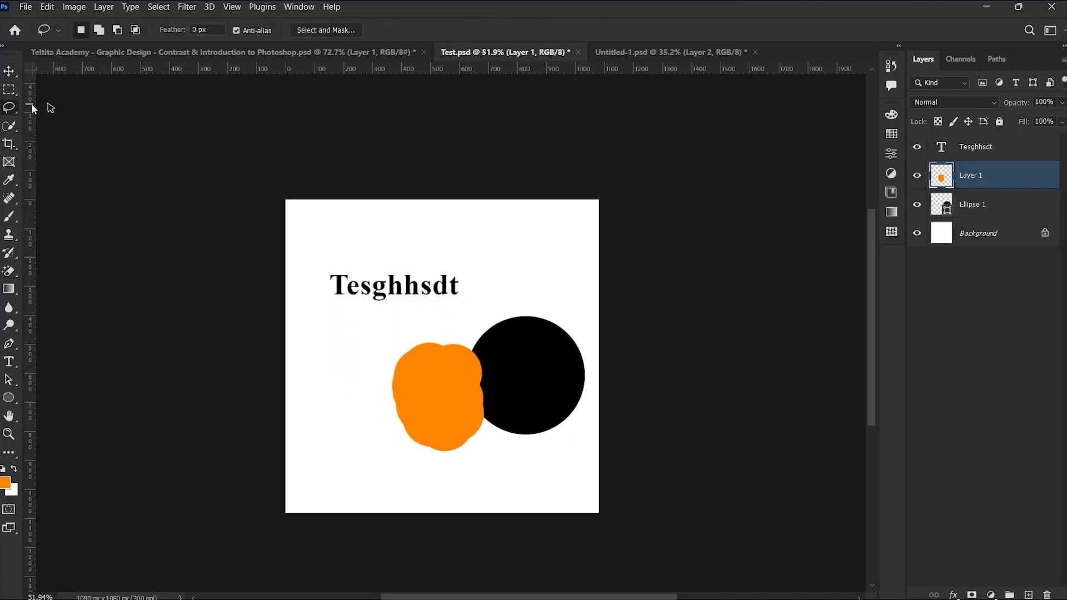
pyautogui.click(9, 70)
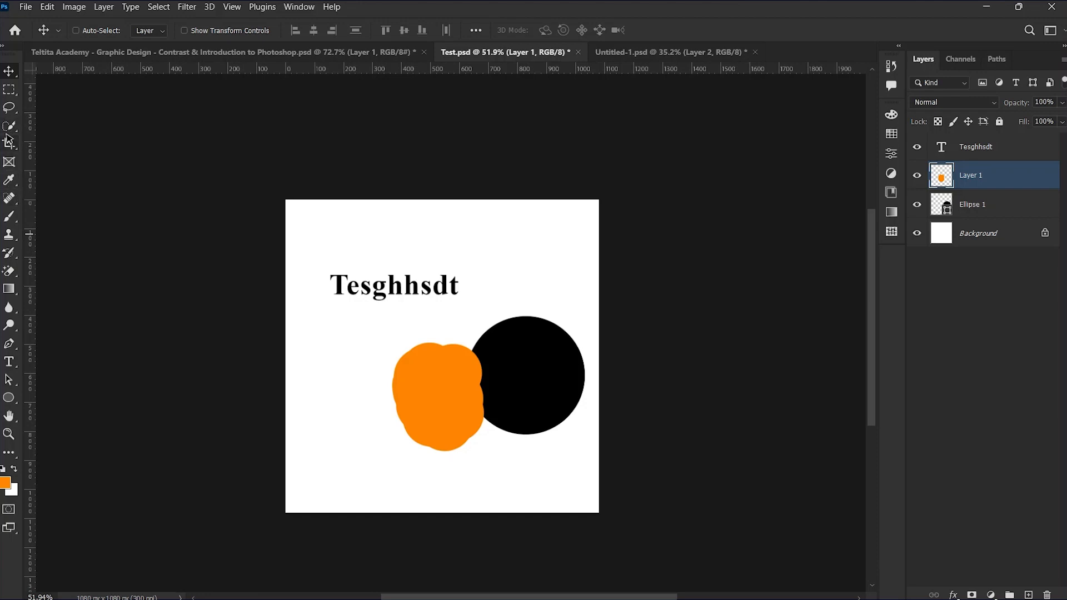
# Paint a second orange blob beside the first on Layer 1 with a 200 px brush, and move both together down and right
pyautogui.click(9, 217)
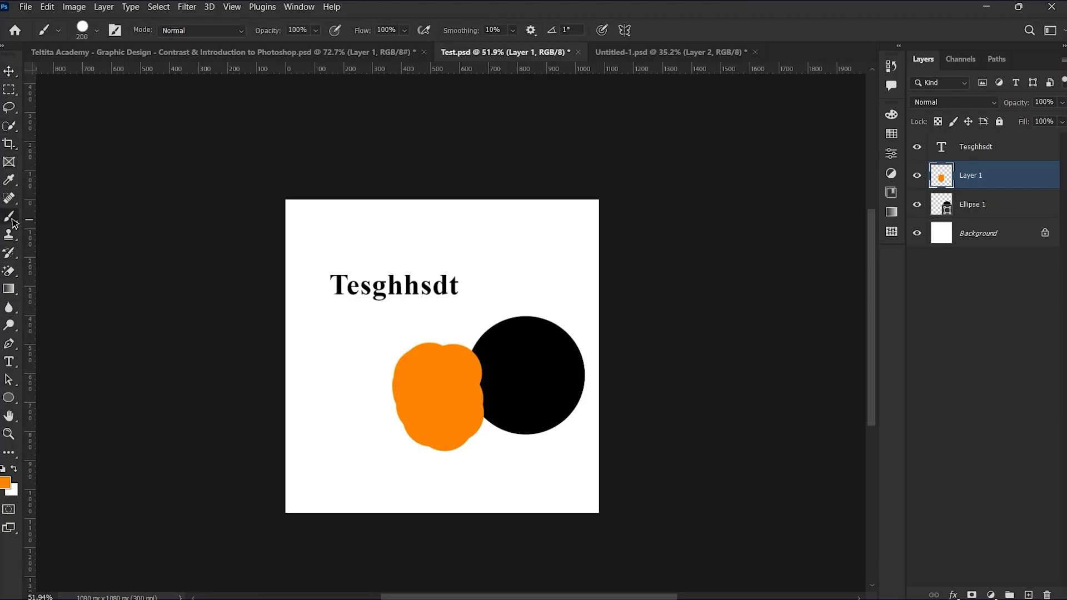
pyautogui.moveTo(340, 341)
pyautogui.mouseDown()
pyautogui.moveTo(327, 348)
pyautogui.moveTo(336, 407)
pyautogui.mouseUp()
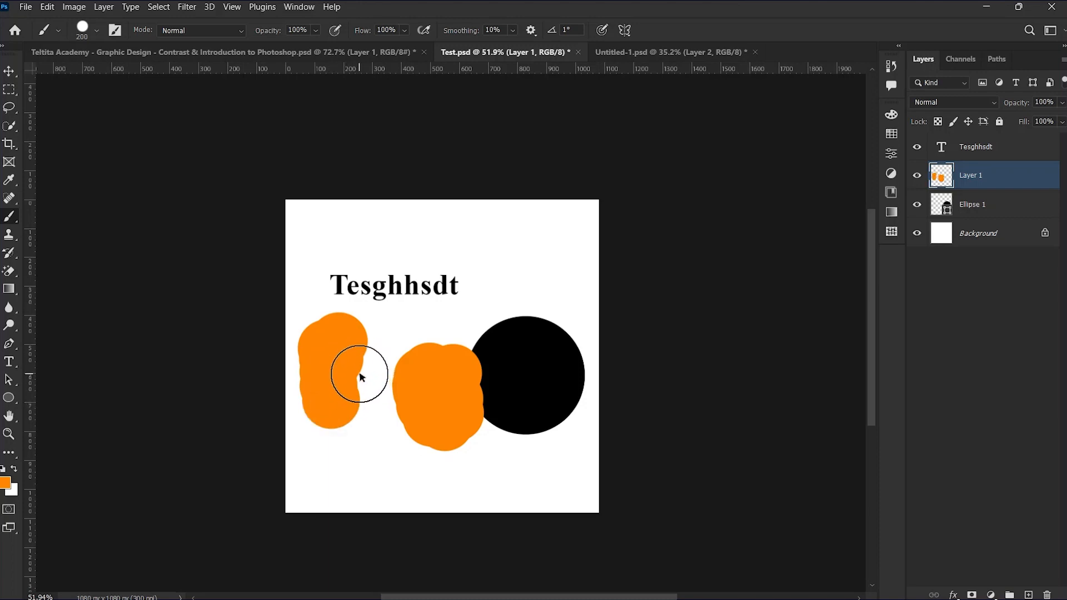
pyautogui.press('v')
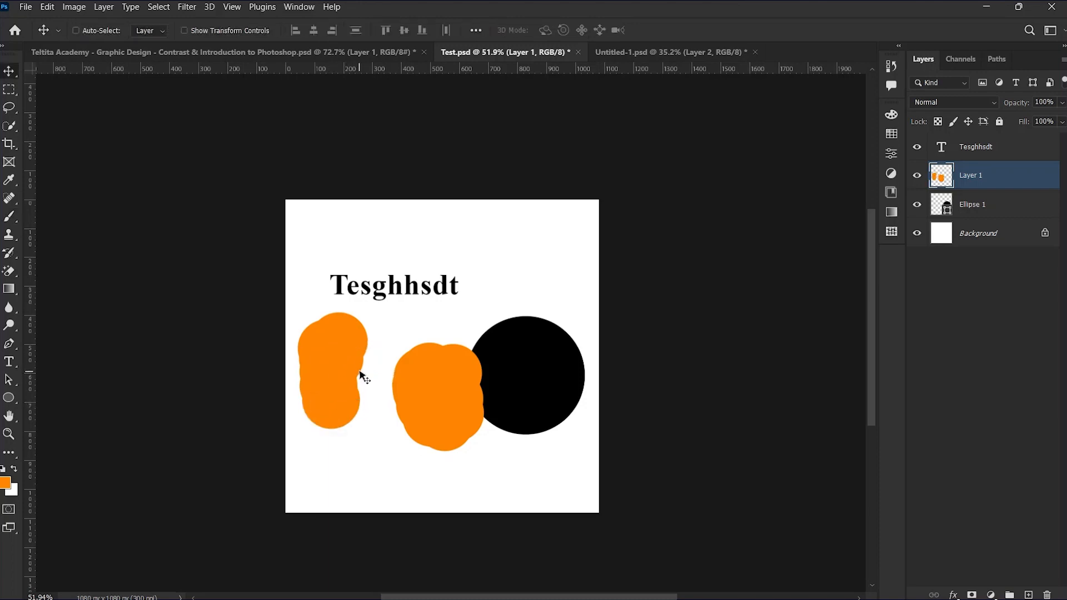
pyautogui.moveTo(337, 362); pyautogui.dragTo(380, 406)
# Move the text about 54 px right and 74 px down, the black circle up and left over its end, and the orange blobs up
pyautogui.moveTo(476, 274); pyautogui.dragTo(492, 295)
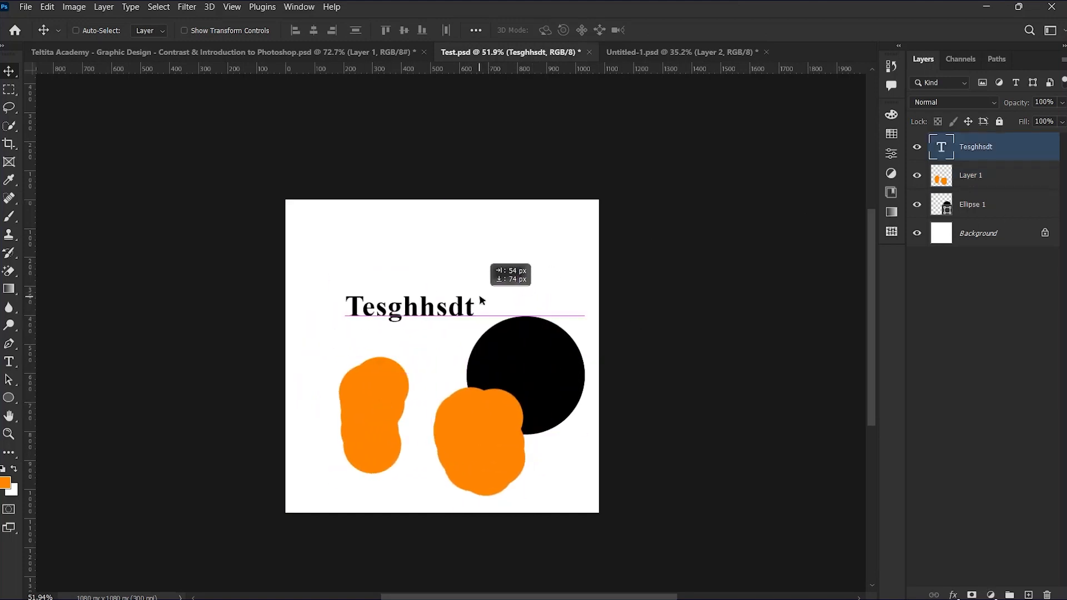
pyautogui.click(978, 211)
pyautogui.moveTo(536, 325); pyautogui.dragTo(485, 290)
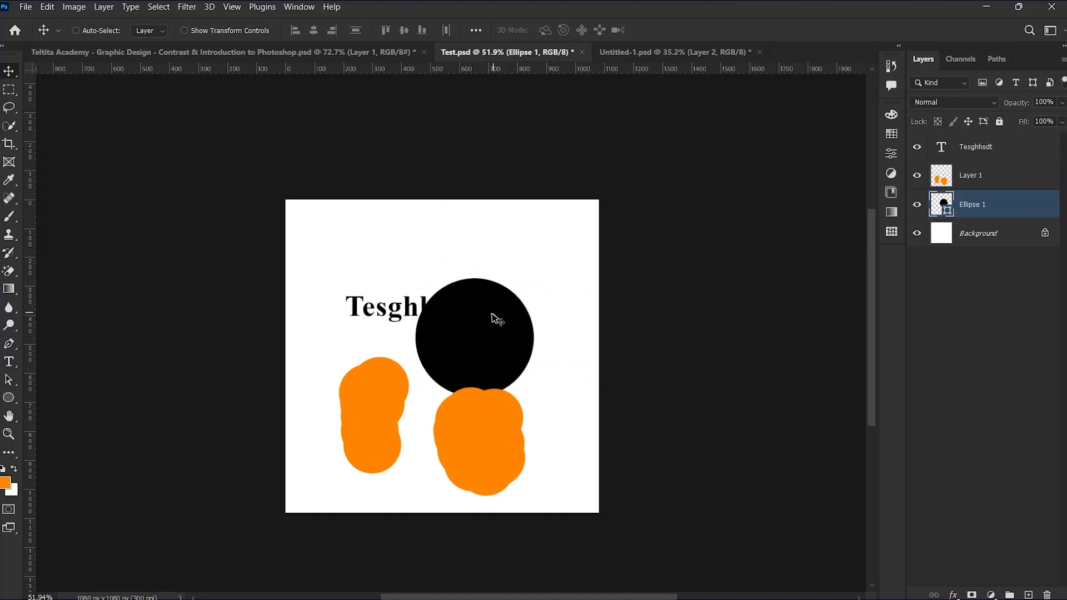
pyautogui.moveTo(495, 317); pyautogui.dragTo(488, 259)
pyautogui.moveTo(380, 433); pyautogui.dragTo(380, 363)
# Hide the Layer 1, Tesghhsdt and Ellipse 1 layers, leaving only the Background visible
pyautogui.click(922, 175)
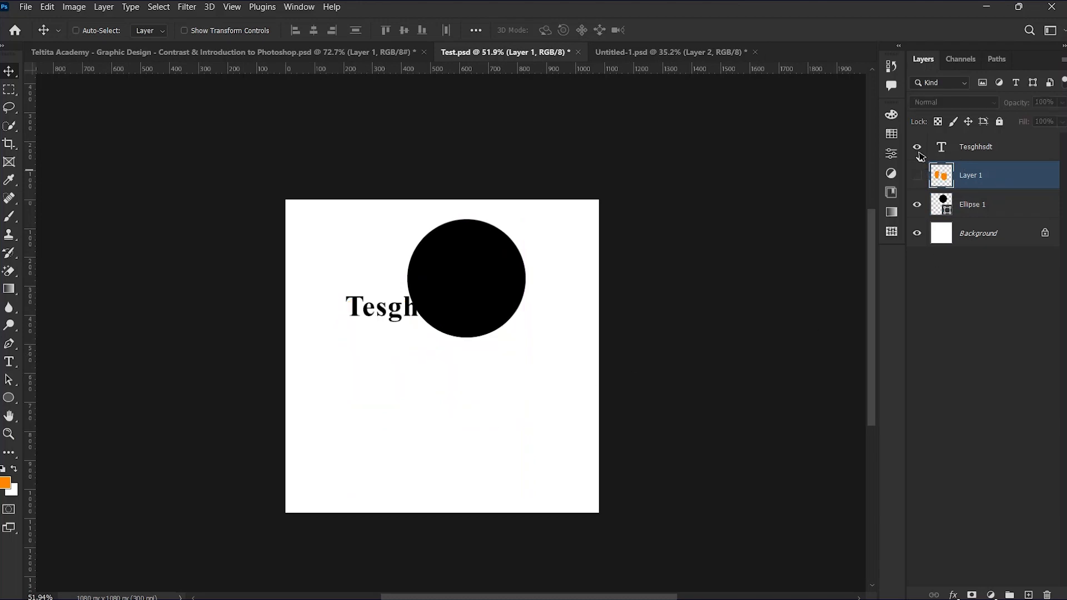
pyautogui.click(917, 148)
pyautogui.click(918, 204)
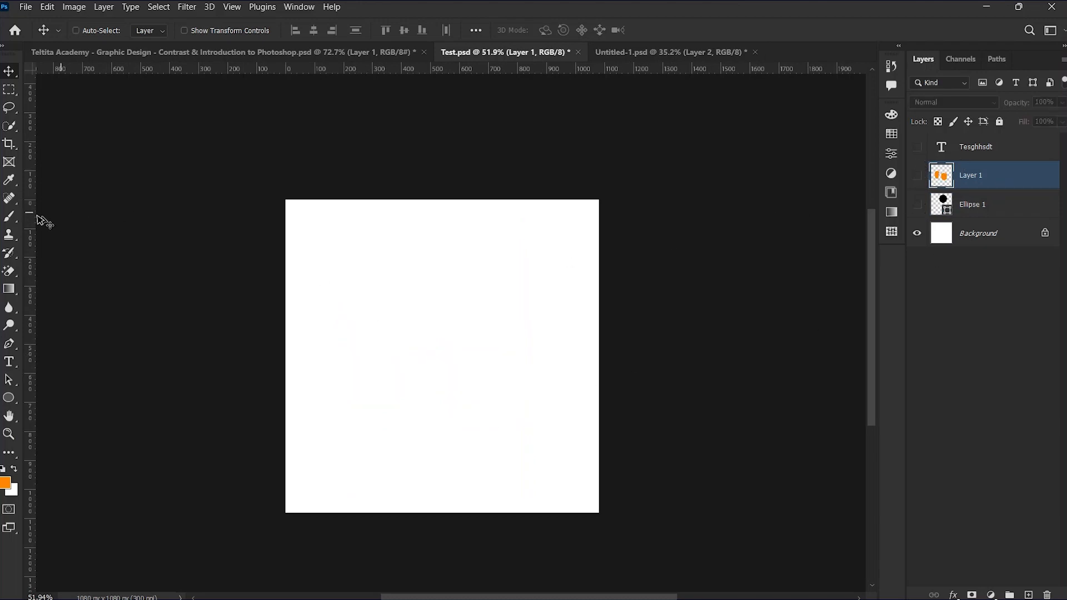
# Add a new layer above Layer 1 and paint a large filled orange shape across most of the canvas with the 200 px brush
pyautogui.click(9, 217)
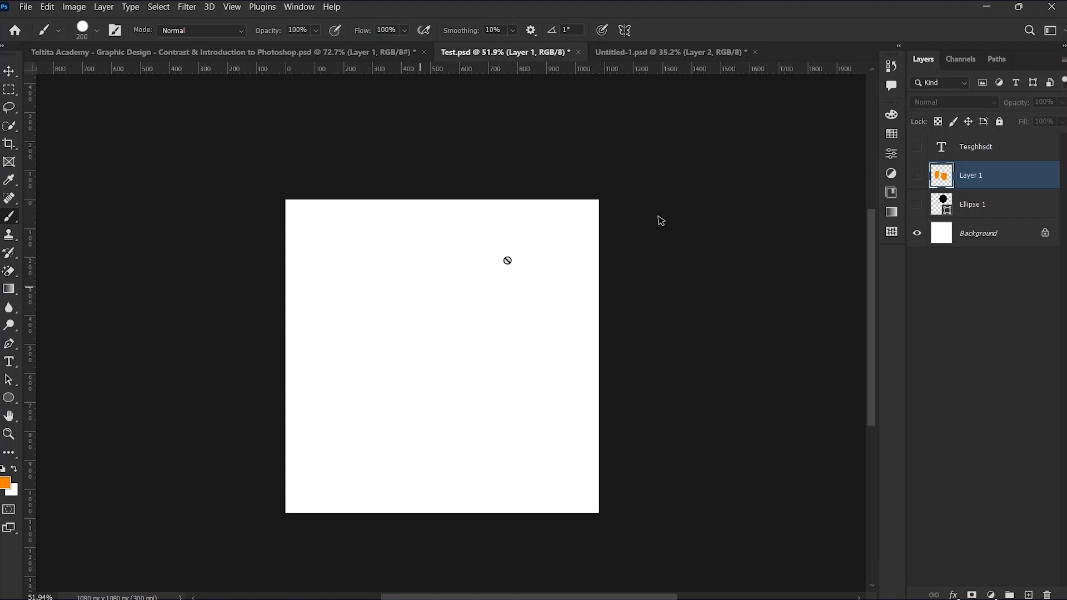
pyautogui.click(1027, 594)
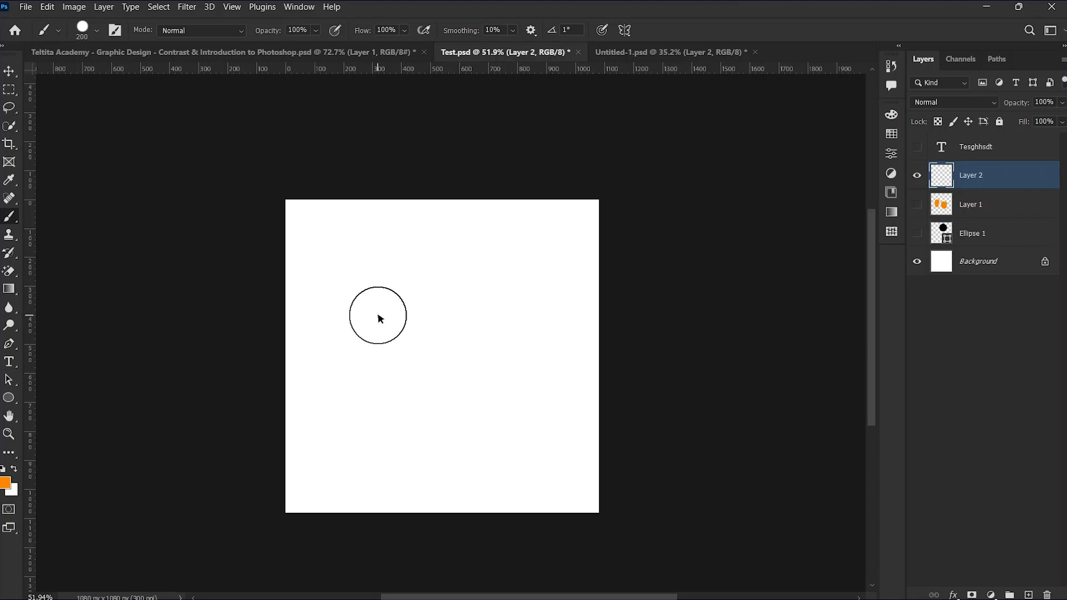
pyautogui.moveTo(472, 266); pyautogui.dragTo(404, 282)
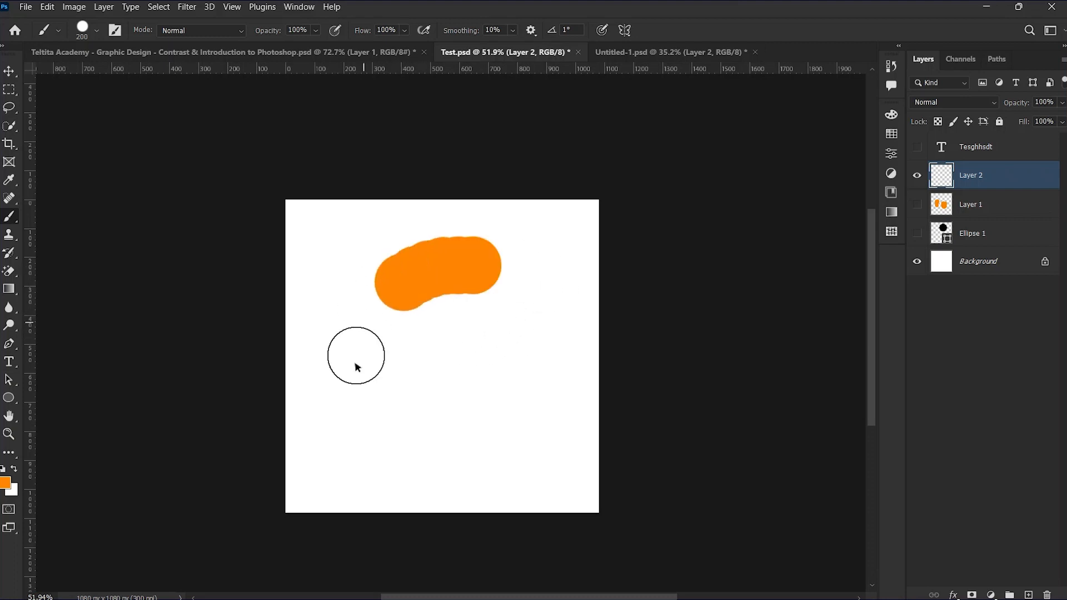
pyautogui.moveTo(357, 367)
pyautogui.mouseDown()
pyautogui.moveTo(526, 413)
pyautogui.moveTo(379, 390)
pyautogui.moveTo(481, 309)
pyautogui.moveTo(442, 315)
pyautogui.moveTo(417, 353)
pyautogui.moveTo(450, 377)
pyautogui.moveTo(418, 292)
pyautogui.moveTo(444, 250)
pyautogui.moveTo(544, 317)
pyautogui.moveTo(541, 300)
pyautogui.moveTo(504, 413)
pyautogui.moveTo(381, 341)
pyautogui.mouseUp()
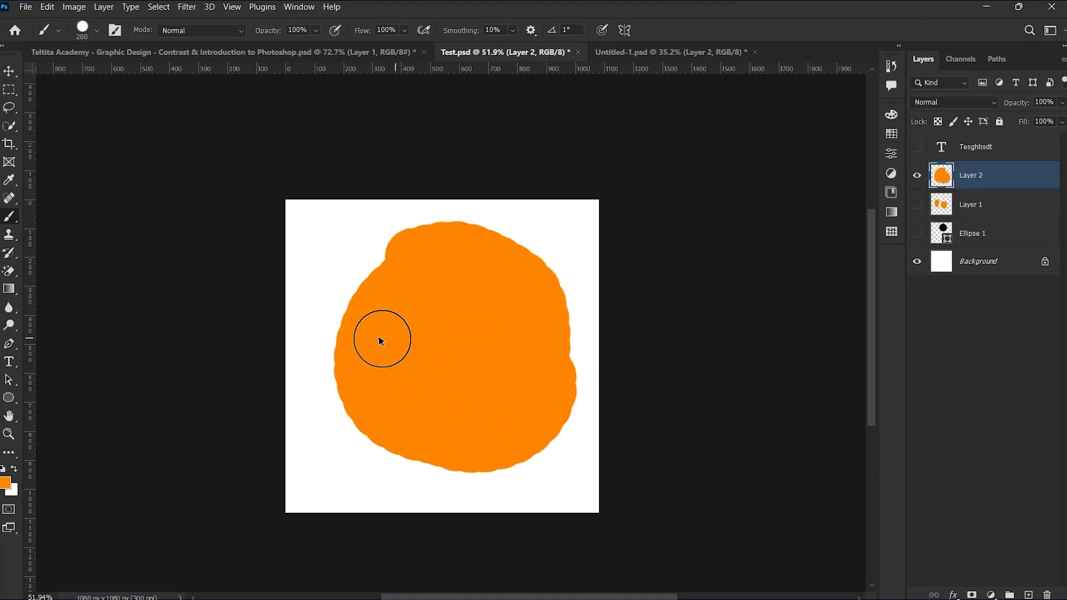
# Extend the left side of the orange shape on Layer 2, and add a new layer above it with a tan foreground colour
pyautogui.moveTo(417, 262)
pyautogui.mouseDown()
pyautogui.moveTo(372, 296)
pyautogui.moveTo(355, 378)
pyautogui.moveTo(460, 438)
pyautogui.mouseUp()
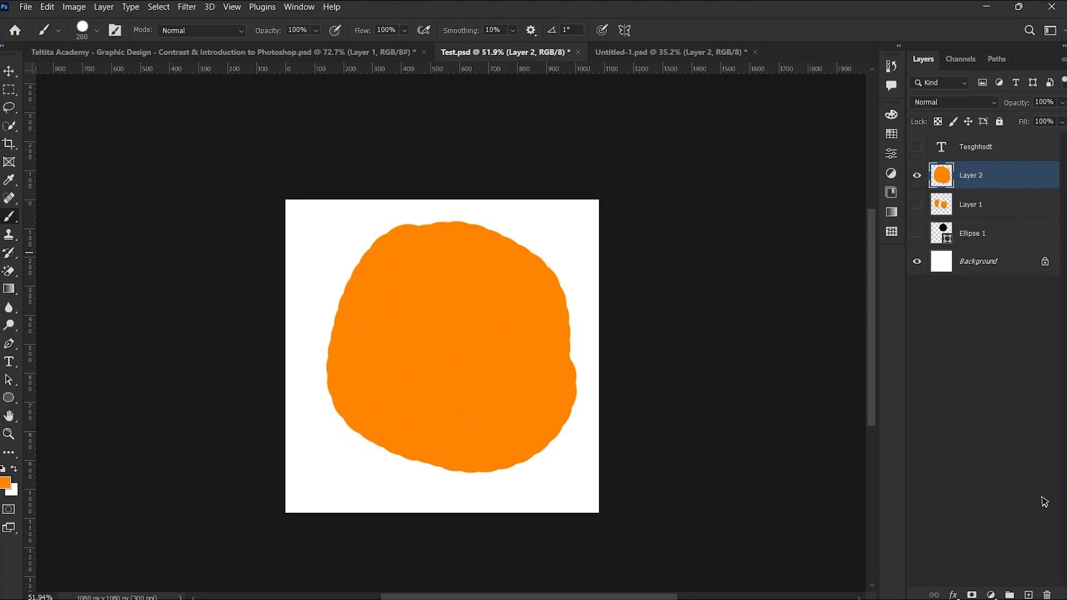
pyautogui.click(1029, 595)
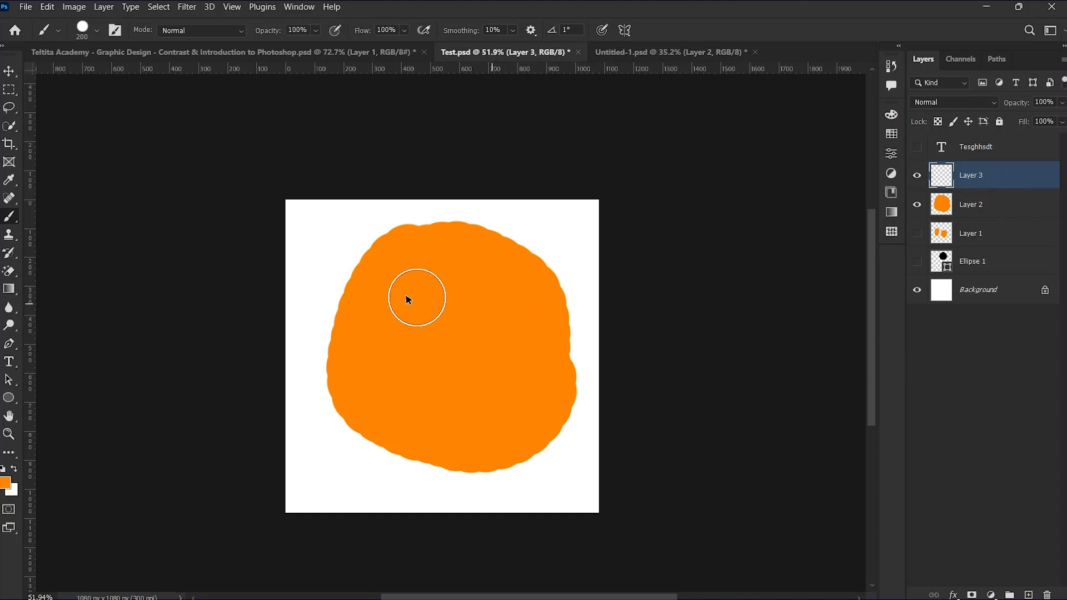
pyautogui.click(5, 483)
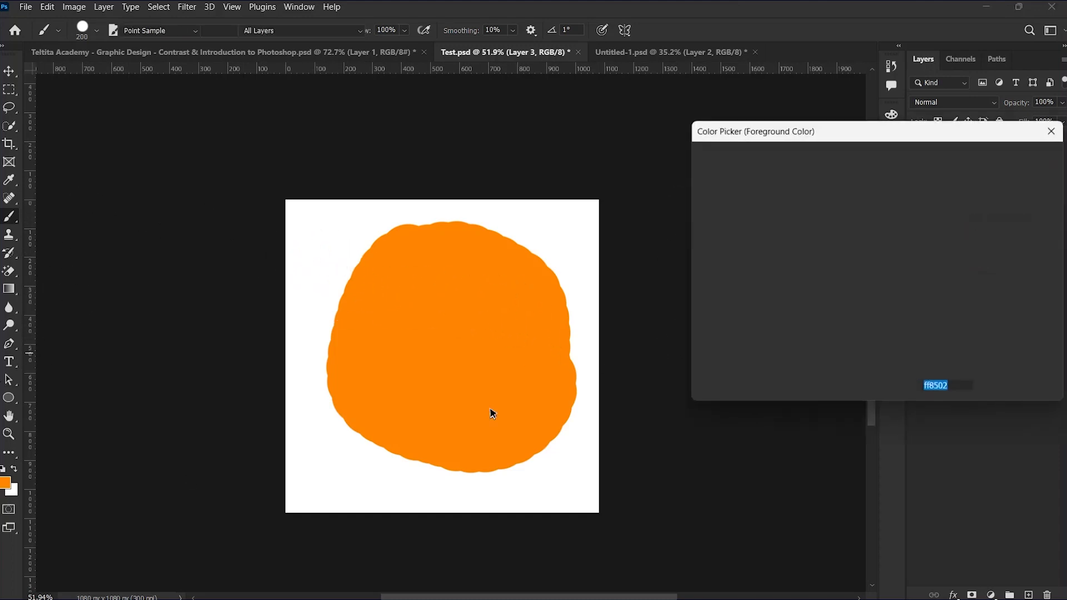
pyautogui.click(725, 312)
pyautogui.moveTo(724, 312); pyautogui.dragTo(753, 225)
pyautogui.click(1004, 161)
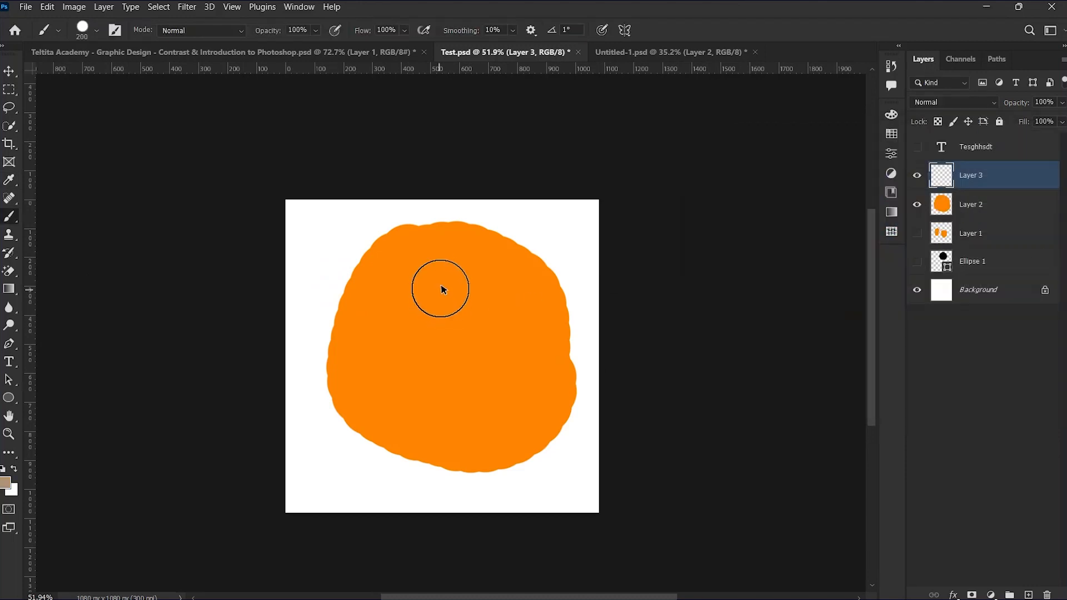
# Paint broad tan strokes over the orange shape on Layer 3, and hide both Layer 3 and Layer 2
pyautogui.moveTo(443, 288)
pyautogui.mouseDown()
pyautogui.moveTo(458, 375)
pyautogui.moveTo(542, 443)
pyautogui.moveTo(436, 355)
pyautogui.moveTo(459, 281)
pyautogui.mouseUp()
pyautogui.moveTo(407, 228); pyautogui.dragTo(412, 385)
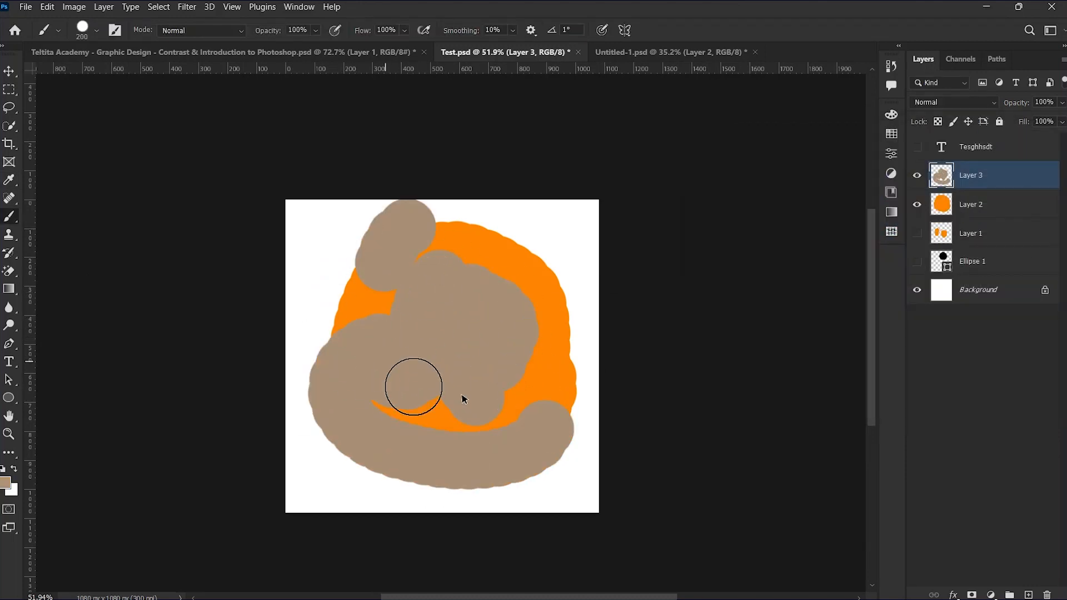
pyautogui.moveTo(494, 241); pyautogui.dragTo(442, 350)
pyautogui.click(917, 176)
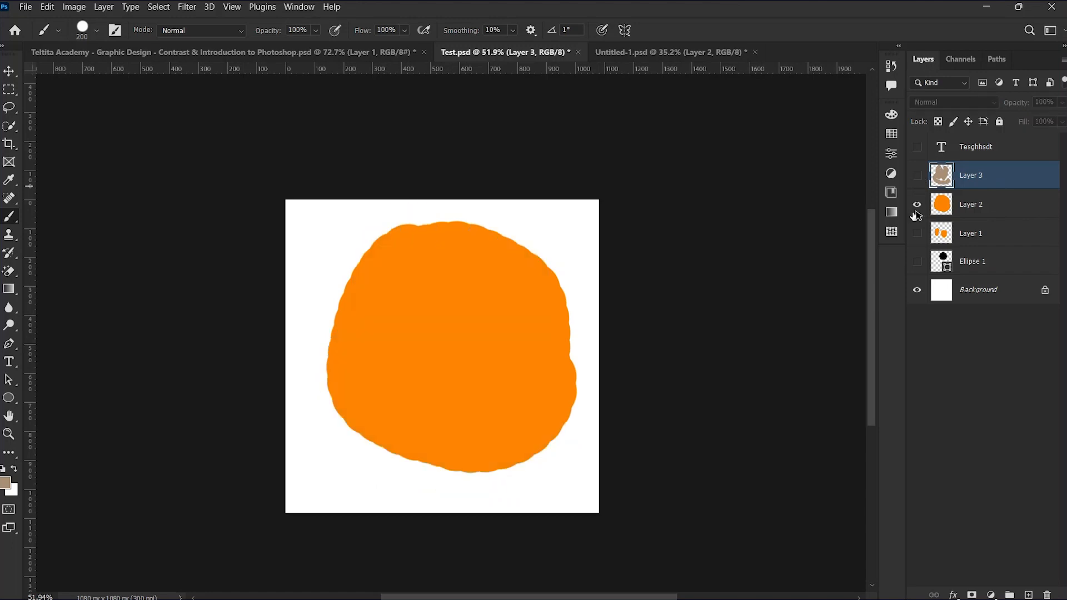
pyautogui.click(917, 205)
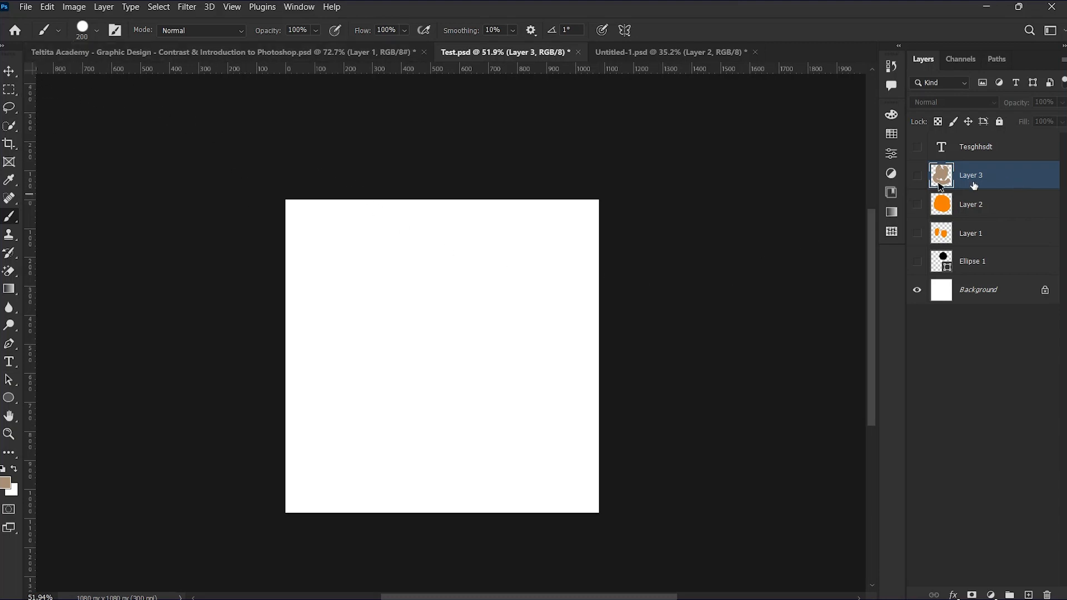
# Add a new layer above the text layer and paint a tan blob near the canvas centre with a 322 px brush
pyautogui.moveTo(974, 185); pyautogui.dragTo(54, 90)
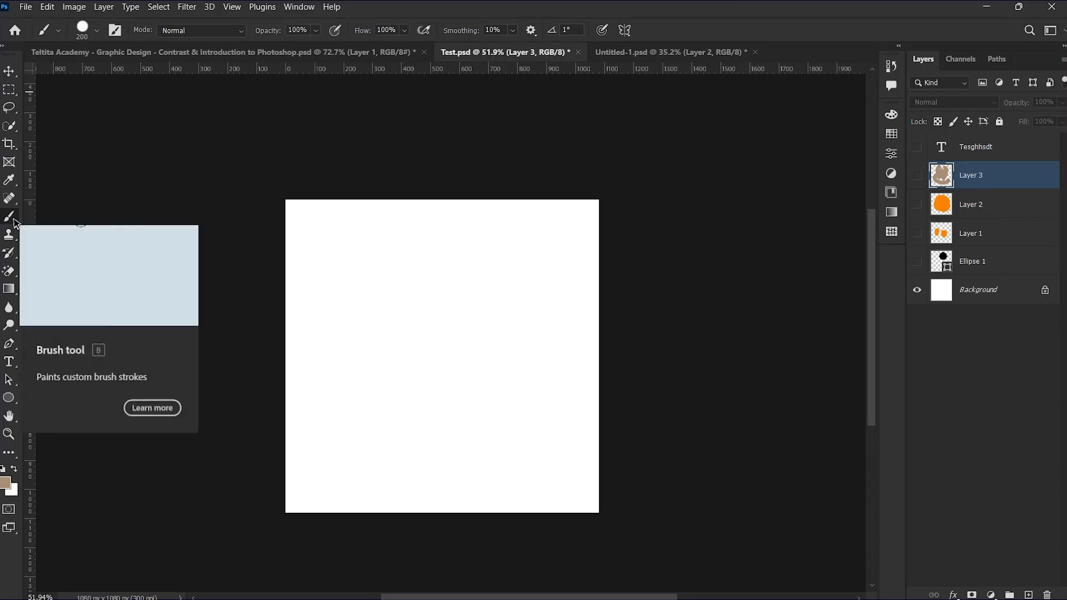
pyautogui.click(97, 30)
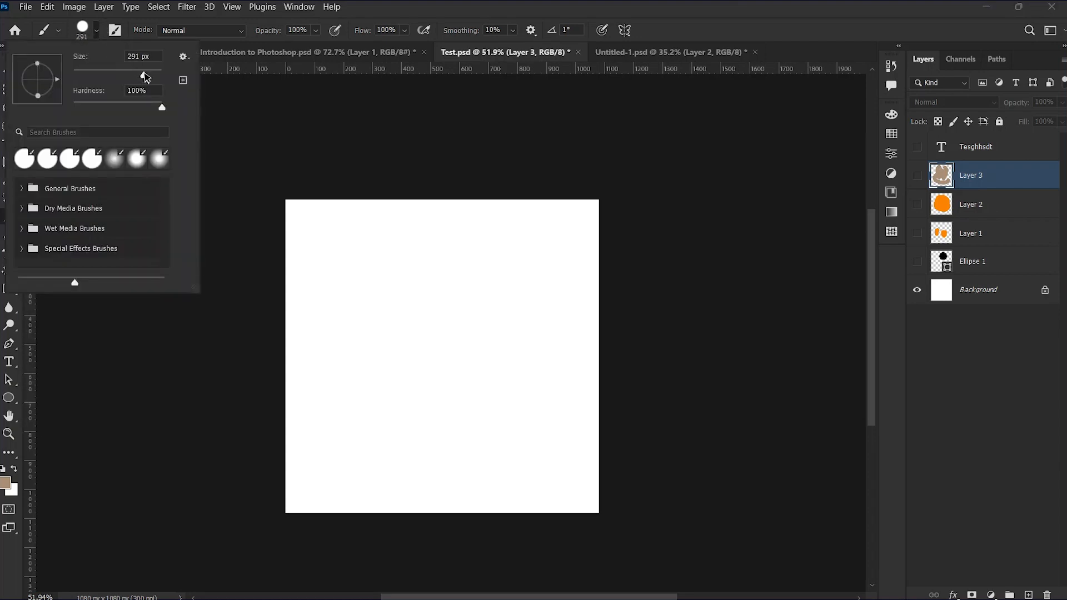
pyautogui.moveTo(146, 78); pyautogui.dragTo(148, 79)
pyautogui.click(1013, 159)
pyautogui.click(1028, 595)
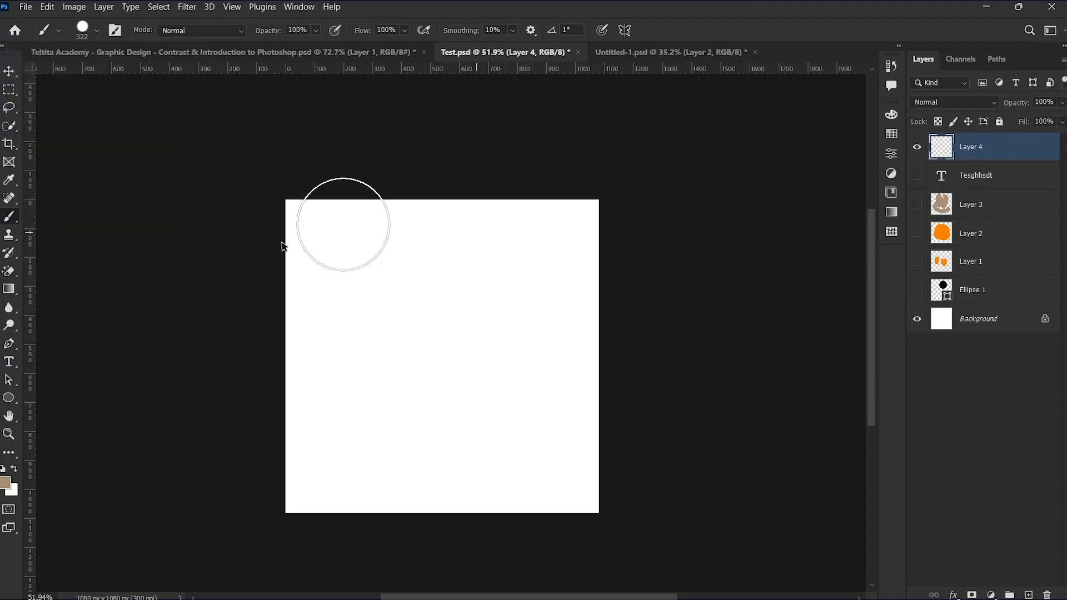
pyautogui.moveTo(440, 310); pyautogui.dragTo(422, 356)
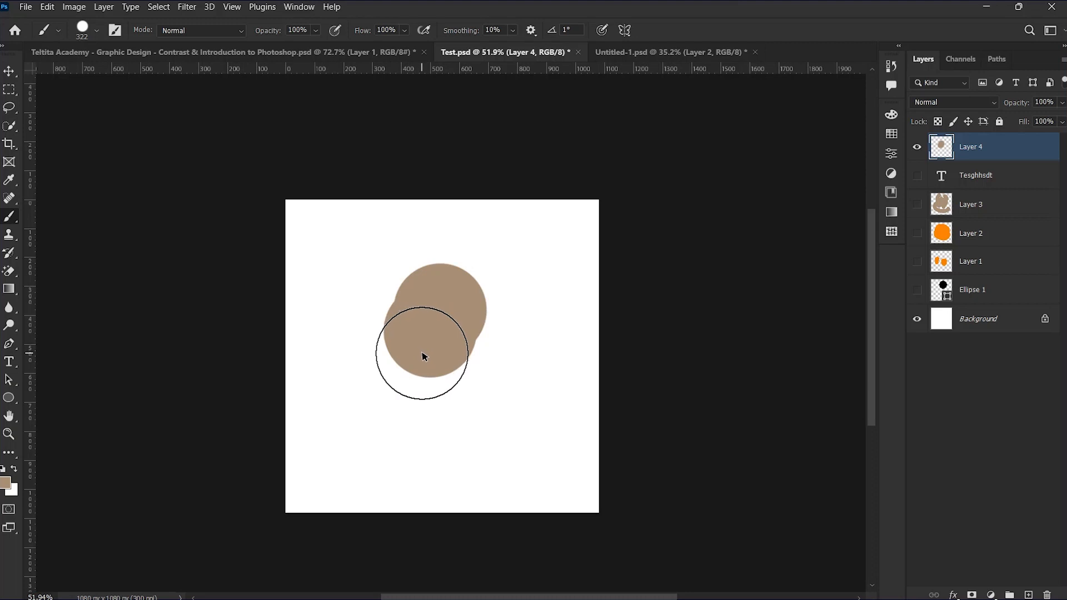
# Paint a curved tan stroke around the blob with a 45 px brush, and a thinner curve inside it with a smaller brush
pyautogui.click(99, 31)
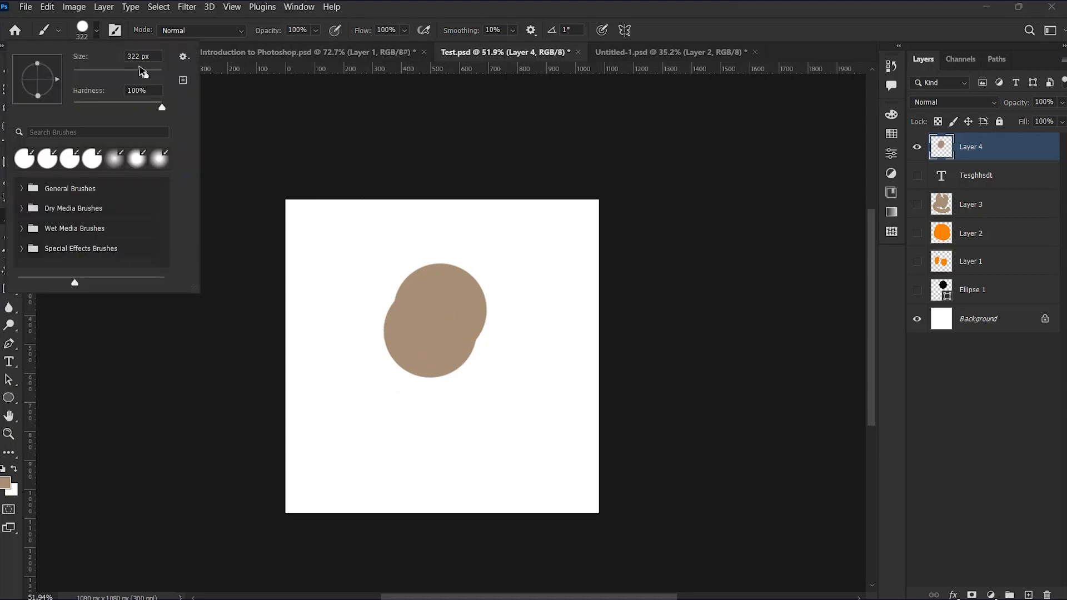
pyautogui.moveTo(143, 77); pyautogui.dragTo(92, 76)
pyautogui.moveTo(544, 294)
pyautogui.mouseDown()
pyautogui.moveTo(530, 390)
pyautogui.moveTo(481, 456)
pyautogui.moveTo(402, 458)
pyautogui.moveTo(366, 396)
pyautogui.mouseUp()
pyautogui.click(97, 31)
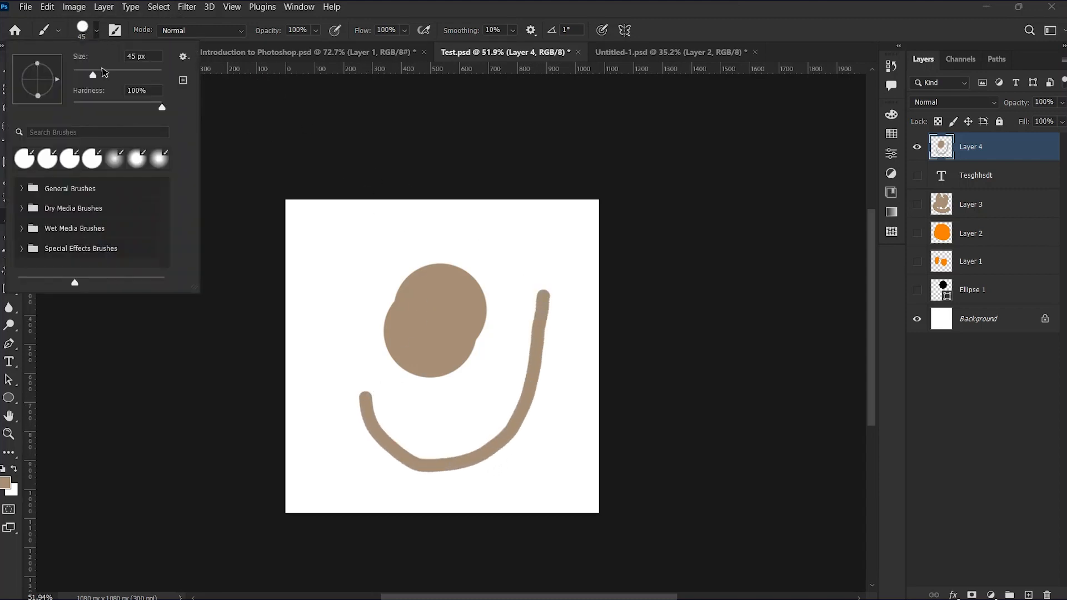
pyautogui.moveTo(90, 77); pyautogui.dragTo(78, 76)
pyautogui.moveTo(516, 280)
pyautogui.mouseDown()
pyautogui.moveTo(483, 403)
pyautogui.moveTo(427, 421)
pyautogui.moveTo(392, 409)
pyautogui.mouseUp()
# Reduce the brush to 1 px and draw hairline tan curves looping around the blob on Layer 4
pyautogui.click(96, 31)
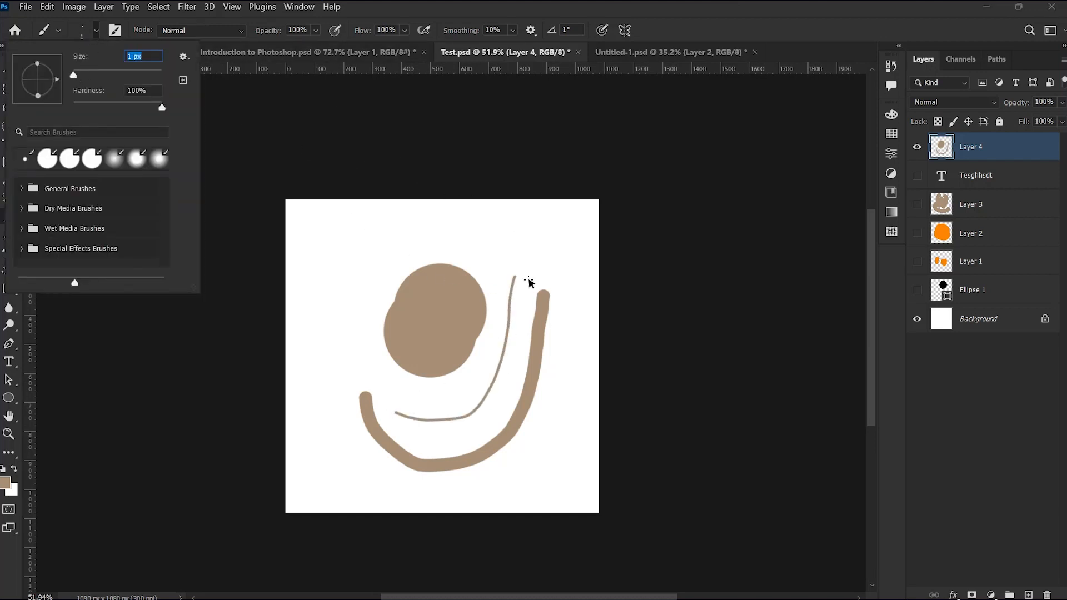
pyautogui.moveTo(528, 283); pyautogui.dragTo(502, 400)
pyautogui.moveTo(332, 346)
pyautogui.mouseDown()
pyautogui.moveTo(341, 267)
pyautogui.moveTo(358, 378)
pyautogui.mouseUp()
# Set the brush size to 161 px and examine the edges of the hairline strokes up close
pyautogui.click(96, 30)
pyautogui.moveTo(76, 73); pyautogui.dragTo(133, 75)
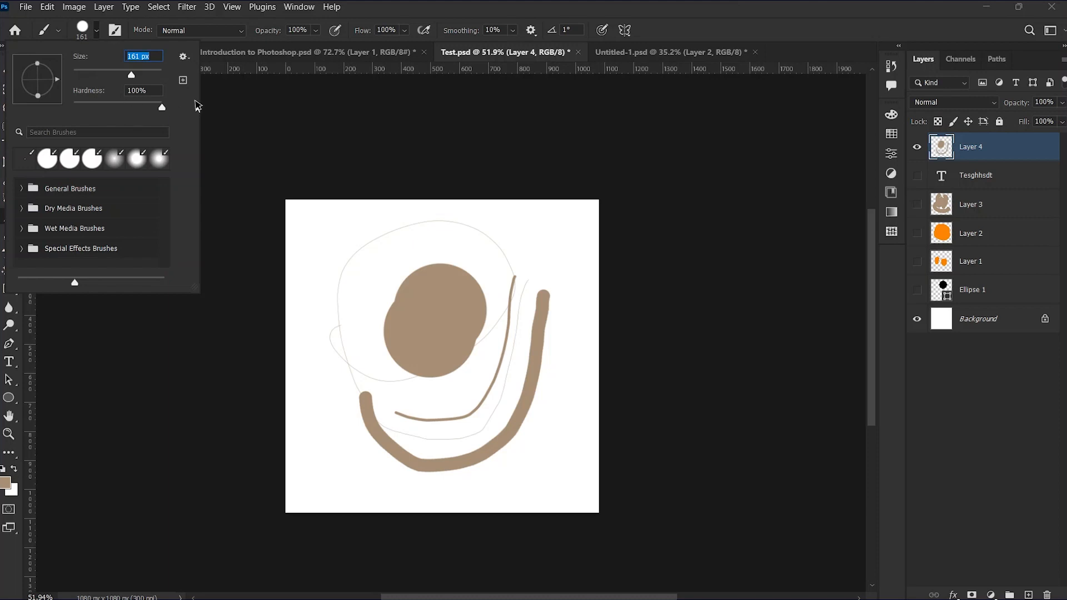
pyautogui.press('BackSpace')
pyautogui.press('Return')
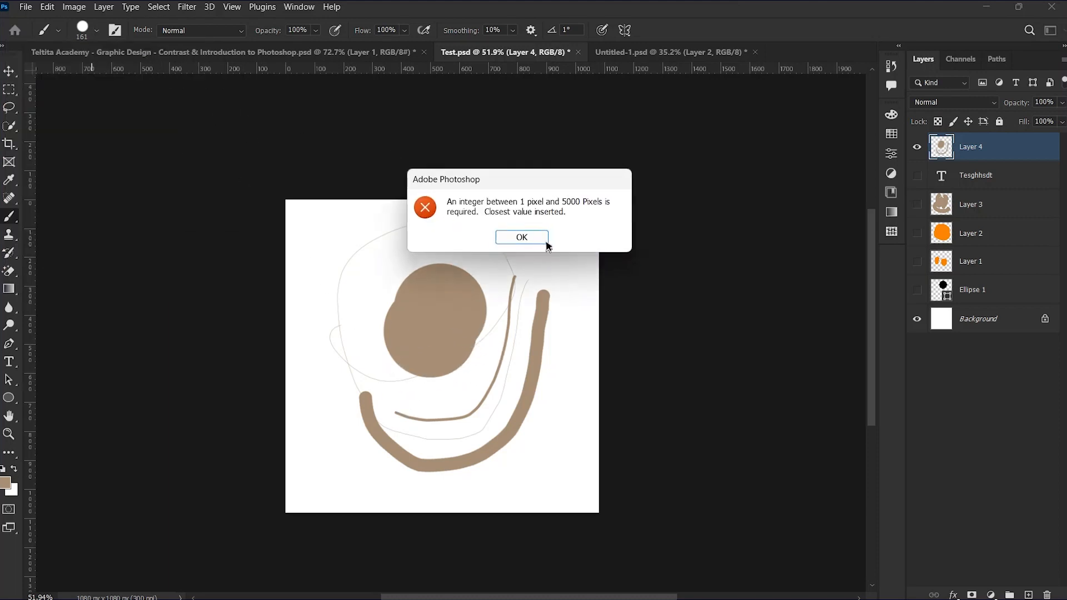
pyautogui.click(536, 239)
pyautogui.click(97, 32)
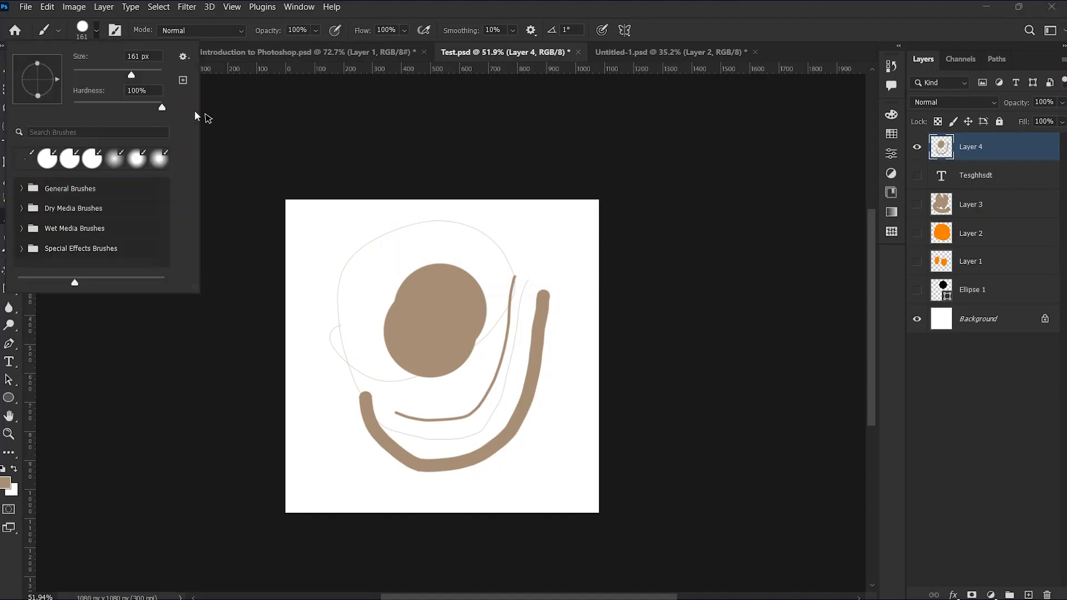
pyautogui.moveTo(494, 338)
pyautogui.mouseDown()
pyautogui.moveTo(610, 405)
pyautogui.moveTo(714, 417)
pyautogui.mouseUp()
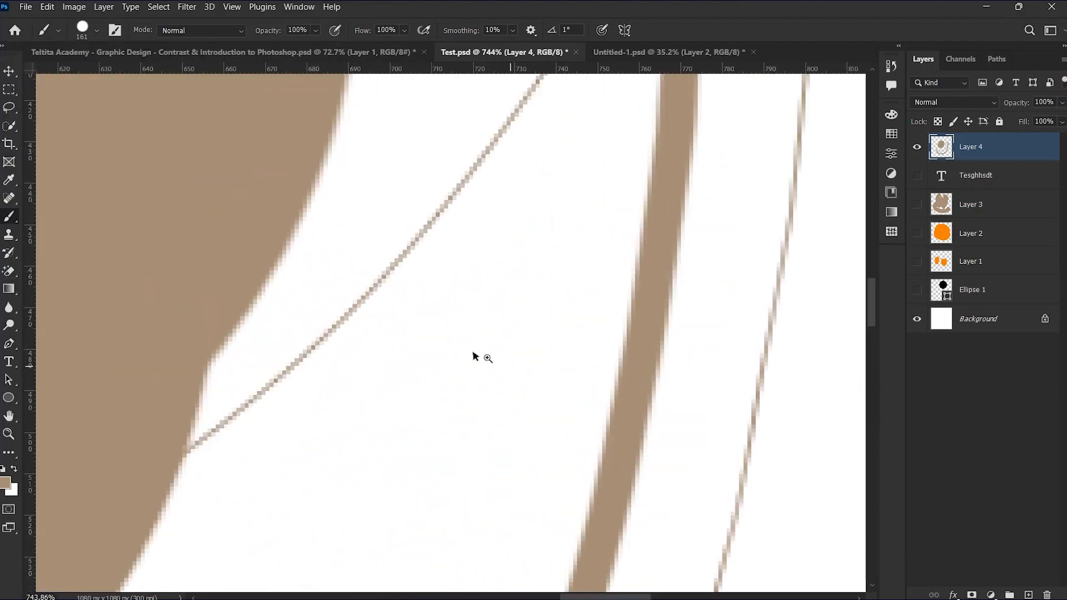
pyautogui.moveTo(474, 356)
pyautogui.mouseDown()
pyautogui.moveTo(321, 302)
pyautogui.moveTo(374, 317)
pyautogui.moveTo(312, 309)
pyautogui.moveTo(275, 272)
pyautogui.mouseUp()
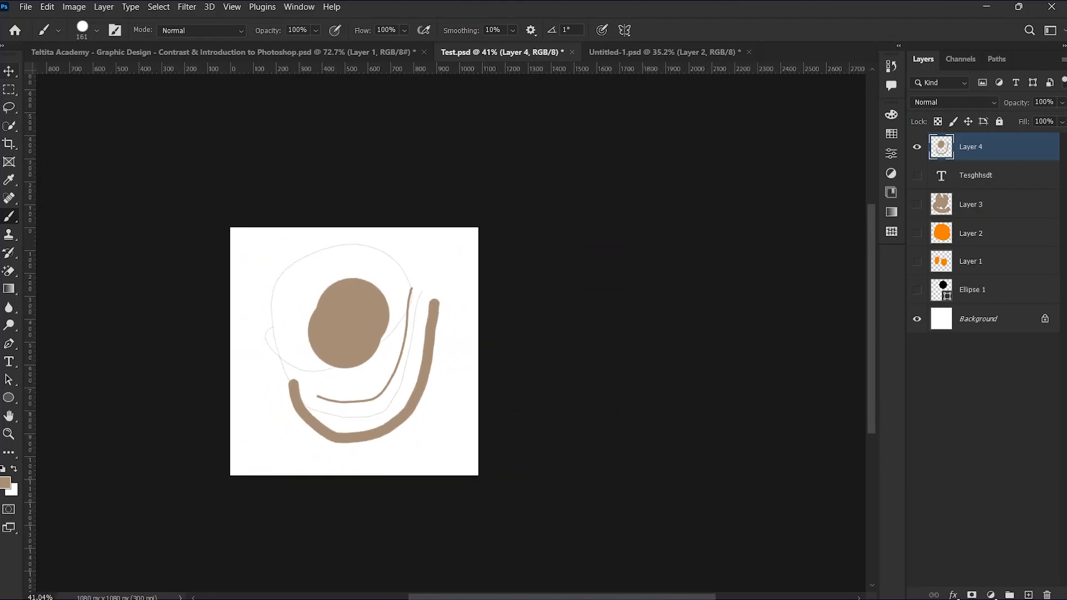
# Set the brush hardness to 0% and paint several soft-edged tan strokes around the blob on Layer 4
pyautogui.click(87, 33)
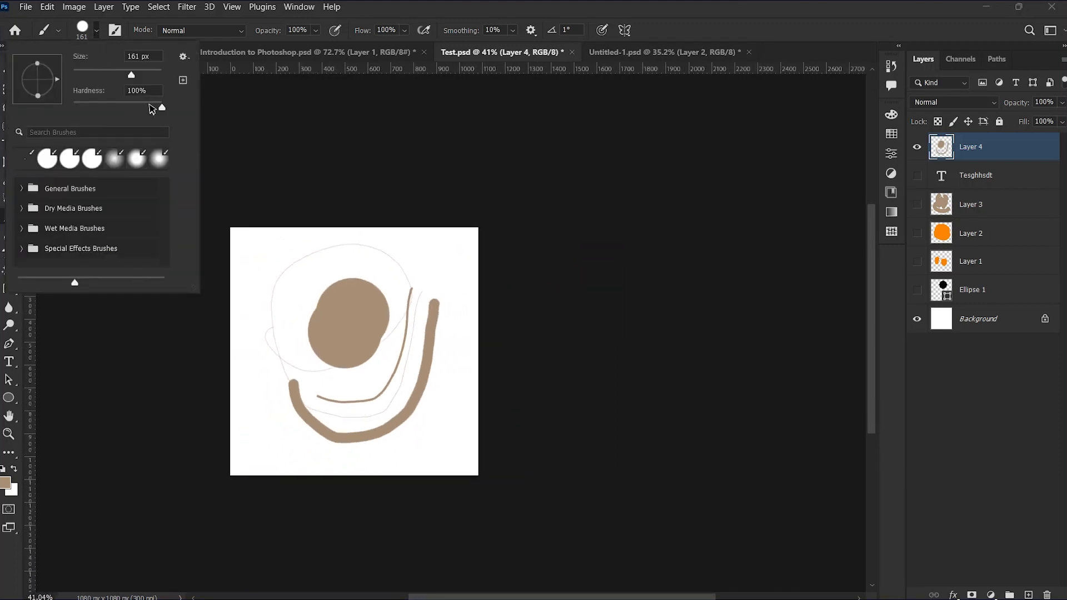
pyautogui.moveTo(151, 109); pyautogui.dragTo(73, 109)
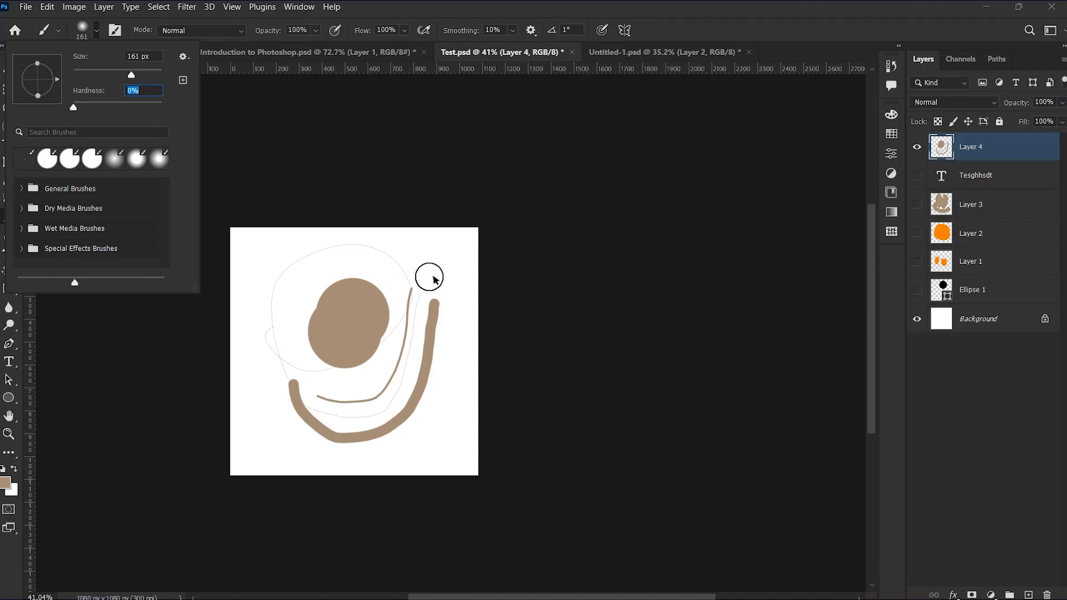
pyautogui.moveTo(433, 278)
pyautogui.mouseDown()
pyautogui.moveTo(454, 352)
pyautogui.moveTo(408, 453)
pyautogui.mouseUp()
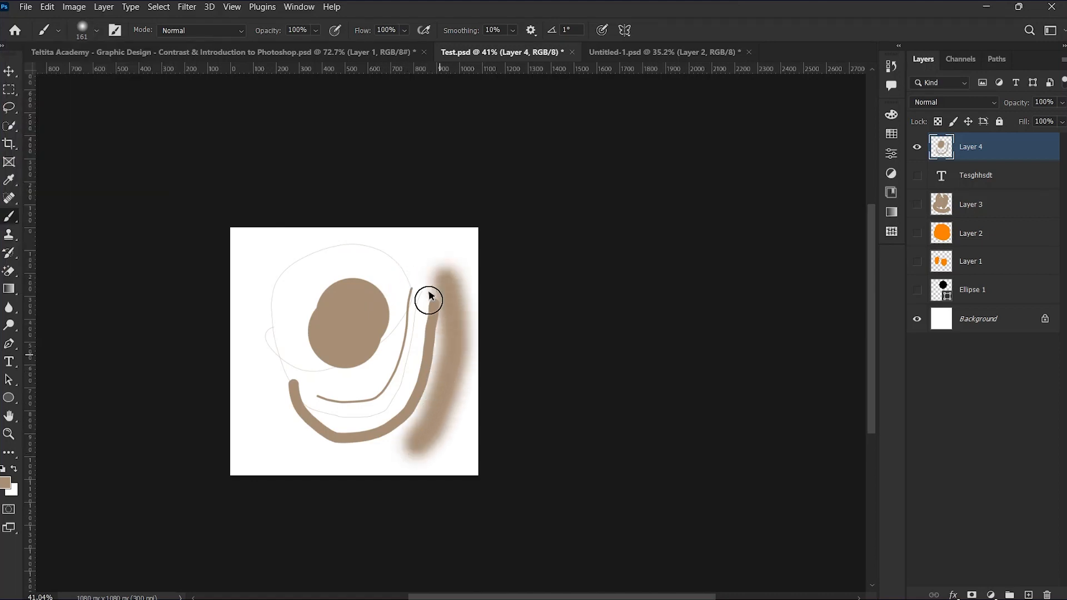
pyautogui.moveTo(426, 253)
pyautogui.mouseDown()
pyautogui.moveTo(281, 278)
pyautogui.moveTo(317, 452)
pyautogui.moveTo(329, 460)
pyautogui.mouseUp()
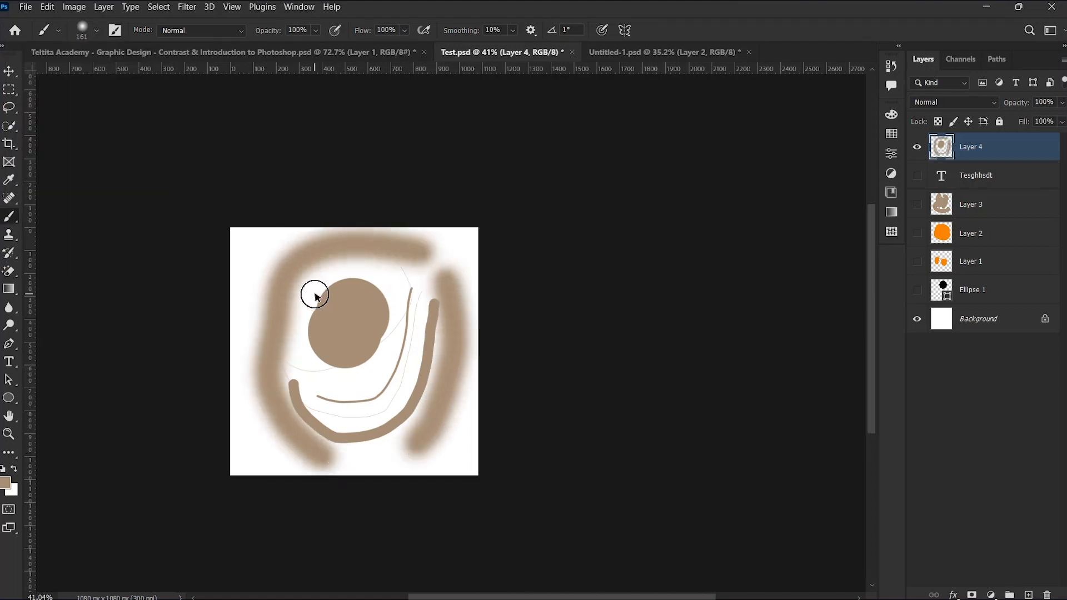
pyautogui.moveTo(398, 271)
pyautogui.mouseDown()
pyautogui.moveTo(319, 302)
pyautogui.moveTo(354, 414)
pyautogui.mouseUp()
pyautogui.moveTo(422, 342); pyautogui.dragTo(422, 283)
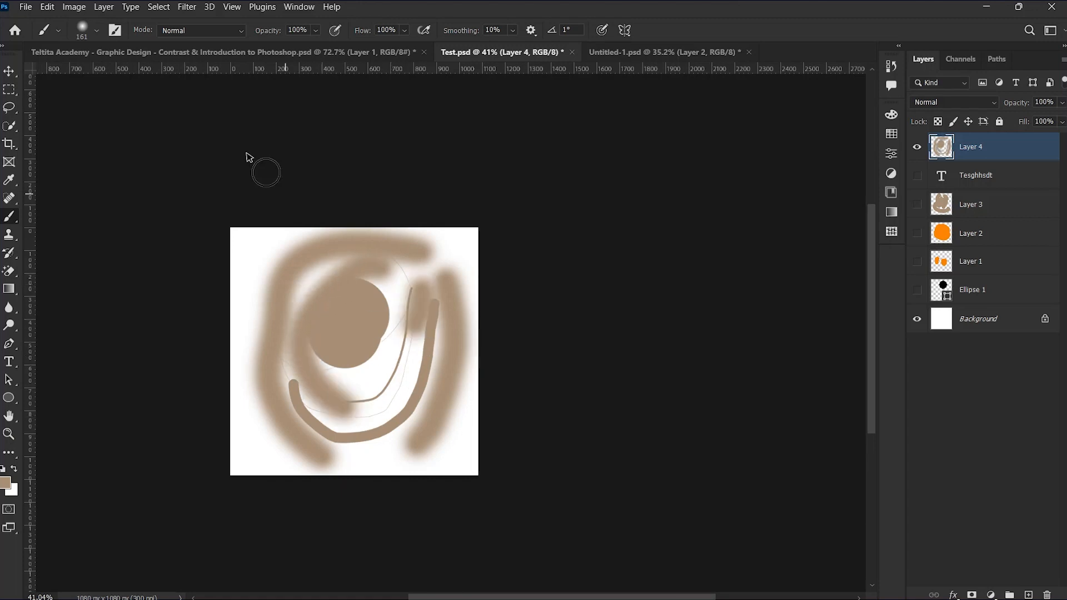
# Raise the brush hardness to about 50% and paint a tan stroke down the canvas's left edge
pyautogui.click(96, 30)
pyautogui.moveTo(102, 107); pyautogui.dragTo(127, 107)
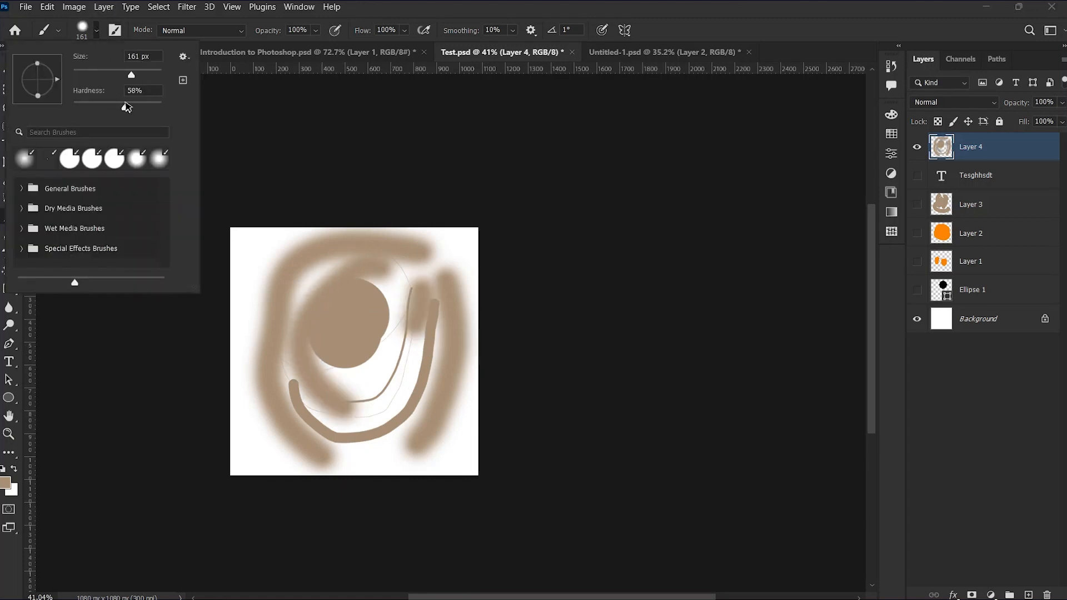
pyautogui.moveTo(269, 253)
pyautogui.mouseDown()
pyautogui.moveTo(246, 322)
pyautogui.moveTo(269, 427)
pyautogui.mouseUp()
# Set the brush hardness to 100% and the foreground colour to red e70101, and paint a vertical stroke through the canvas centre
pyautogui.click(96, 30)
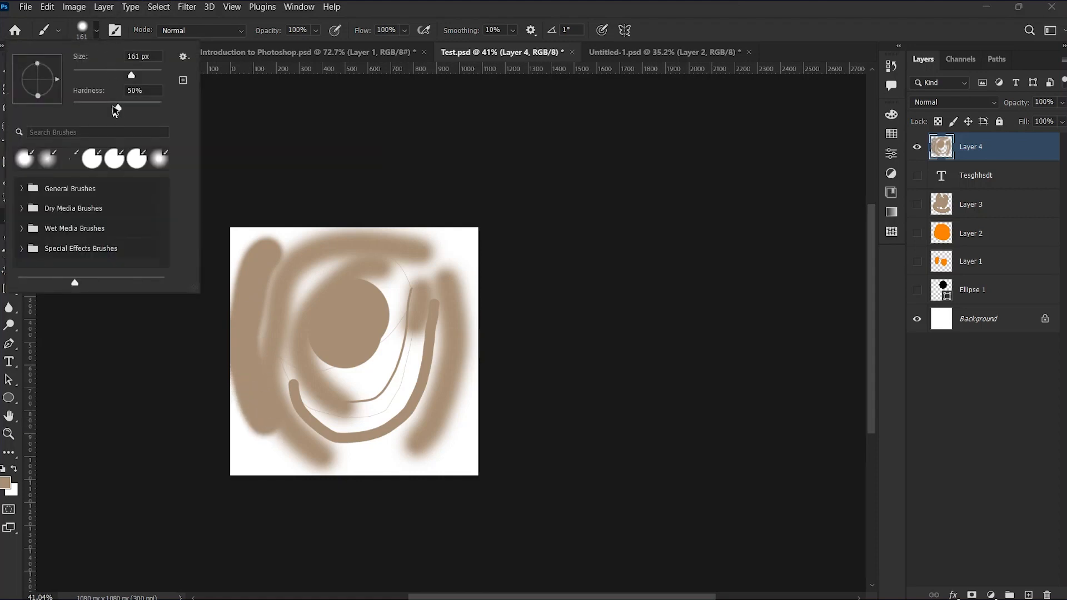
pyautogui.moveTo(115, 109); pyautogui.dragTo(162, 109)
pyautogui.click(5, 487)
pyautogui.moveTo(793, 310); pyautogui.dragTo(876, 180)
pyautogui.moveTo(890, 187); pyautogui.dragTo(887, 156)
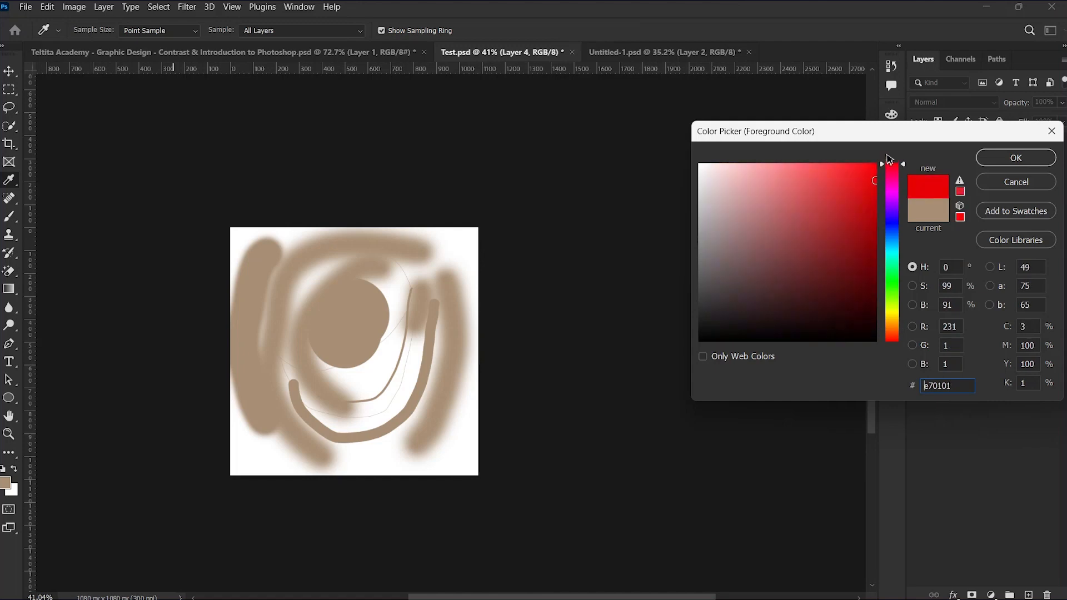
pyautogui.click(1015, 158)
pyautogui.moveTo(374, 282); pyautogui.dragTo(376, 429)
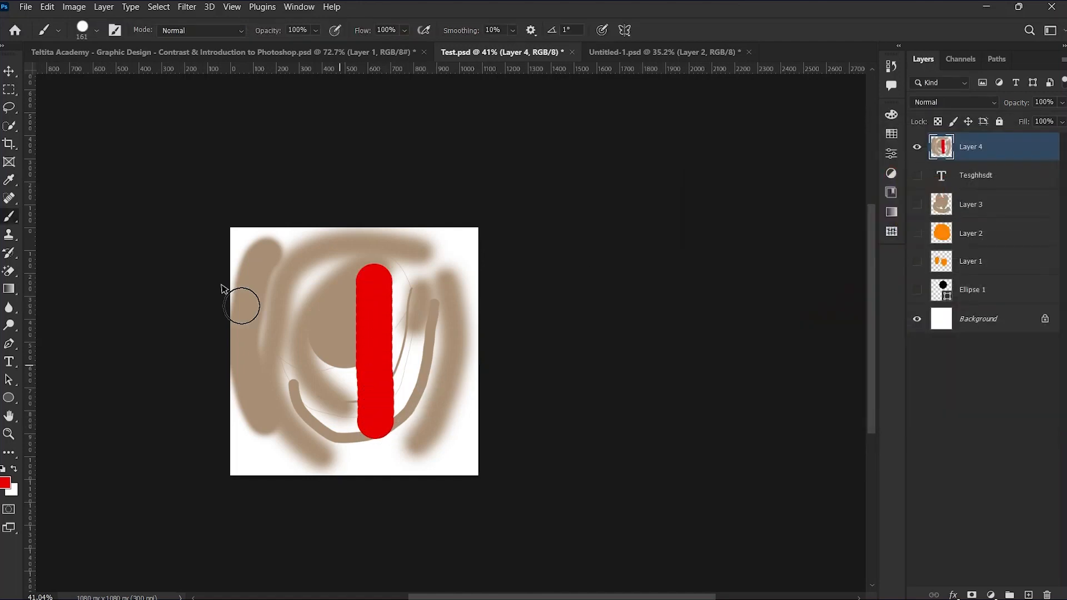
# Lower the brush hardness to a medium level and paint two slanted red strokes left of the hard-edged red one
pyautogui.click(97, 30)
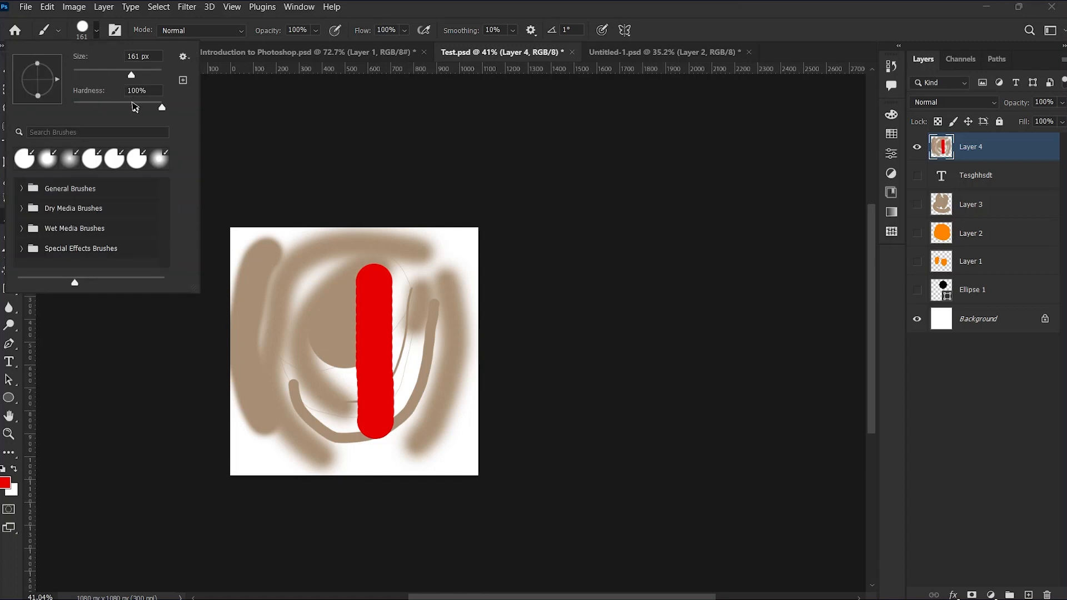
pyautogui.click(134, 107)
pyautogui.moveTo(327, 325); pyautogui.dragTo(321, 433)
pyautogui.moveTo(274, 267); pyautogui.dragTo(255, 349)
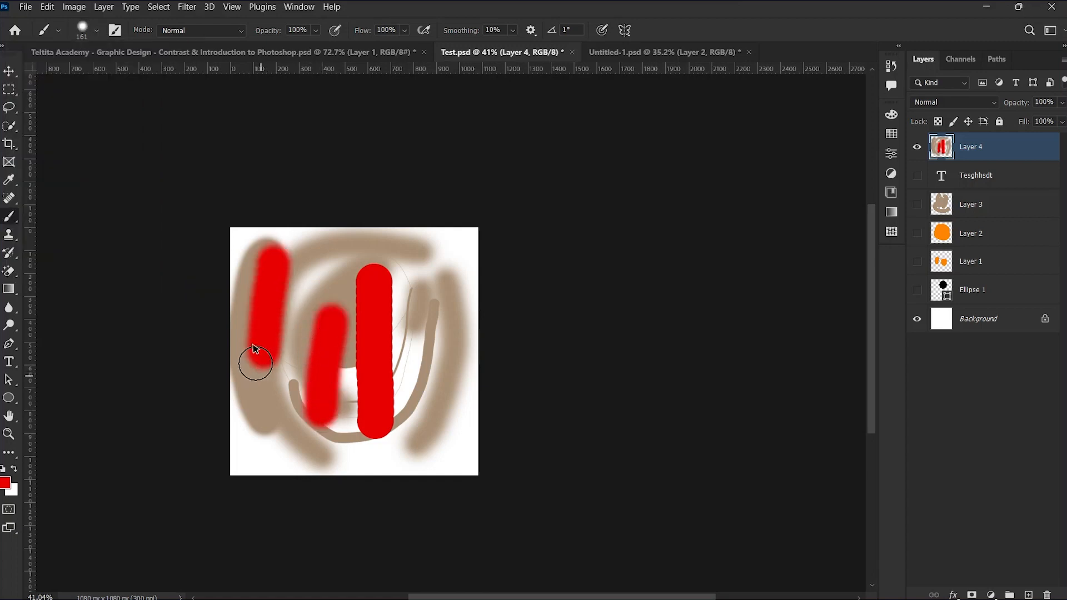
# Set the brush hardness to 0% and paint two soft red strokes across the upper and right parts of the canvas
pyautogui.click(96, 31)
pyautogui.click(94, 107)
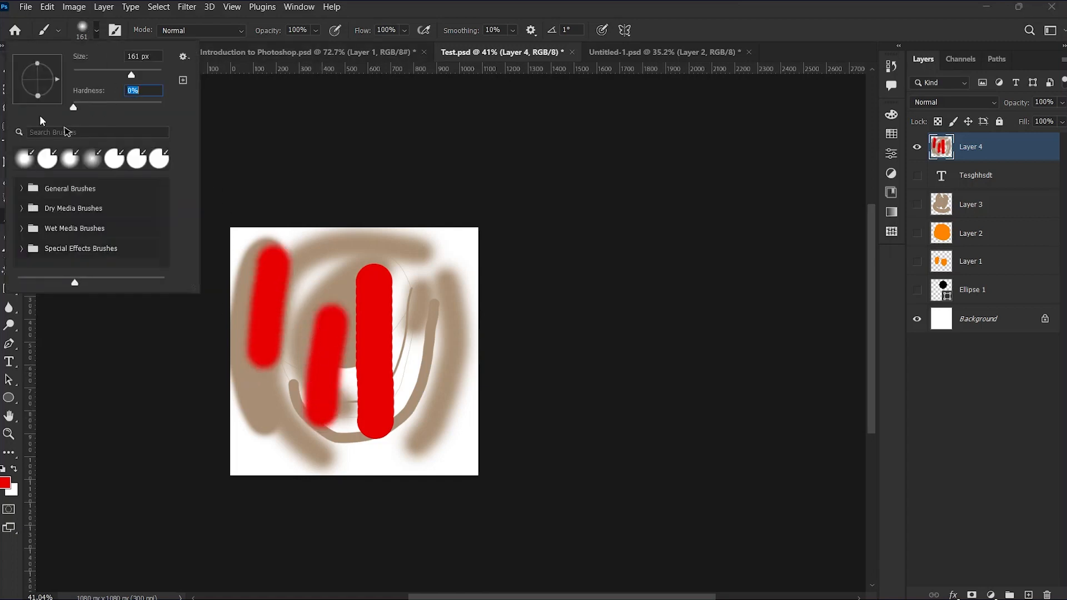
pyautogui.moveTo(364, 232); pyautogui.dragTo(432, 346)
pyautogui.moveTo(452, 270); pyautogui.dragTo(414, 455)
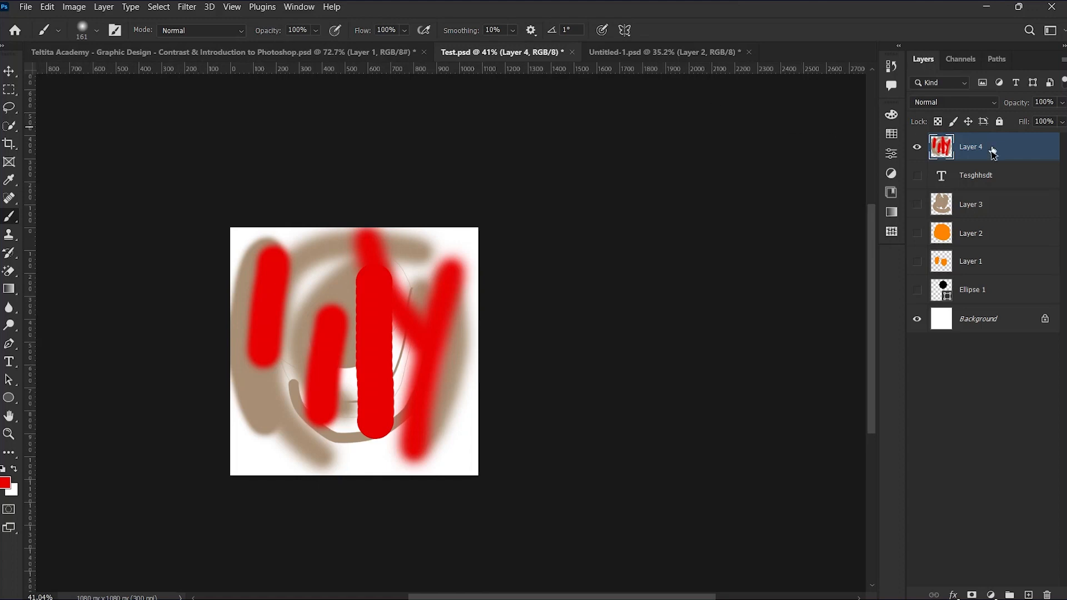
# Hide Layer 4, add a new layer on top, and set the foreground colour to bright green
pyautogui.click(917, 148)
pyautogui.click(1029, 595)
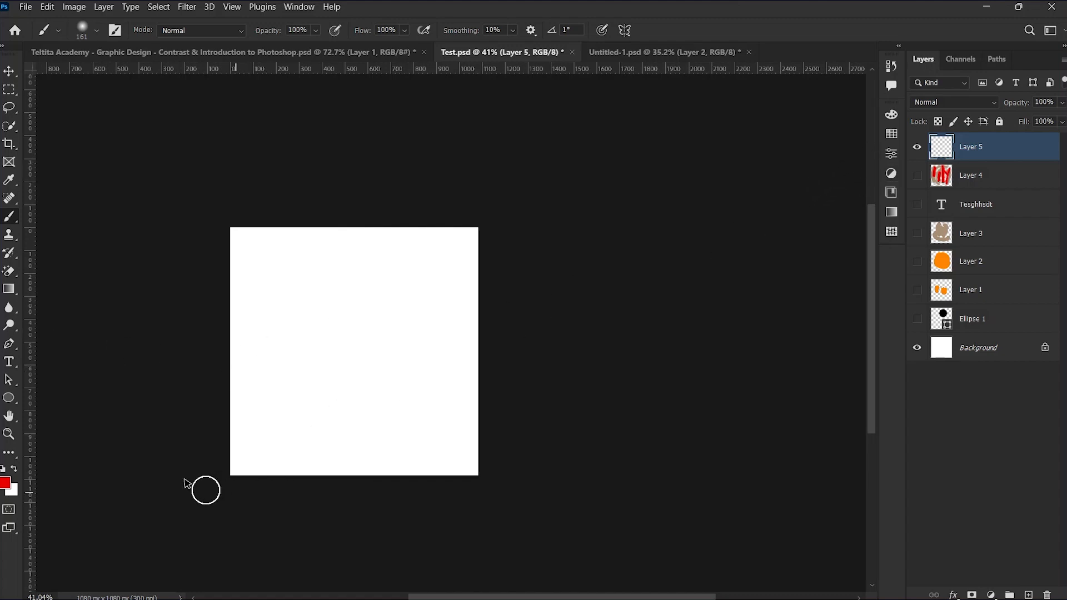
pyautogui.click(6, 483)
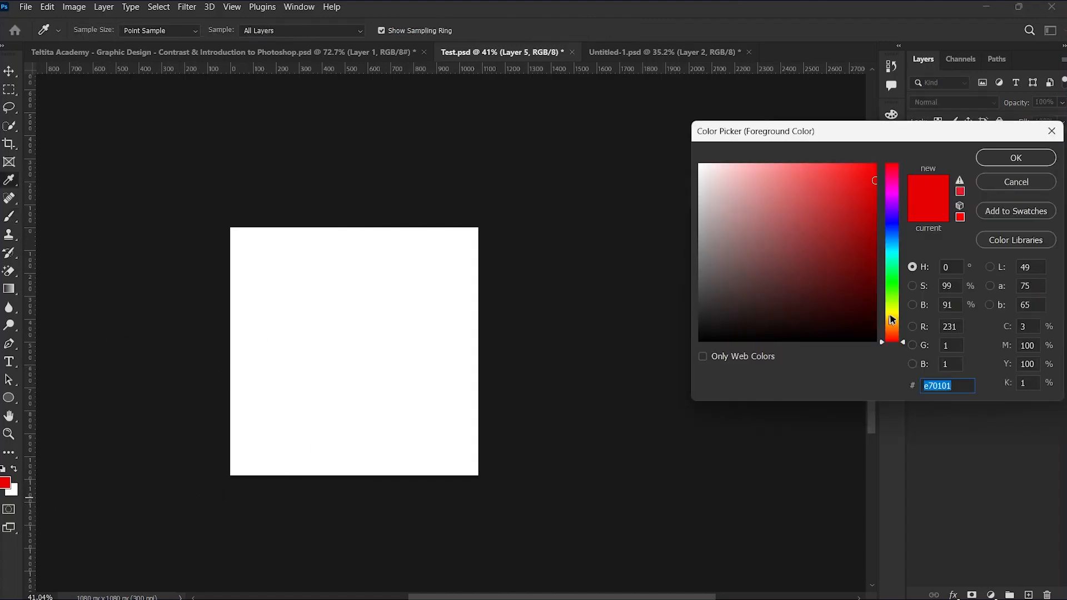
pyautogui.moveTo(891, 321); pyautogui.dragTo(887, 295)
pyautogui.click(988, 158)
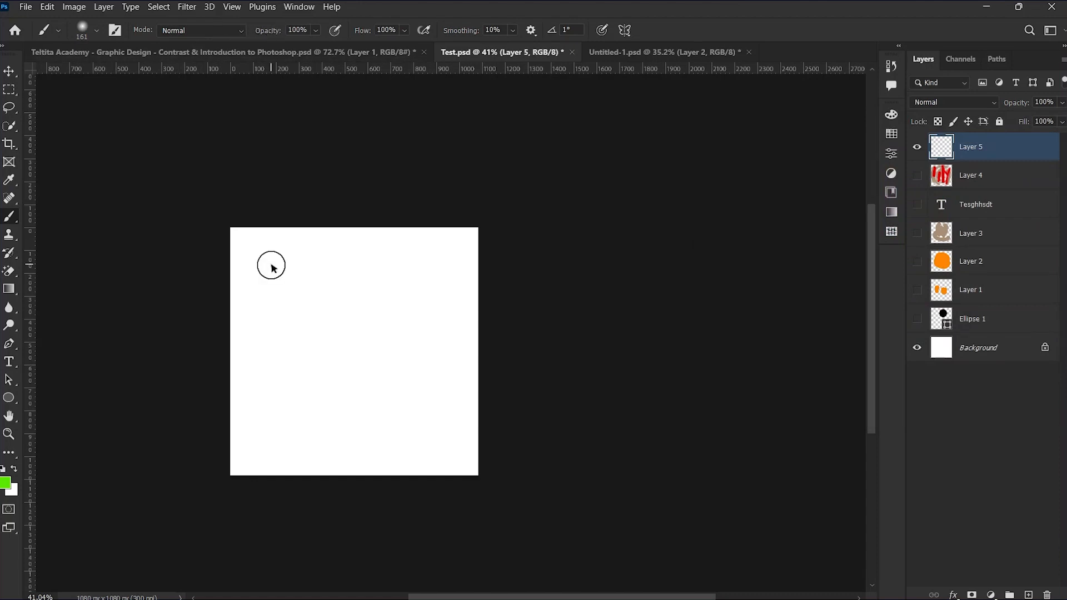
pyautogui.press(']')
pyautogui.press(']')
pyautogui.press(']')
pyautogui.press(']')
pyautogui.press(']')
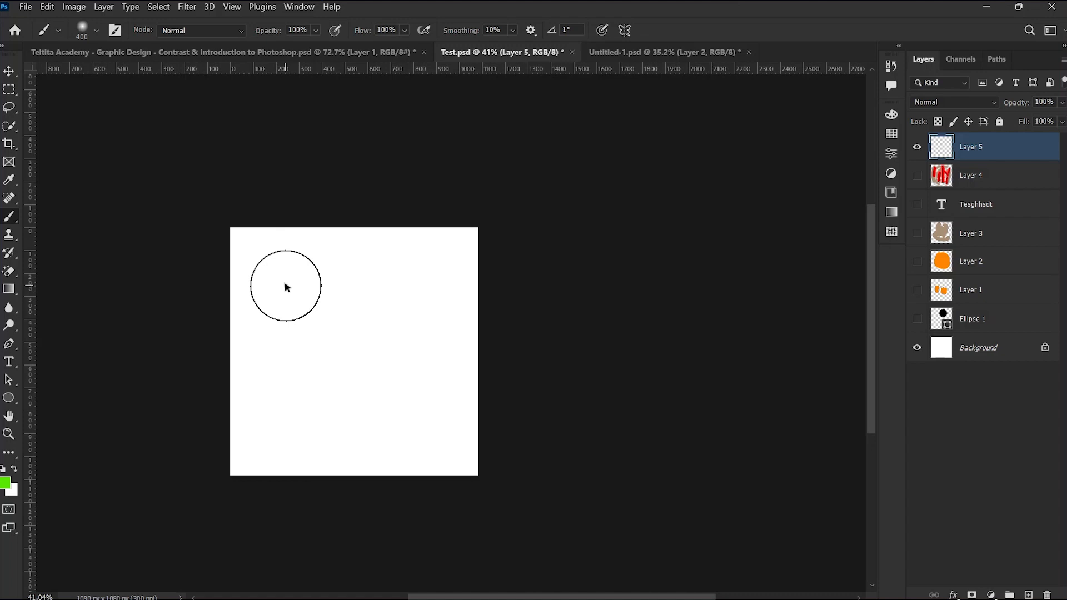
pyautogui.moveTo(284, 278); pyautogui.dragTo(293, 325)
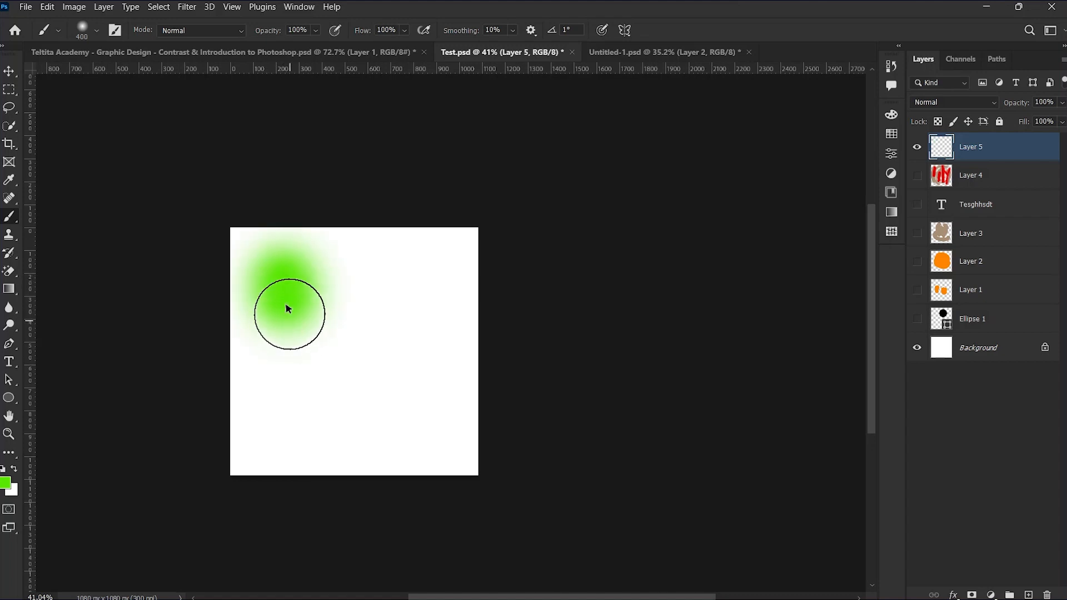
pyautogui.hotkey('ctrl', 'z')
# Set the brush hardness to 100% and size to 190 px, and paint a vertical green stroke on the canvas's left side
pyautogui.click(97, 31)
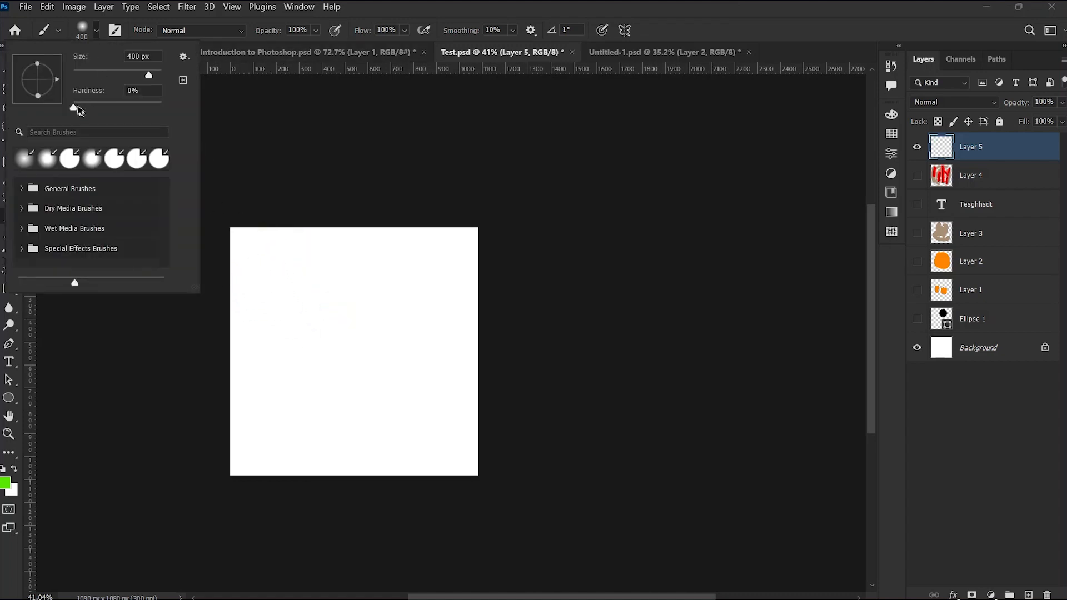
pyautogui.moveTo(75, 108); pyautogui.dragTo(243, 126)
pyautogui.moveTo(148, 74); pyautogui.dragTo(137, 74)
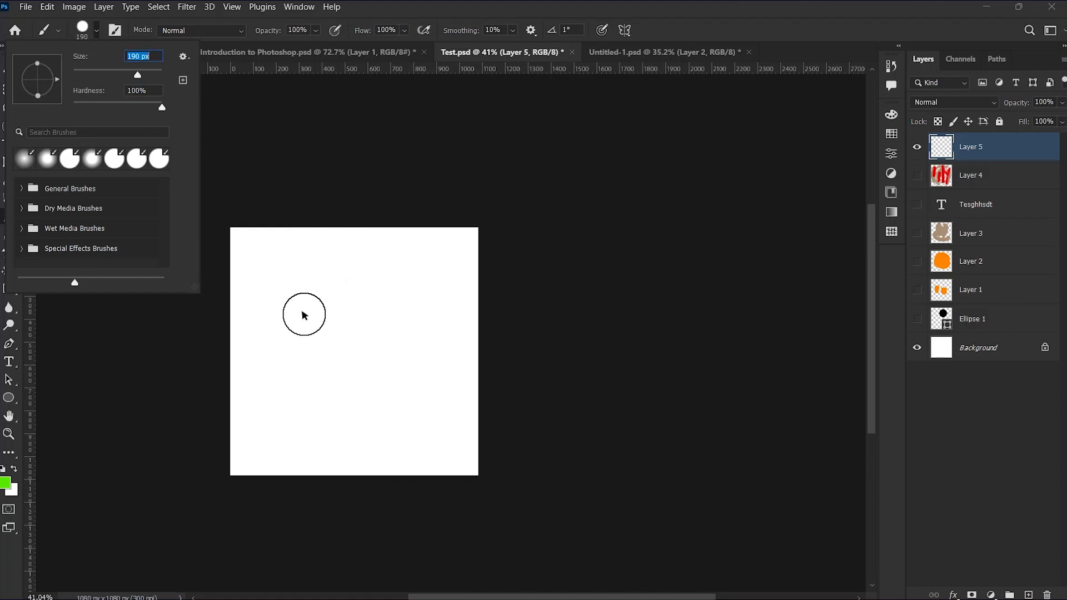
pyautogui.moveTo(289, 290); pyautogui.dragTo(298, 413)
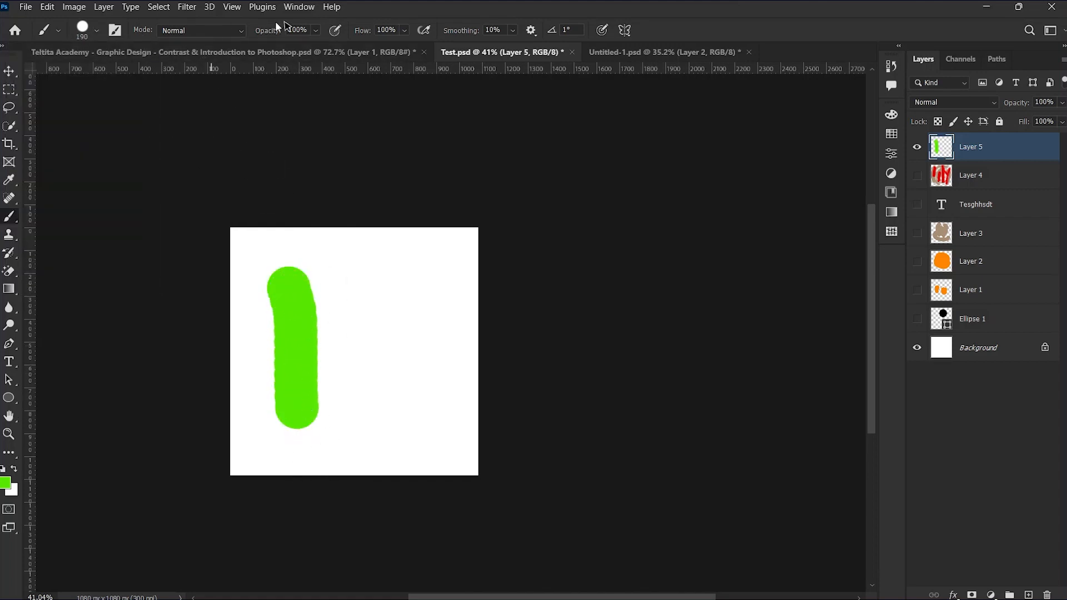
# Paint two more vertical strokes to the right of the solid green one, the first at 52% brush opacity and the second at 11%
pyautogui.click(315, 30)
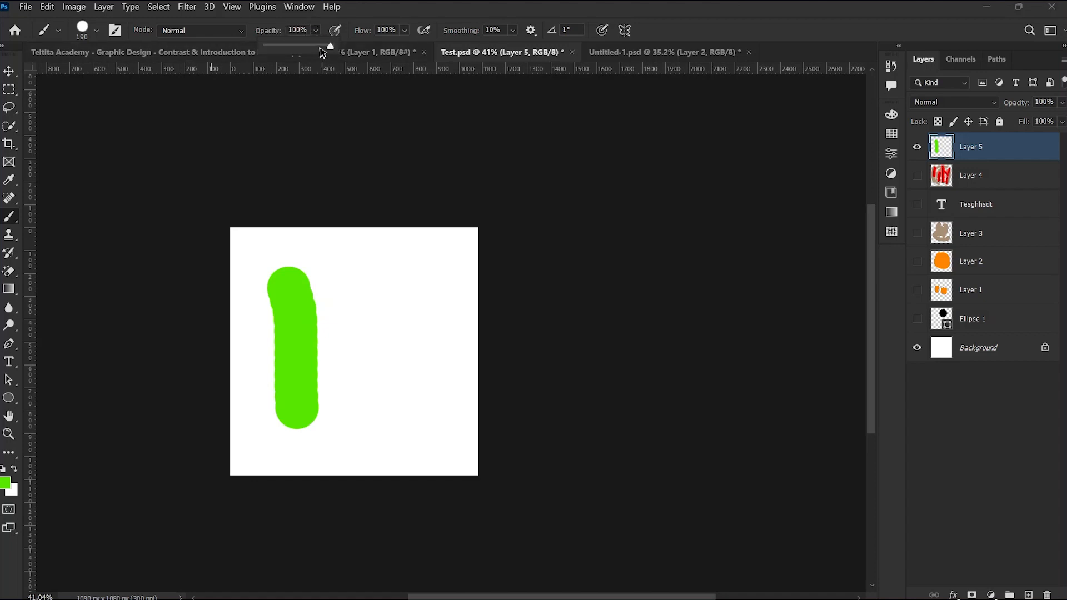
pyautogui.moveTo(320, 49); pyautogui.dragTo(300, 49)
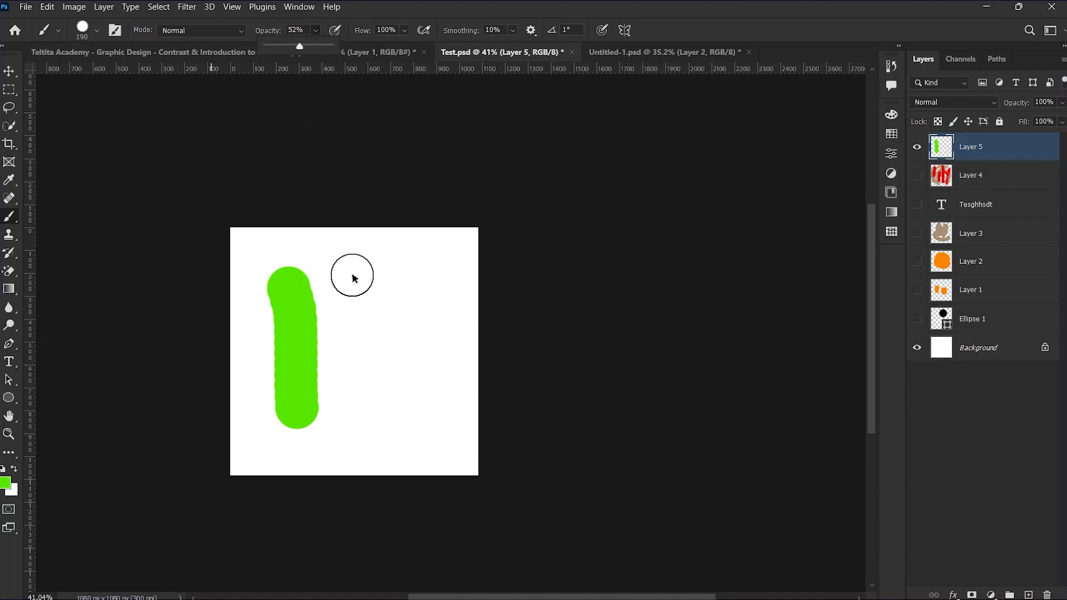
pyautogui.moveTo(352, 274); pyautogui.dragTo(360, 417)
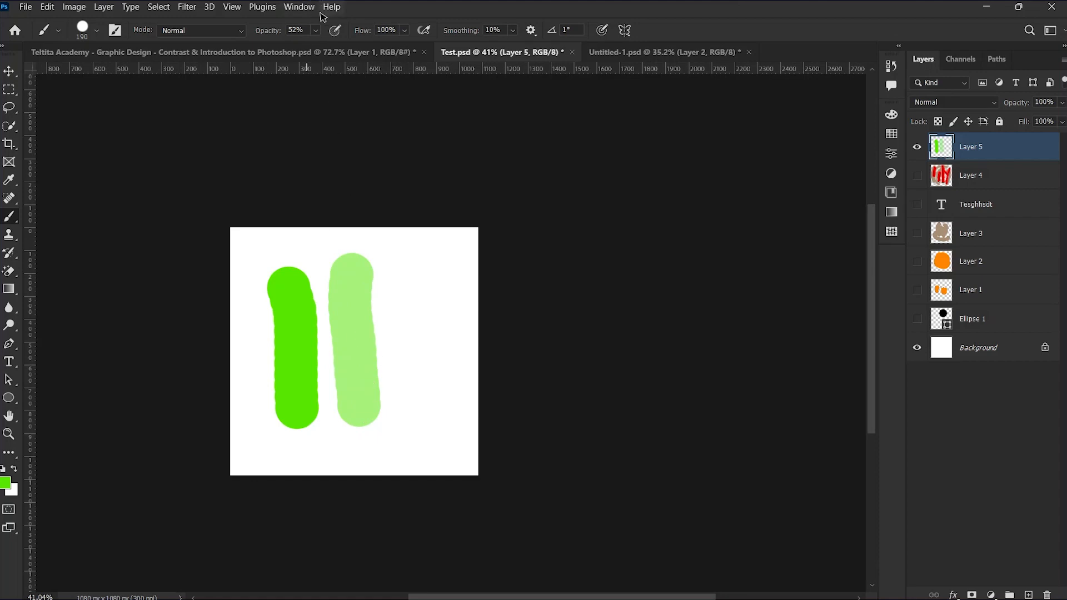
pyautogui.click(315, 31)
pyautogui.moveTo(304, 48); pyautogui.dragTo(301, 48)
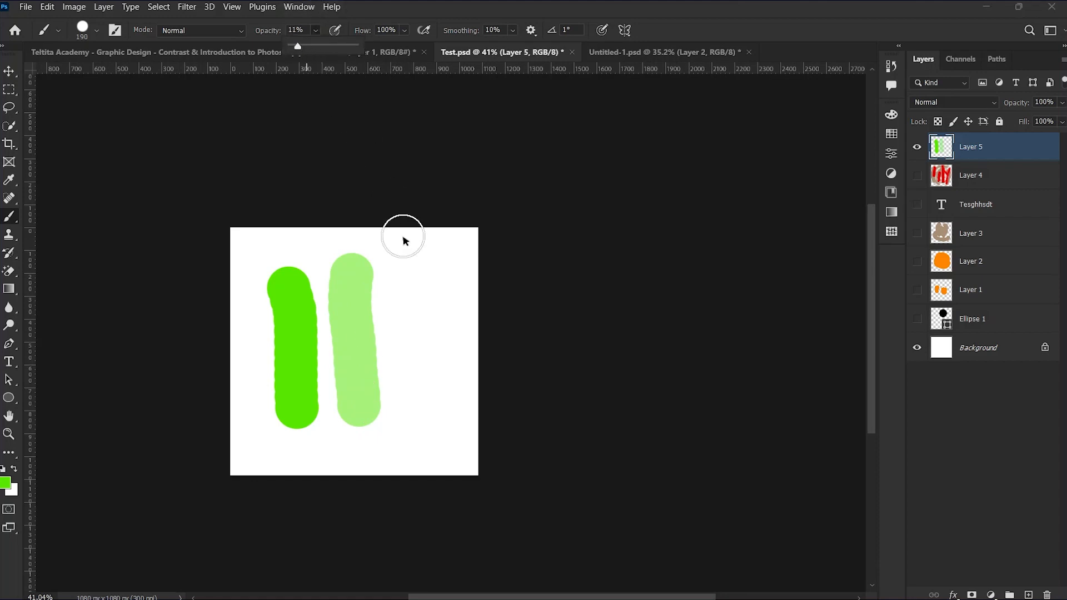
pyautogui.moveTo(410, 260); pyautogui.dragTo(414, 400)
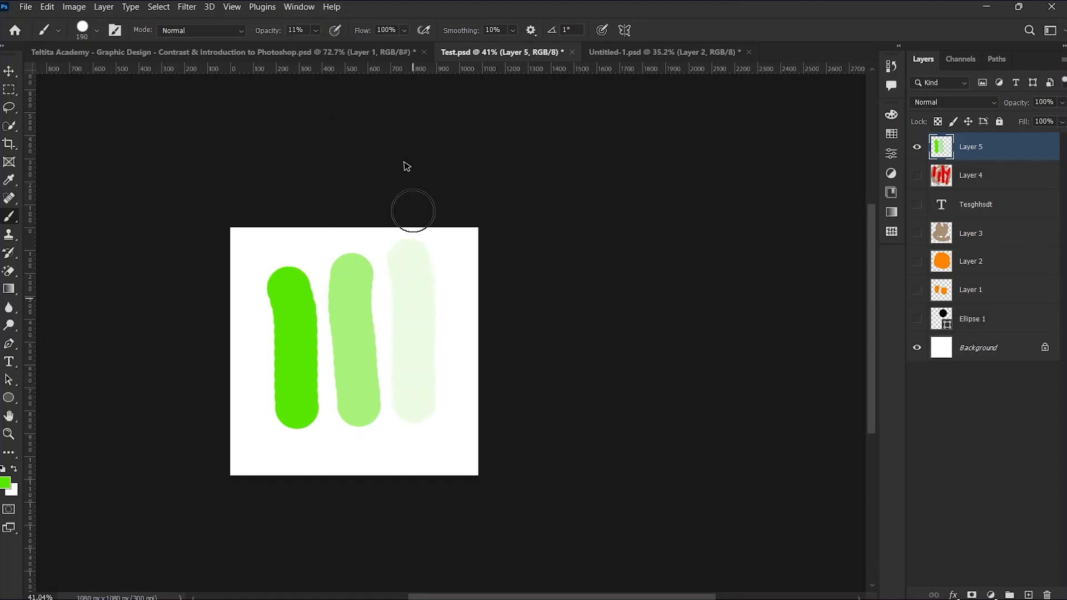
# Lower the brush opacity to 2% and paint a vertical stroke along the canvas's right edge
pyautogui.click(314, 31)
pyautogui.moveTo(315, 47); pyautogui.dragTo(314, 47)
pyautogui.moveTo(466, 262); pyautogui.dragTo(462, 425)
pyautogui.click(10, 71)
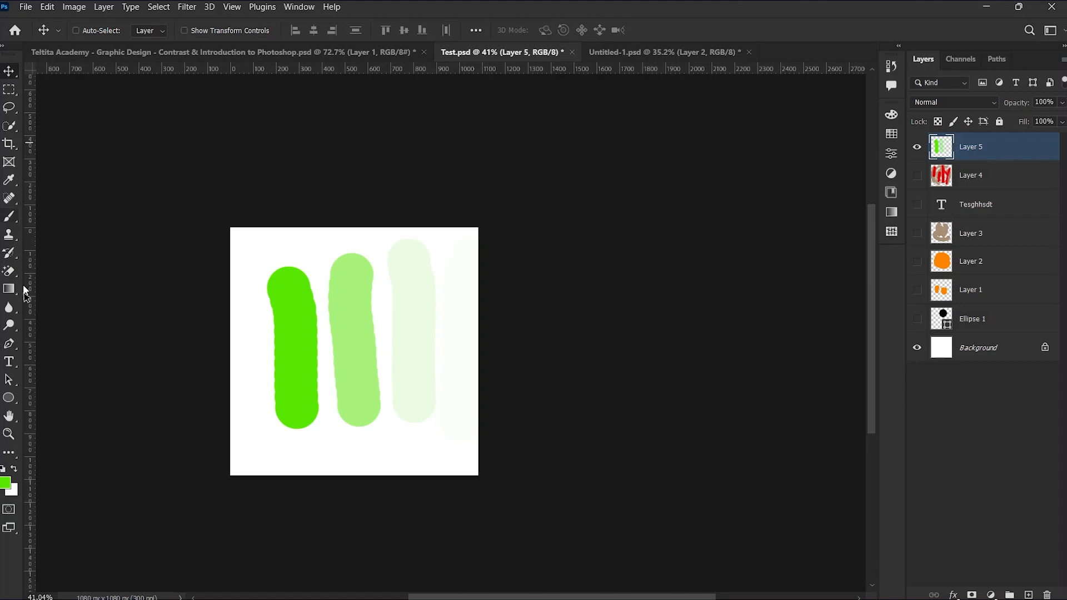
pyautogui.press('b')
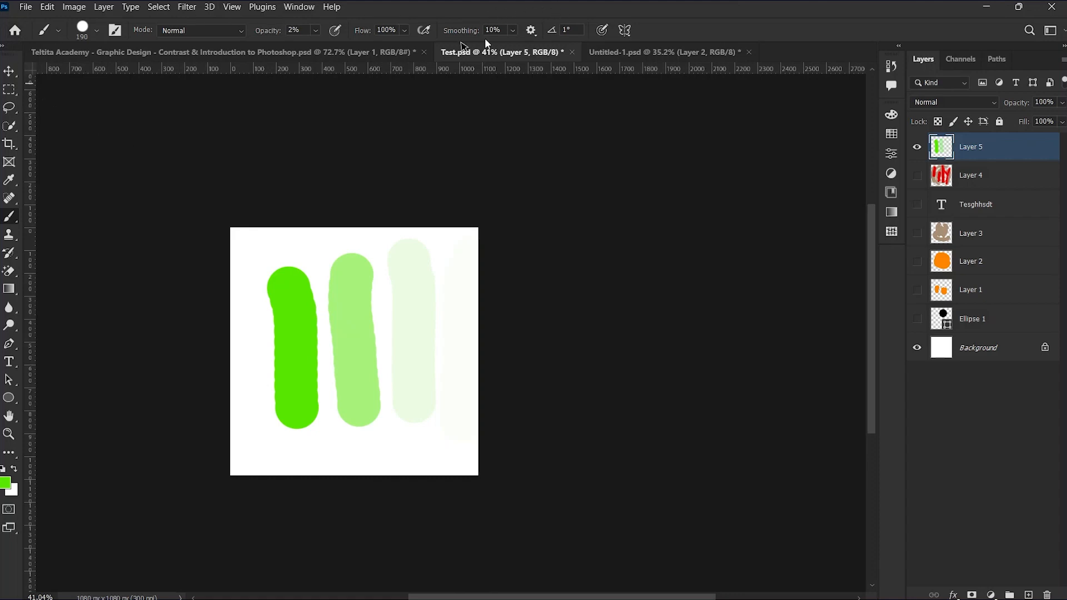
# Hide Layer 5, restore the brush opacity to 100%, and add a new layer on top
pyautogui.click(917, 148)
pyautogui.click(10, 71)
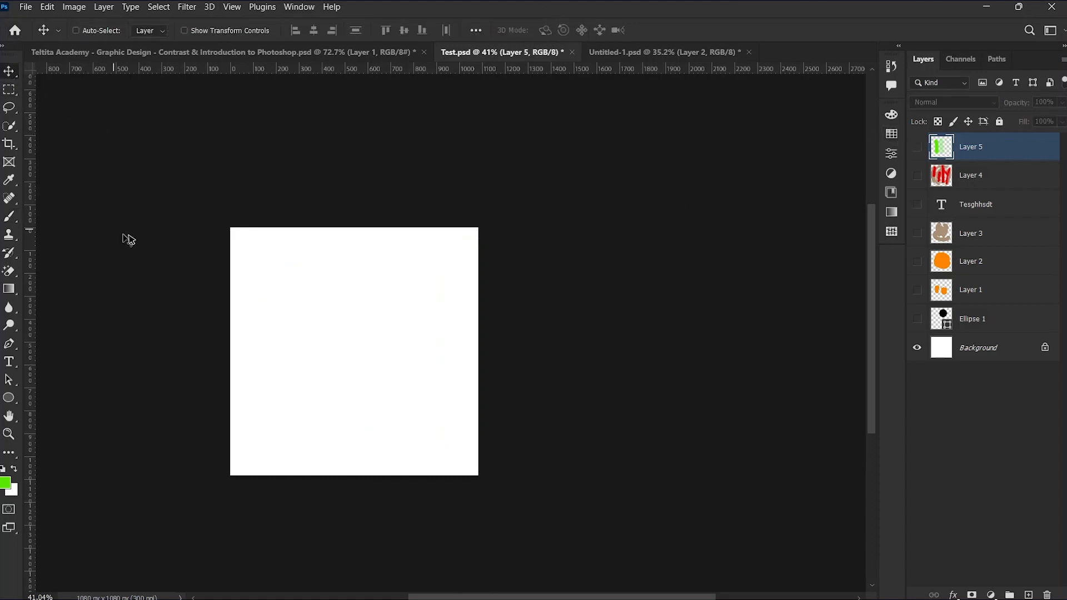
pyautogui.click(7, 218)
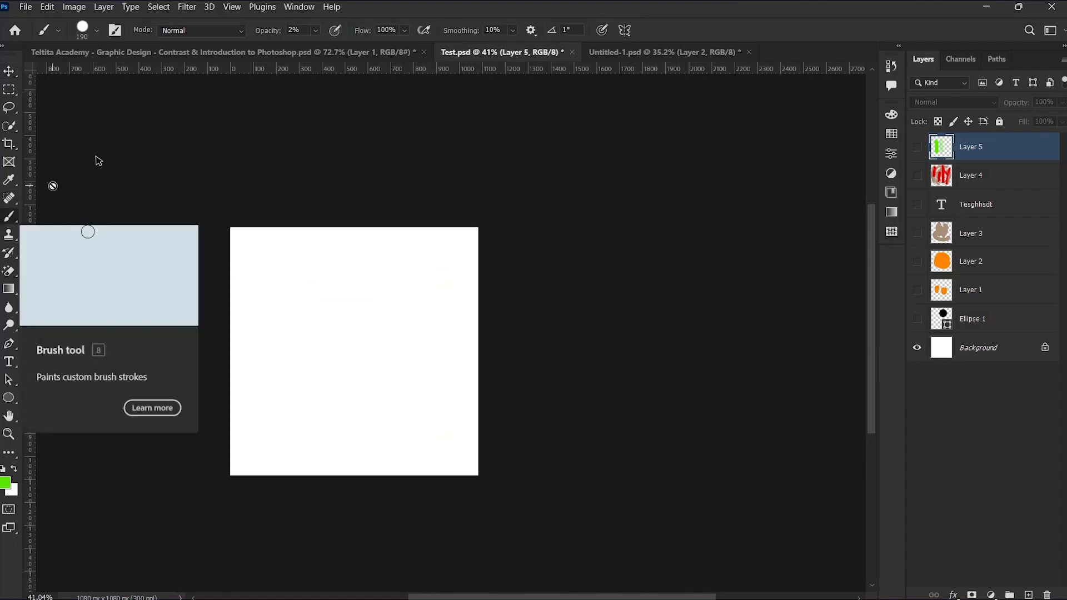
pyautogui.moveTo(263, 30); pyautogui.dragTo(405, 33)
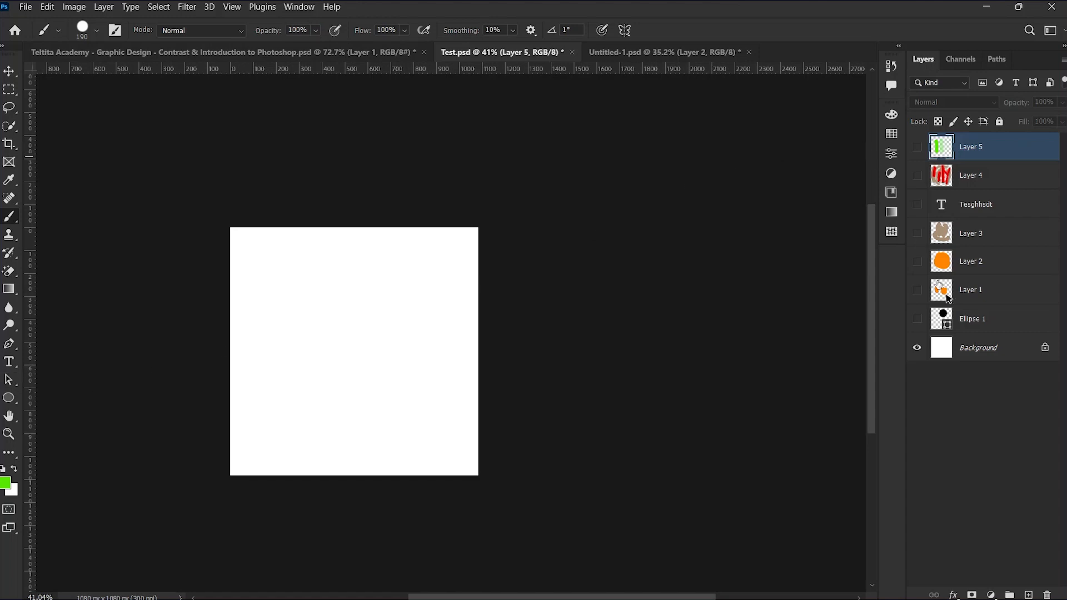
pyautogui.click(1028, 595)
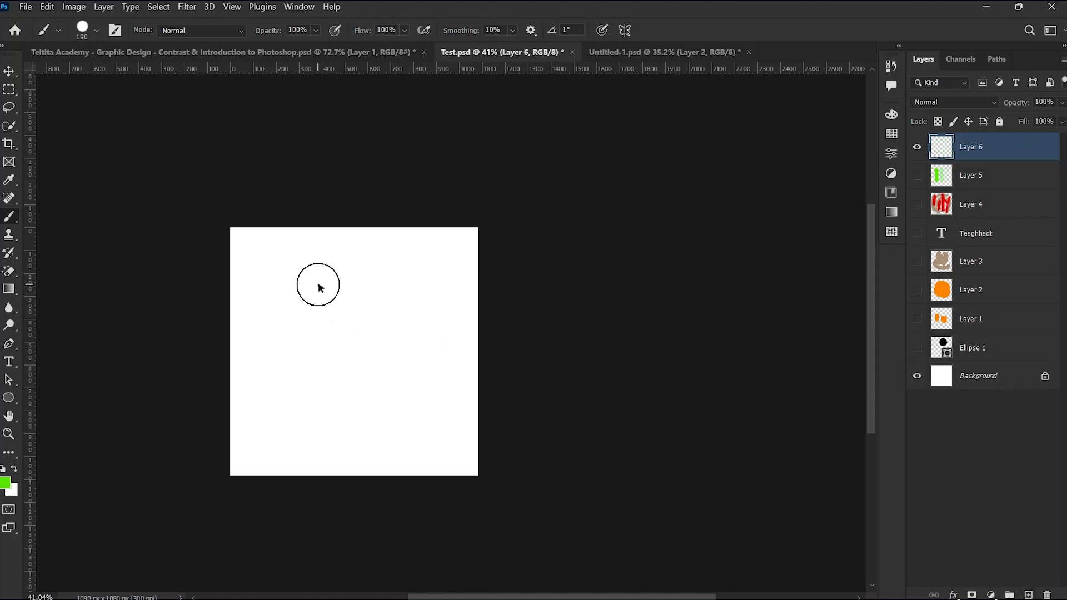
# Increase the brush size to 401 px and paint a short, thick green stroke near the canvas centre on Layer 6
pyautogui.scroll(4, 279, 305)
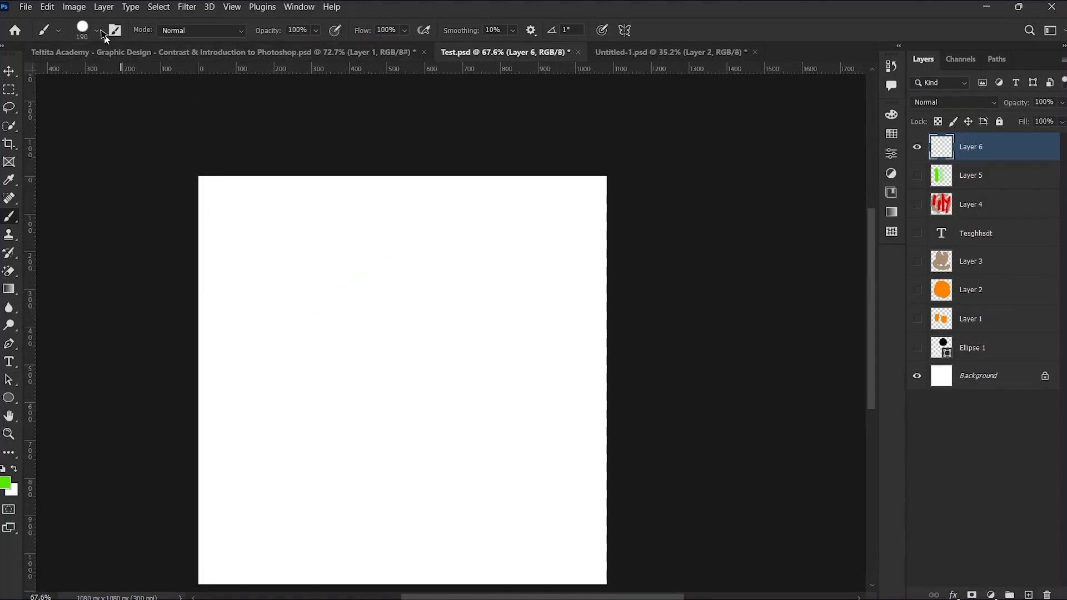
pyautogui.click(97, 30)
pyautogui.moveTo(140, 76); pyautogui.dragTo(151, 74)
pyautogui.moveTo(368, 310); pyautogui.dragTo(393, 400)
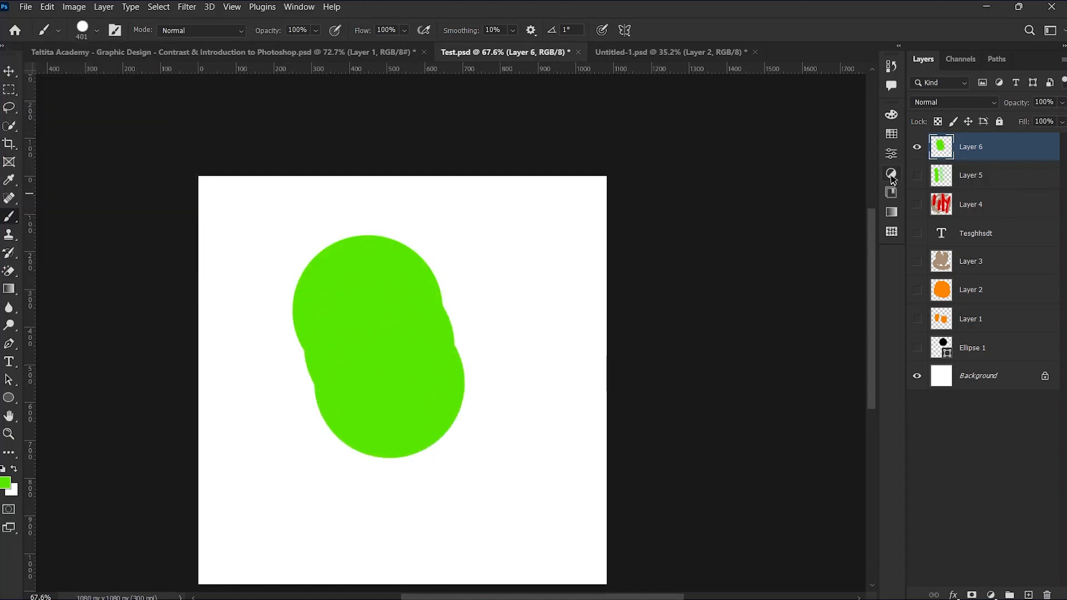
# Hide Layer 6 and add a new layer on top, with the brush size reduced to 150 px
pyautogui.click(917, 147)
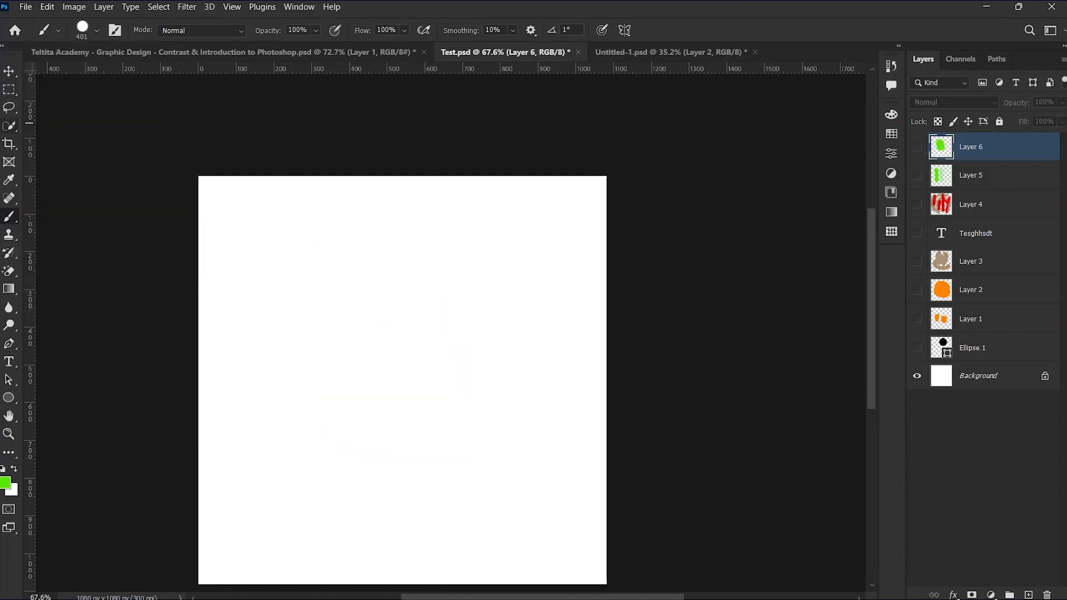
pyautogui.click(11, 73)
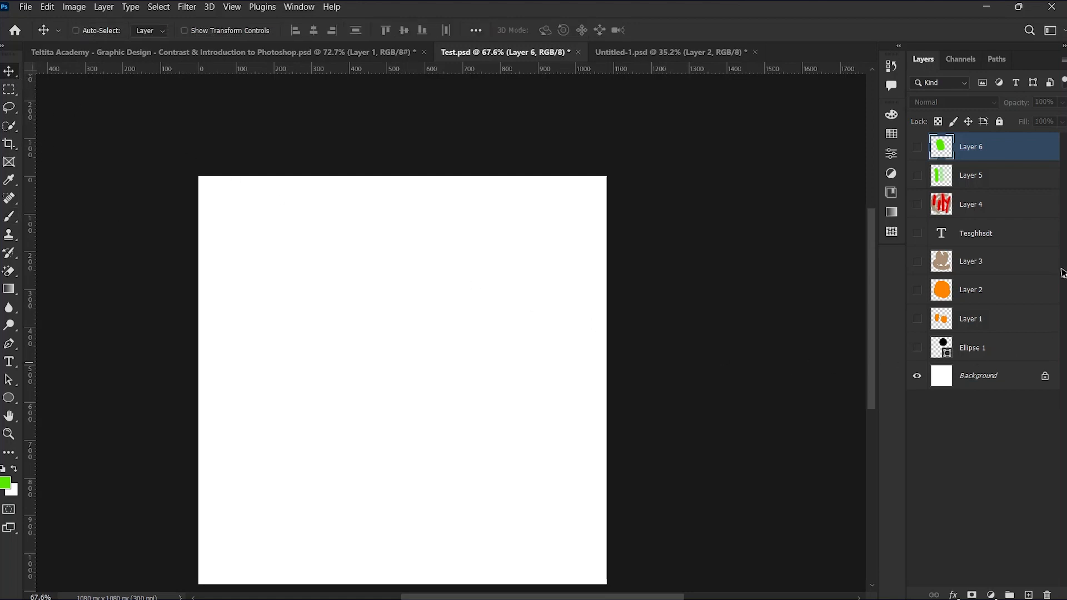
pyautogui.click(1029, 594)
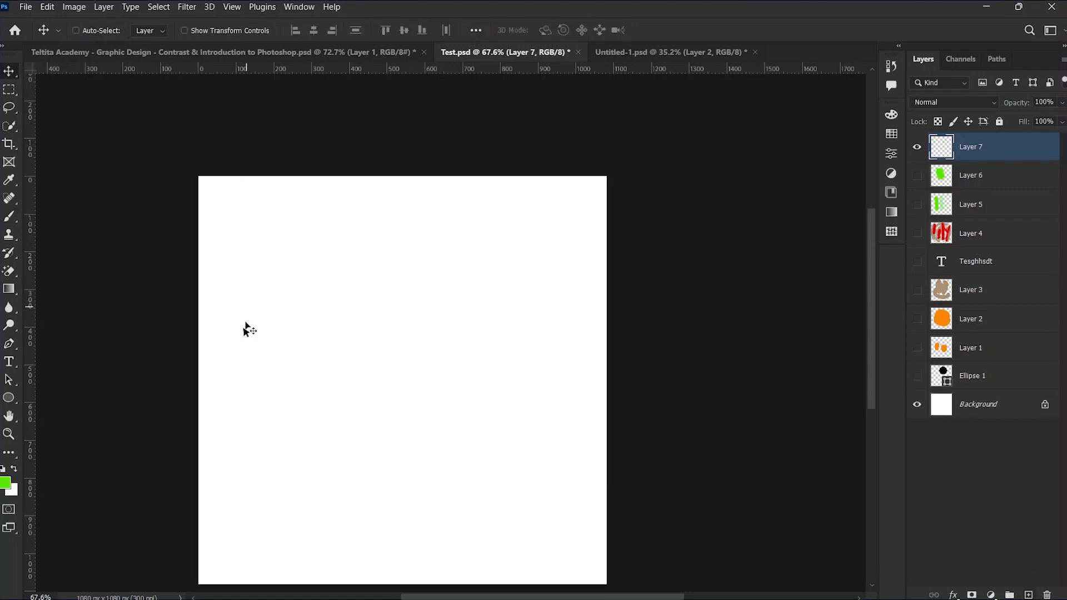
pyautogui.press('b')
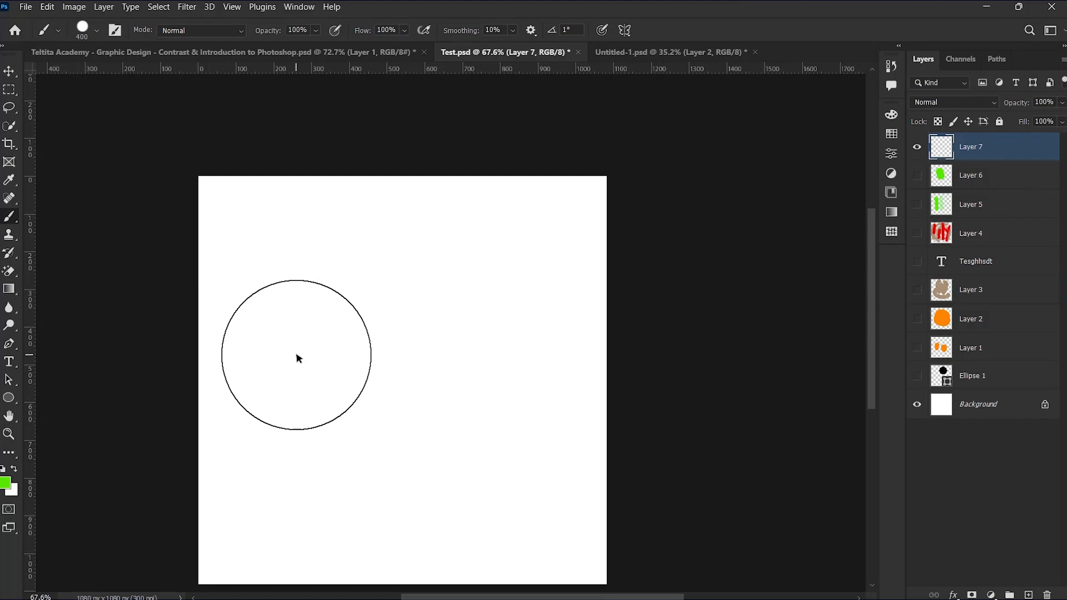
pyautogui.press('[')
pyautogui.press('[')
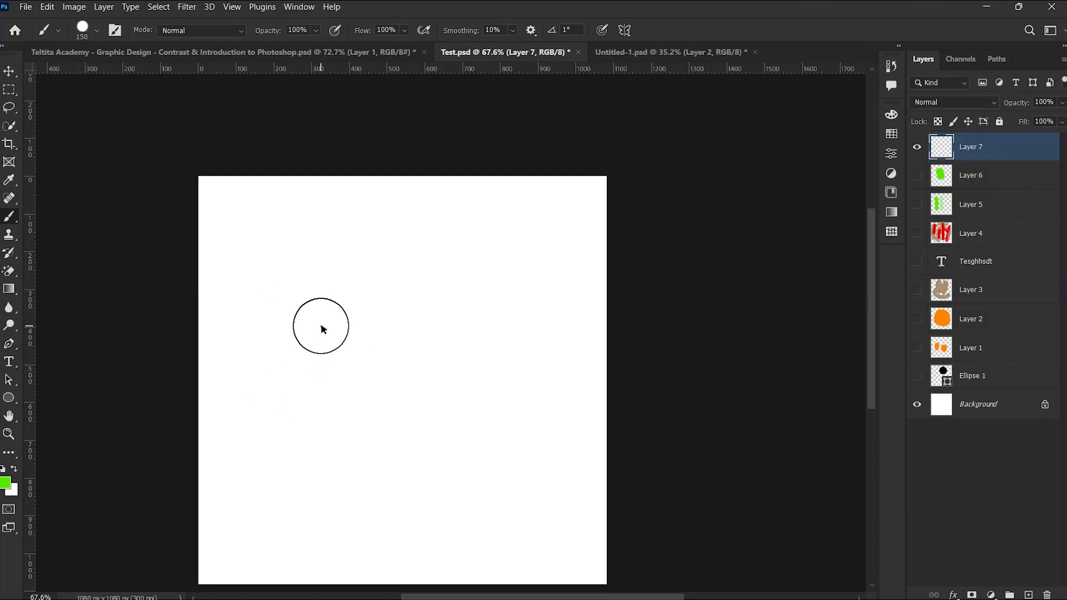
# Add the green 24 pt text "[ ]", with a gap between the brackets, slightly above the canvas centre
pyautogui.click(9, 364)
pyautogui.click(371, 316)
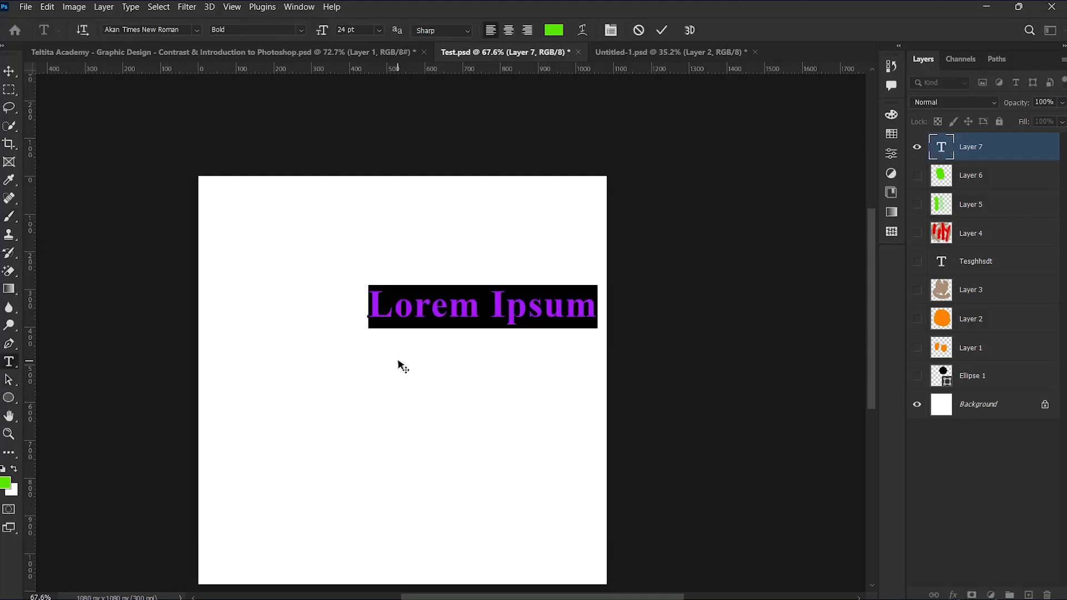
pyautogui.write('[]')
pyautogui.click(378, 311)
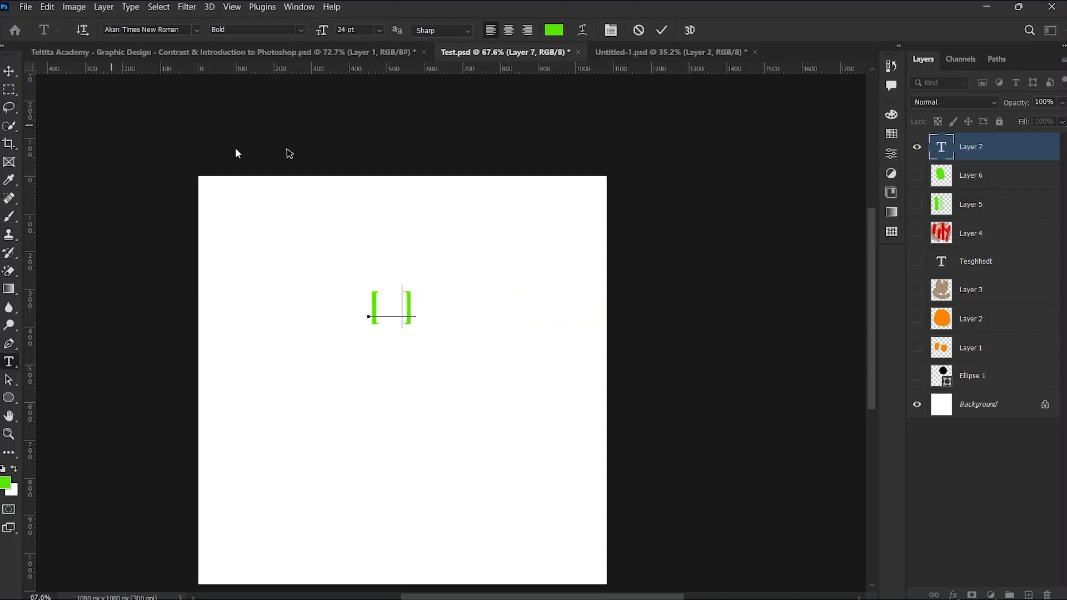
pyautogui.click(661, 30)
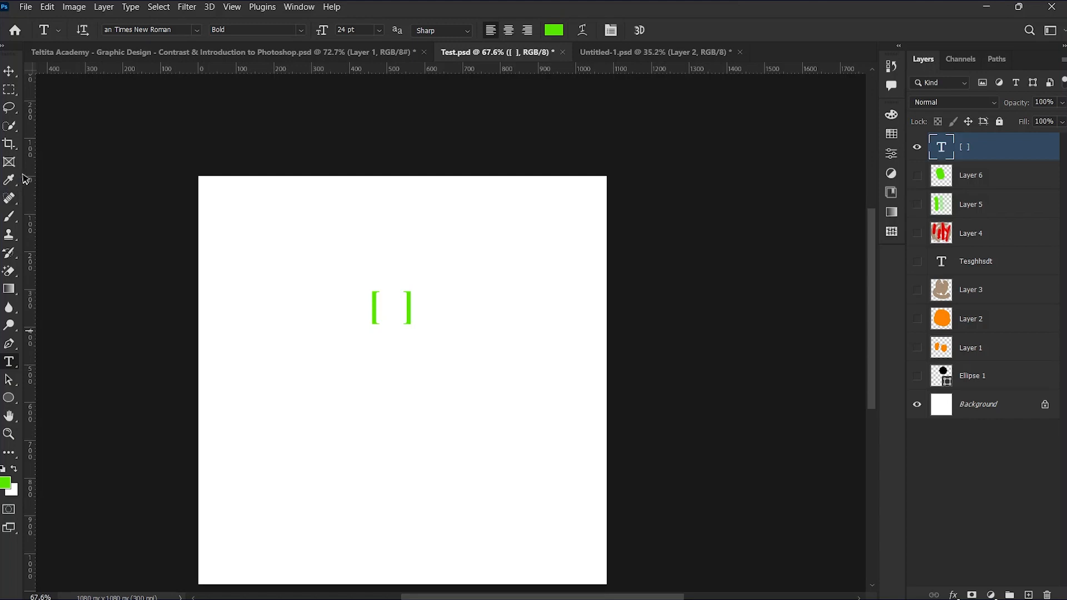
# Add a new layer above the bracket text, reduce the brush to 15 px, and paint two thin curved strokes at the lower left of the canvas
pyautogui.click(9, 216)
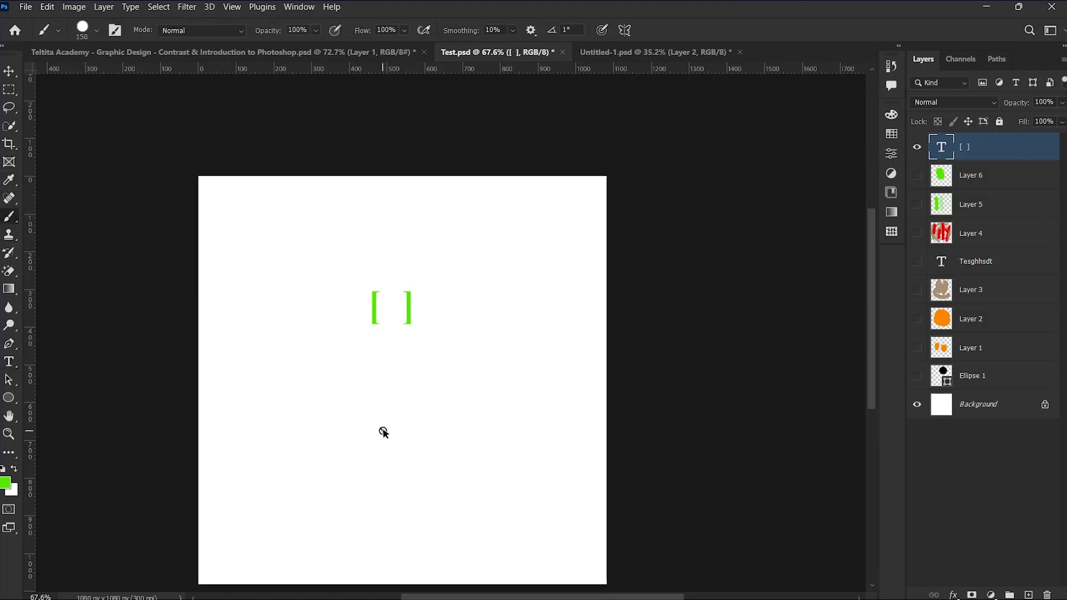
pyautogui.click(1028, 595)
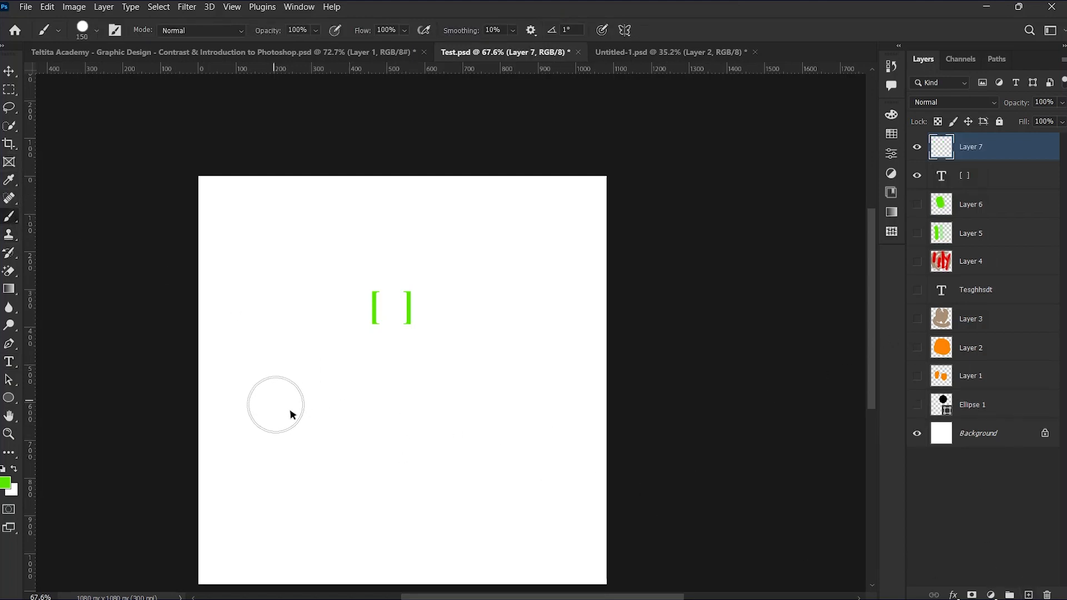
pyautogui.press('[')
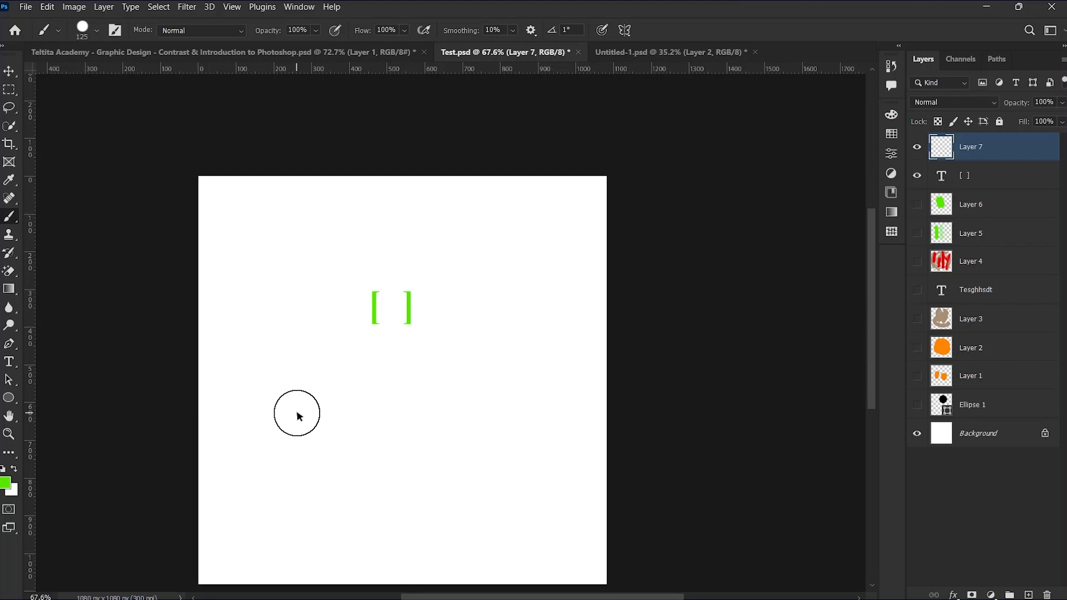
pyautogui.press('[')
pyautogui.press('[')
pyautogui.press('[')
pyautogui.press('[')
pyautogui.press('[')
pyautogui.press('[')
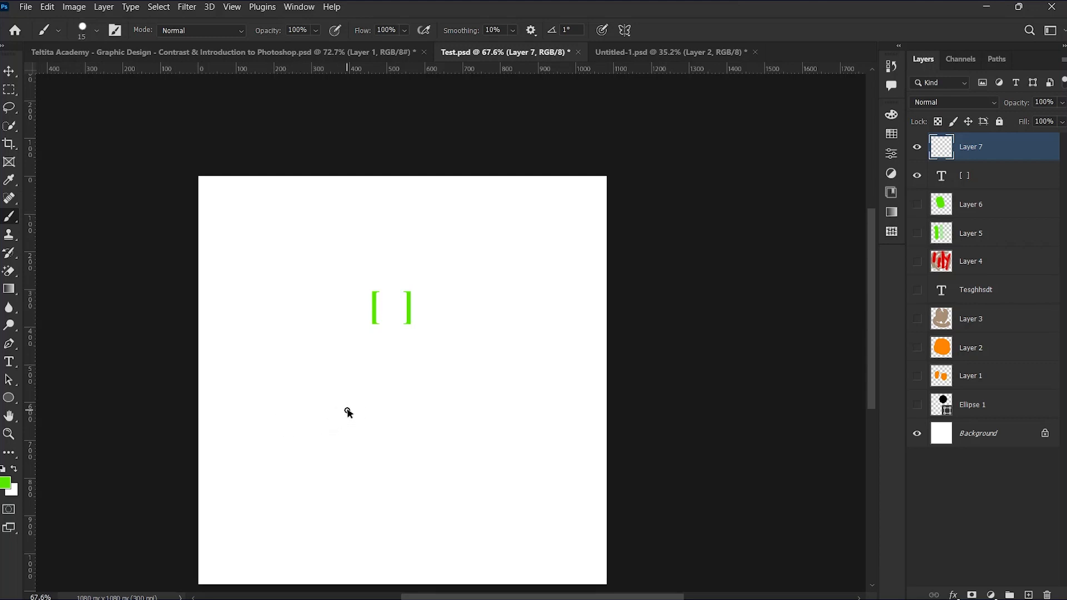
pyautogui.moveTo(344, 388)
pyautogui.mouseDown()
pyautogui.moveTo(298, 425)
pyautogui.moveTo(309, 486)
pyautogui.moveTo(394, 472)
pyautogui.mouseUp()
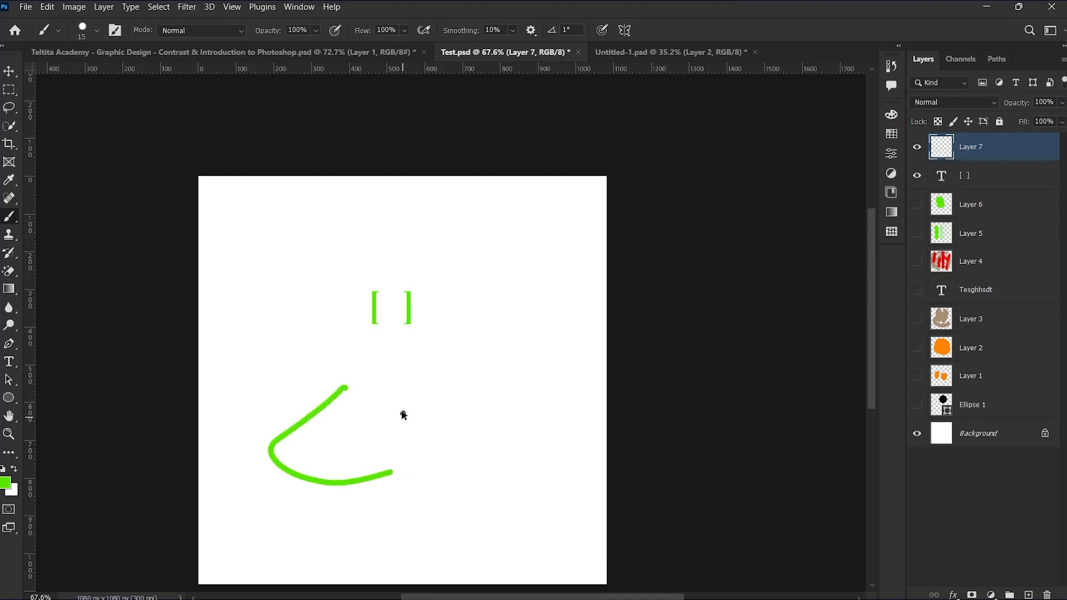
pyautogui.moveTo(360, 408)
pyautogui.mouseDown()
pyautogui.moveTo(305, 443)
pyautogui.moveTo(365, 459)
pyautogui.mouseUp()
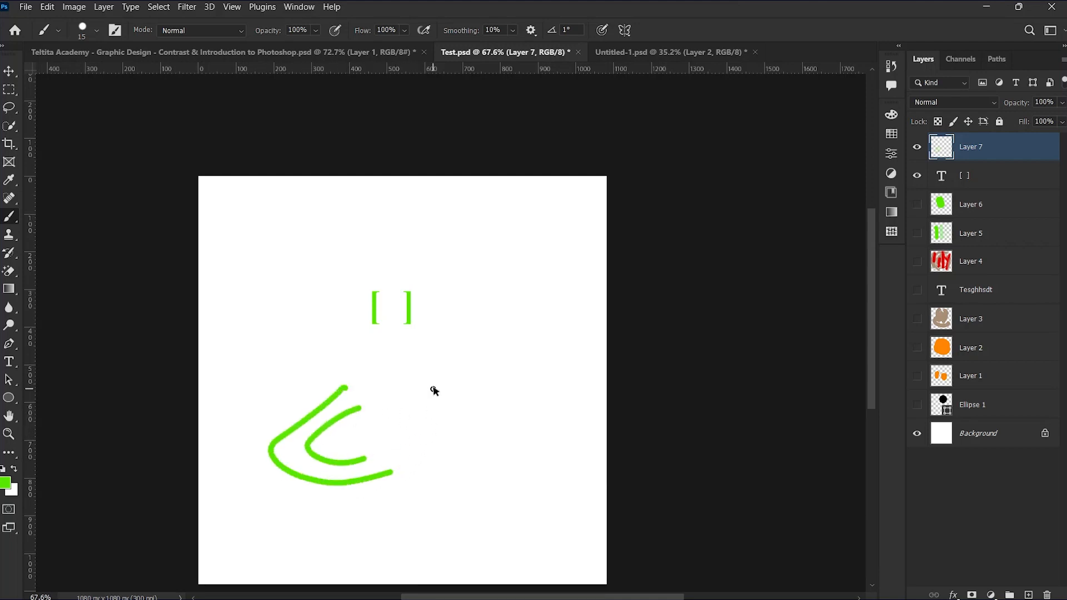
# Enlarge the brush to 150 px, paint two thick curved strokes right of the thin ones, and hide Layer 7
pyautogui.press(']')
pyautogui.press(']')
pyautogui.press(']')
pyautogui.press(']')
pyautogui.press(']')
pyautogui.press(']')
pyautogui.press(']')
pyautogui.press(']')
pyautogui.press(']')
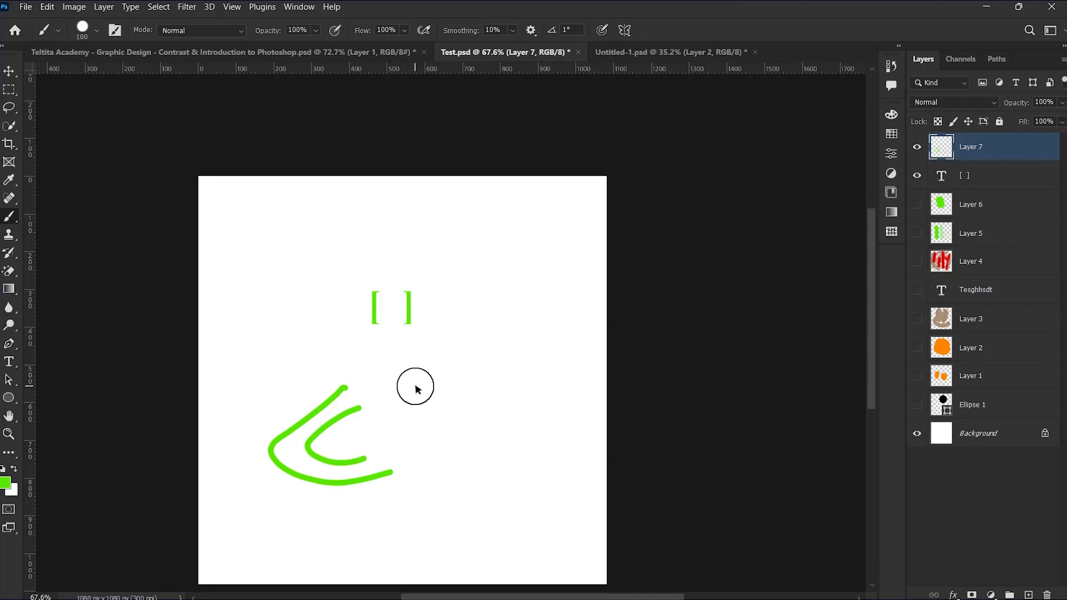
pyautogui.moveTo(415, 386)
pyautogui.mouseDown()
pyautogui.moveTo(496, 446)
pyautogui.moveTo(458, 497)
pyautogui.mouseUp()
pyautogui.moveTo(467, 328)
pyautogui.mouseDown()
pyautogui.moveTo(571, 370)
pyautogui.moveTo(603, 464)
pyautogui.moveTo(579, 474)
pyautogui.mouseUp()
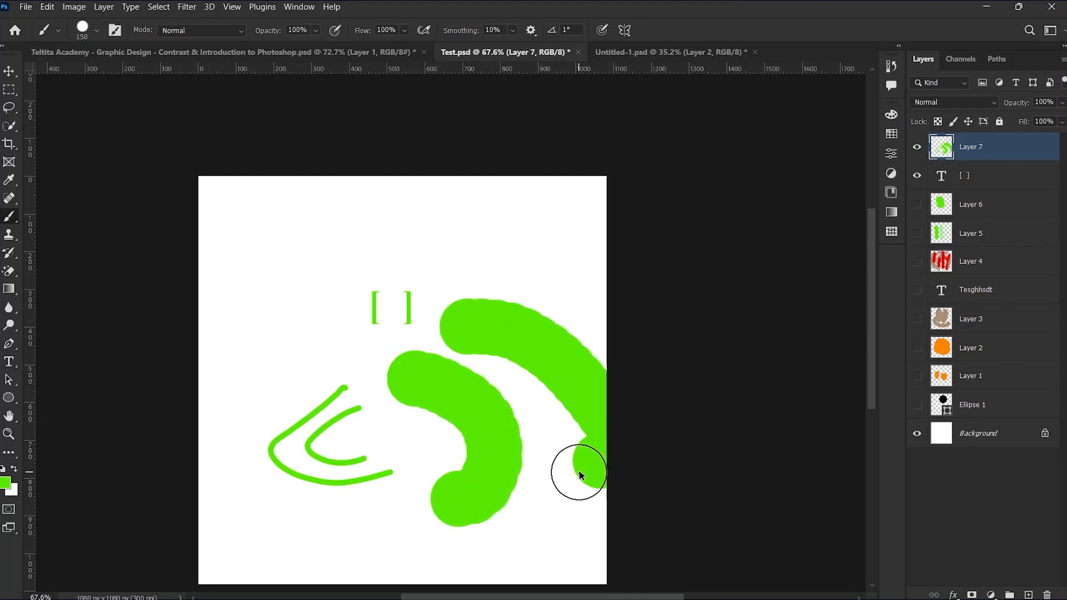
pyautogui.click(918, 148)
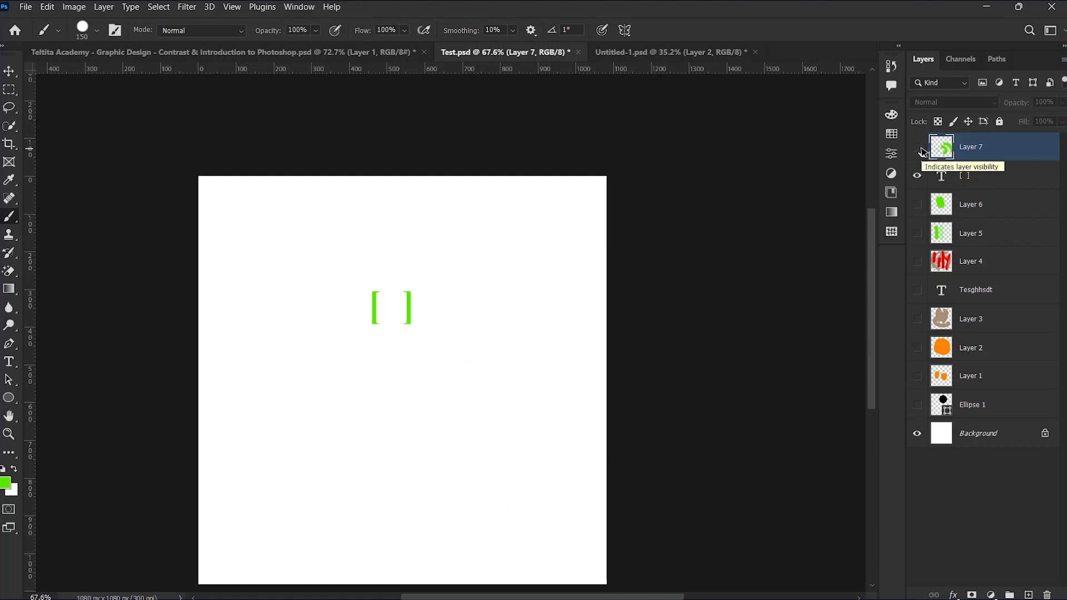
# Hide the bracket text layer and add the green 24 pt placeholder text "Lorem Ipsum" in the upper part of the canvas
pyautogui.click(918, 176)
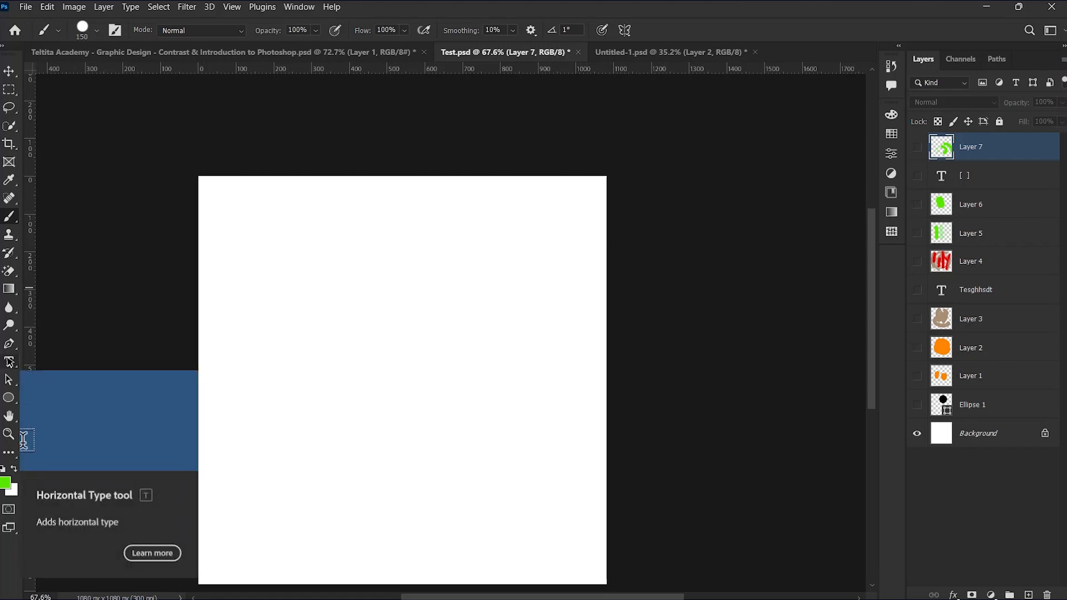
pyautogui.click(9, 362)
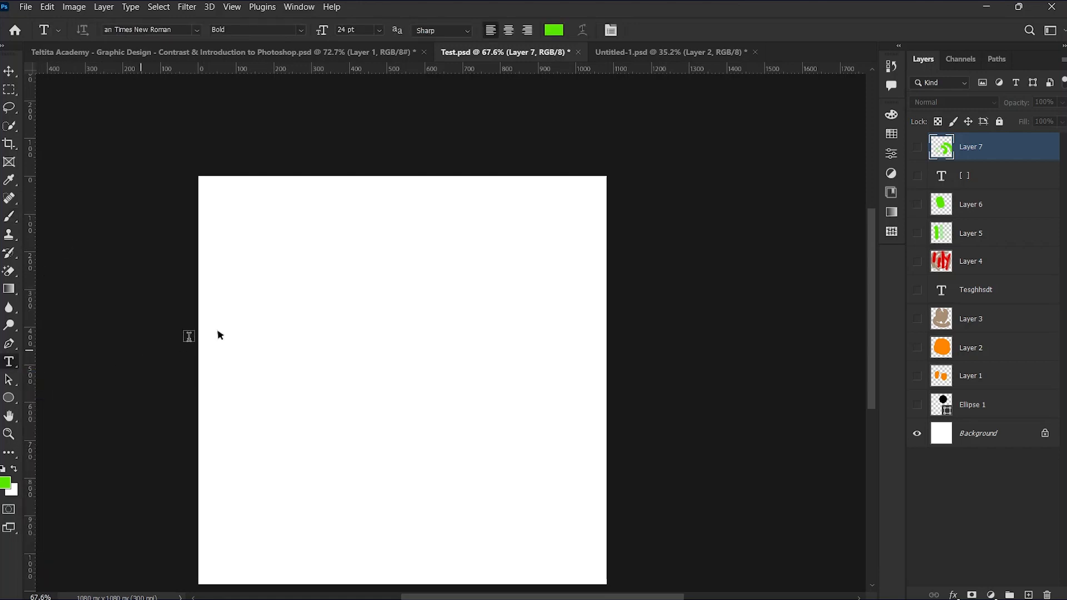
pyautogui.click(1028, 595)
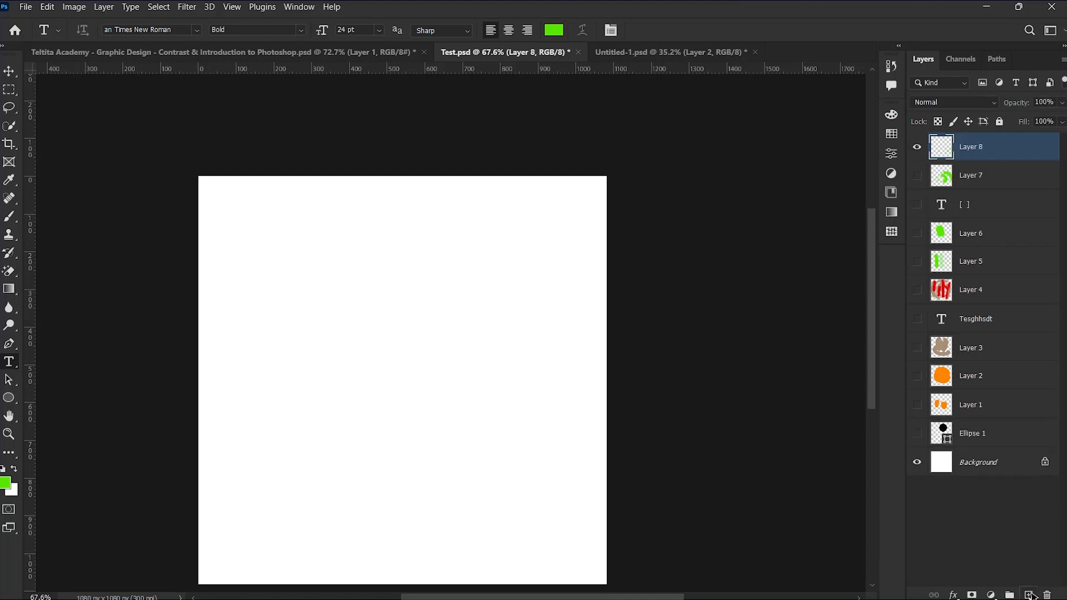
pyautogui.hotkey('ctrl', 'z')
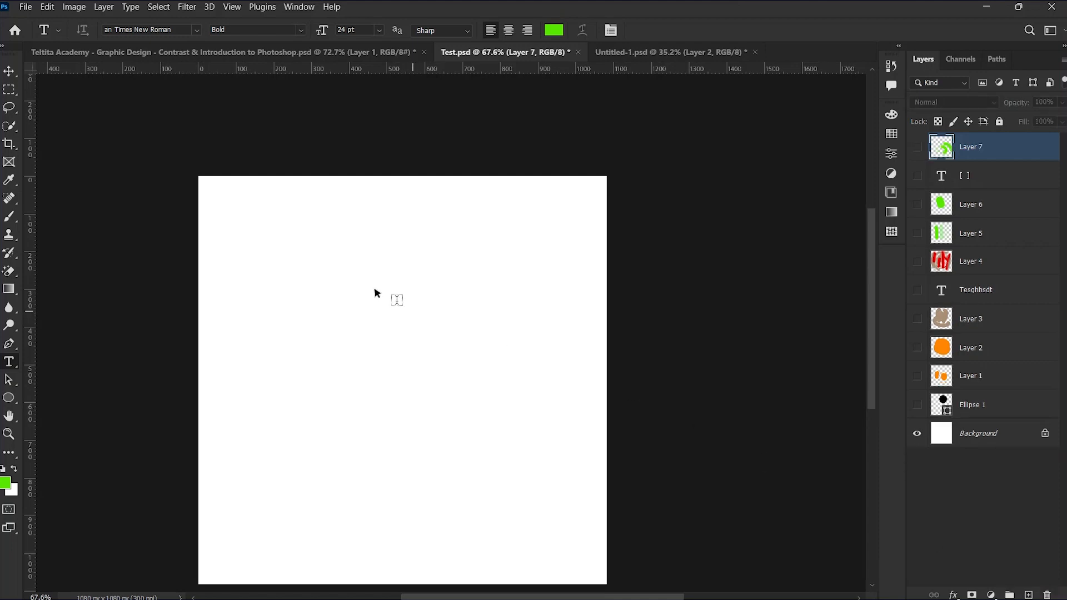
pyautogui.click(274, 298)
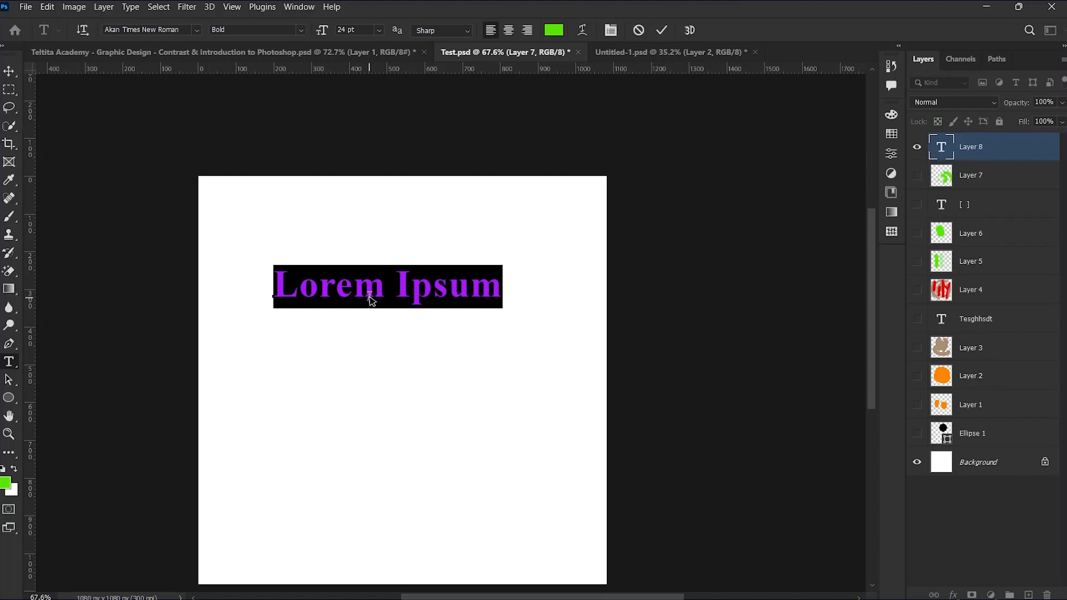
pyautogui.hotkey('ctrl', 'Return')
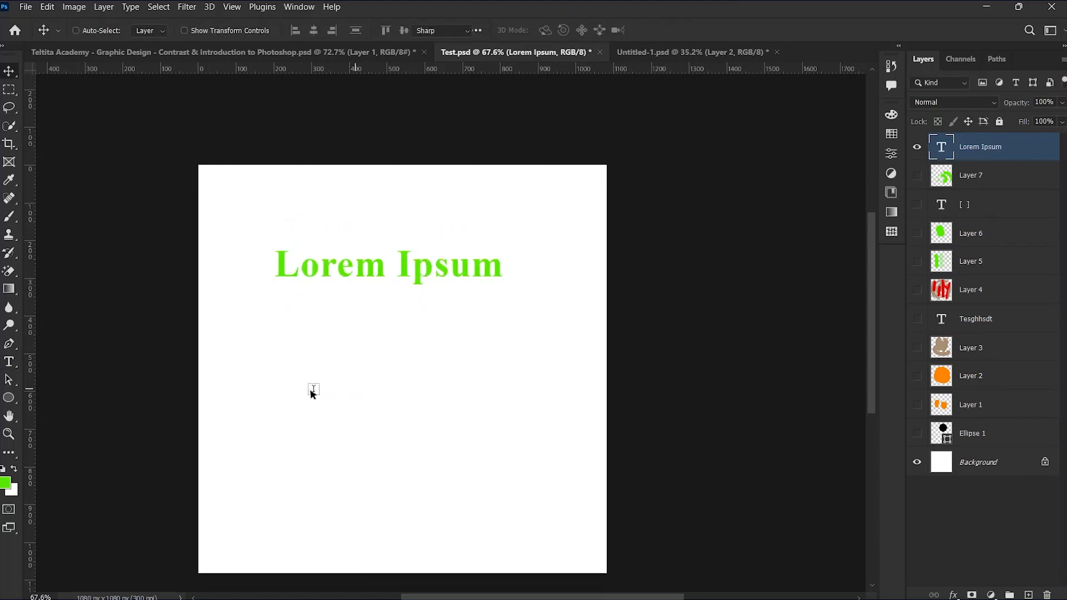
# Add a second green 24 pt text below "Lorem Ipsum" as one long random line starting "ghsdghsdghhhh" that runs past the canvas edge
pyautogui.click(278, 356)
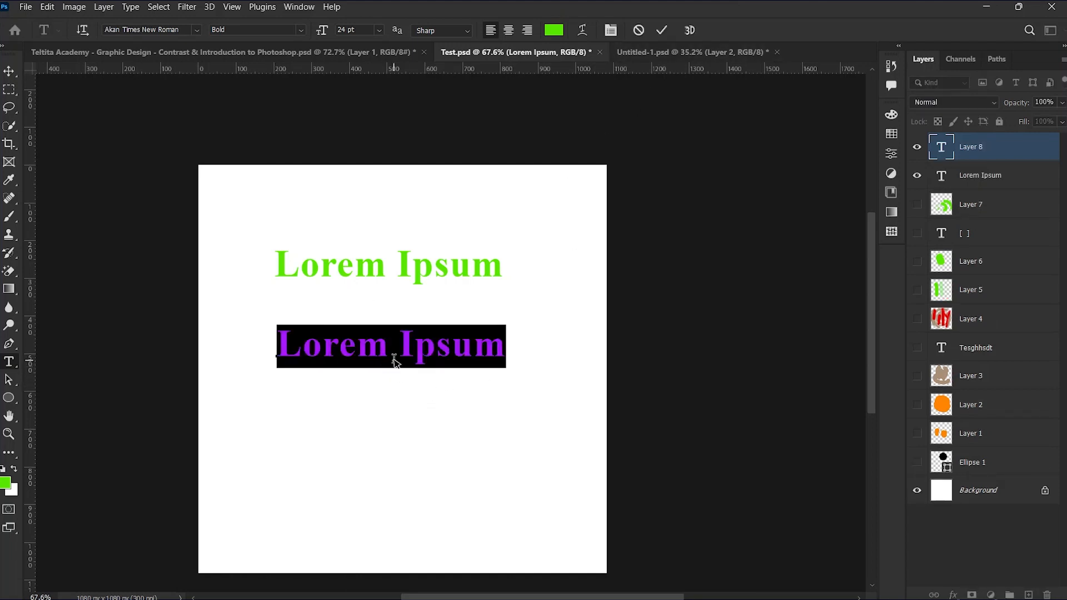
pyautogui.write('ghsdghs')
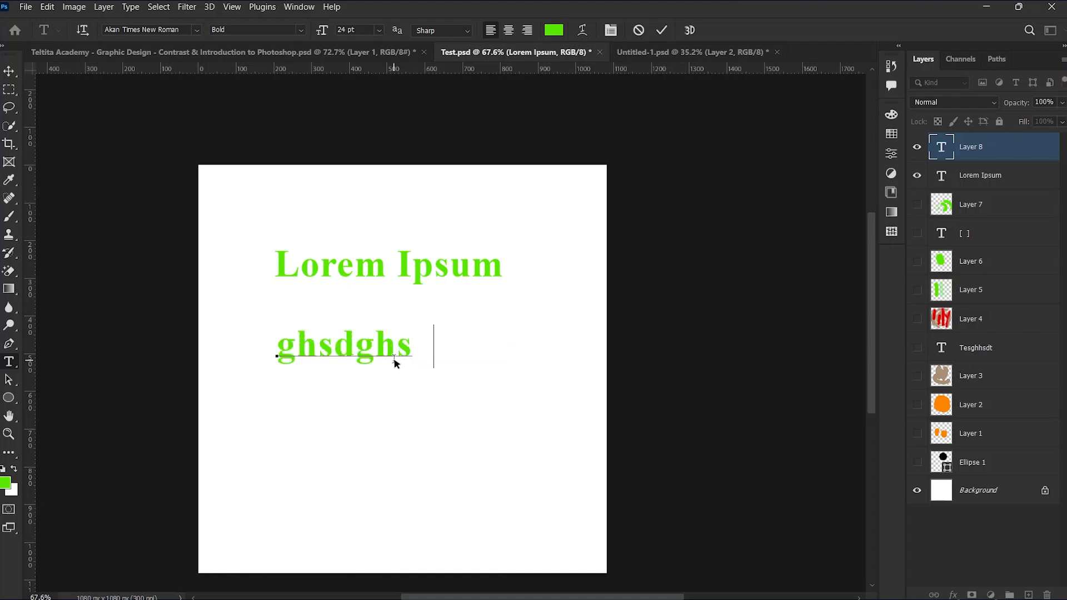
pyautogui.write('dghhhhhhhhhhhhhhhhhh')
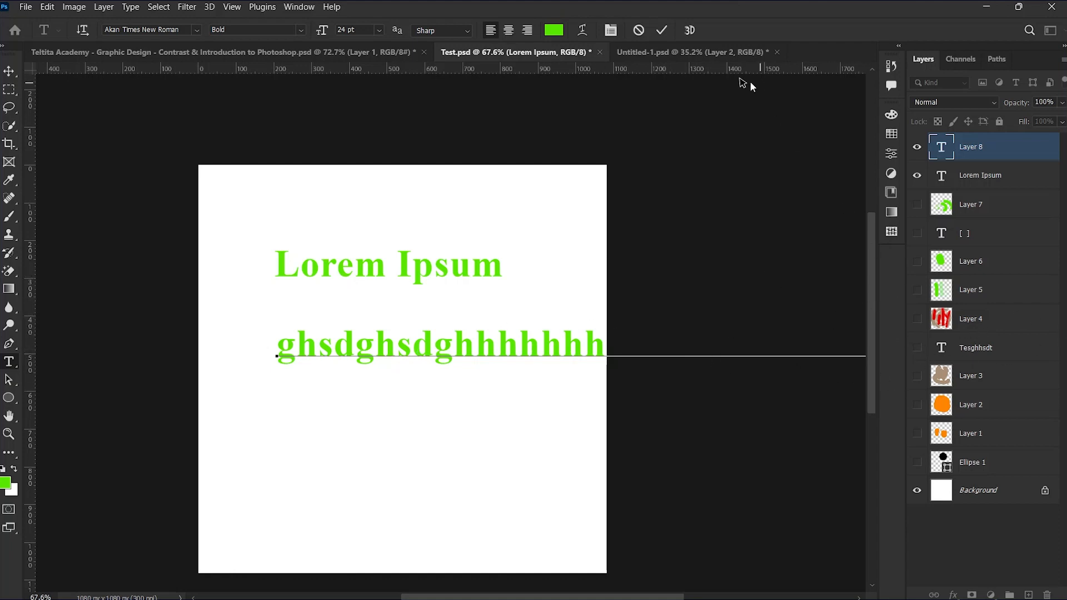
pyautogui.click(660, 32)
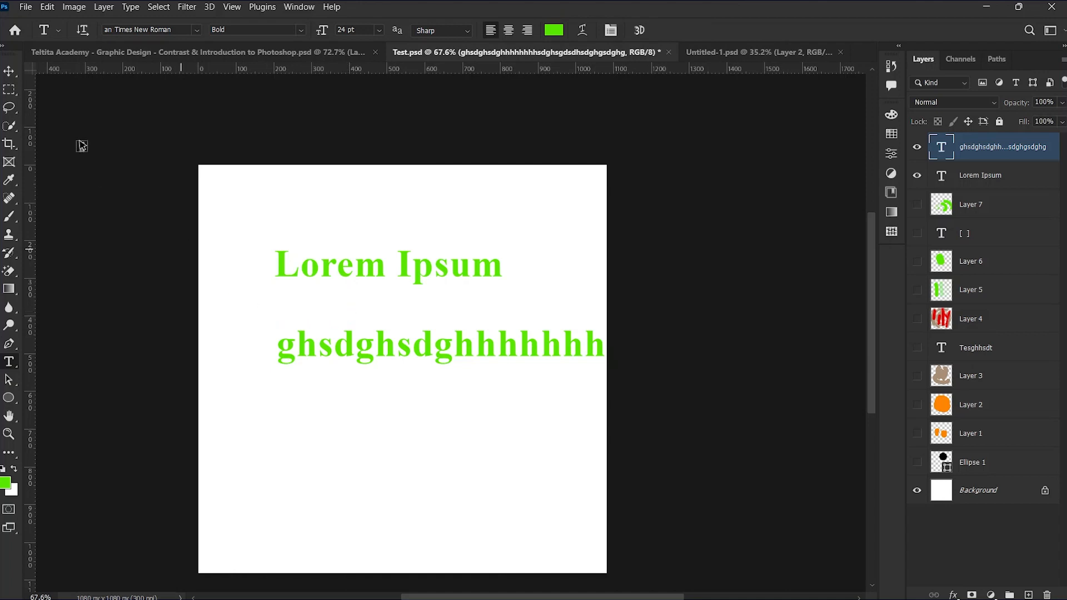
# Move the long random text line up so it sits directly beneath "Lorem Ipsum"
pyautogui.click(9, 70)
pyautogui.moveTo(469, 383); pyautogui.dragTo(421, 326)
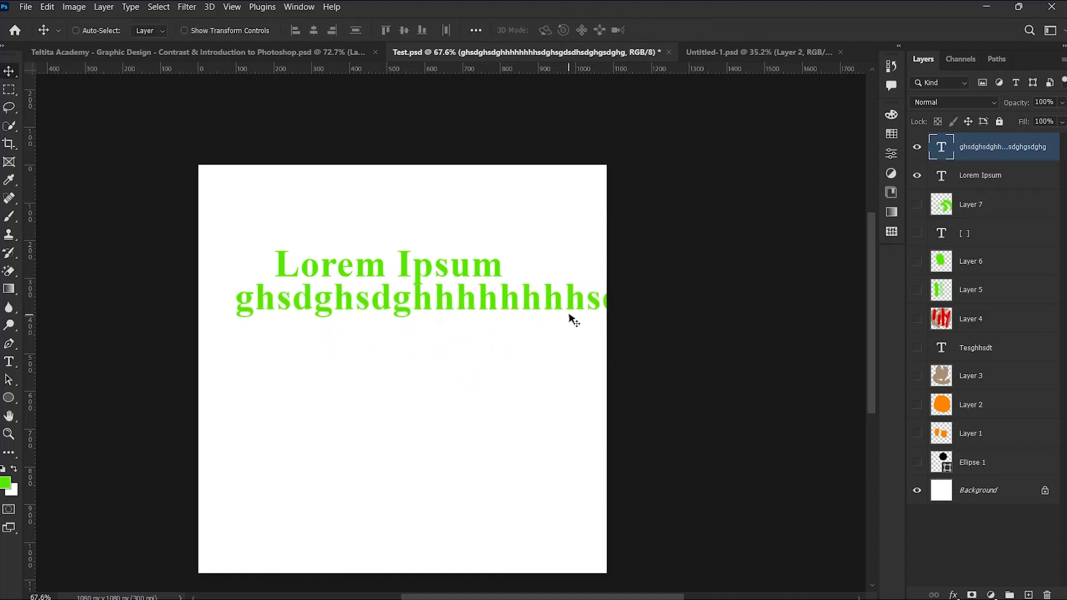
pyautogui.moveTo(276, 321); pyautogui.dragTo(382, 321)
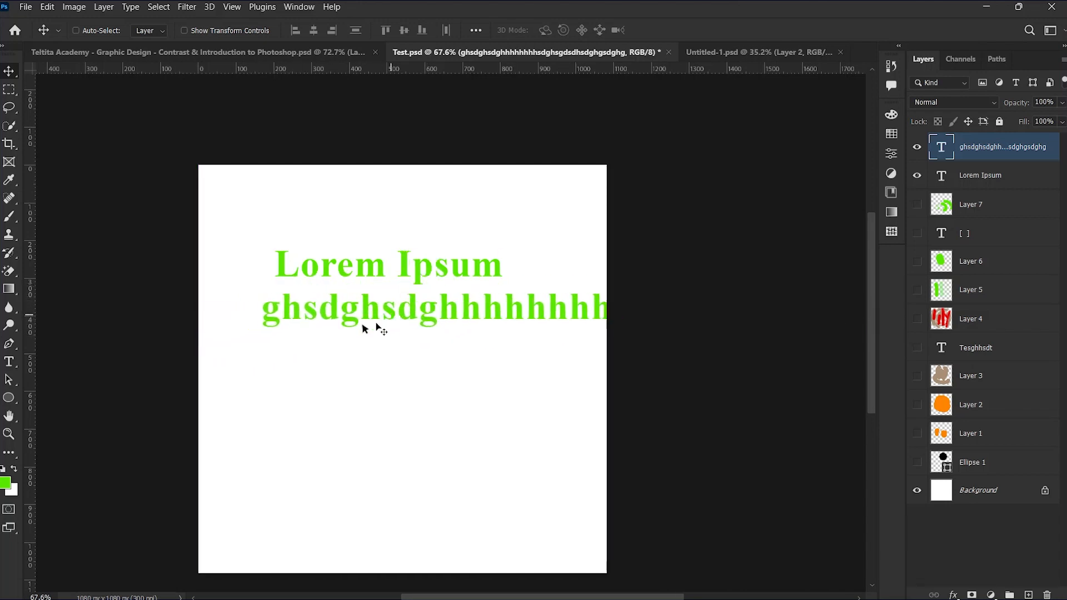
# Add an 11 pt Lorem ipsum paragraph in a narrowed text box beneath the long line, aligned with that line's left edge
pyautogui.click(9, 364)
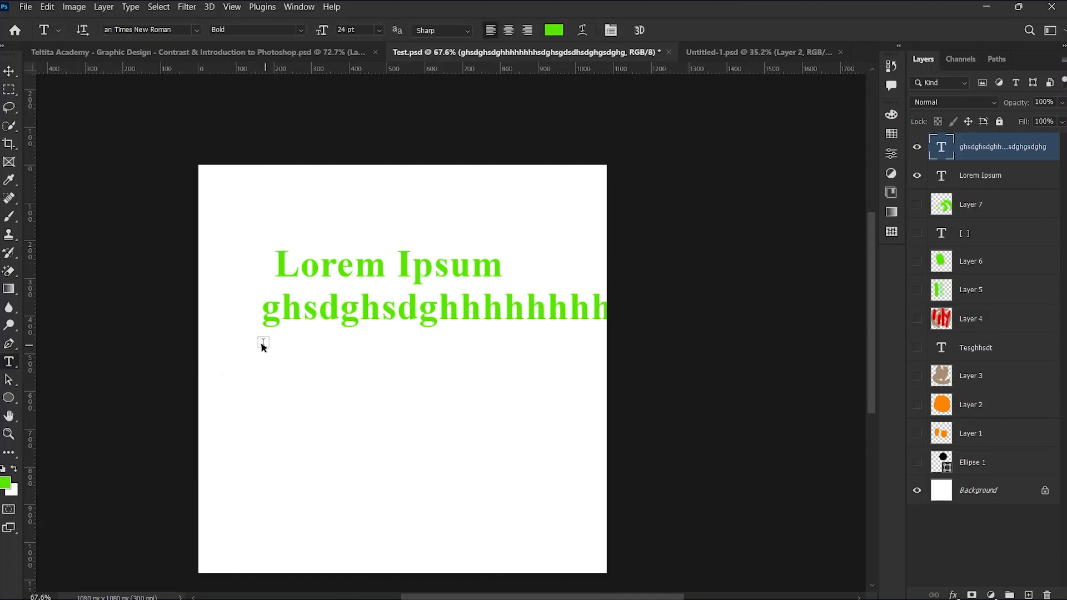
pyautogui.moveTo(255, 345); pyautogui.dragTo(586, 516)
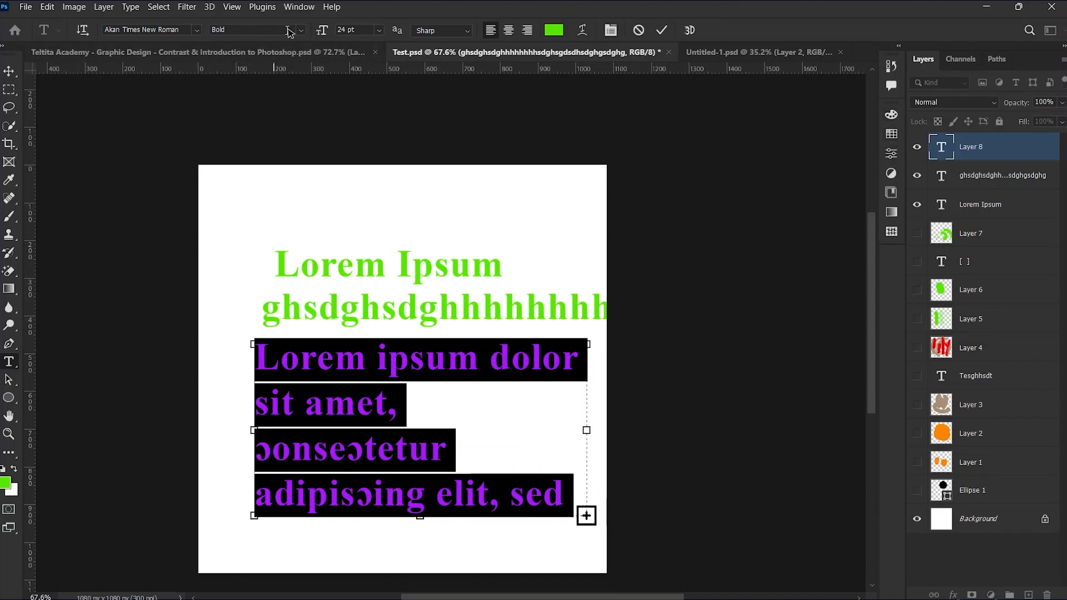
pyautogui.moveTo(325, 33); pyautogui.dragTo(315, 37)
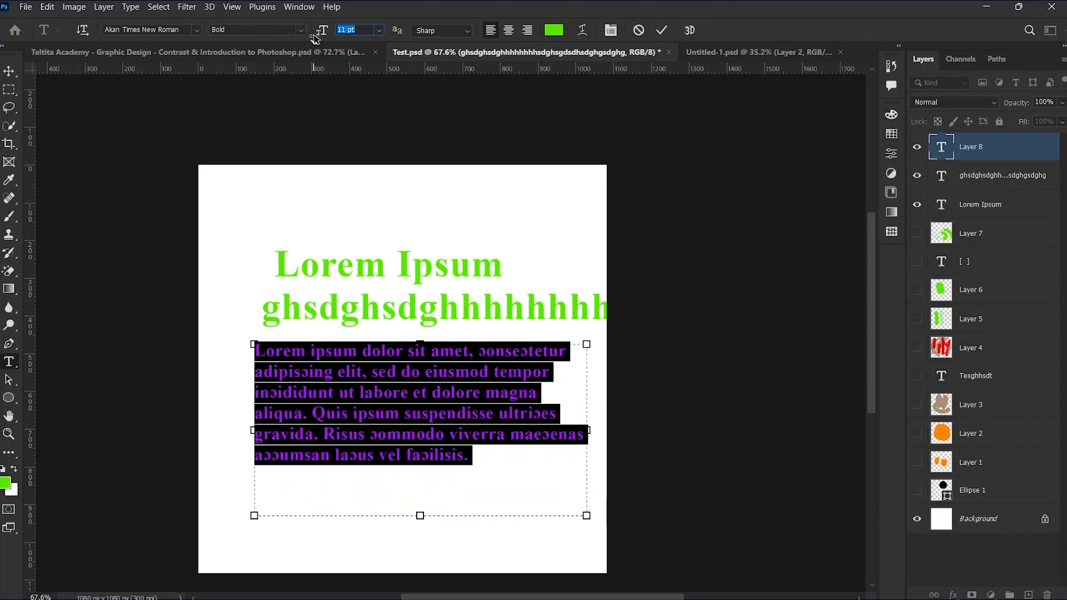
pyautogui.moveTo(587, 430); pyautogui.dragTo(534, 432)
pyautogui.moveTo(642, 16)
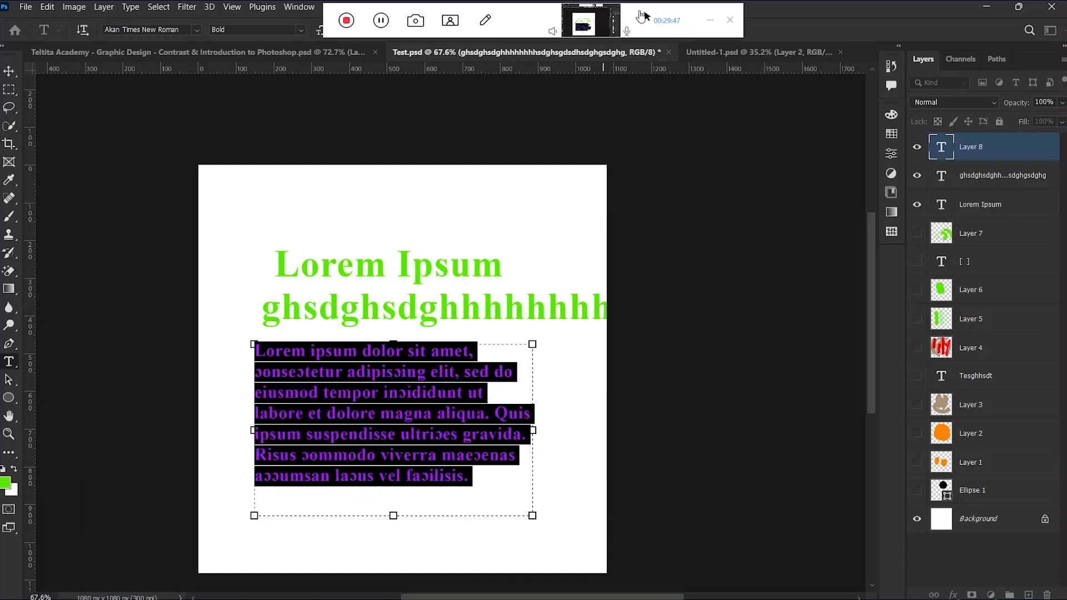
pyautogui.click(661, 30)
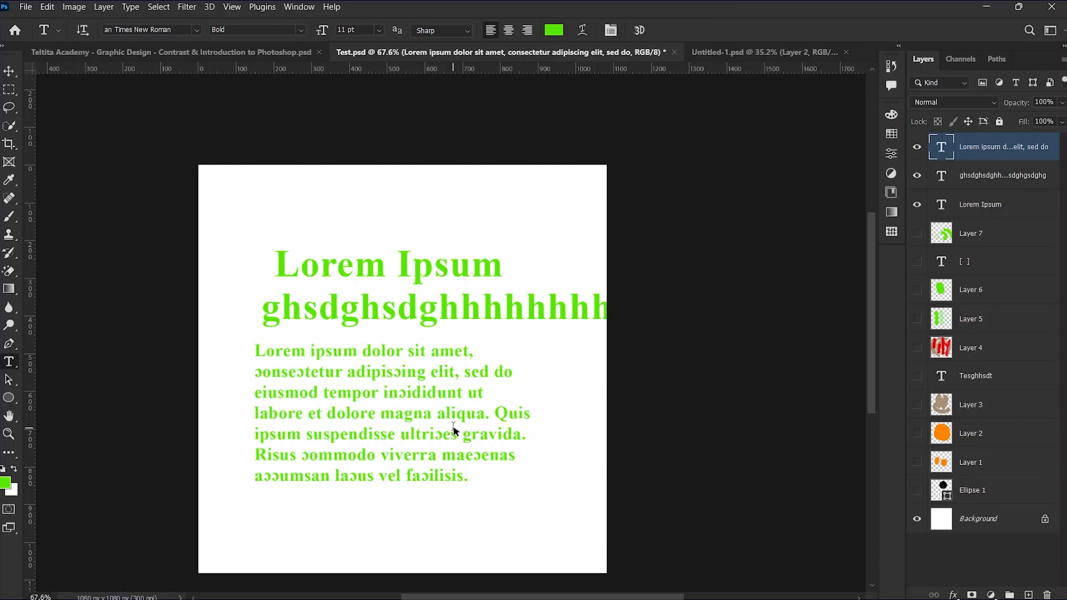
pyautogui.click(13, 72)
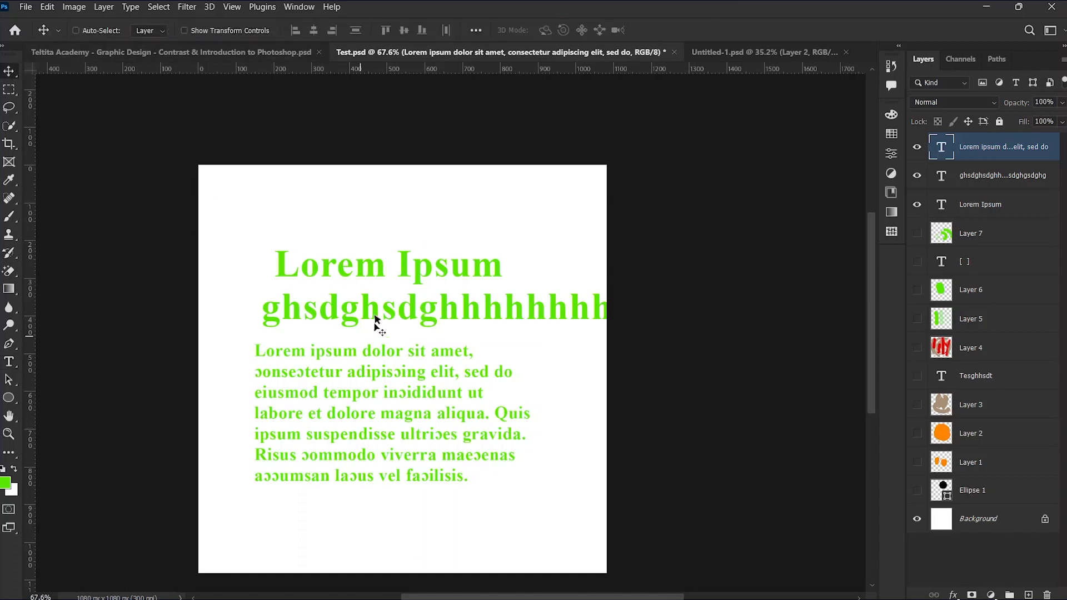
pyautogui.moveTo(374, 322)
pyautogui.mouseDown()
pyautogui.moveTo(359, 324)
pyautogui.moveTo(376, 300)
pyautogui.moveTo(380, 337)
pyautogui.mouseUp()
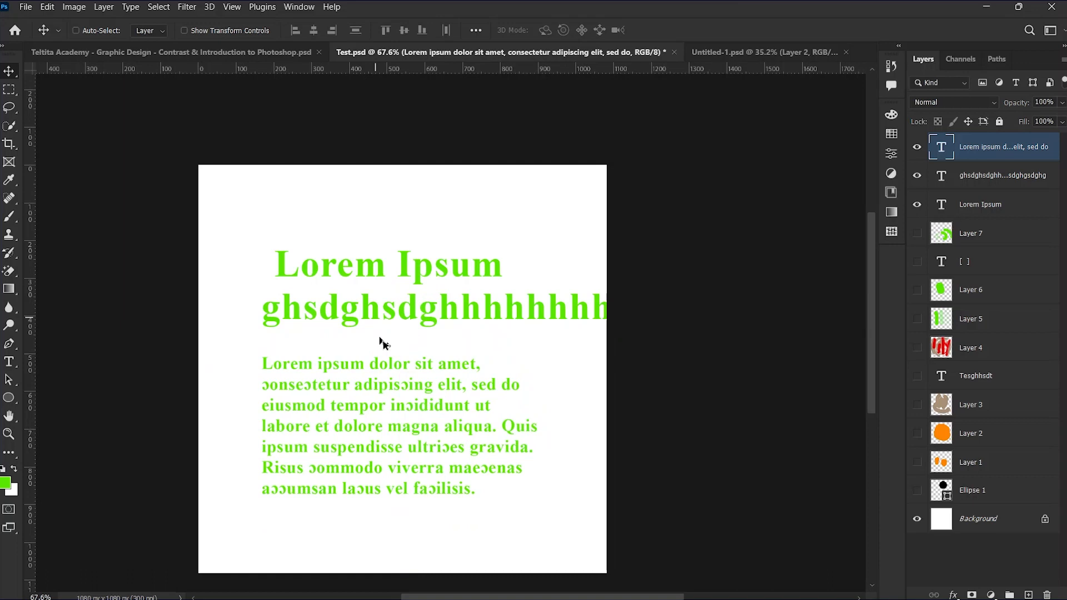
# Set the paragraph's font to Avenir Next LT Pro and its size to 14 pt
pyautogui.doubleClick(376, 413)
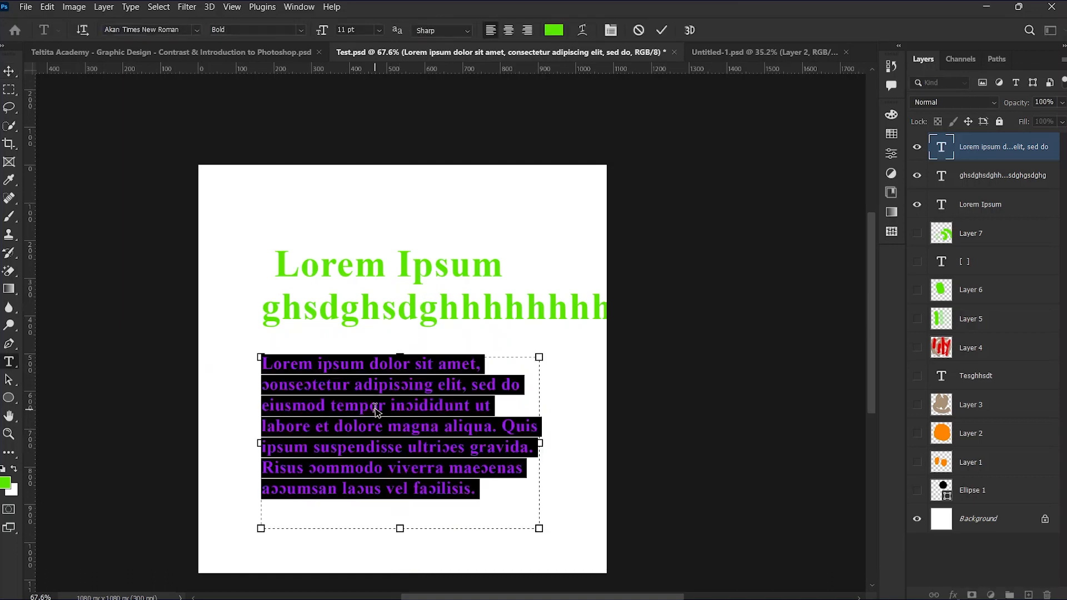
pyautogui.click(197, 31)
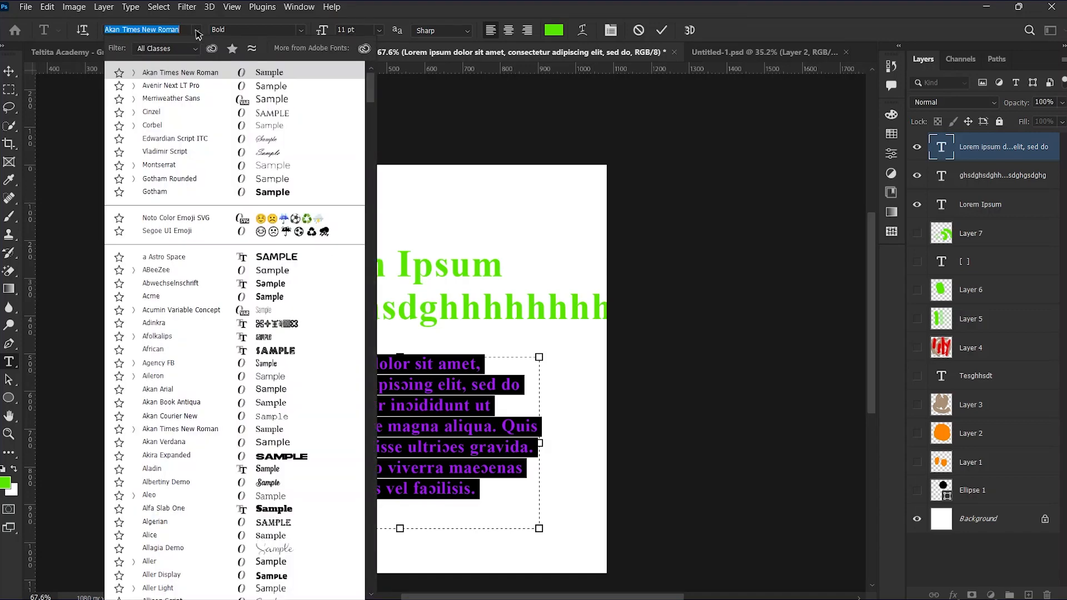
pyautogui.click(192, 88)
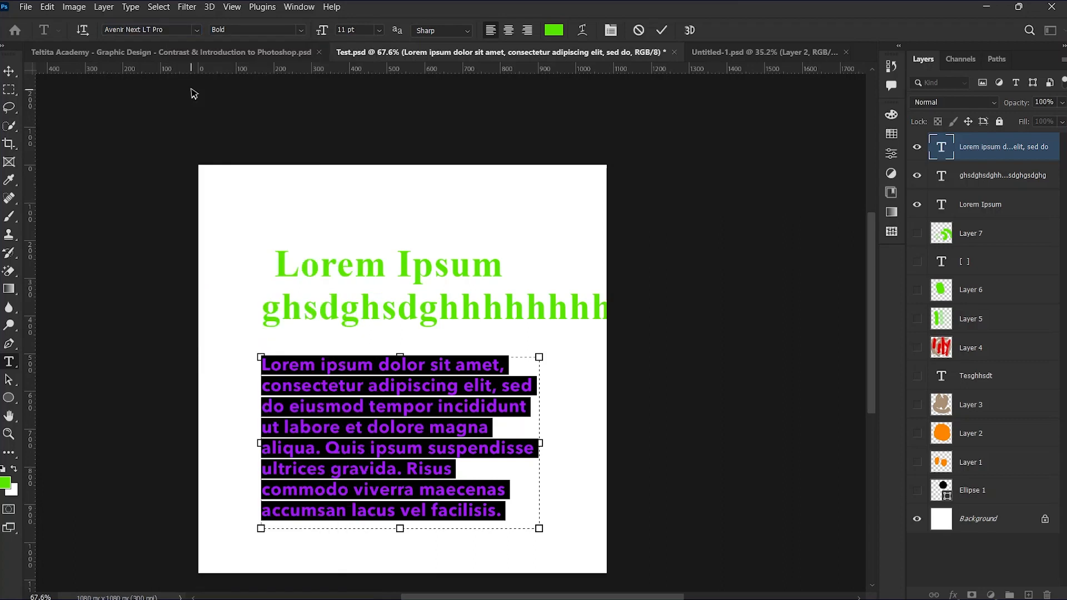
pyautogui.click(379, 30)
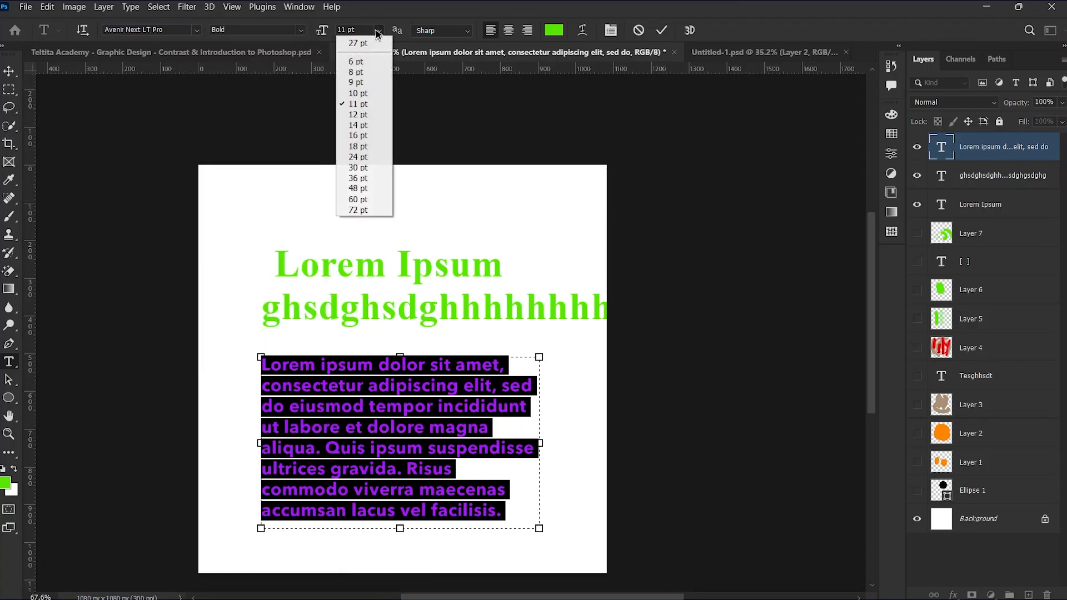
pyautogui.click(361, 124)
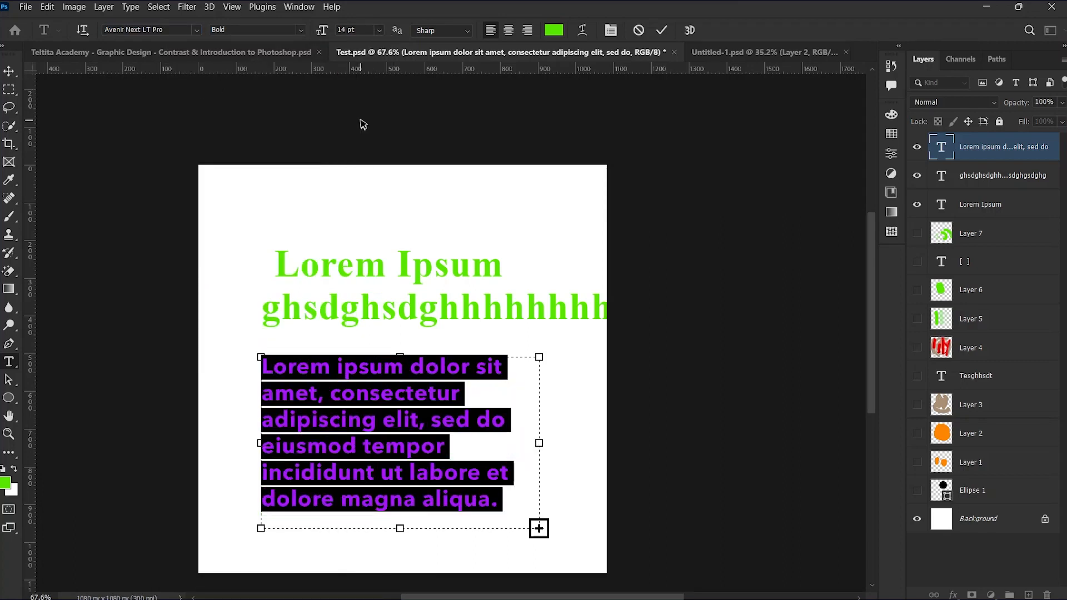
# Try centre and right alignment on the paragraph and return it to left alignment
pyautogui.click(509, 31)
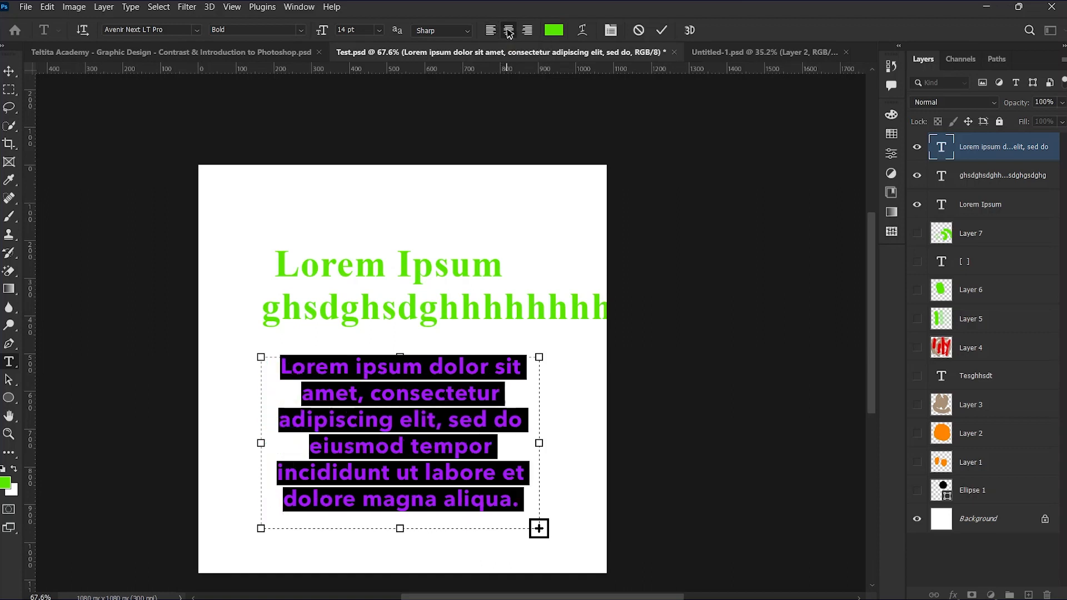
pyautogui.click(525, 31)
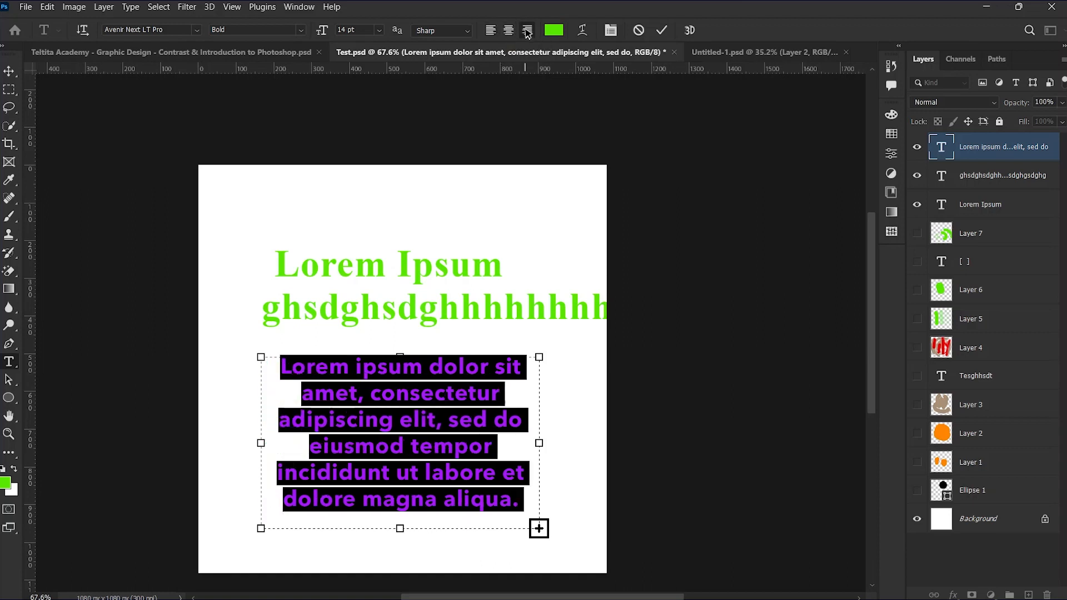
pyautogui.click(491, 31)
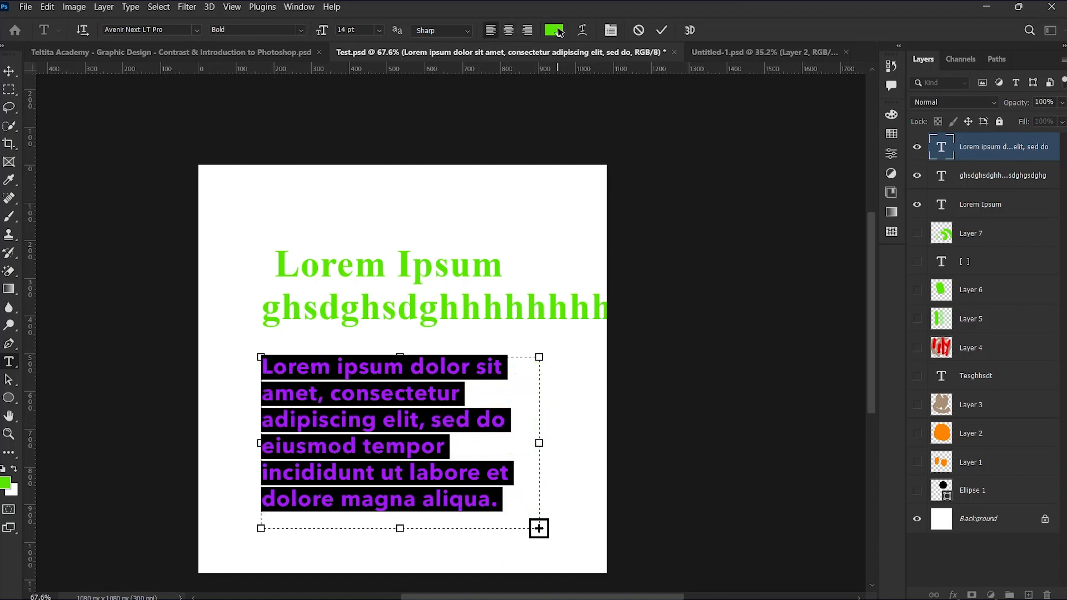
# Change the paragraph's text colour to purple and commit the text edit
pyautogui.click(556, 31)
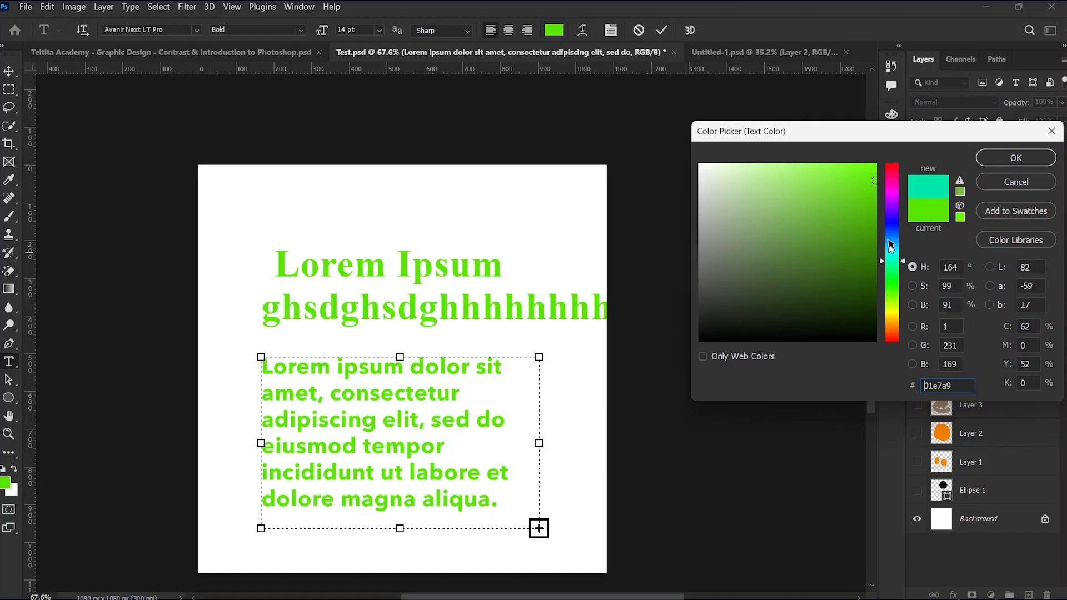
pyautogui.click(891, 209)
pyautogui.click(1015, 158)
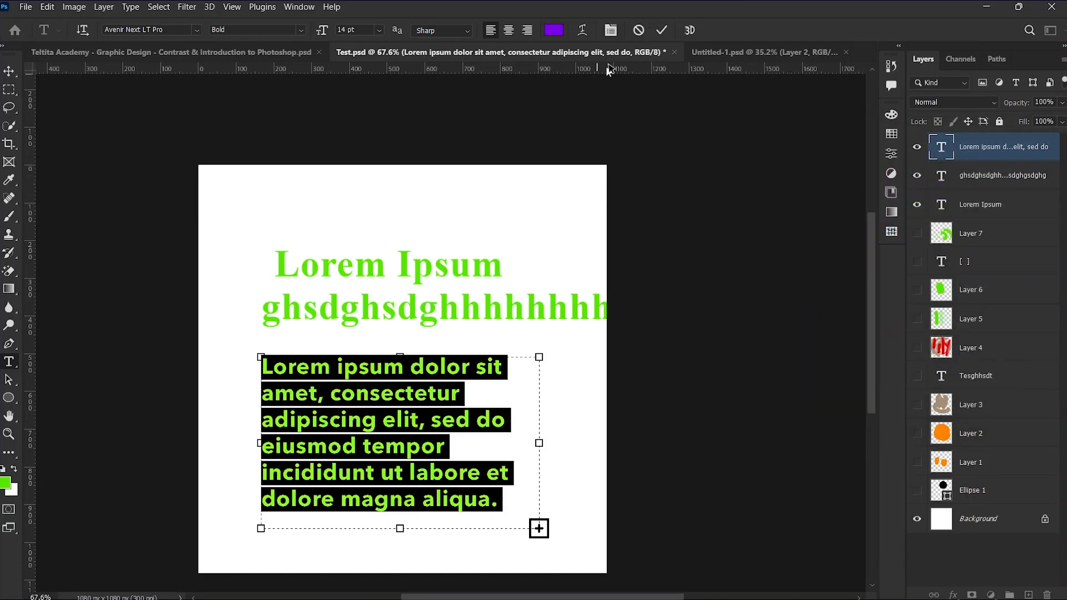
pyautogui.click(663, 30)
# Move the heading, the long line and the purple paragraph left and closer together so their left edges line up
pyautogui.press('v')
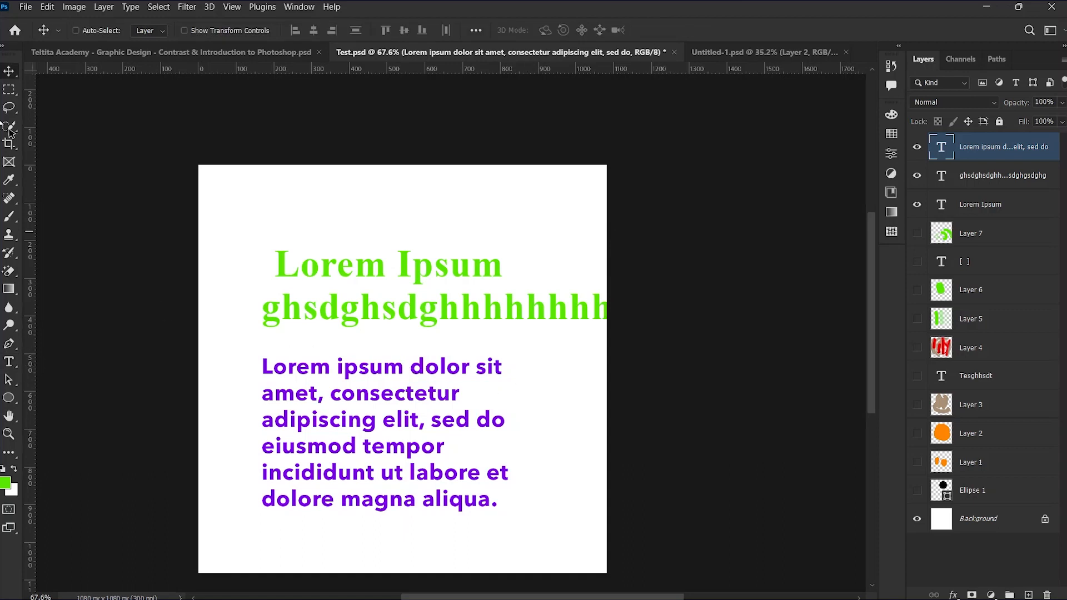
pyautogui.moveTo(386, 437)
pyautogui.mouseDown()
pyautogui.moveTo(405, 374)
pyautogui.moveTo(391, 432)
pyautogui.moveTo(363, 446)
pyautogui.moveTo(371, 443)
pyautogui.mouseUp()
pyautogui.hotkey('ctrl', 'z')
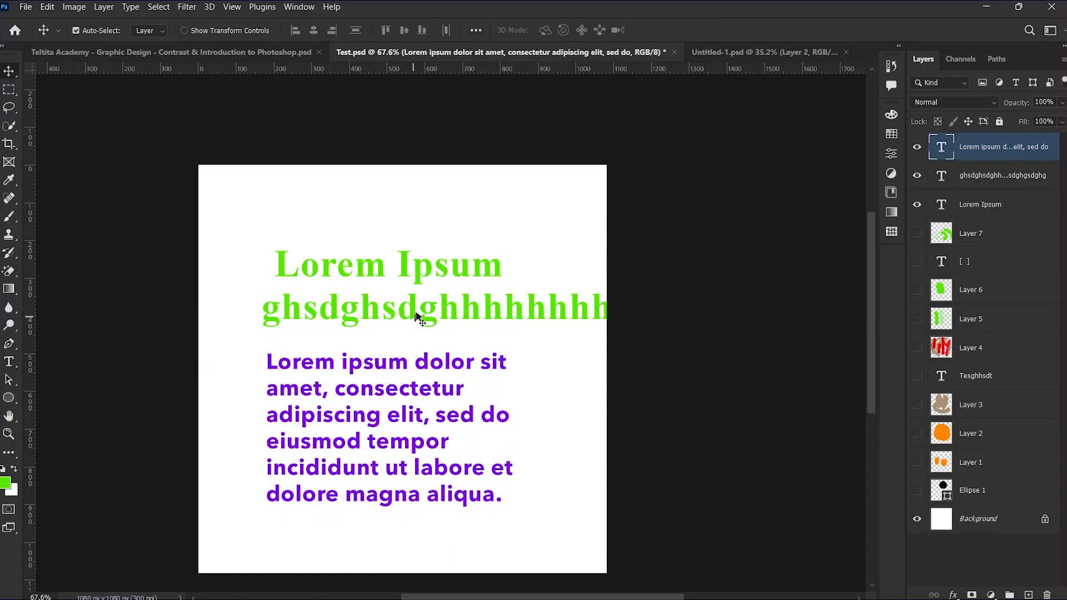
pyautogui.moveTo(419, 318)
pyautogui.mouseDown()
pyautogui.moveTo(400, 306)
pyautogui.moveTo(402, 318)
pyautogui.mouseUp()
pyautogui.moveTo(416, 278); pyautogui.dragTo(380, 266)
pyautogui.moveTo(391, 436); pyautogui.dragTo(368, 421)
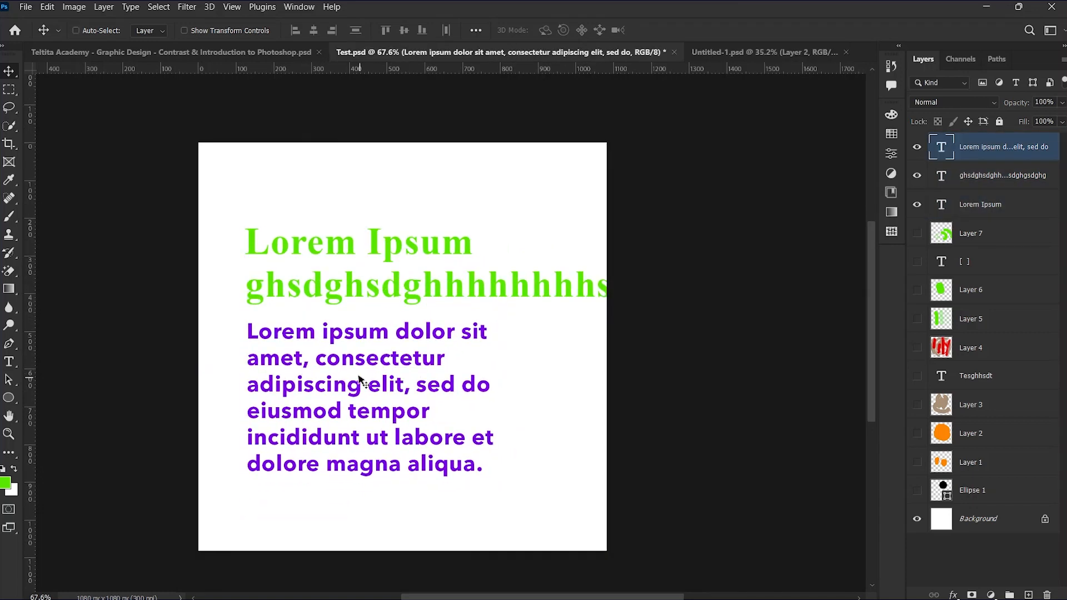
# Extend the purple paragraph's text box downward so one more line of text fits
pyautogui.doubleClick(359, 379)
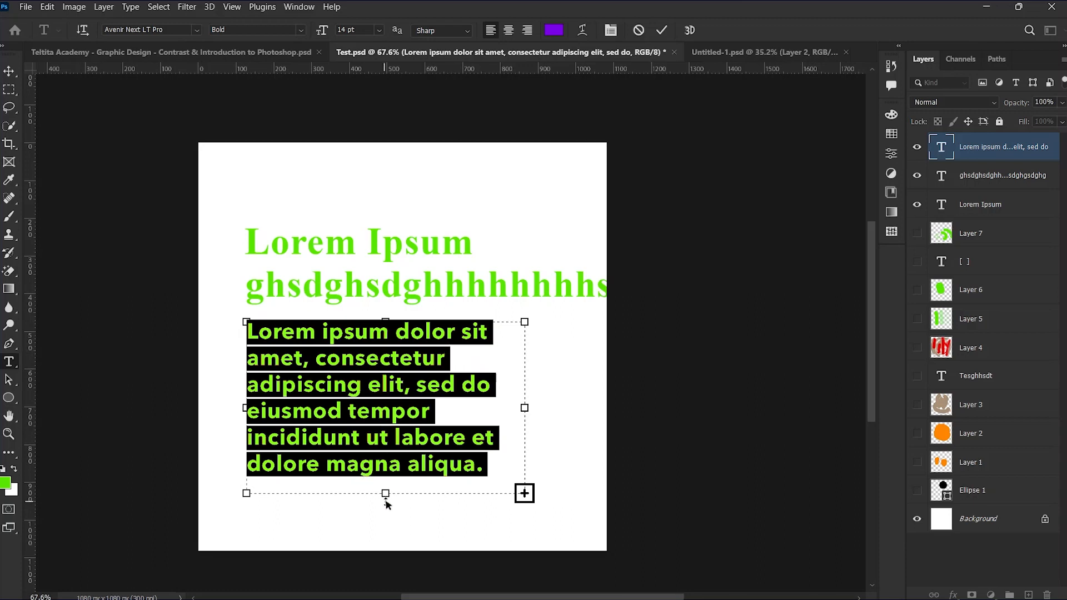
pyautogui.moveTo(385, 500); pyautogui.dragTo(385, 511)
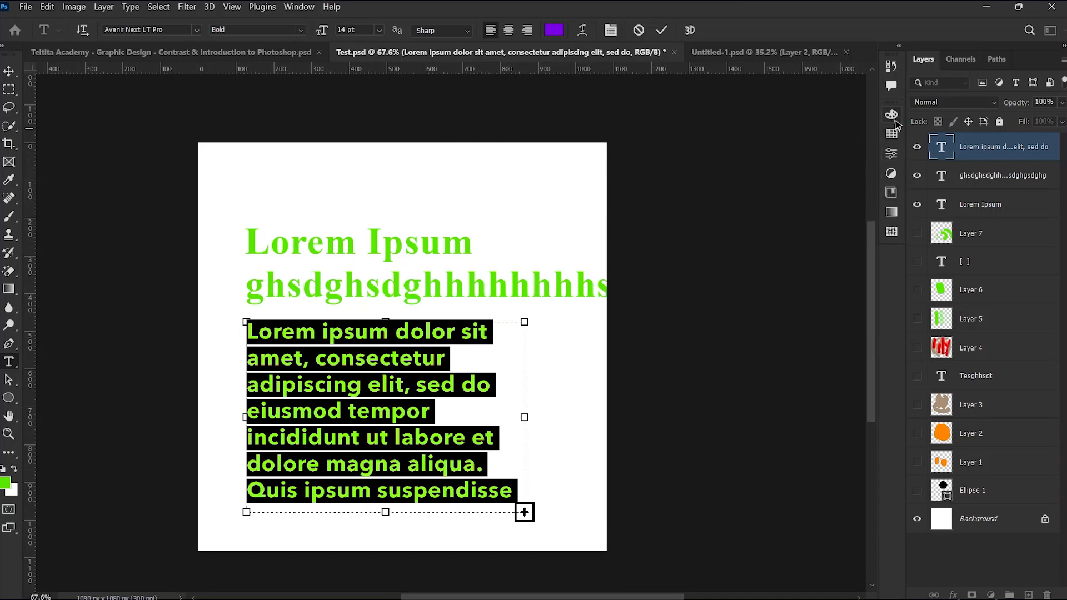
# Show the Character settings and set the paragraph's font size to 12 pt, leading to 16 pt and tracking to 80
pyautogui.click(304, 8)
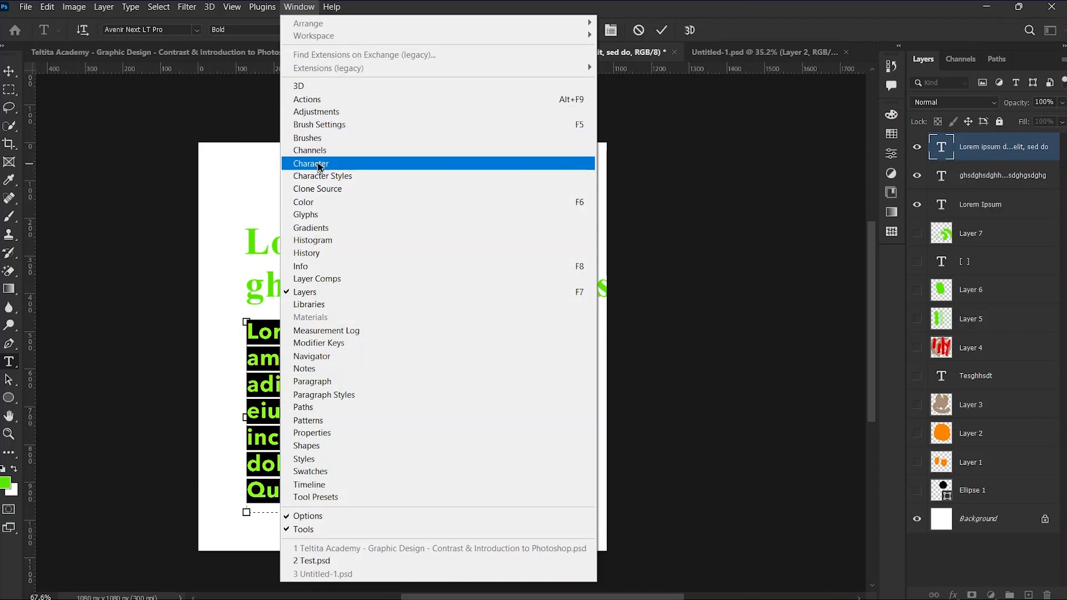
pyautogui.click(319, 165)
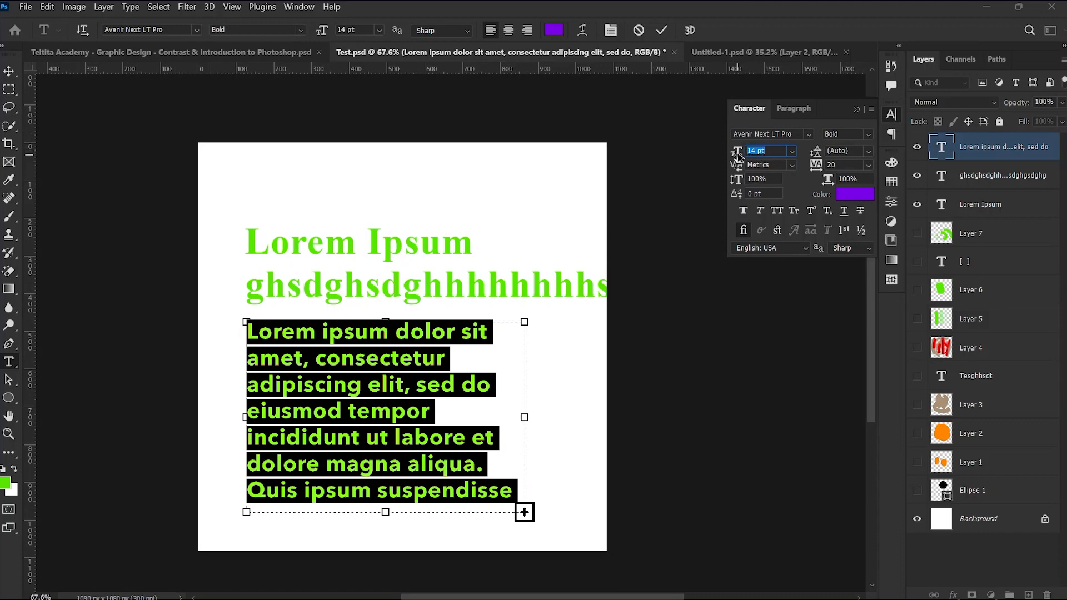
pyautogui.moveTo(739, 153); pyautogui.dragTo(737, 153)
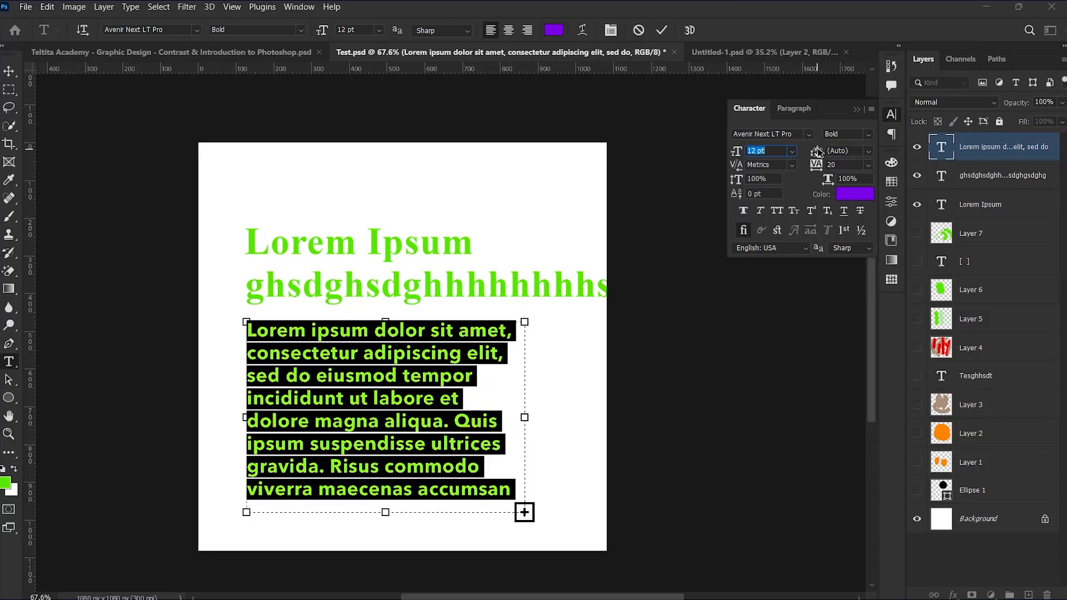
pyautogui.moveTo(817, 153); pyautogui.dragTo(822, 167)
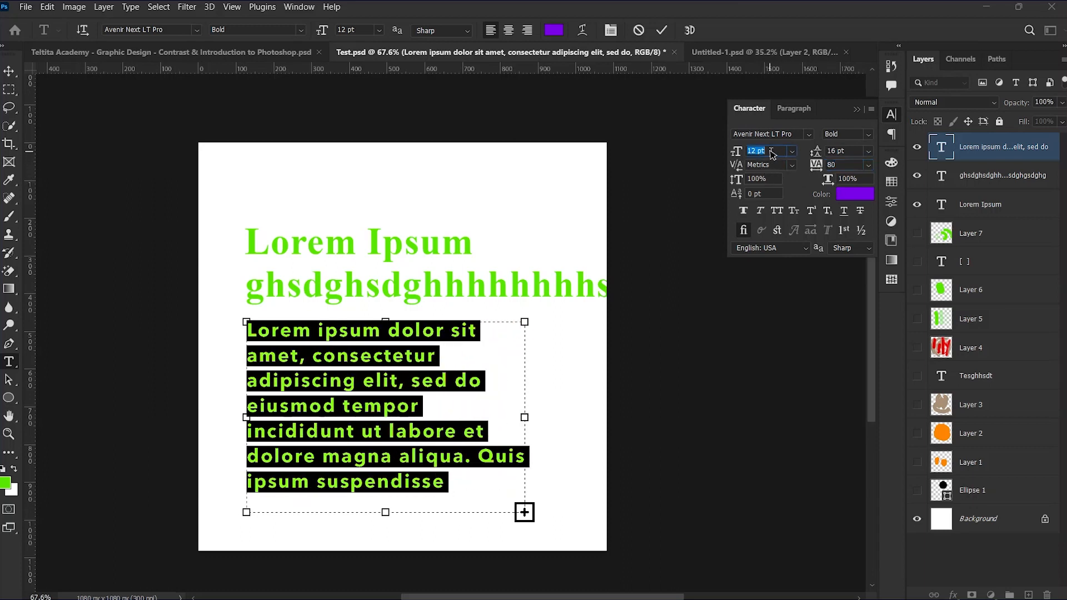
# Try faux bold, faux italic and all caps on the paragraph and switch them off again
pyautogui.click(743, 210)
pyautogui.click(759, 211)
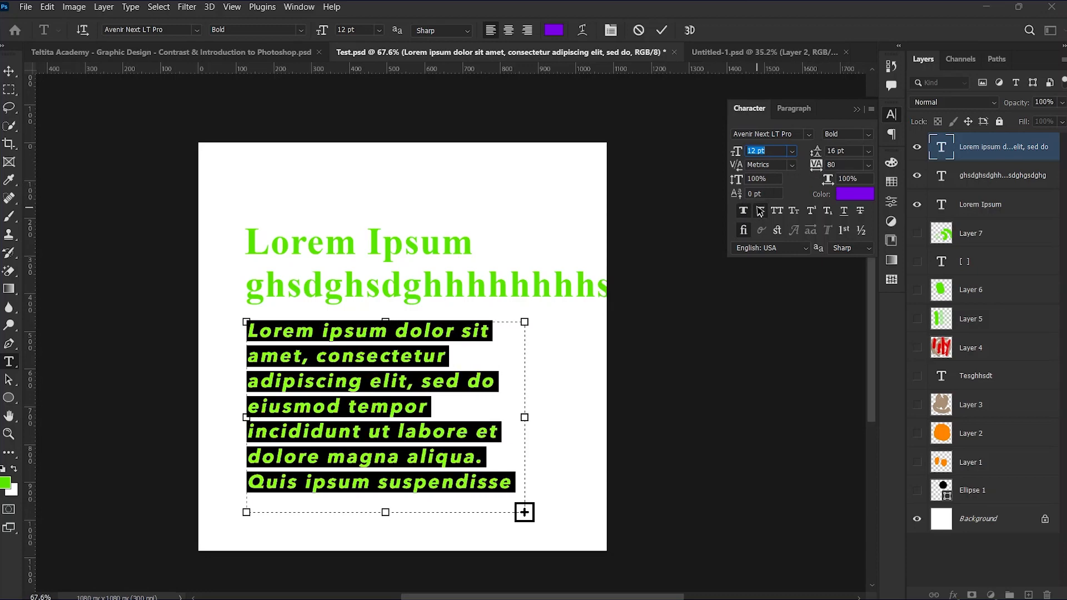
pyautogui.click(776, 210)
pyautogui.click(777, 210)
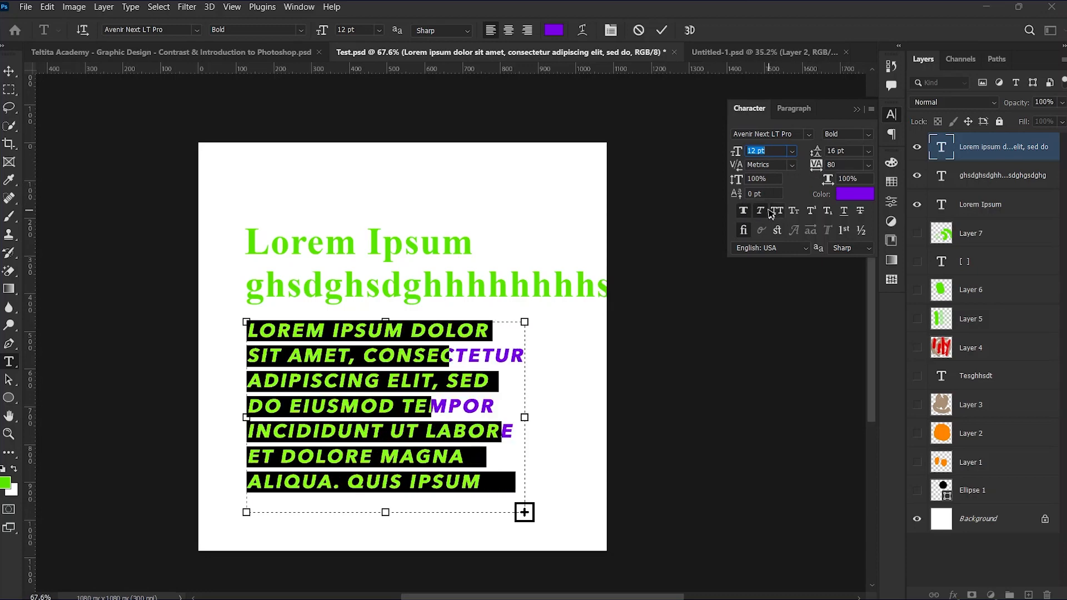
pyautogui.click(760, 210)
pyautogui.click(745, 210)
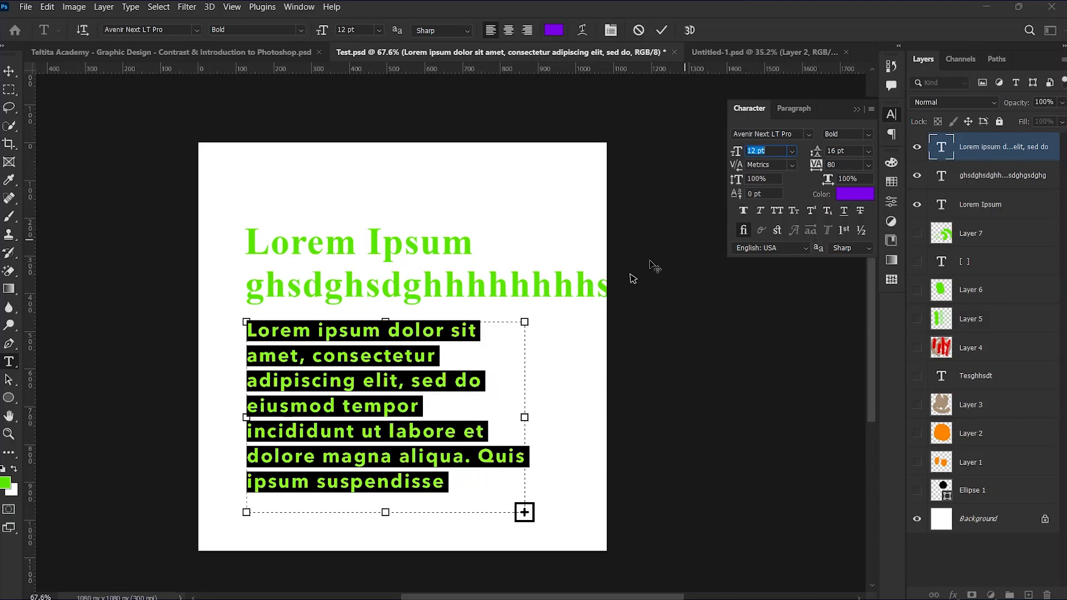
# Set the whole paragraph's leading to Auto and its font size to 27 pt
pyautogui.click(425, 370)
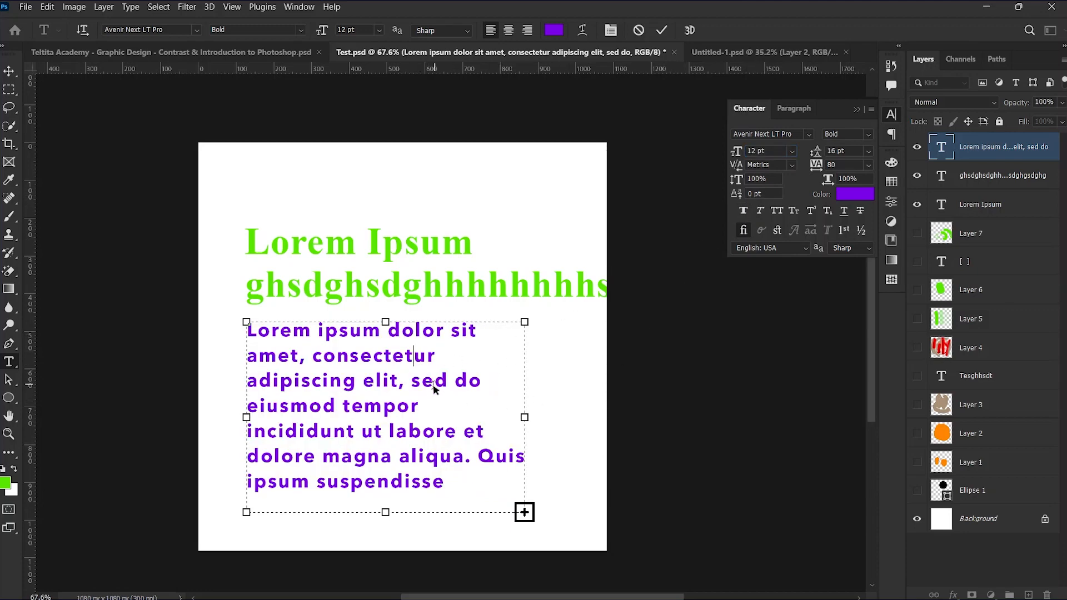
pyautogui.hotkey('ctrl', 'a')
pyautogui.click(850, 151)
pyautogui.click(868, 153)
pyautogui.click(862, 162)
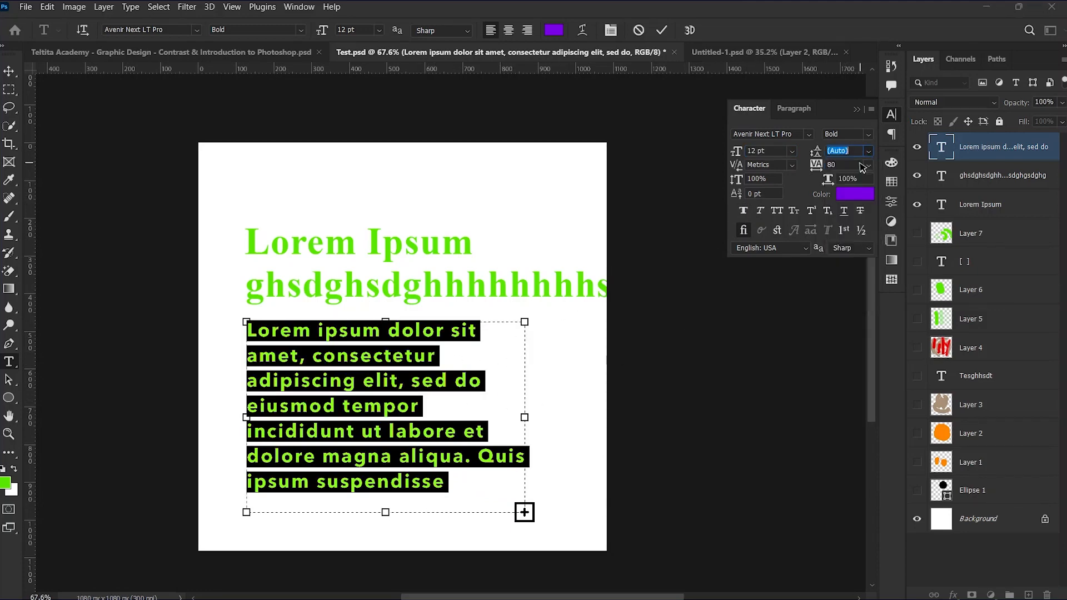
pyautogui.click(792, 152)
pyautogui.click(785, 162)
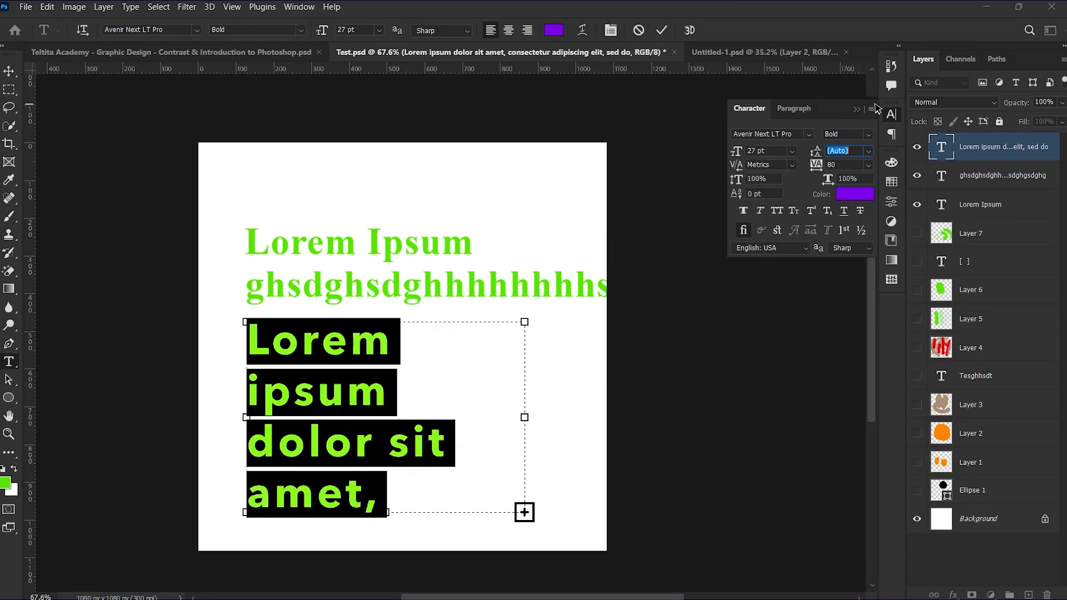
# Collapse the Character settings, commit the text edit and move the purple paragraph slightly up and to the right
pyautogui.click(889, 115)
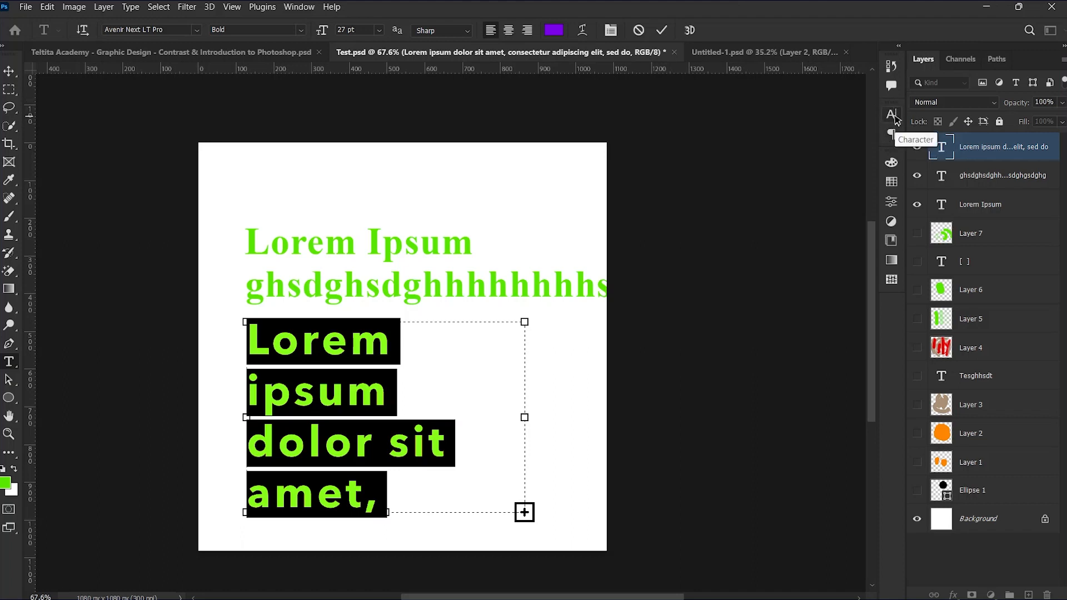
pyautogui.click(892, 115)
pyautogui.click(892, 115)
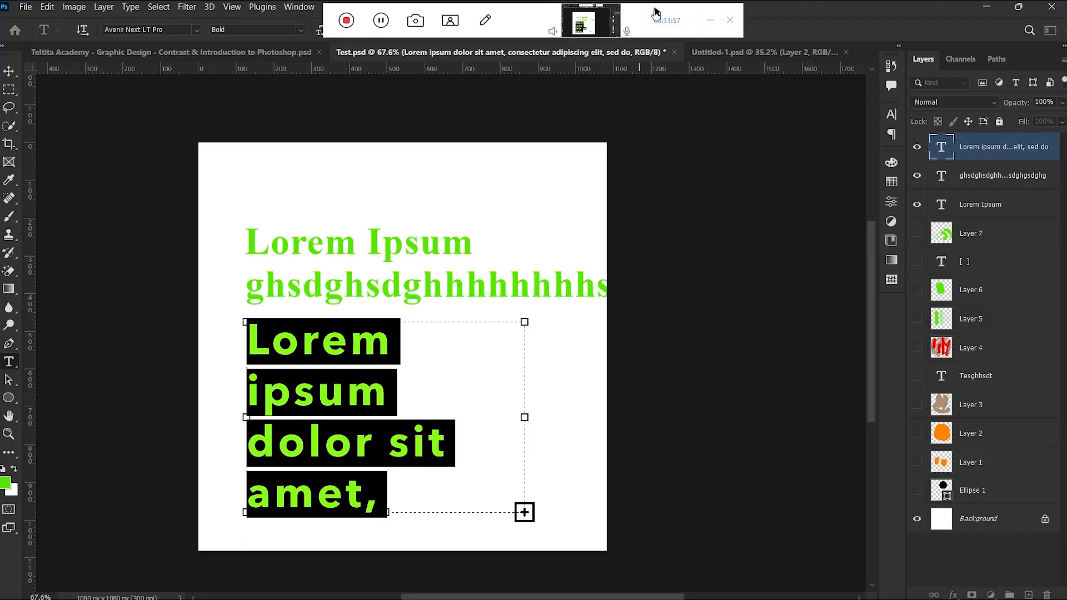
pyautogui.click(661, 31)
pyautogui.press('v')
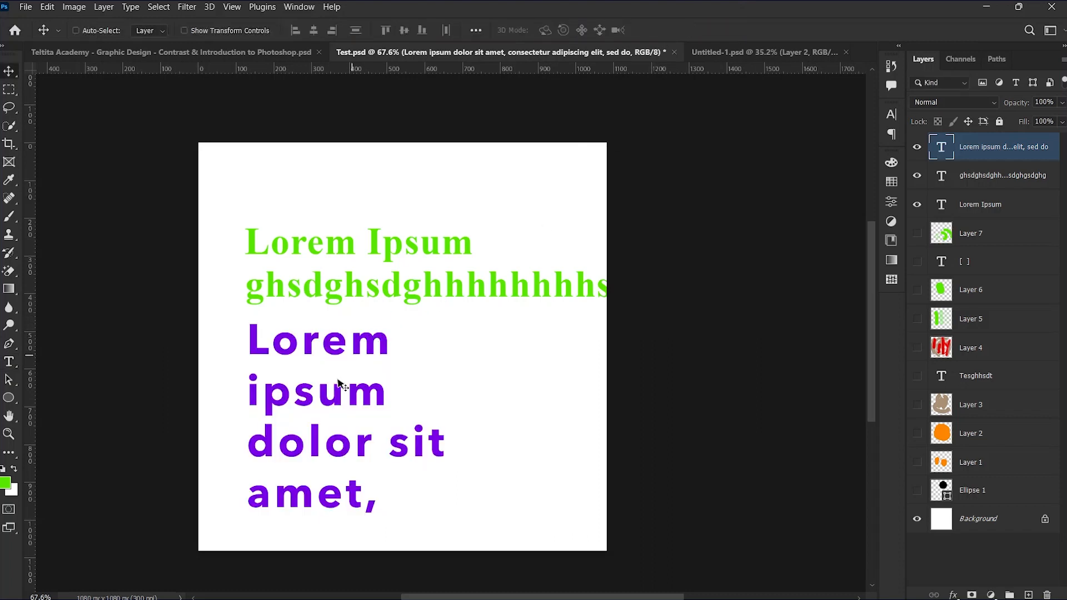
pyautogui.moveTo(338, 382); pyautogui.dragTo(367, 334)
# Hide the purple paragraph, the long line and the Lorem Ipsum heading layers
pyautogui.click(915, 146)
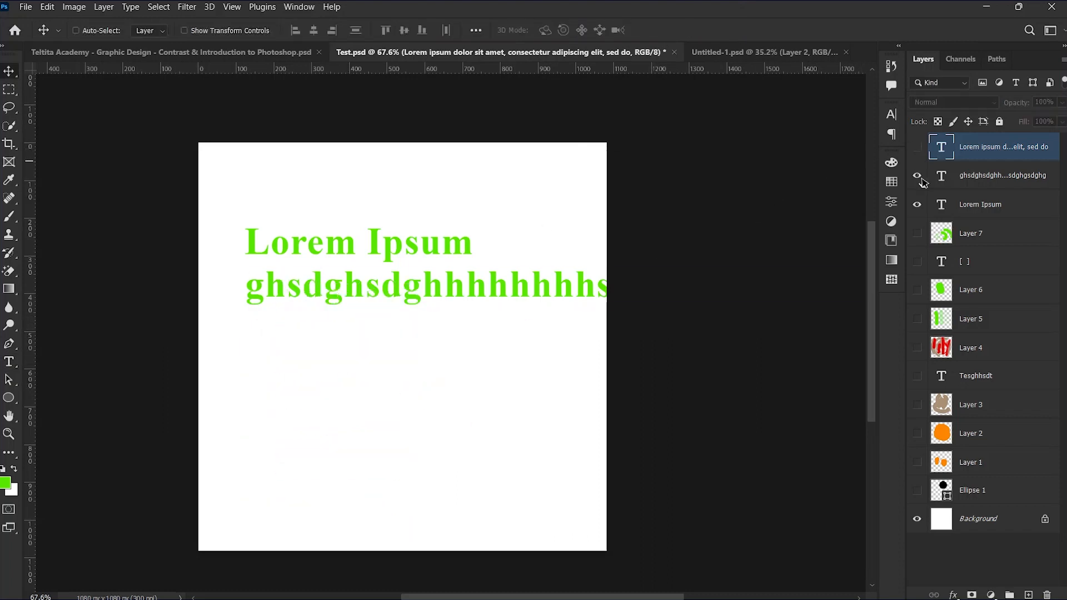
pyautogui.click(917, 175)
pyautogui.click(918, 205)
pyautogui.scroll(3, 236, 196)
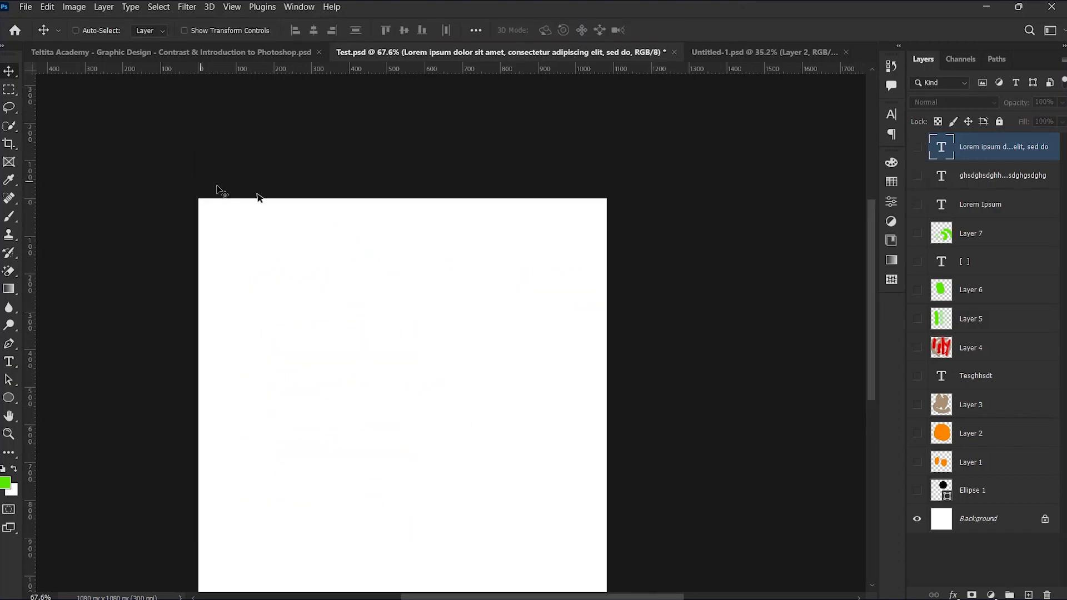
pyautogui.scroll(-4, 310, 214)
pyautogui.scroll(3, 309, 215)
pyautogui.scroll(-4, 309, 216)
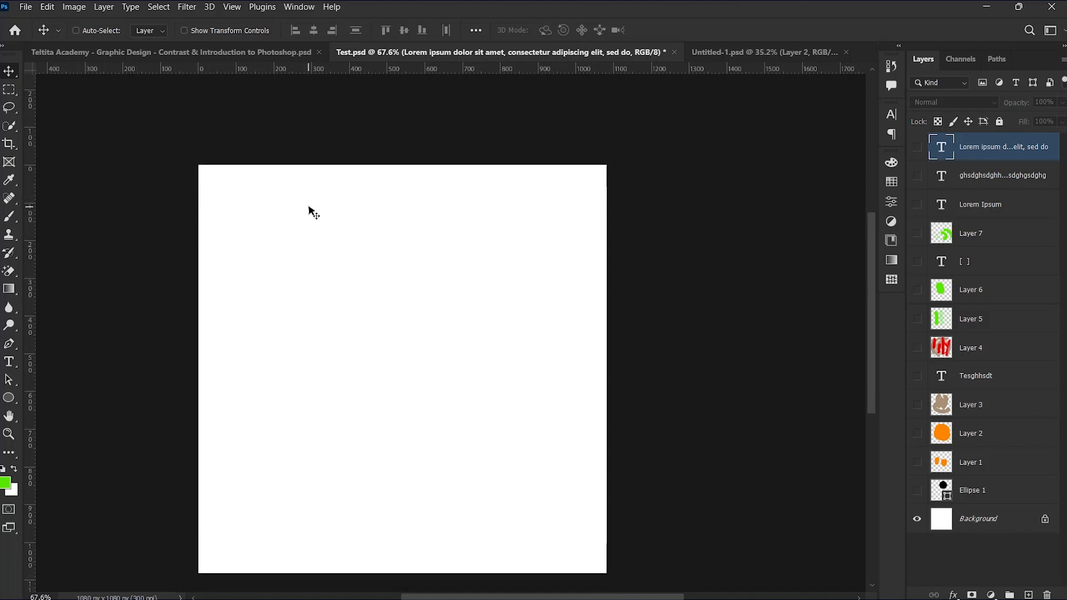
pyautogui.scroll(2, 309, 212)
pyautogui.scroll(1, 309, 212)
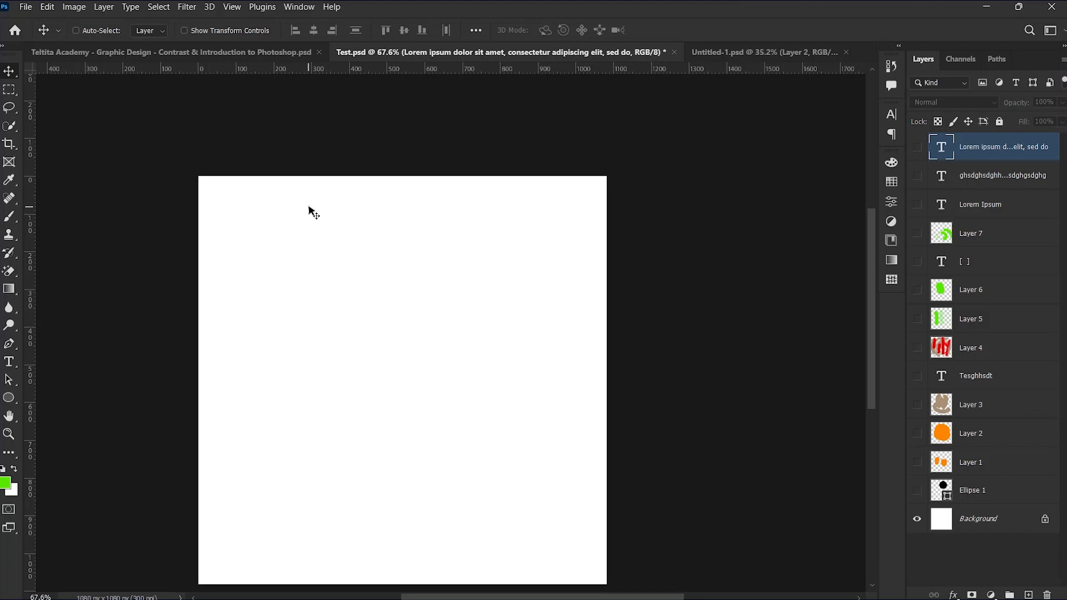
pyautogui.scroll(-3, 310, 213)
pyautogui.scroll(3, 310, 213)
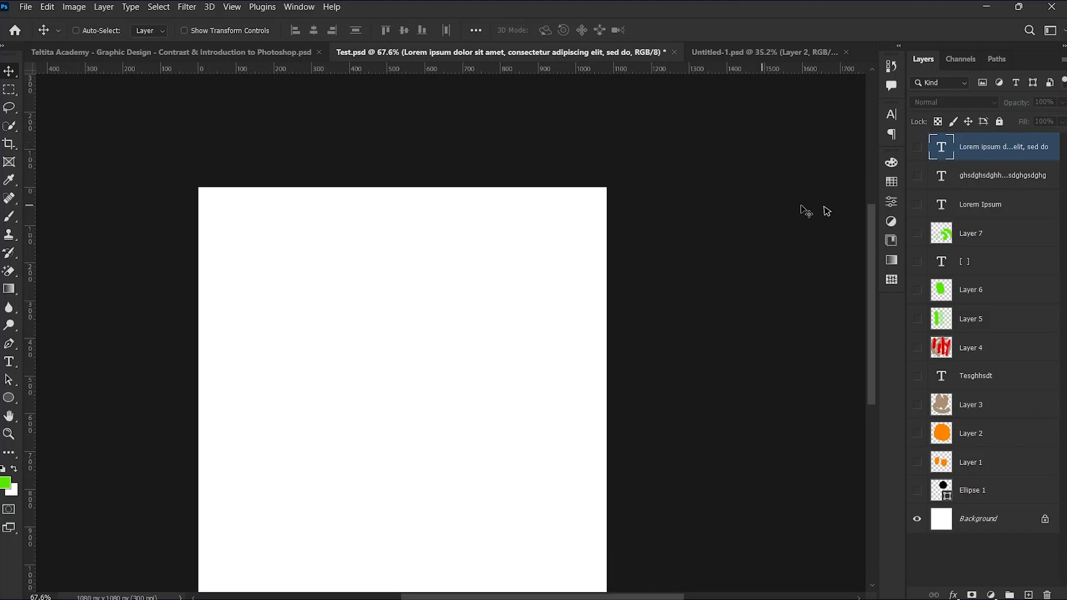
# Make all hidden layers above the Background visible
pyautogui.moveTo(917, 146); pyautogui.dragTo(919, 388)
pyautogui.moveTo(918, 317); pyautogui.dragTo(917, 232)
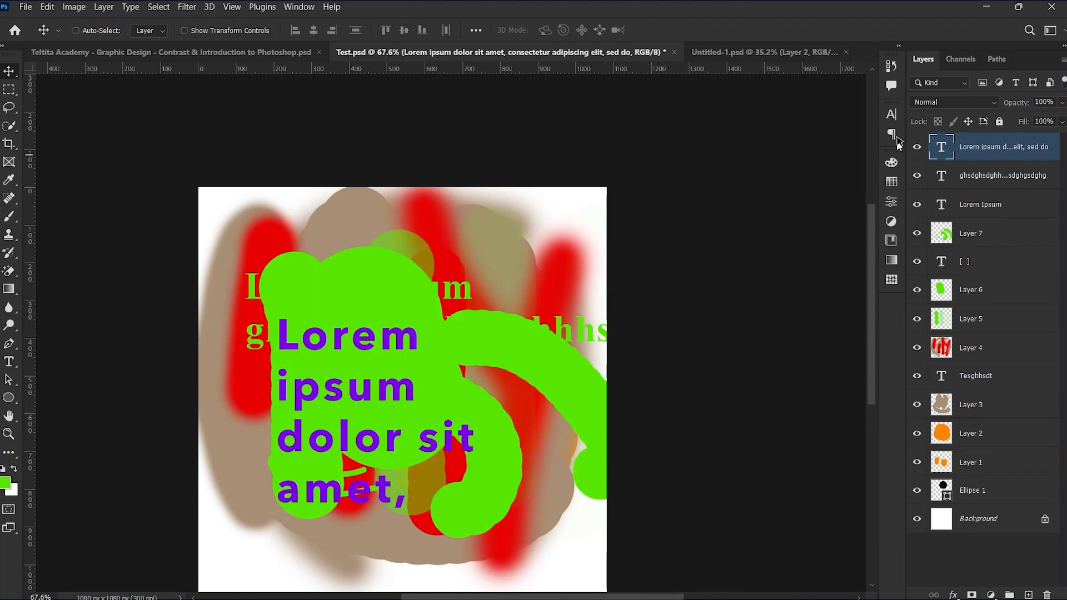
pyautogui.scroll(-3, 389, 353)
pyautogui.scroll(2, 389, 353)
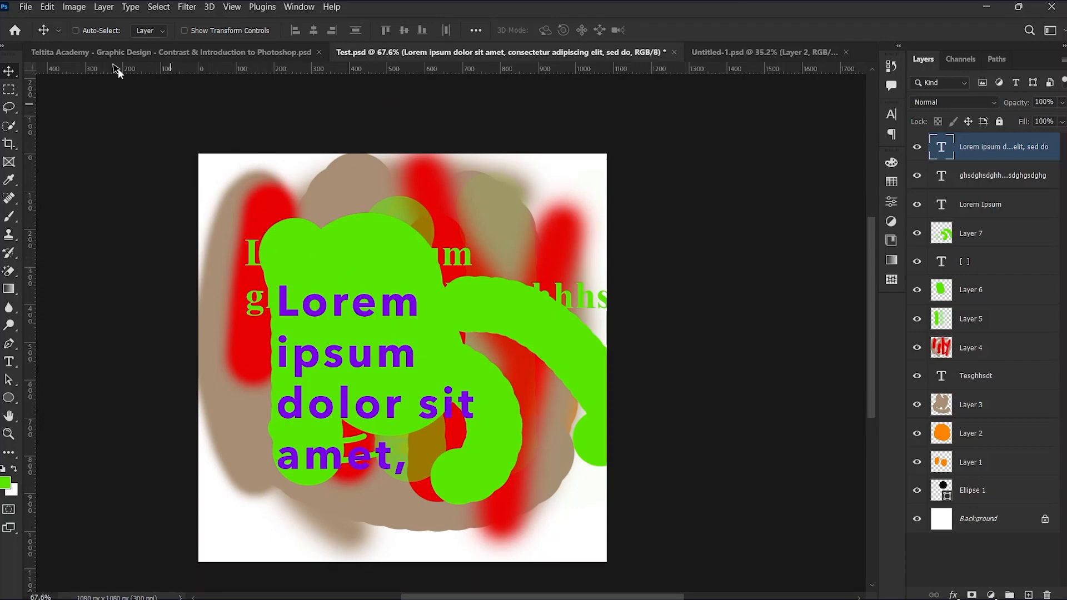
# Save the document under the new name Test 2 on the Desktop in Photoshop format with Maximize Compatibility on
pyautogui.click(27, 8)
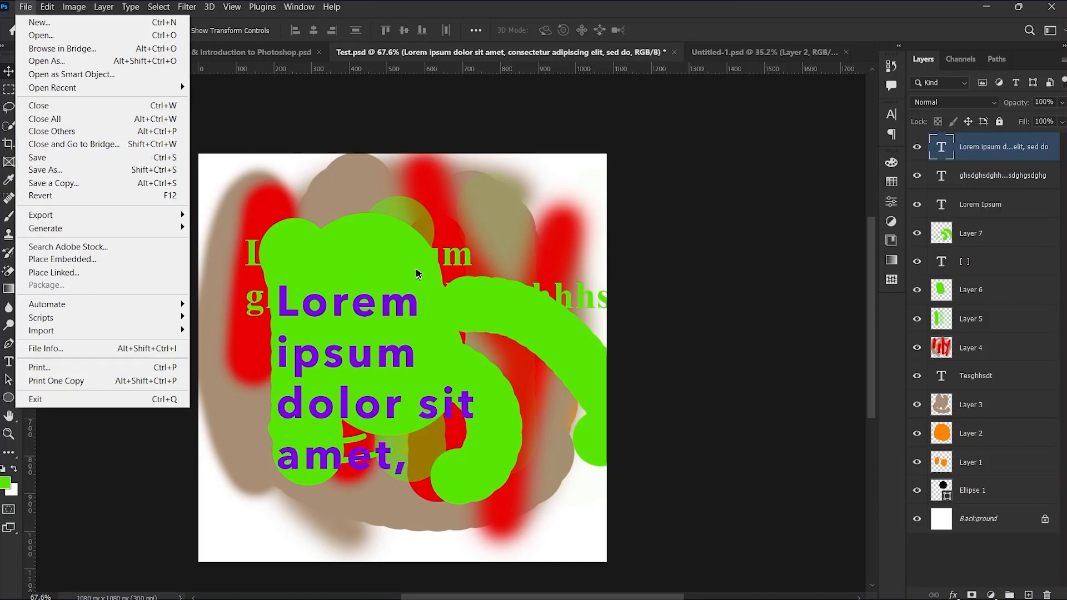
pyautogui.click(63, 171)
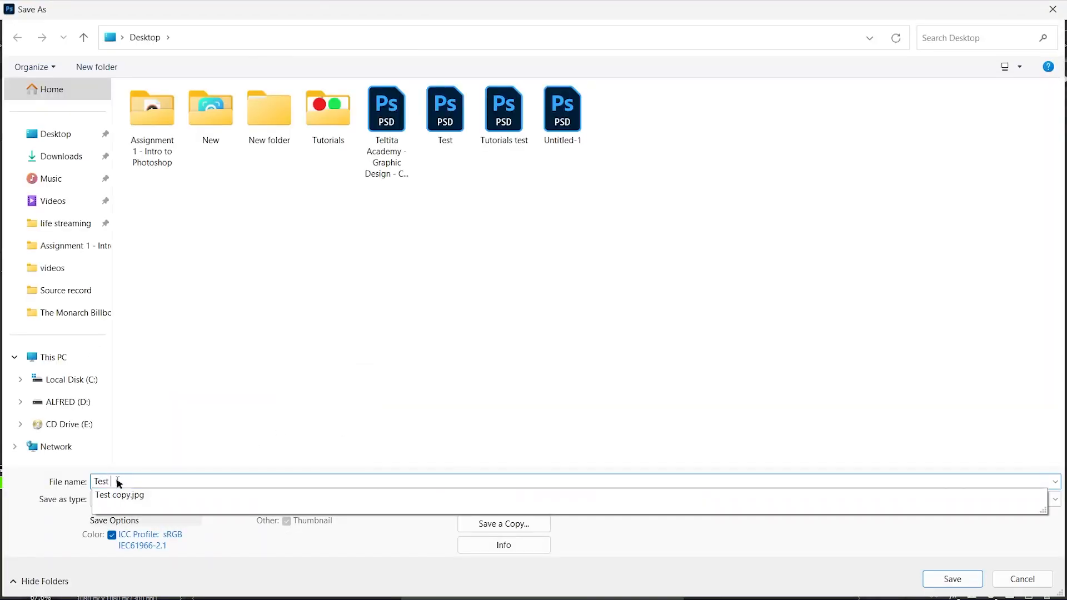
pyautogui.write('2')
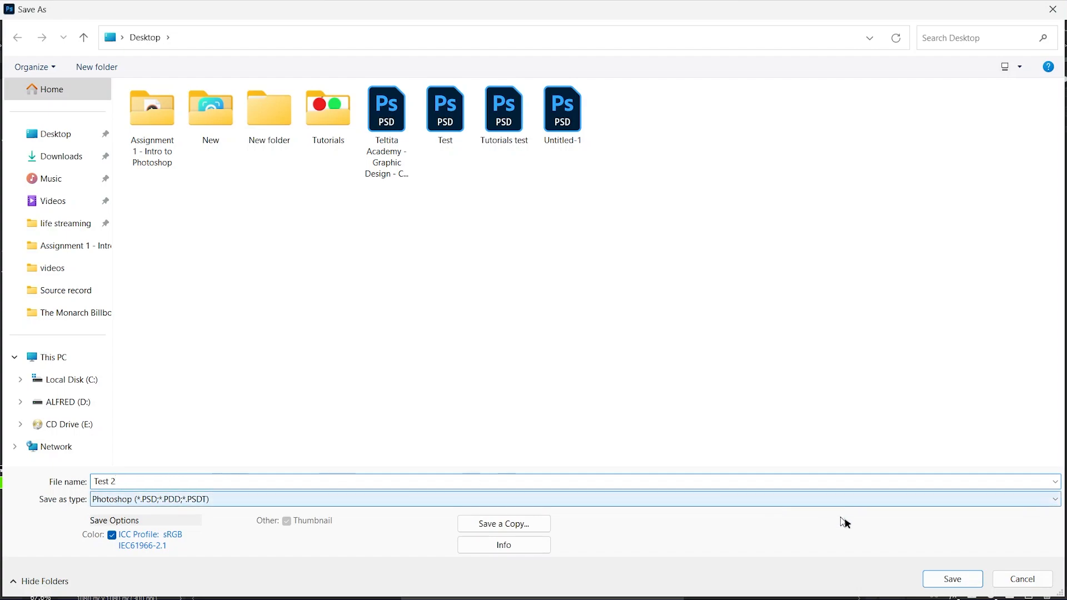
pyautogui.click(949, 578)
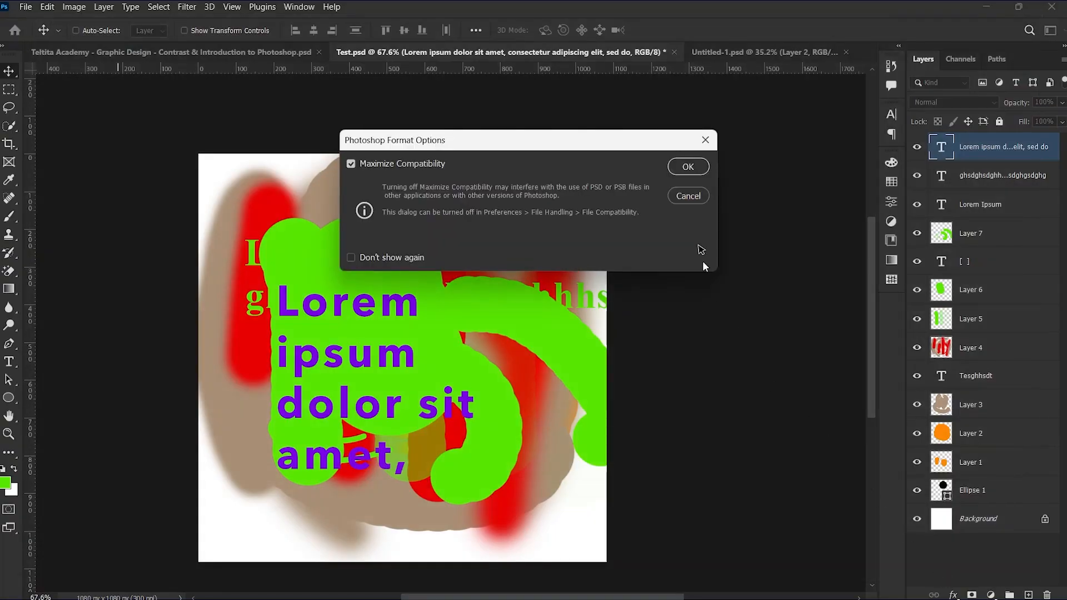
pyautogui.click(688, 167)
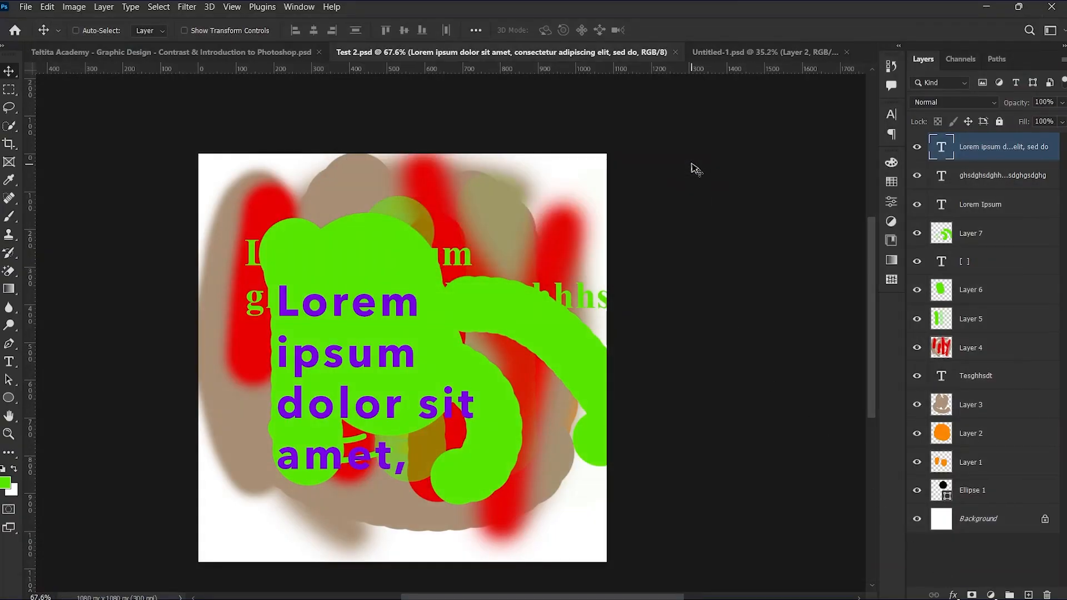
# Place the original Test file beside Test 2 on the Windows desktop and open each in Photoshop to compare them
pyautogui.press('super+d')
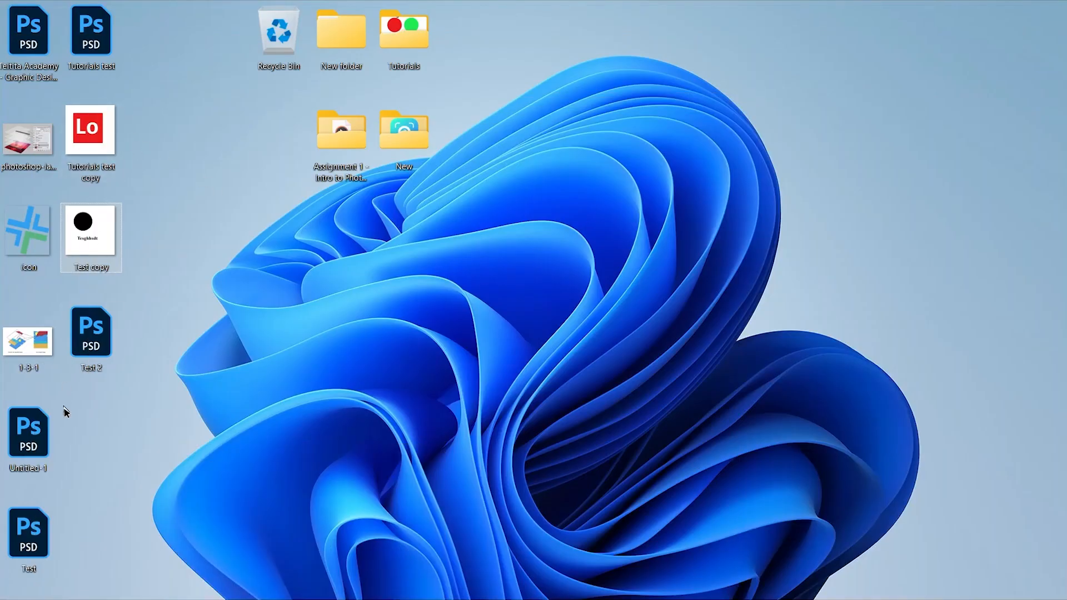
pyautogui.moveTo(33, 546); pyautogui.dragTo(170, 379)
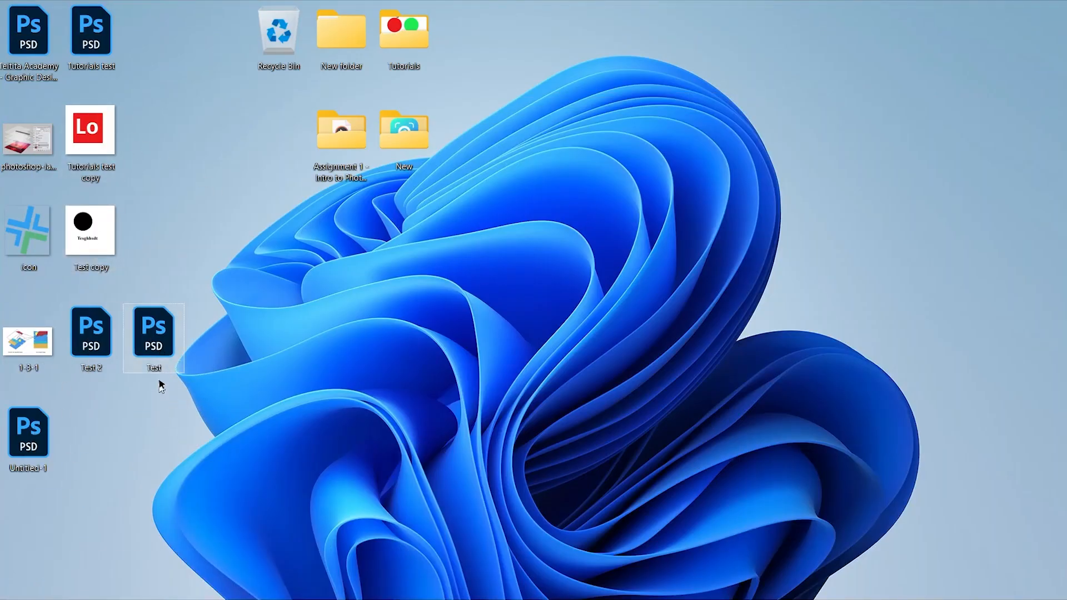
pyautogui.doubleClick(158, 331)
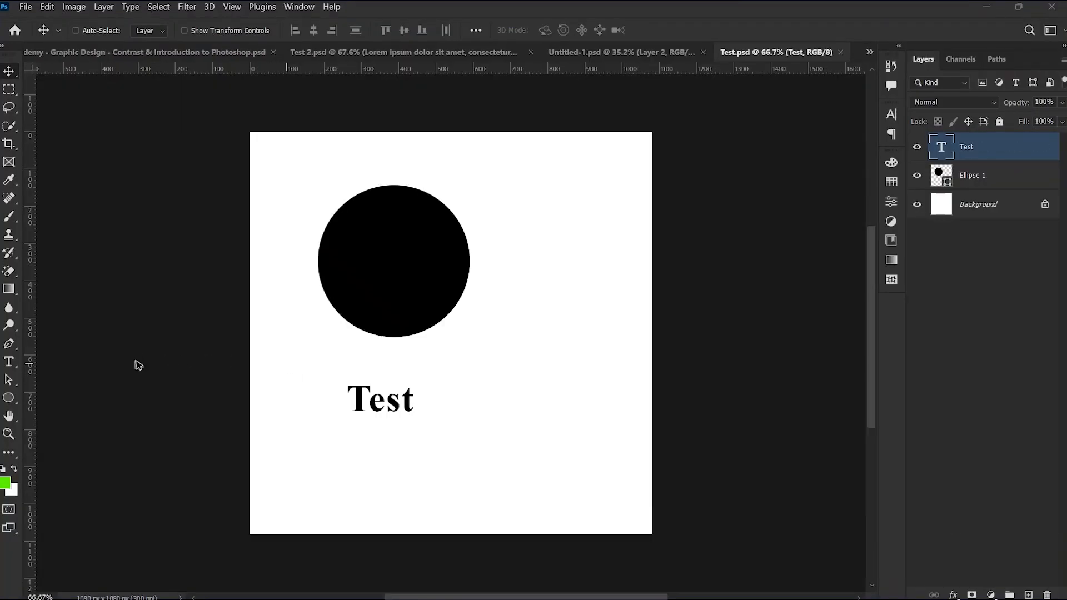
pyautogui.press('super+d')
pyautogui.doubleClick(103, 345)
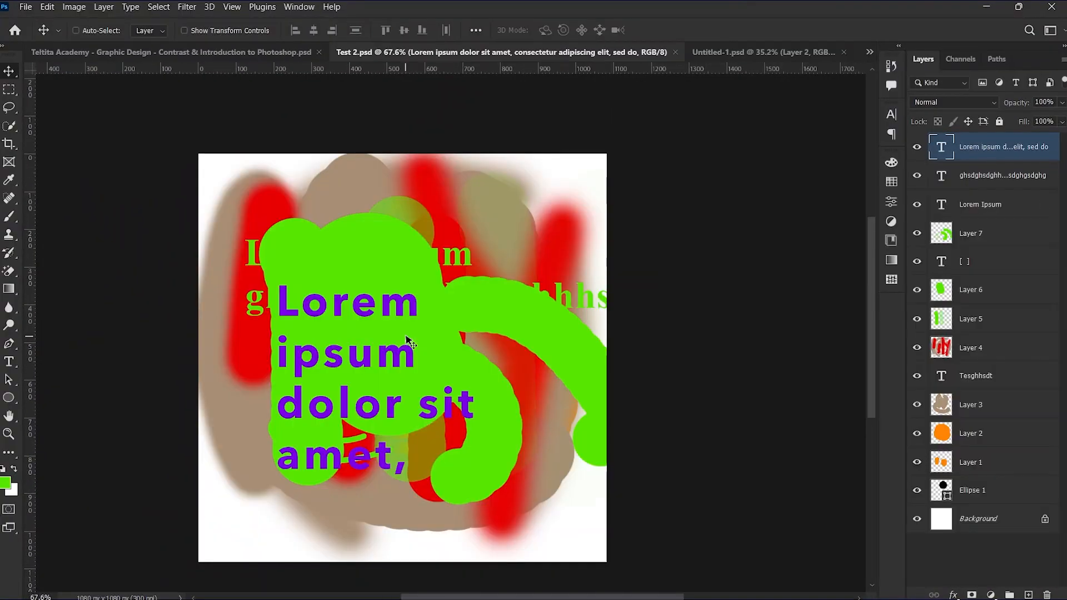
pyautogui.press('super')
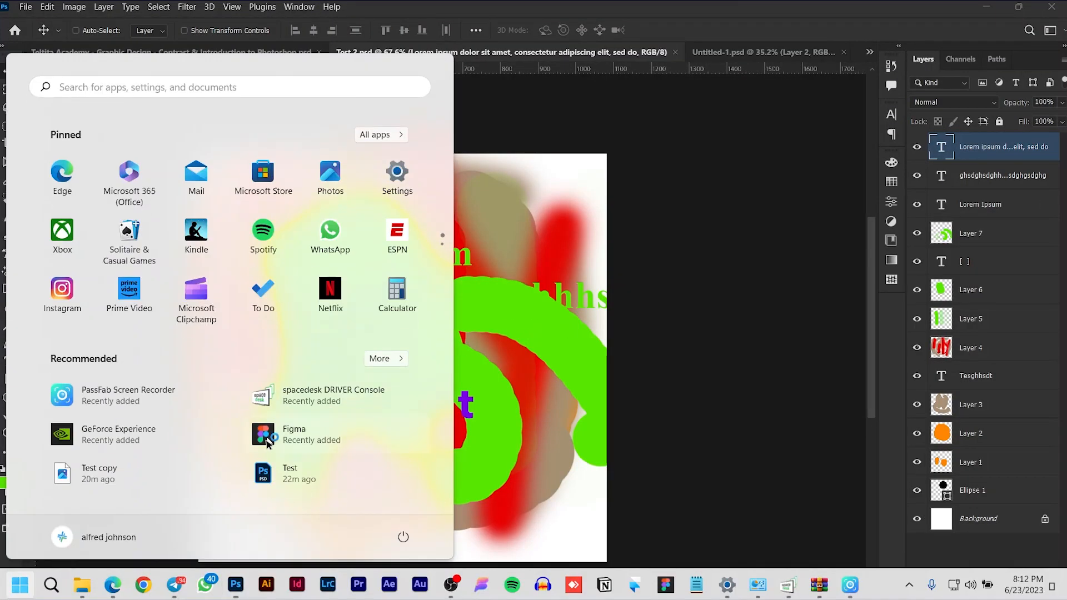
pyautogui.click(448, 588)
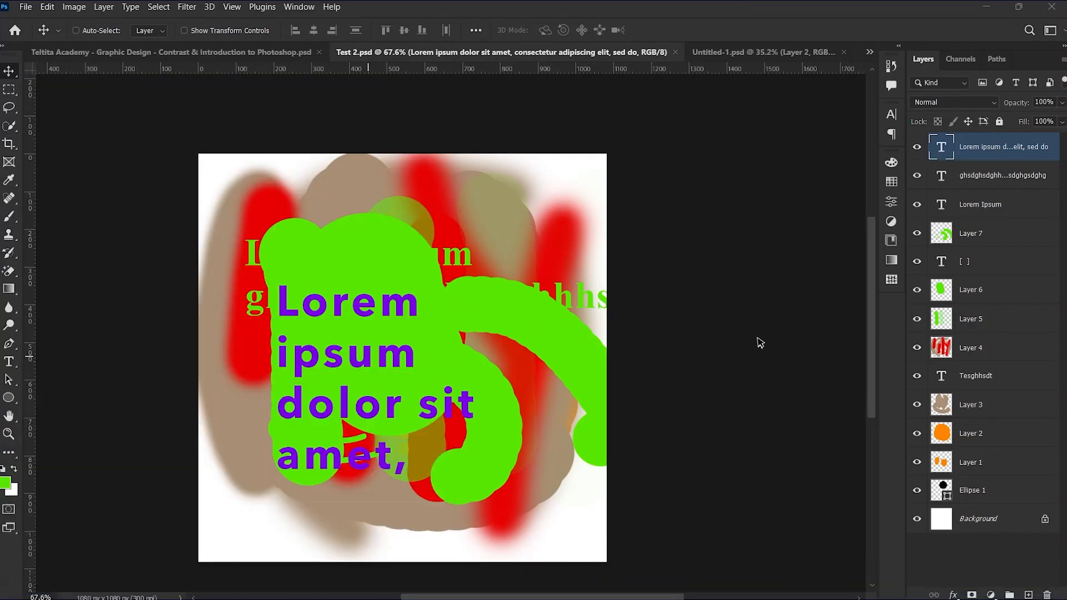
pyautogui.scroll(-2, 757, 337)
pyautogui.scroll(3, 748, 322)
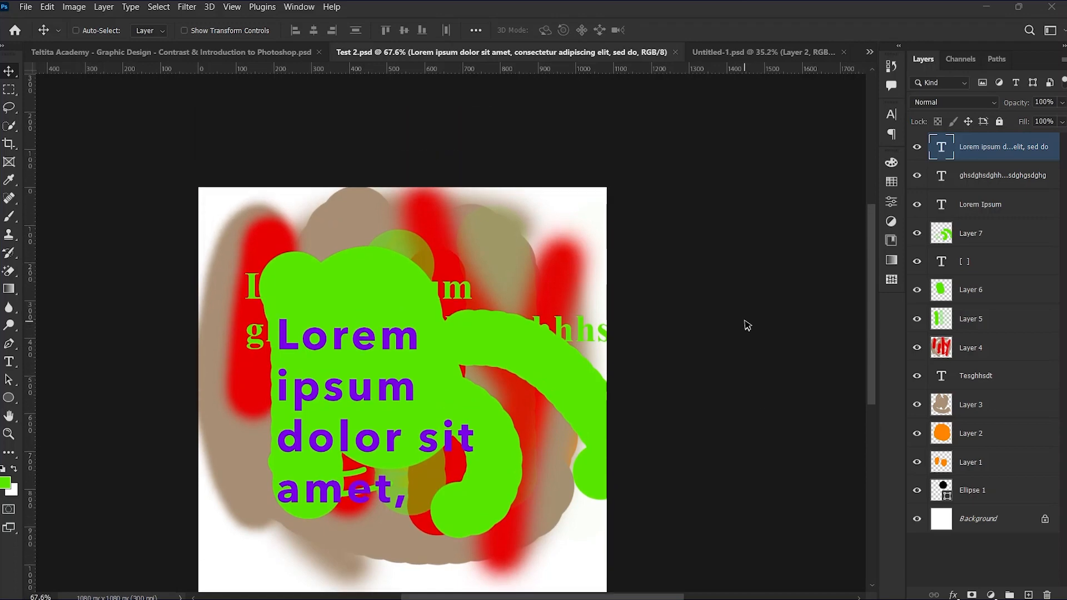
pyautogui.scroll(-3, 747, 326)
pyautogui.scroll(2, 544, 362)
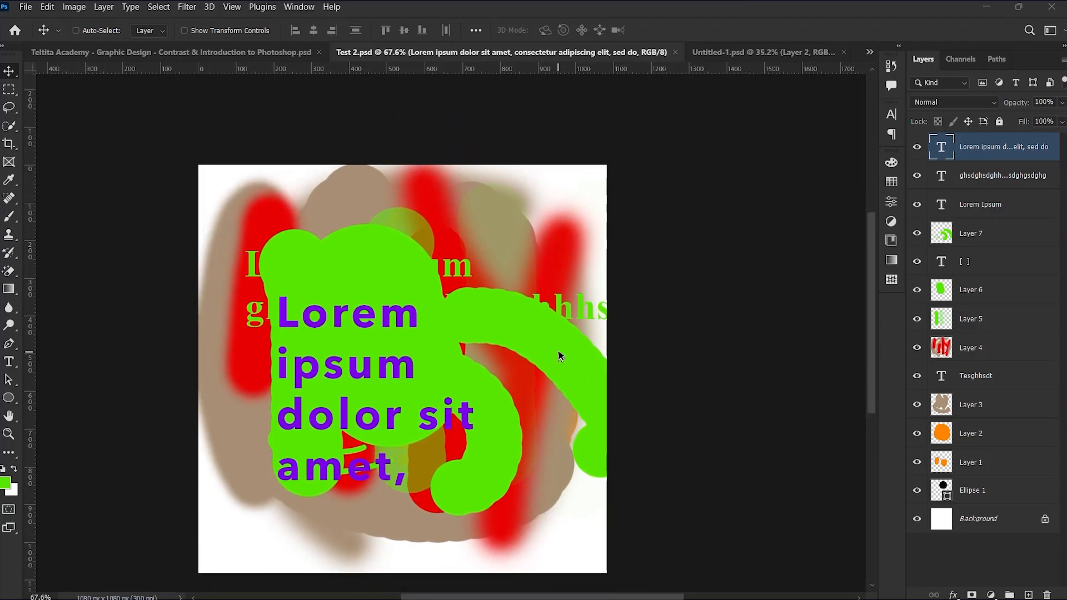
pyautogui.scroll(-2, 550, 359)
pyautogui.press('super')
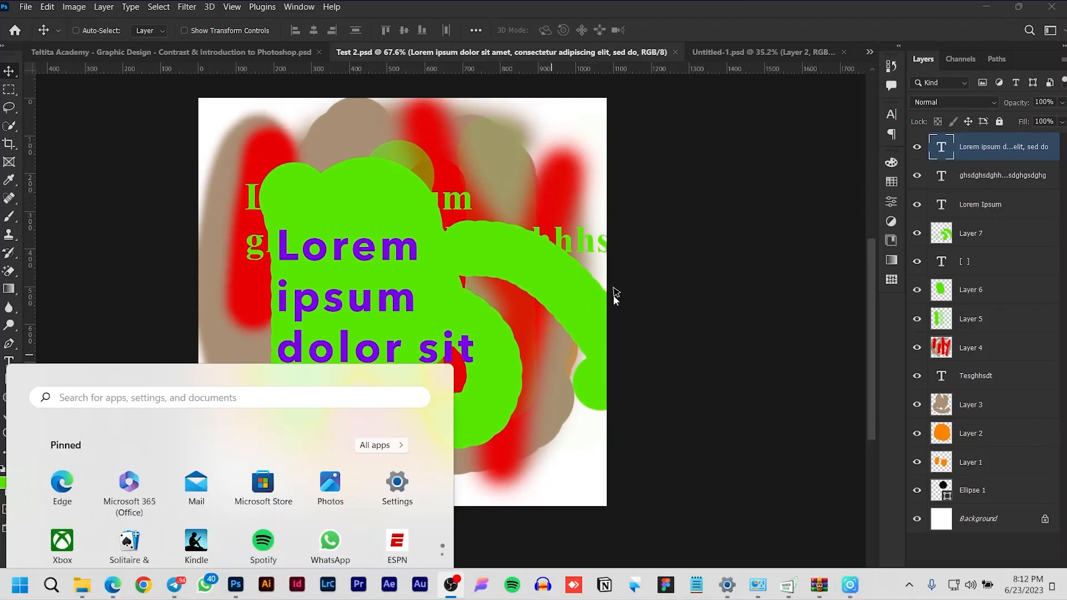